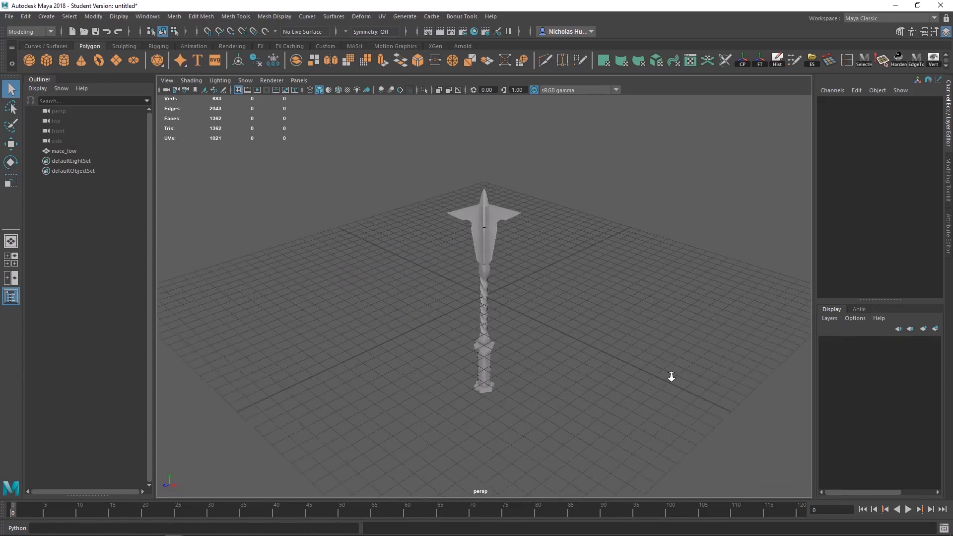
Step: Import the SK_Mannequin model into the scene with the mace
left_click_drag(611, 340, 558, 313, "alt")
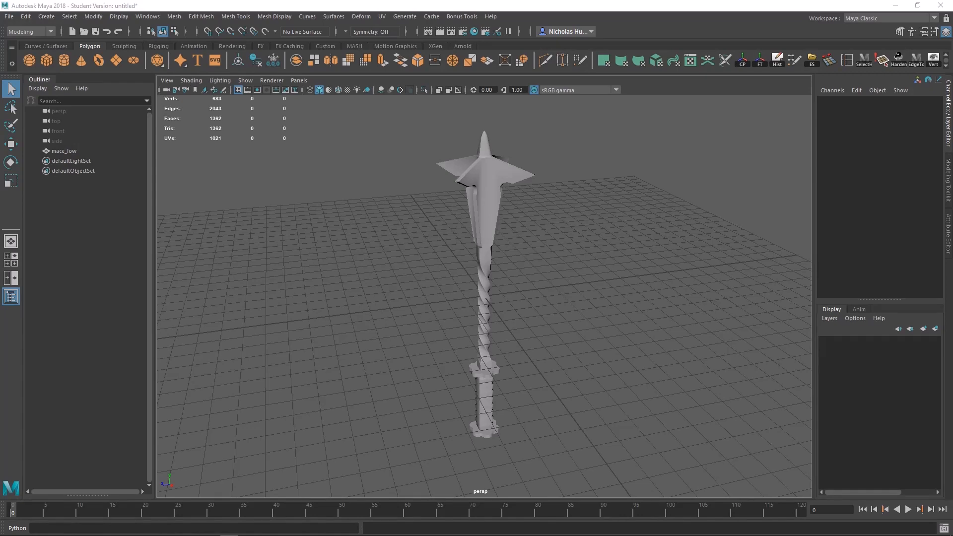
left_click_drag(25, 365, 416, 272)
scroll(547, 330, "down", 10)
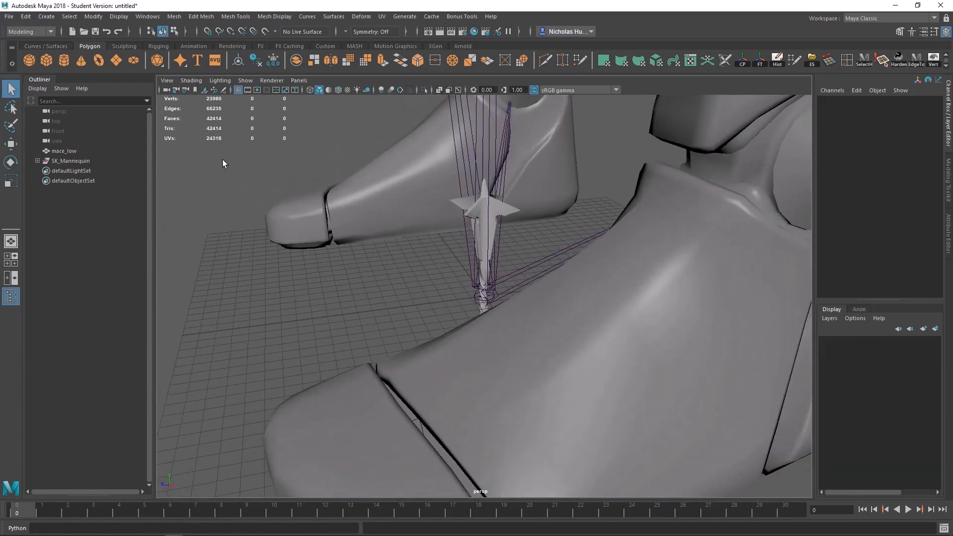
scroll(525, 299, "down", 3)
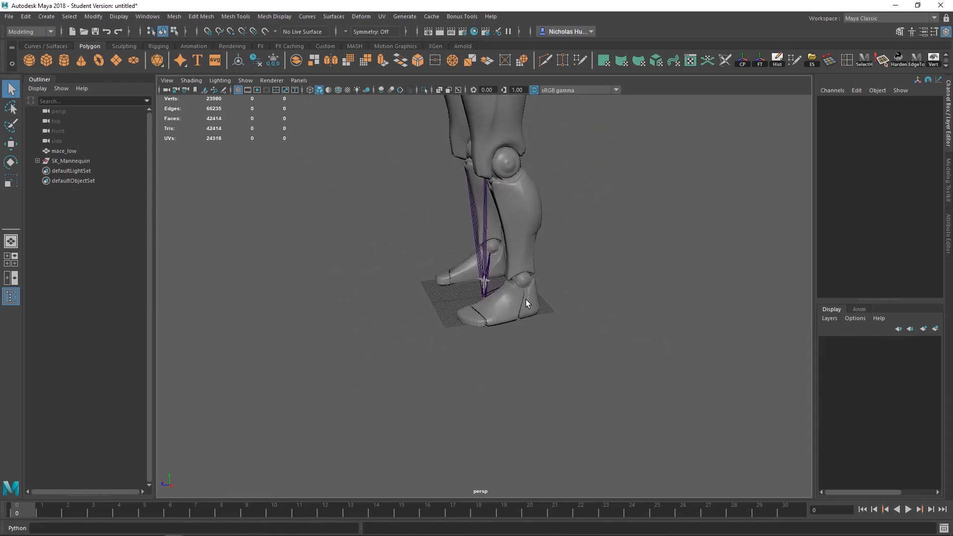
left_click_drag(526, 299, 583, 254, "alt")
middle_click_drag(539, 226, 526, 309, "alt")
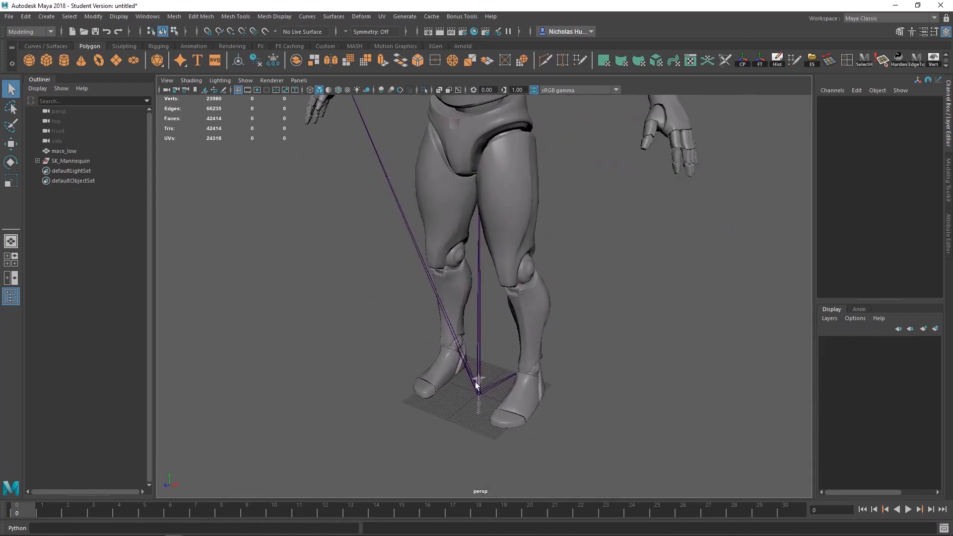
left_click(501, 200)
left_click(479, 302)
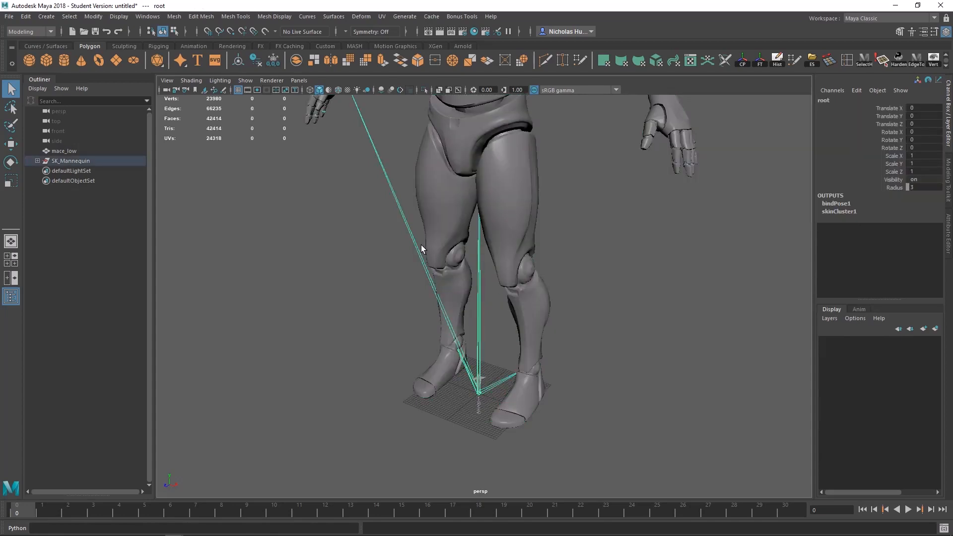
left_click(600, 273)
left_click(520, 148)
left_click(645, 246)
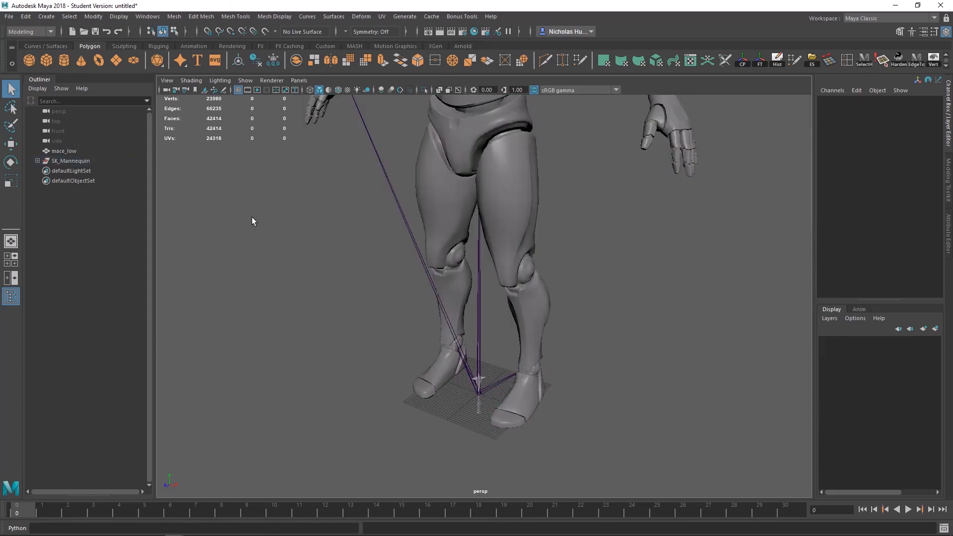
Step: Add SK_Mannequin to a new display layer and set that layer to reference mode
left_click(74, 161)
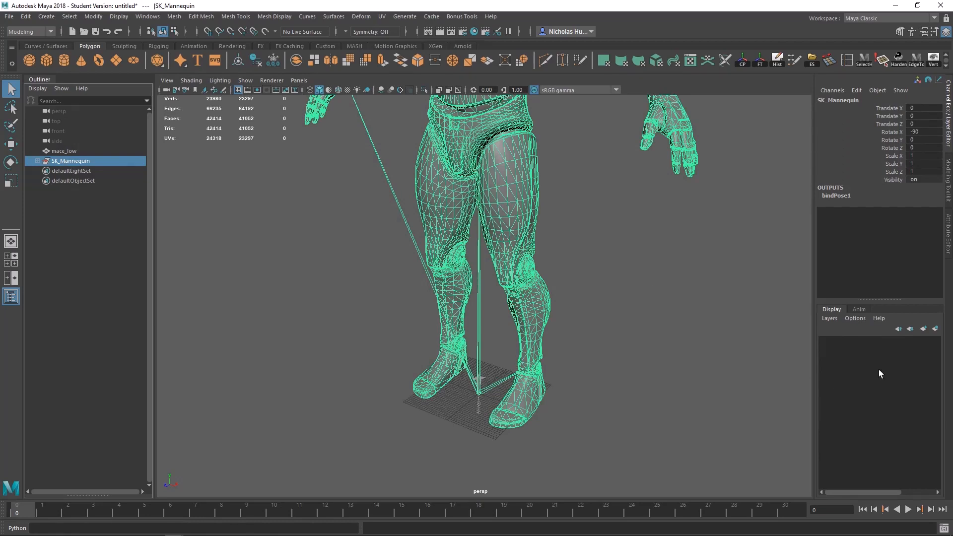
left_click(935, 329)
left_click(847, 342)
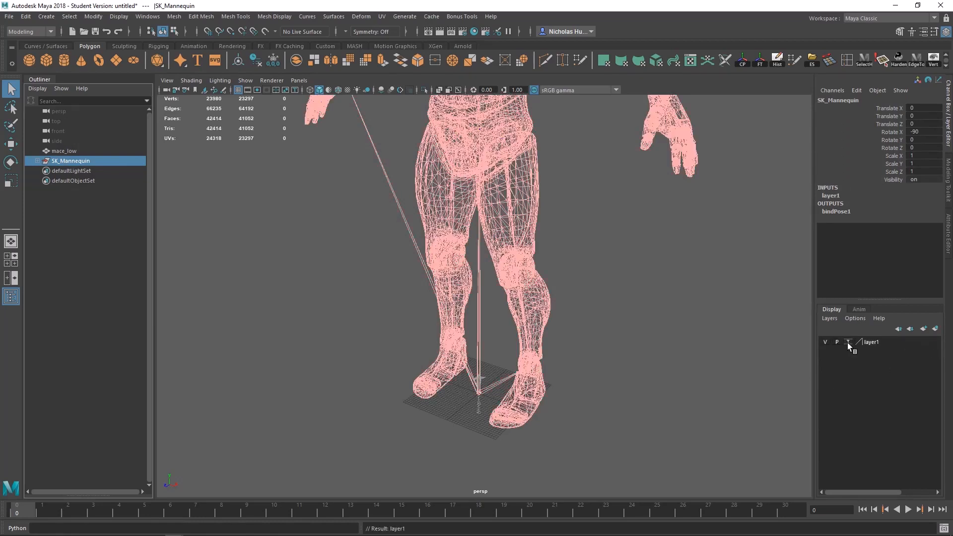
left_click(847, 342)
left_click(686, 370)
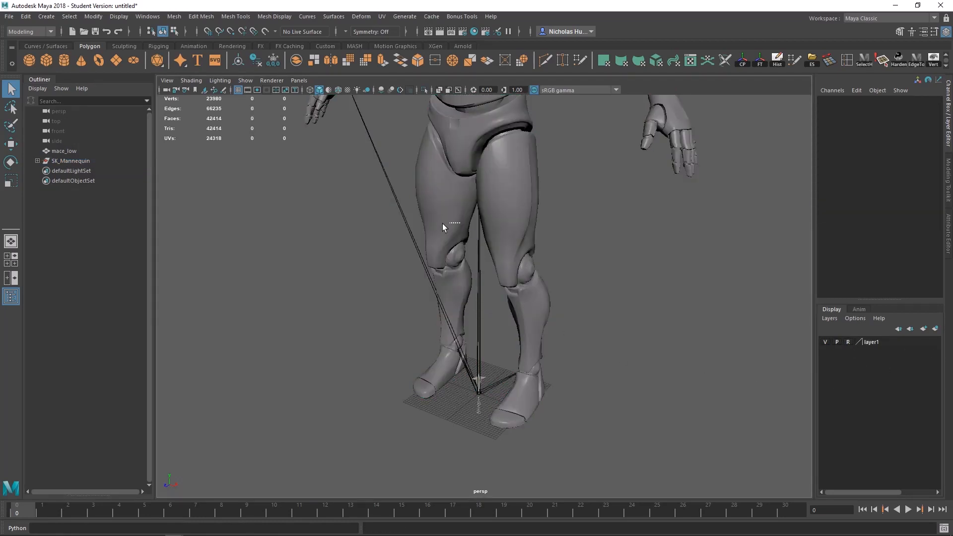
Step: Move the pivot of mace_low down to the middle of its handle grip without moving the mesh
scroll(558, 366, "up", 5)
left_click_drag(484, 257, 342, 368)
key("w")
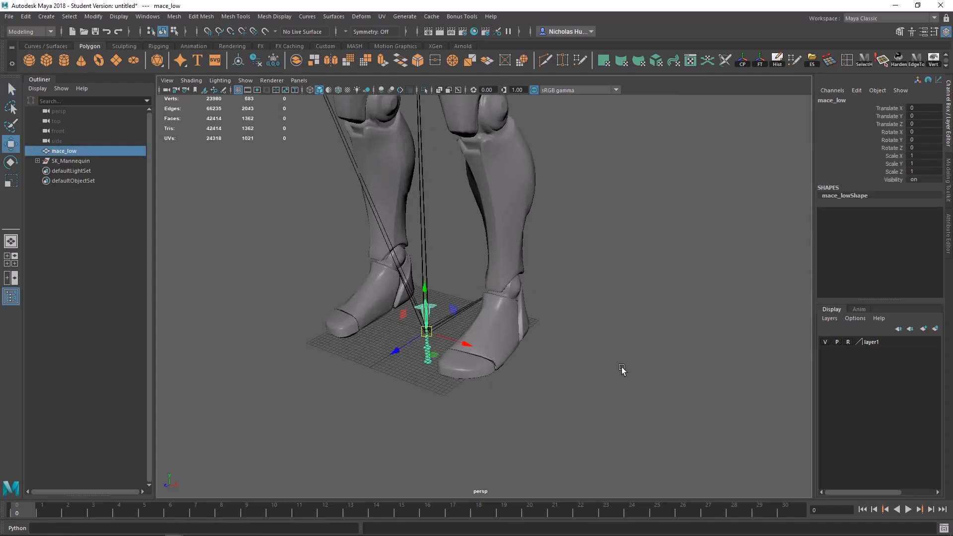
left_click_drag(622, 368, 500, 356, "alt")
middle_click_drag(500, 356, 579, 380, "alt")
right_click_drag(514, 142, 647, 421, "alt")
key("f")
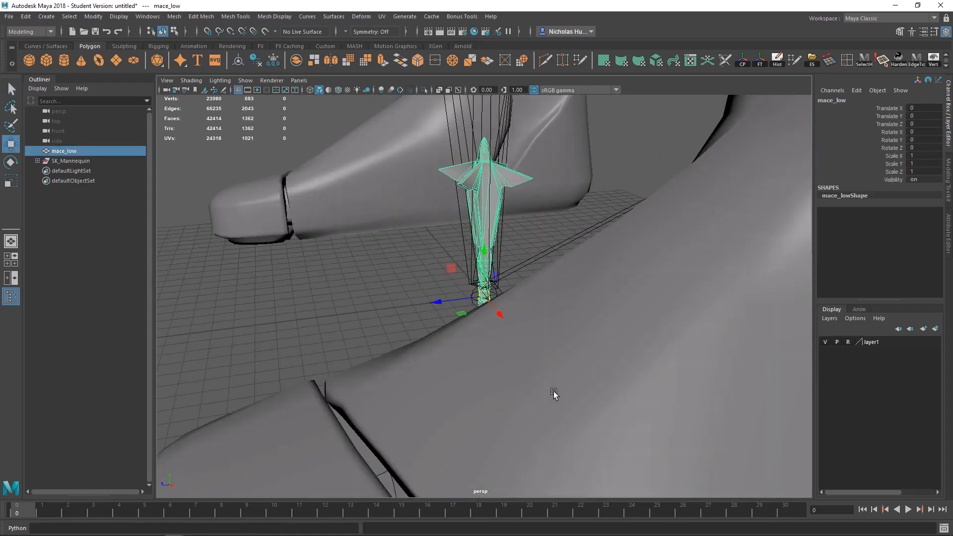
left_click_drag(554, 393, 495, 304, "alt")
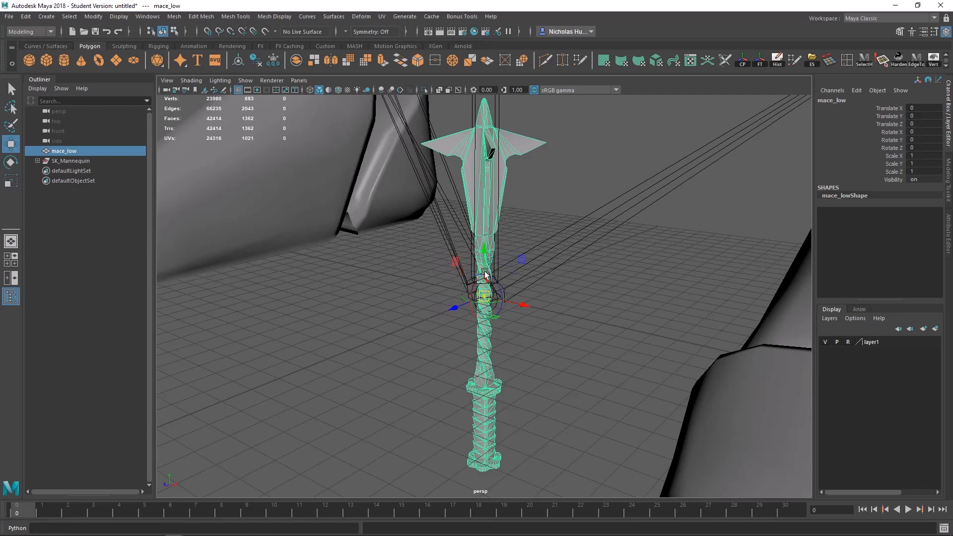
left_click_drag(484, 265, 484, 385)
middle_click_drag(537, 410, 563, 275, "alt")
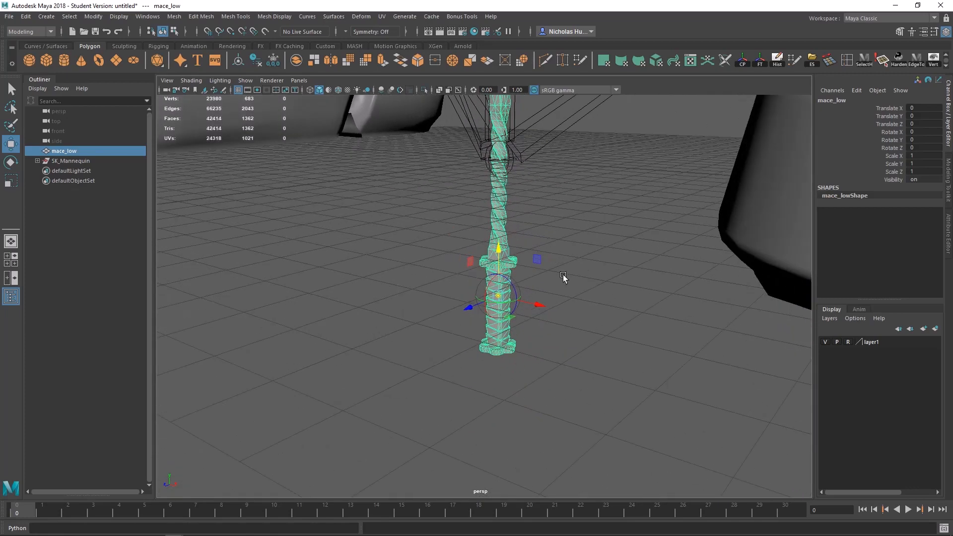
right_click_drag(563, 275, 598, 376, "alt")
left_click_drag(598, 377, 537, 292, "alt")
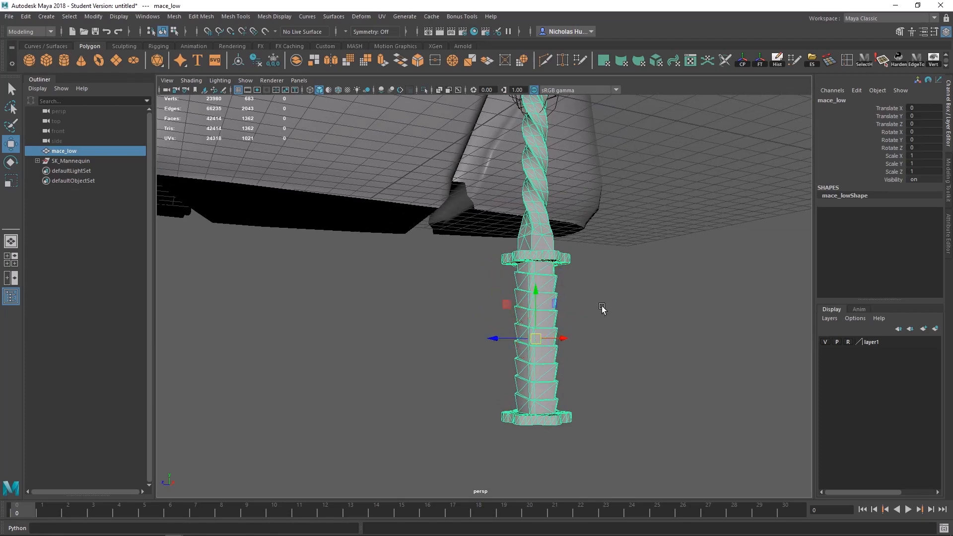
Step: Snap mace_low by its grip pivot to the grid origin
right_click_drag(602, 311, 577, 299, "alt")
left_click_drag(577, 299, 497, 284, "alt")
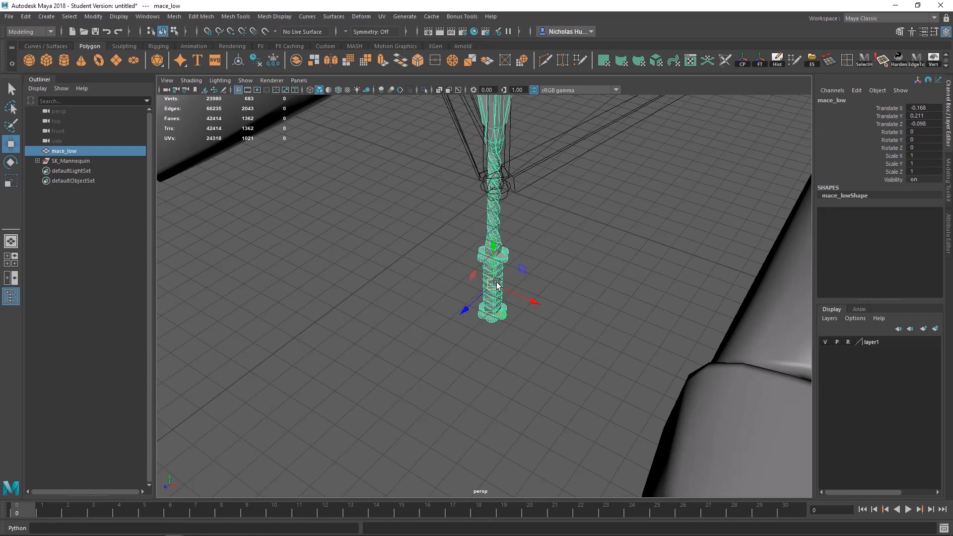
key("x")
middle_click_drag(654, 248, 495, 190)
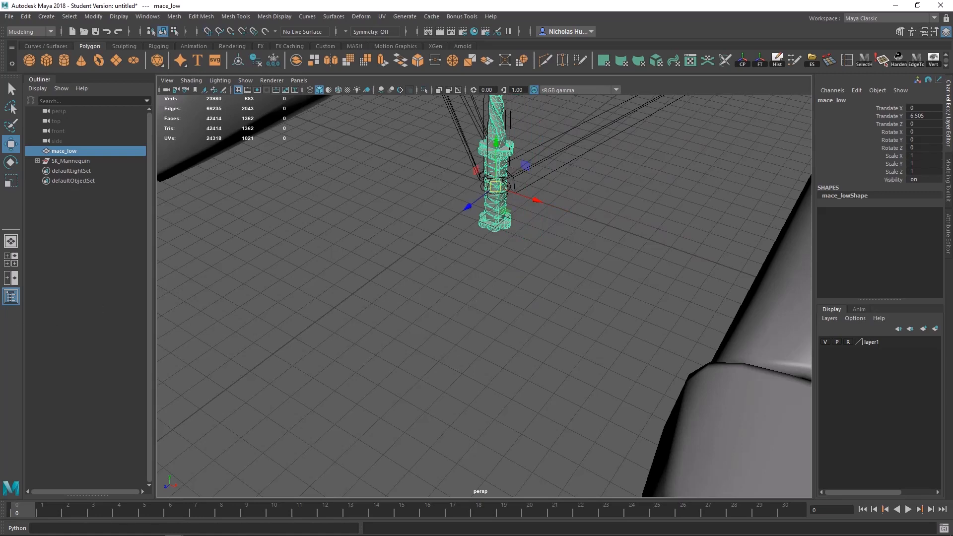
middle_click_drag(559, 181, 577, 327, "alt")
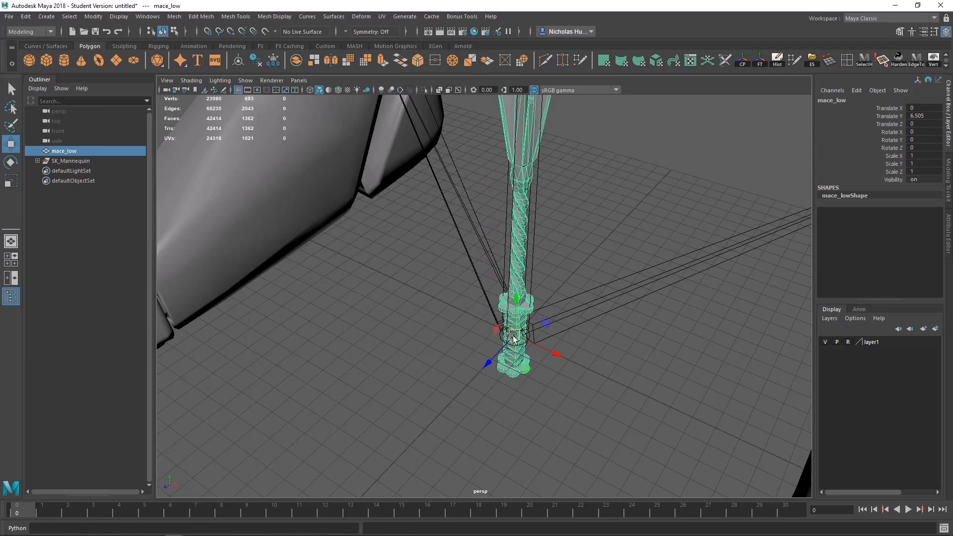
Step: Freeze the transformations of mace_low at its new position
scroll(498, 308, "down", 6)
scroll(509, 292, "down", 4)
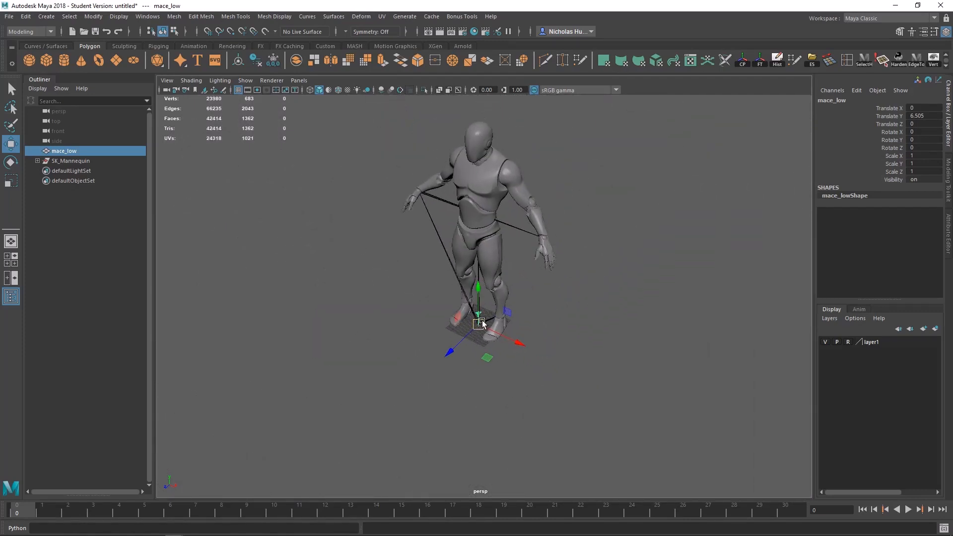
key("f")
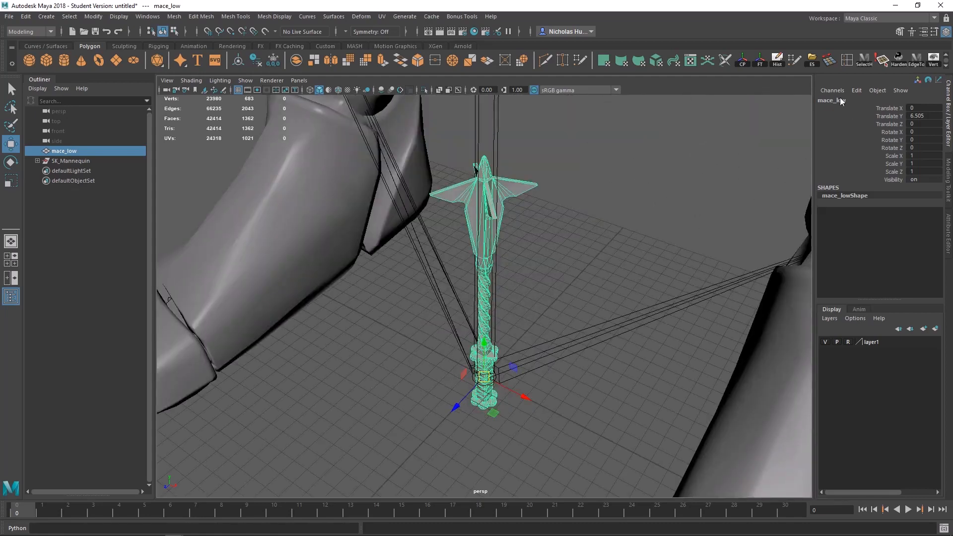
left_click(758, 59)
left_click(94, 16)
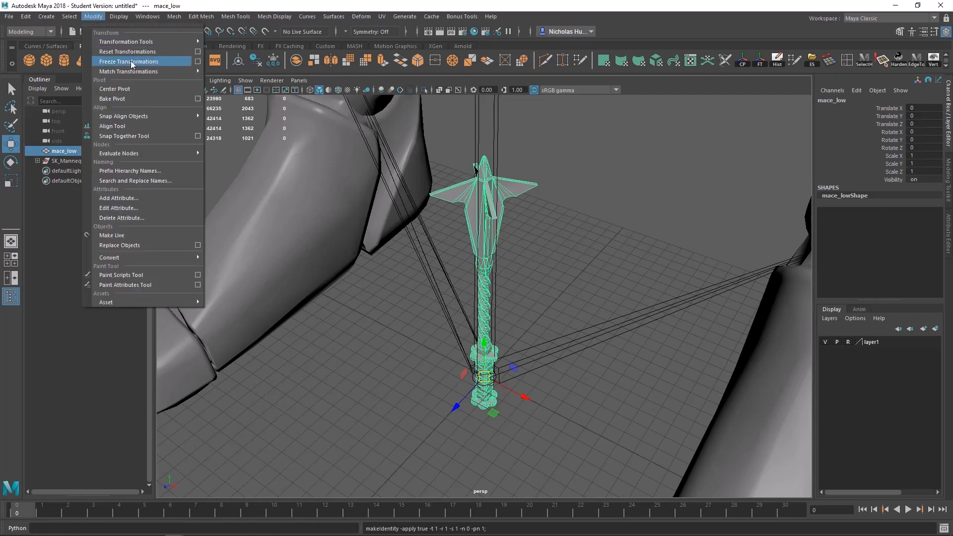
left_click(567, 334)
right_click_drag(567, 334, 514, 314, "alt")
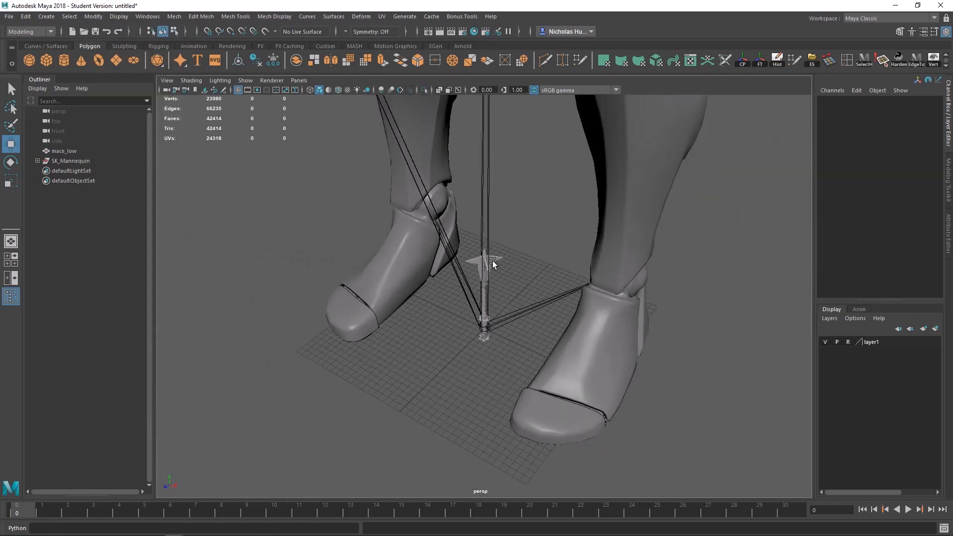
Step: Move mace_low up beside the mannequin's left hand, to about 63.7, 96.7, 4.8
left_click(490, 260)
right_click_drag(658, 318, 606, 304, "alt")
left_click_drag(606, 304, 487, 281, "alt")
right_click_drag(488, 281, 465, 283, "alt")
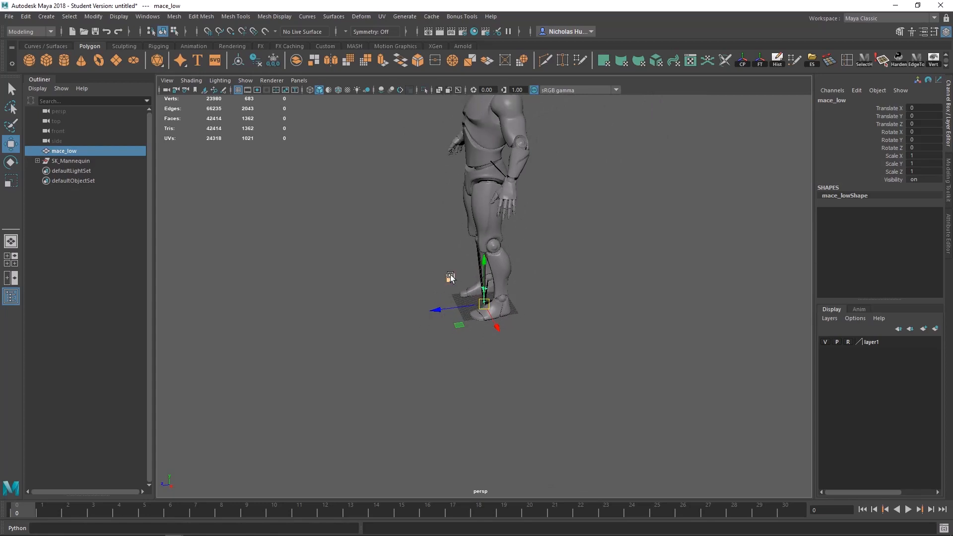
left_click_drag(450, 277, 444, 160)
left_click_drag(445, 151, 456, 356, "alt")
key("f")
Step: Scale mace_low up uniformly to about 3.45
key("r")
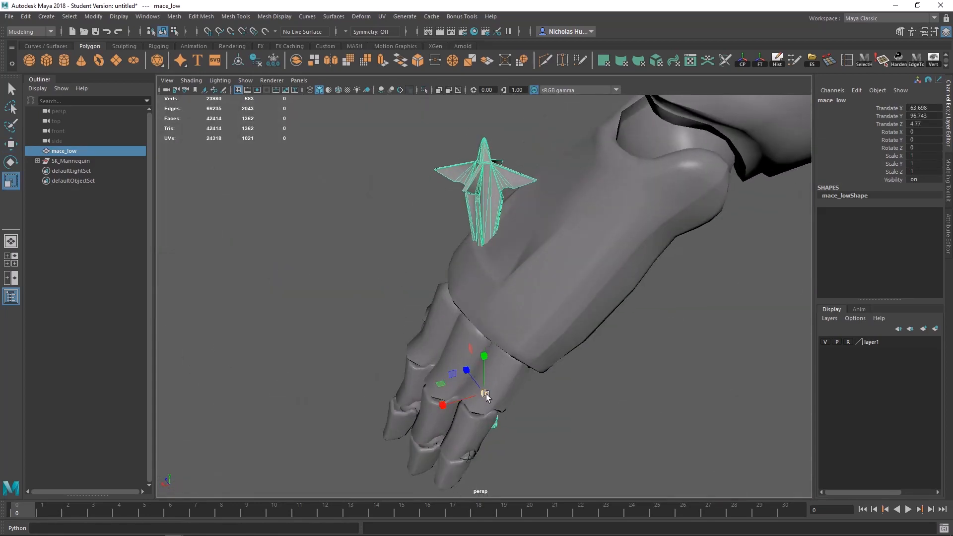
left_click_drag(486, 393, 919, 298)
right_click_drag(630, 328, 464, 375, "alt")
Step: Rotate mace_low about X to about 72.3 degrees and shift it along X to about 61.35, under the palm
key("e")
left_click_drag(451, 394, 603, 329, "alt")
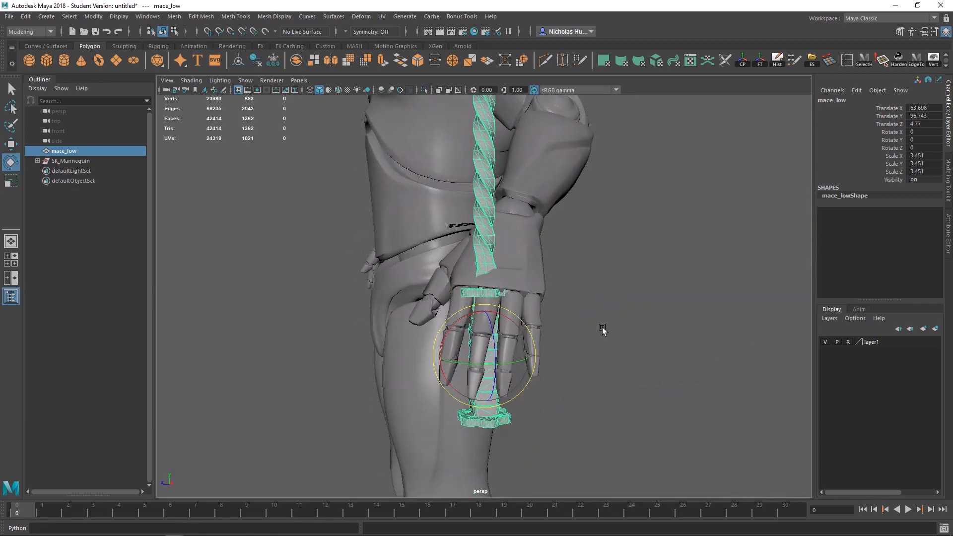
left_click_drag(514, 339, 726, 360, "alt")
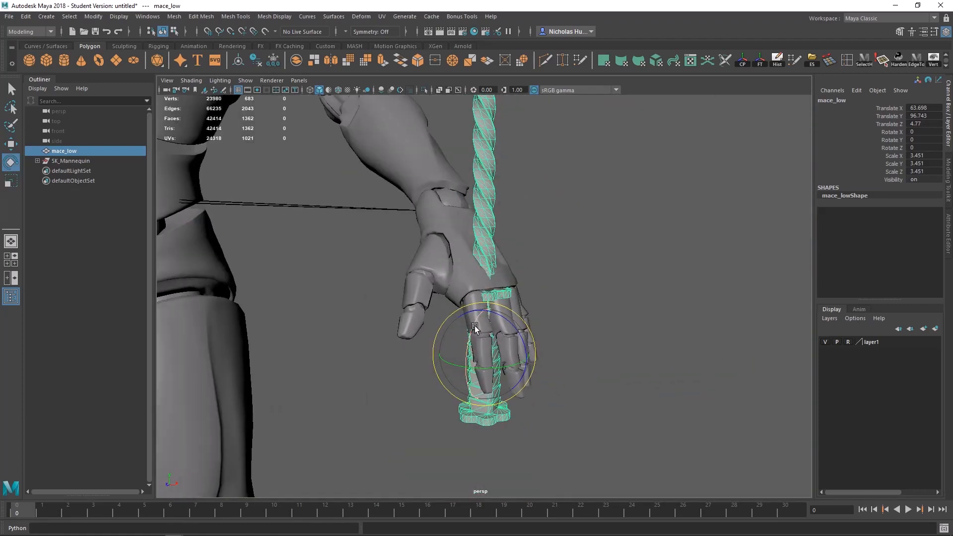
left_click_drag(473, 328, 448, 367)
left_click_drag(447, 366, 211, 234, "alt")
key("w")
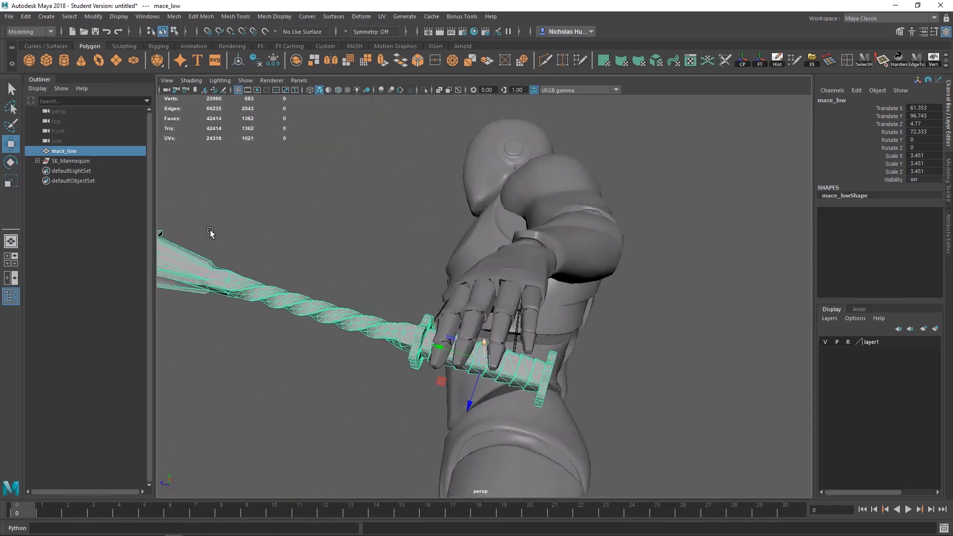
Step: Scale mace_low uniformly to about 4.14 so the handle suits the mannequin's hand
left_click_drag(472, 315, 198, 317, "alt")
left_click_drag(534, 320, 576, 359, "alt")
key("r")
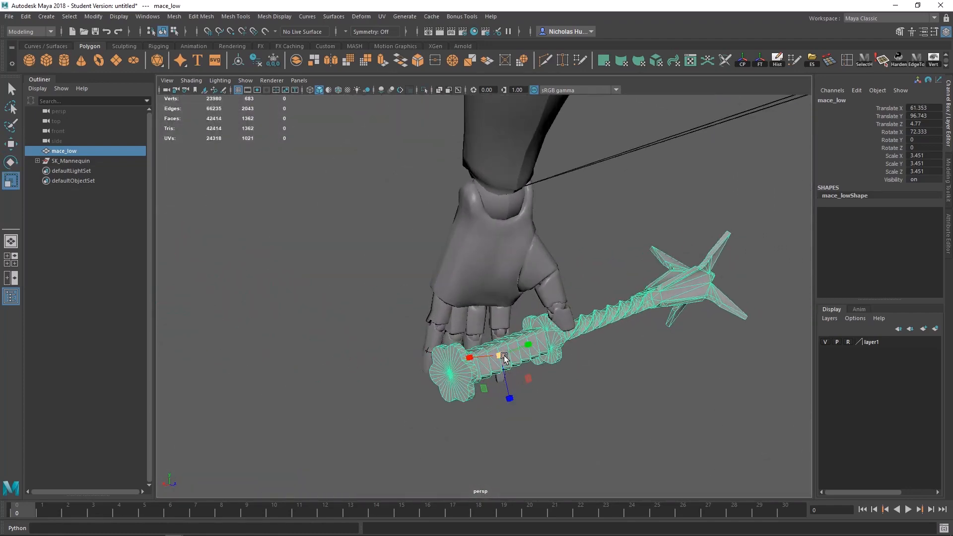
left_click_drag(501, 355, 612, 357)
left_click_drag(467, 362, 665, 372, "alt")
Step: Rotate mace_low about X to about 83.8 degrees and scale it uniformly to about 4.335
key("w")
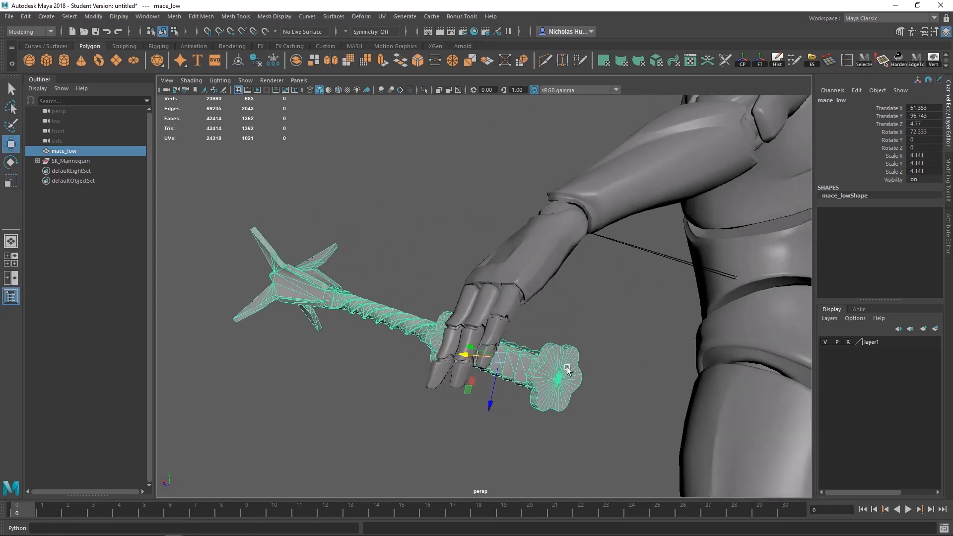
left_click_drag(565, 365, 693, 341, "alt")
key("e")
left_click_drag(626, 334, 730, 302, "alt")
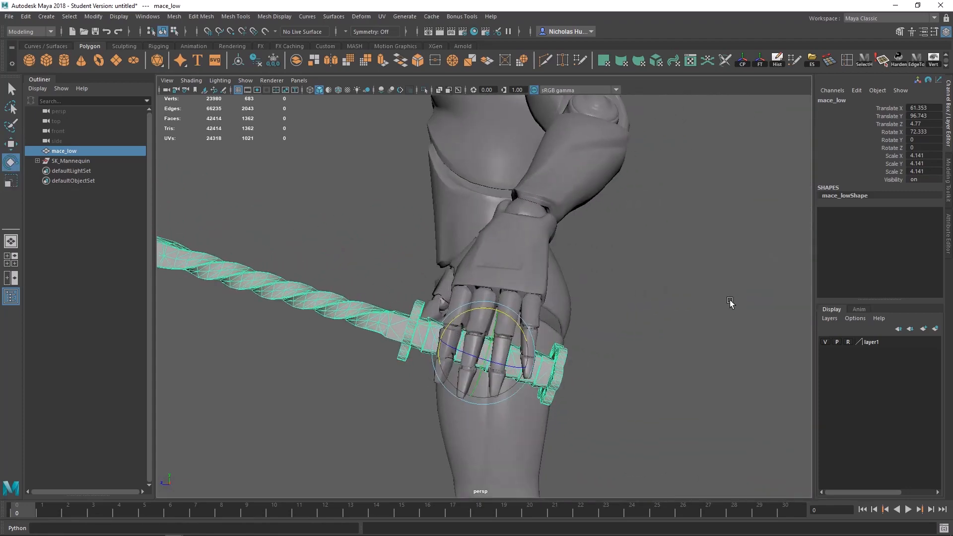
left_click_drag(509, 317, 717, 333)
key("r")
right_click_drag(717, 332, 579, 314, "alt")
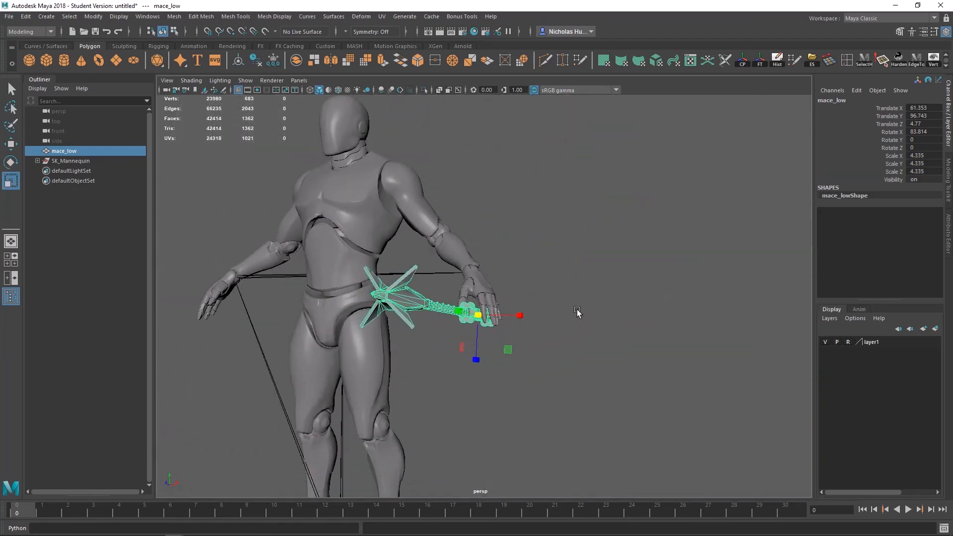
Step: Check how the mace sits in the mannequin's hand and reset all of mace_low's translate and rotate values to 0
left_click_drag(579, 314, 511, 340, "alt")
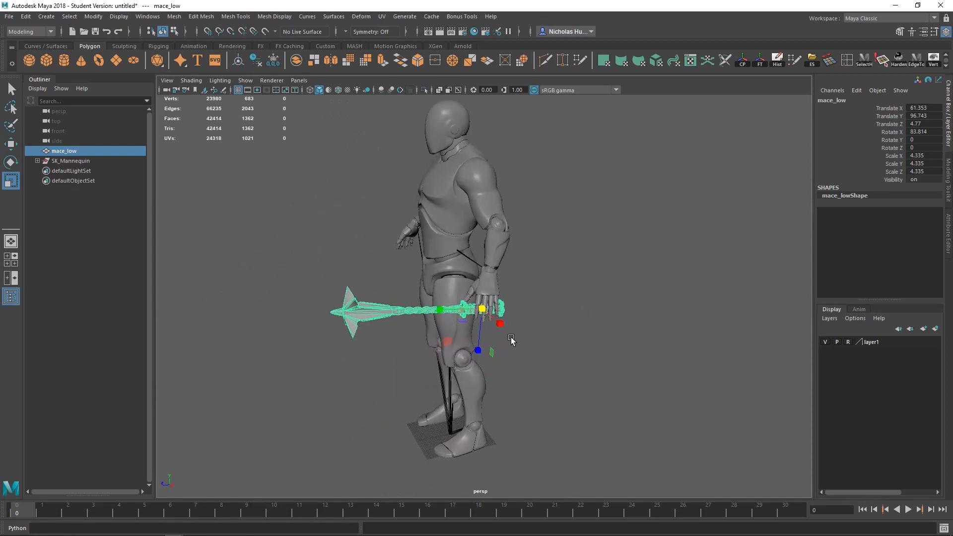
right_click_drag(511, 340, 528, 355, "alt")
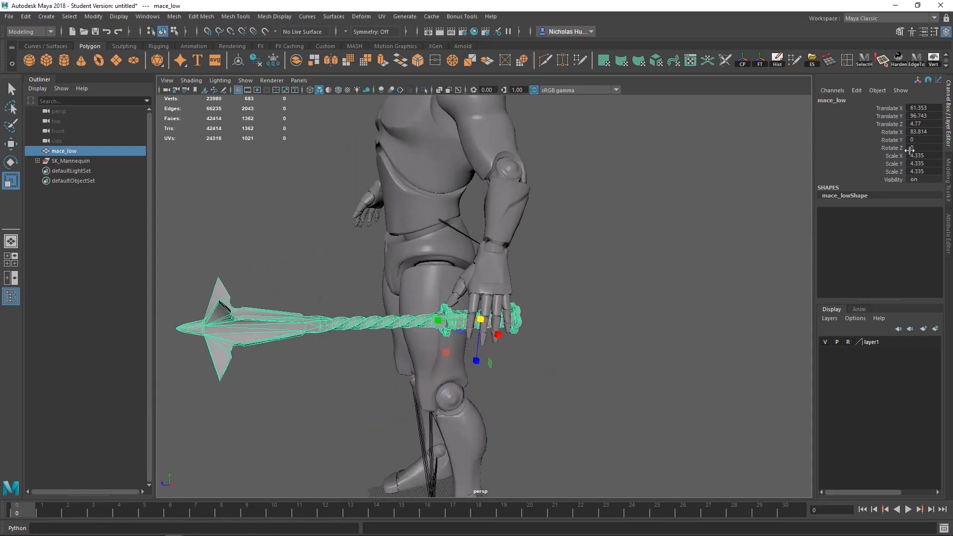
middle_click_drag(465, 276, 697, 235, "alt")
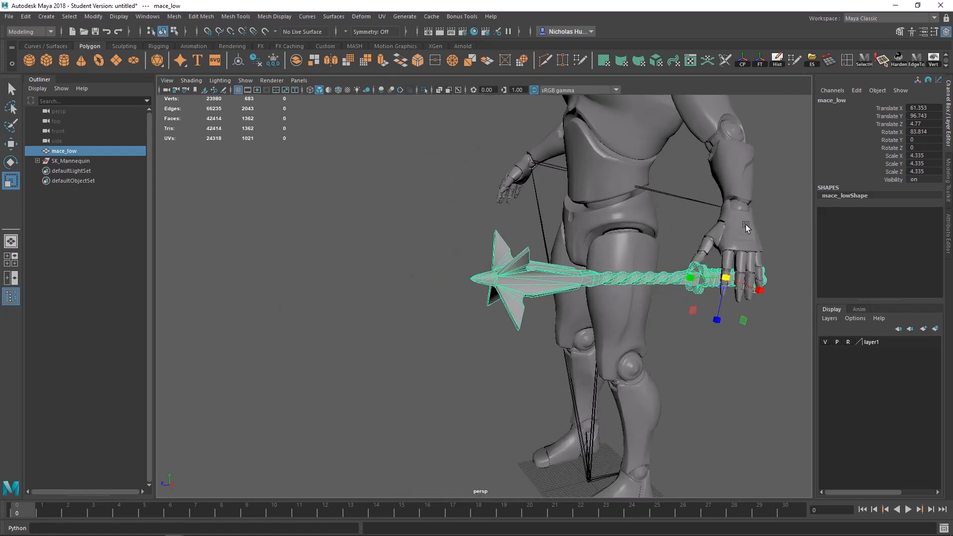
middle_click_drag(732, 209, 649, 227, "alt")
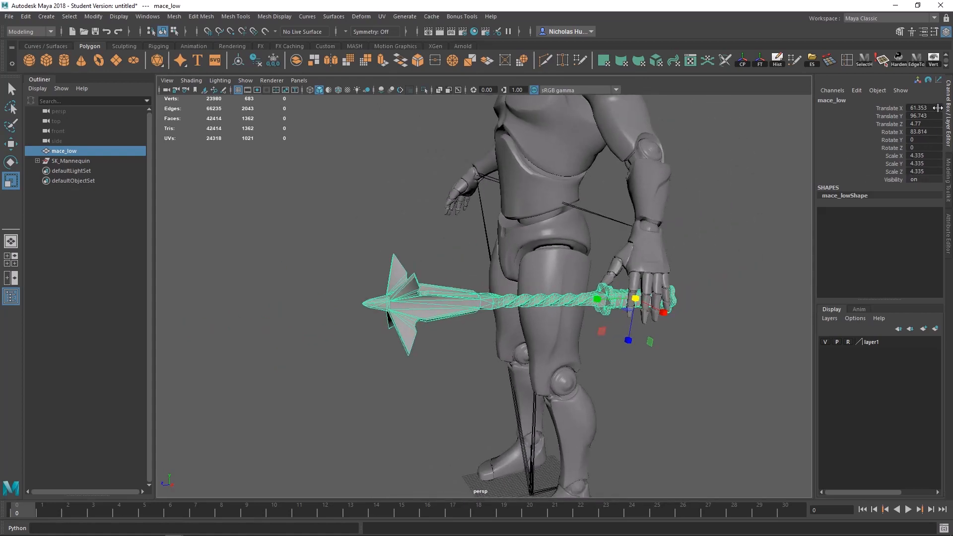
double_click(933, 108)
left_click(926, 147, "shift")
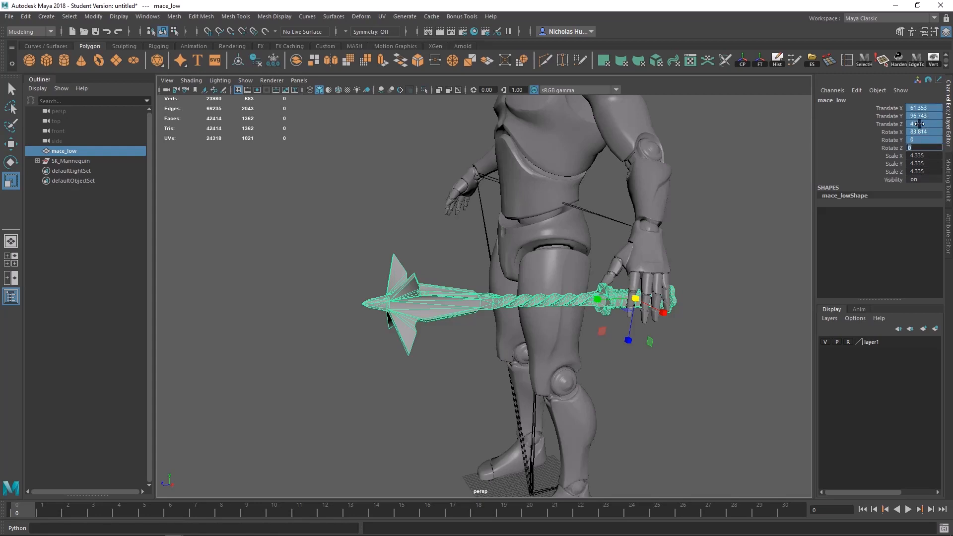
key("Return")
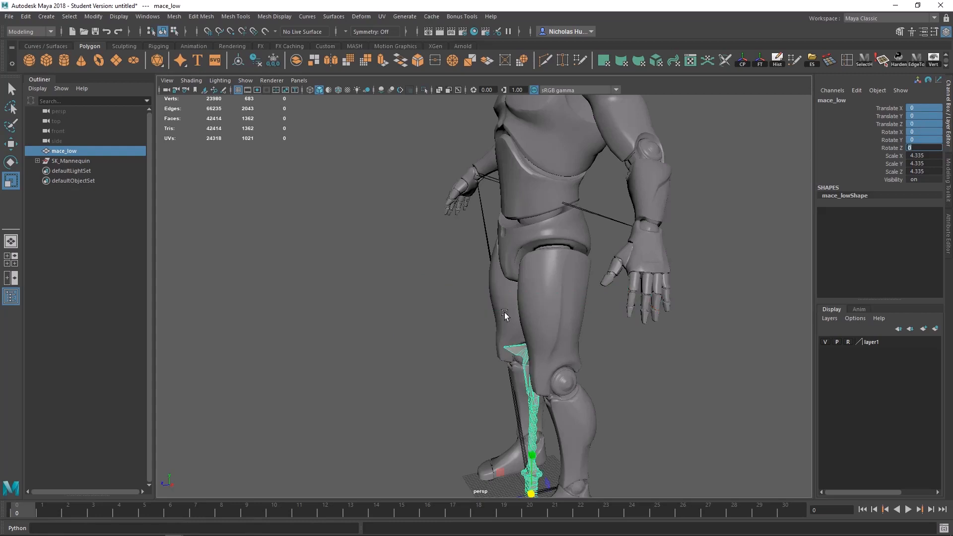
Step: Freeze the transformations of mace_low at the origin so the fitted scale is baked into the mesh
middle_click_drag(506, 318, 523, 265, "alt")
right_click_drag(523, 265, 685, 307, "alt")
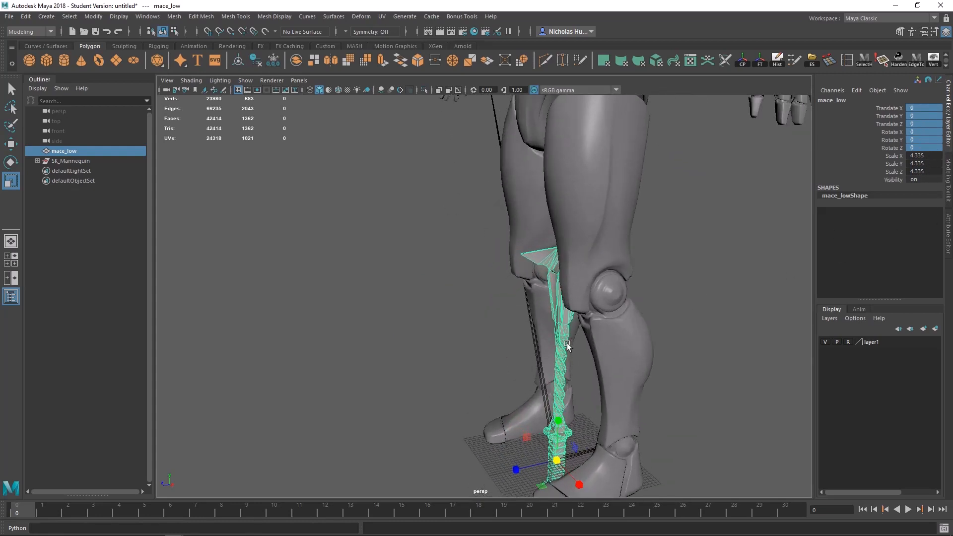
middle_click_drag(566, 344, 529, 238, "alt")
right_click_drag(510, 222, 579, 349, "alt")
key("w")
left_click_drag(342, 281, 717, 266, "alt")
left_click(615, 234)
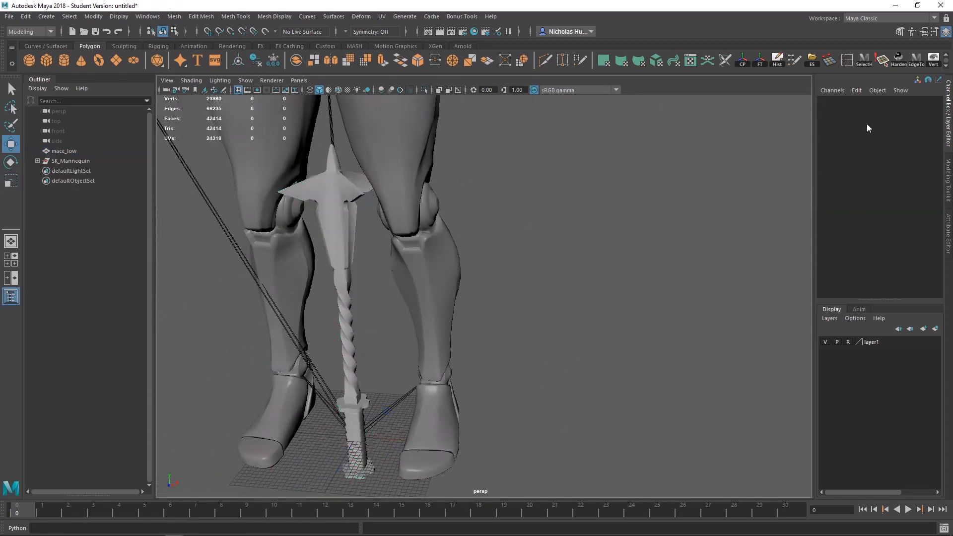
left_click(340, 213)
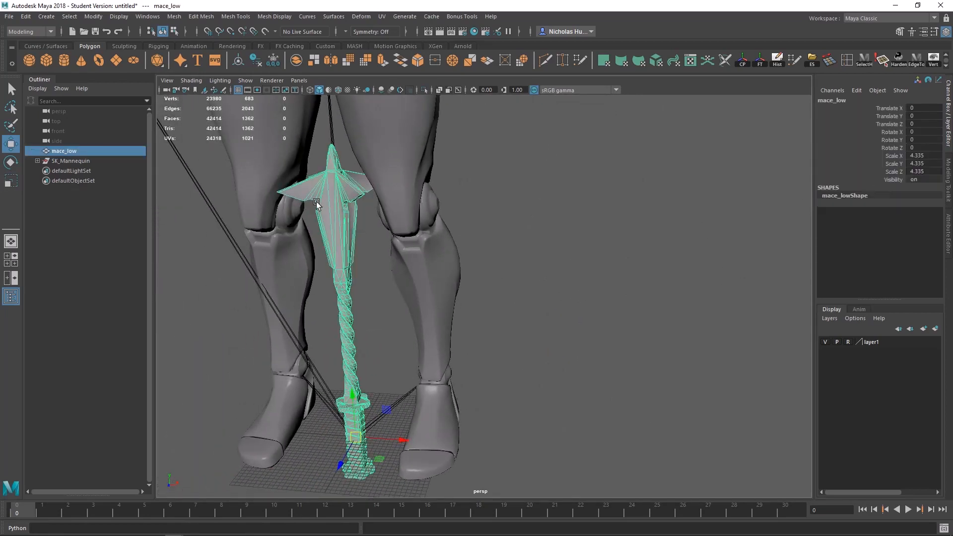
left_click(760, 60)
Step: Hide the mannequin by turning off the visibility of layer1
left_click_drag(517, 384, 440, 281, "alt")
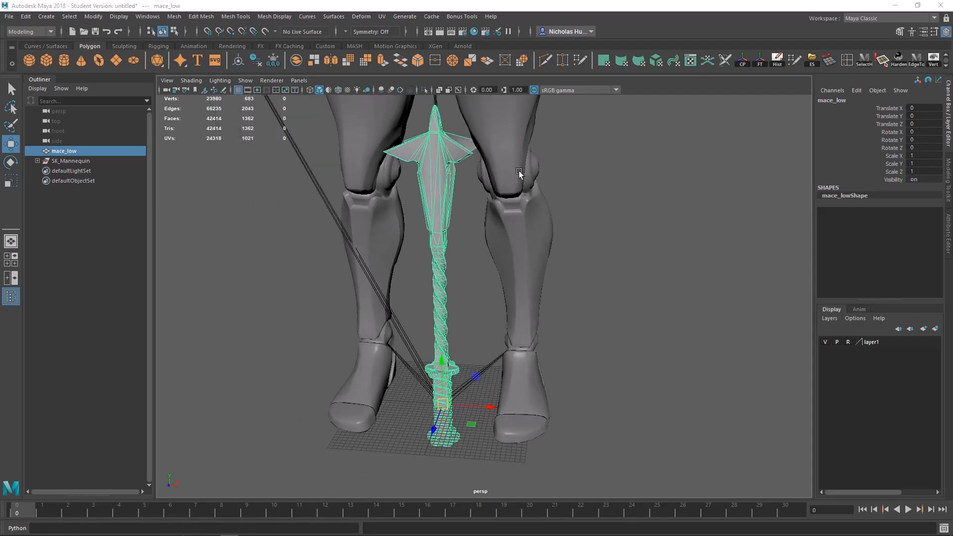
middle_click_drag(519, 170, 537, 210, "alt")
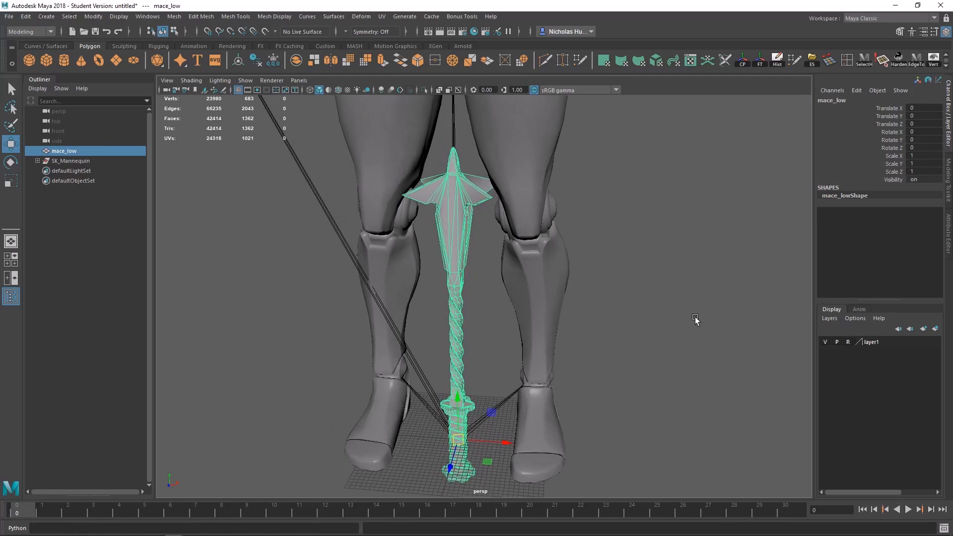
left_click(826, 342)
Step: Examine the mace's head, twisted shaft and grip, and the placement of its pivot on the grid
left_click_drag(602, 332, 457, 317, "alt")
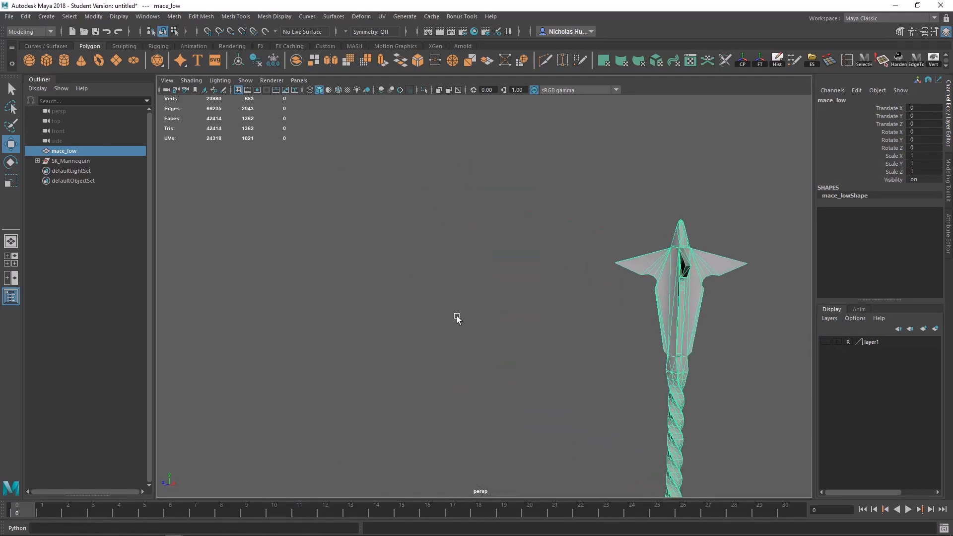
middle_click_drag(457, 316, 283, 144, "alt")
left_click_drag(417, 256, 358, 258, "alt")
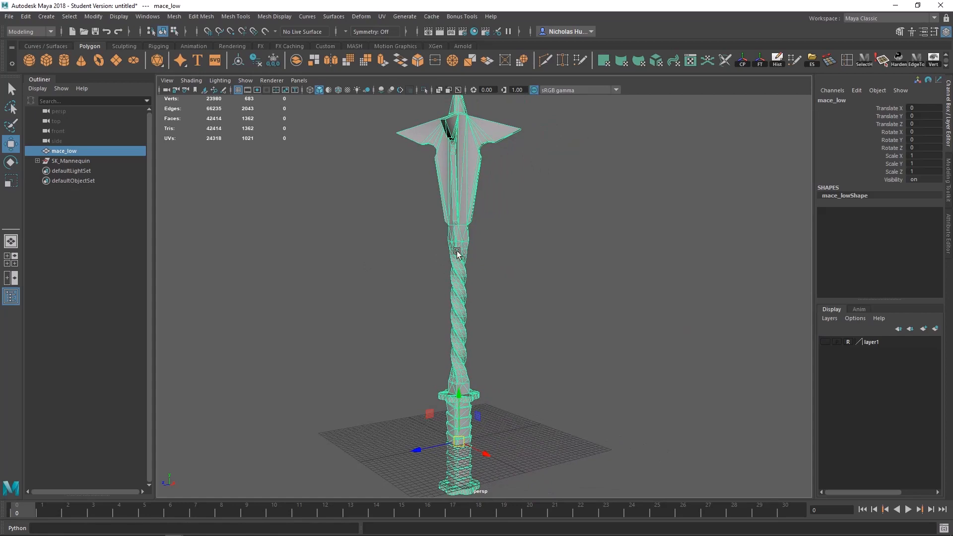
middle_click_drag(467, 318, 478, 272, "alt")
right_click_drag(415, 231, 822, 406, "alt")
middle_click_drag(569, 322, 577, 283, "alt")
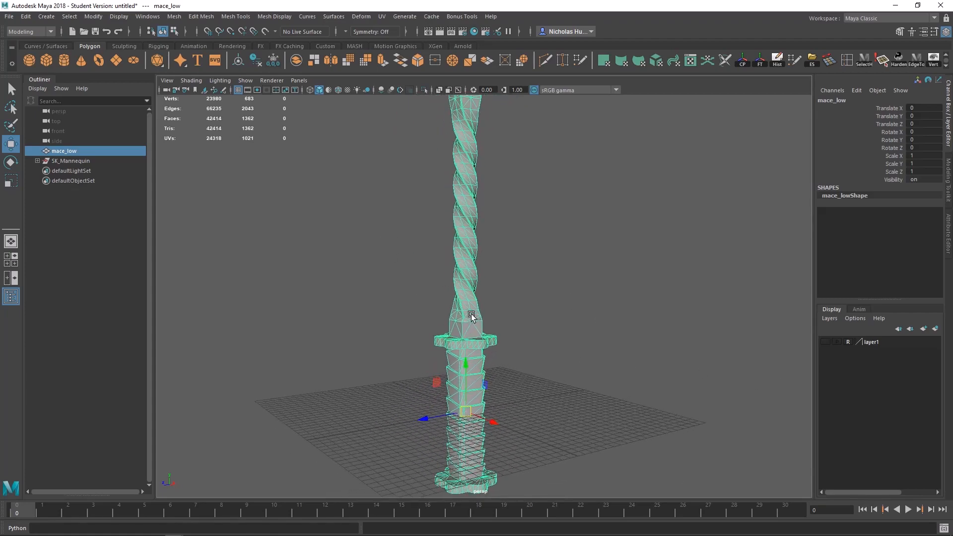
left_click_drag(457, 213, 492, 299, "alt")
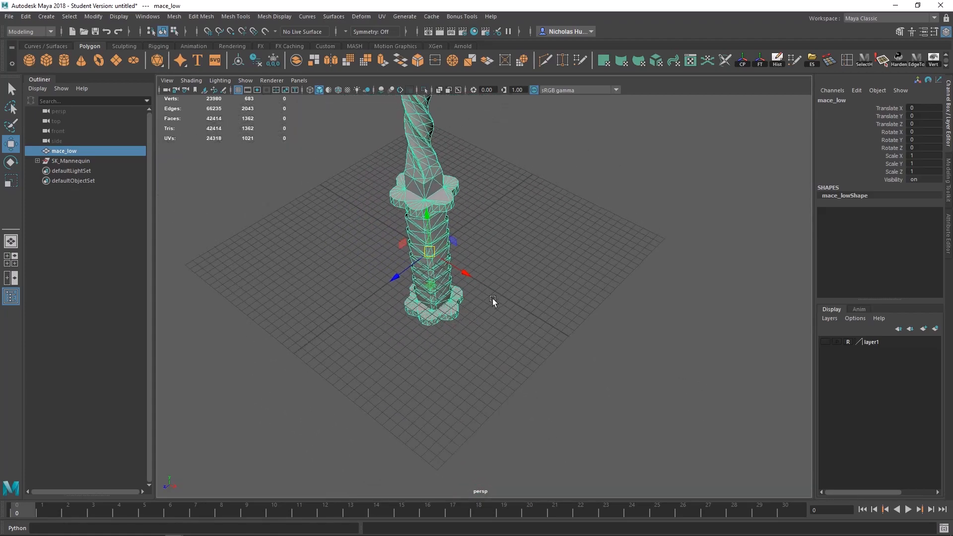
middle_click_drag(493, 299, 519, 357, "alt")
right_click_drag(434, 253, 708, 379, "alt")
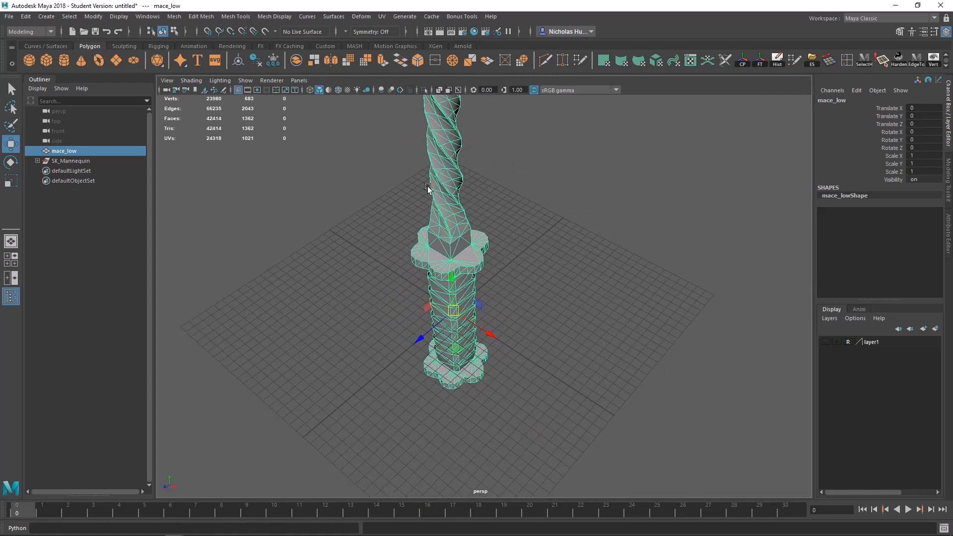
right_click_drag(536, 211, 462, 219, "alt")
middle_click_drag(460, 213, 440, 384, "alt")
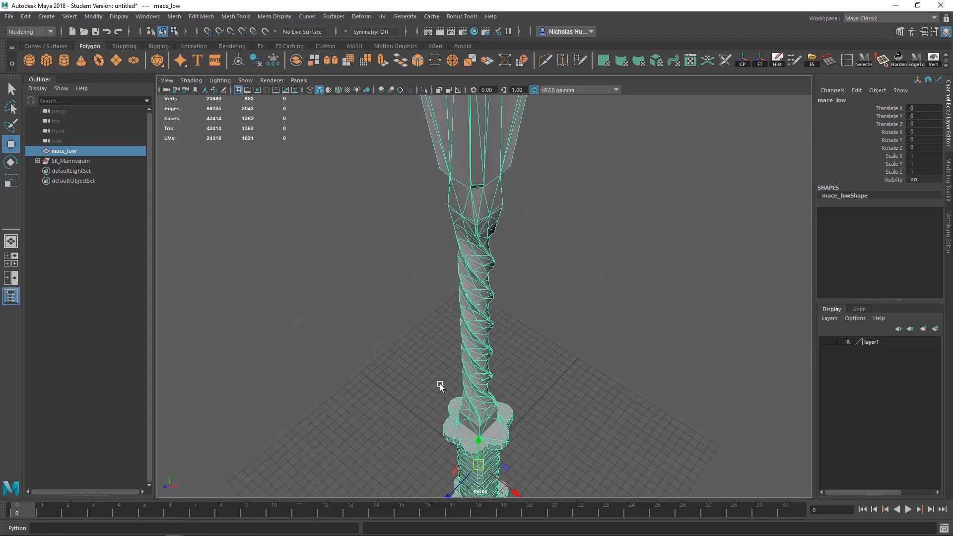
left_click_drag(440, 383, 494, 172, "alt")
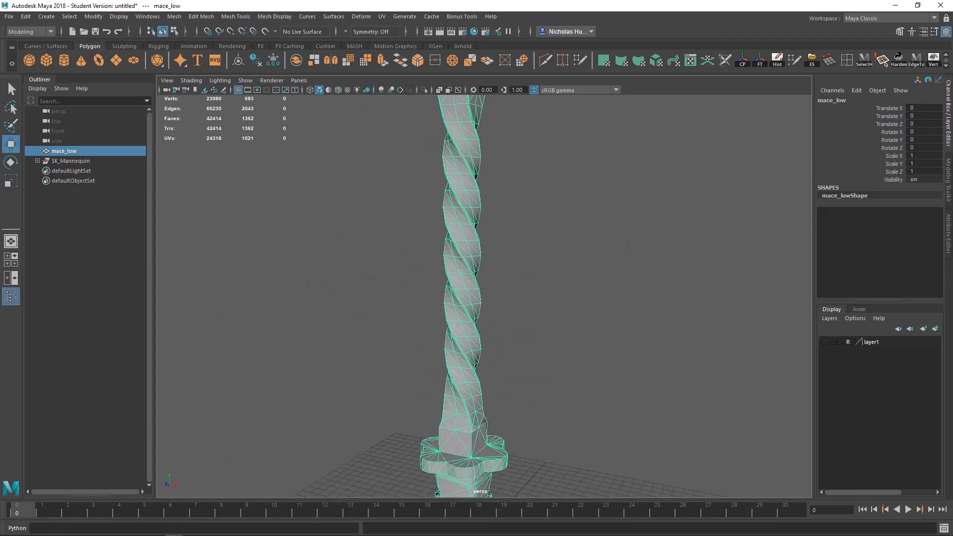
Step: Assign a new Lambert material to mace_low
left_click(514, 223)
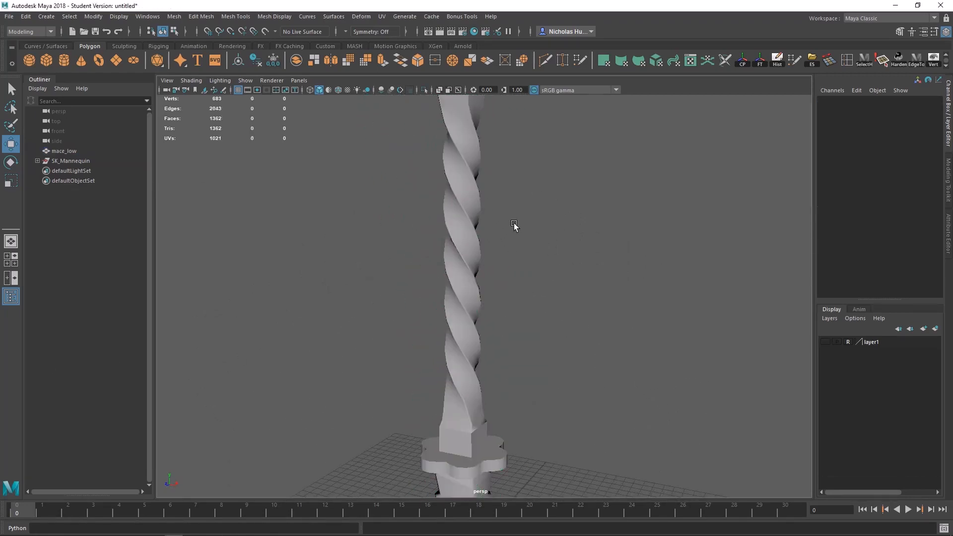
left_click(473, 264)
right_click(452, 204)
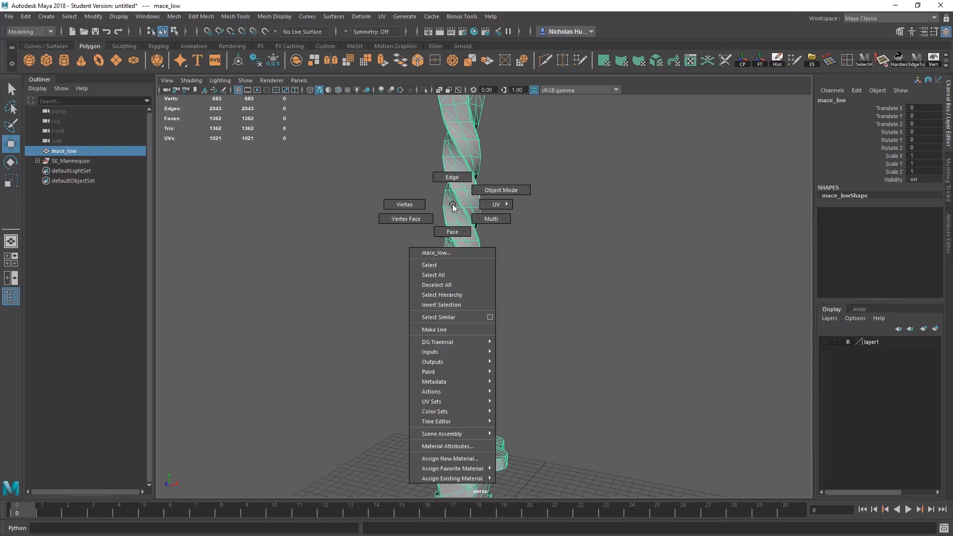
mouse_move(475, 470)
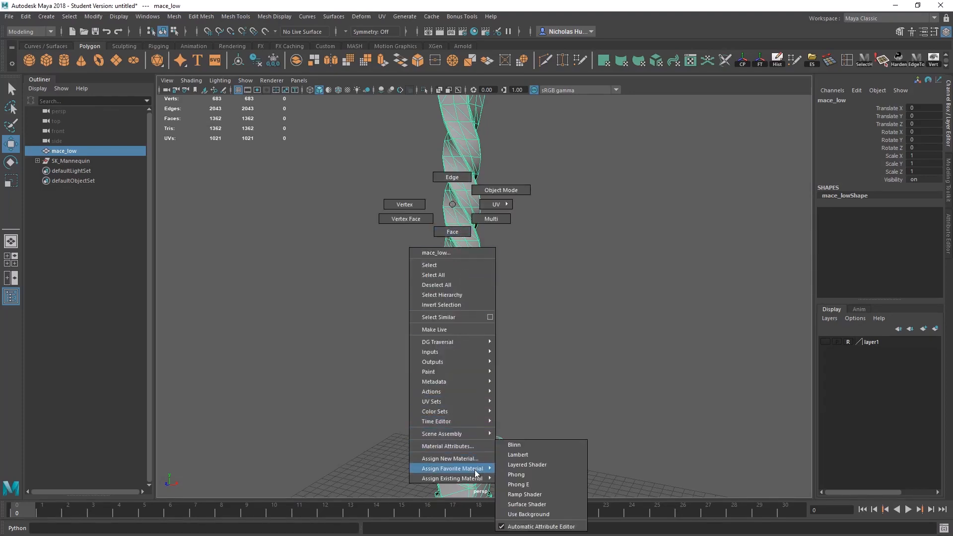
left_click(519, 454)
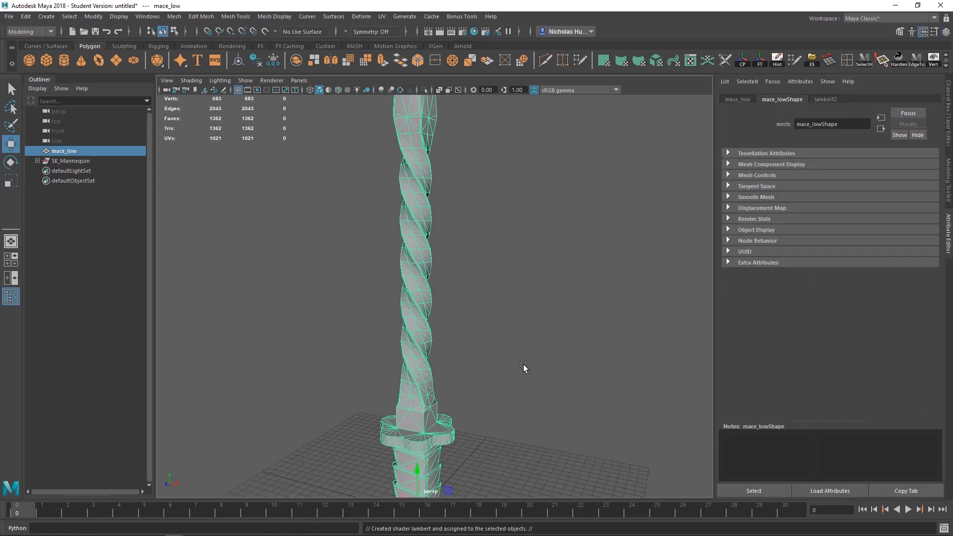
Step: Connect a File texture node to the Color attribute of the mace's Lambert material
left_click(825, 100)
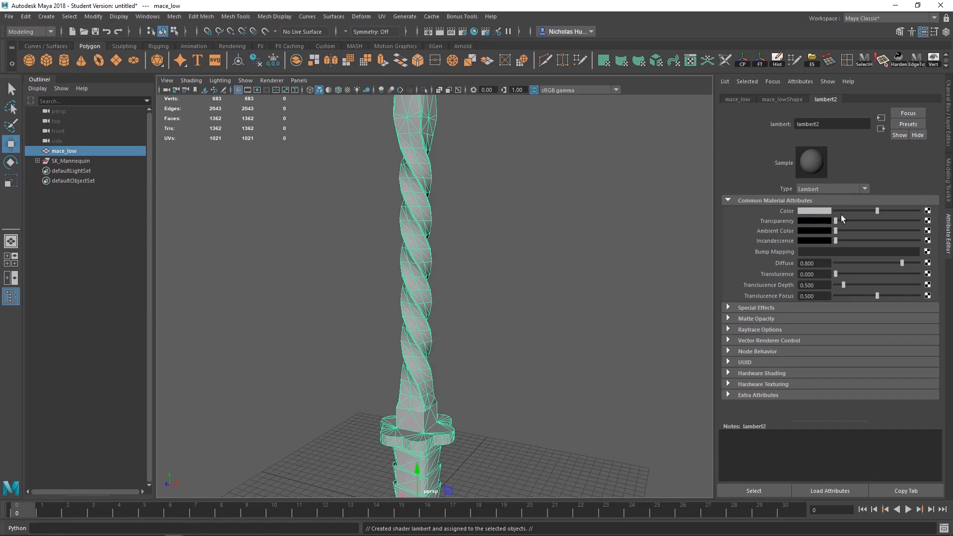
left_click(927, 212)
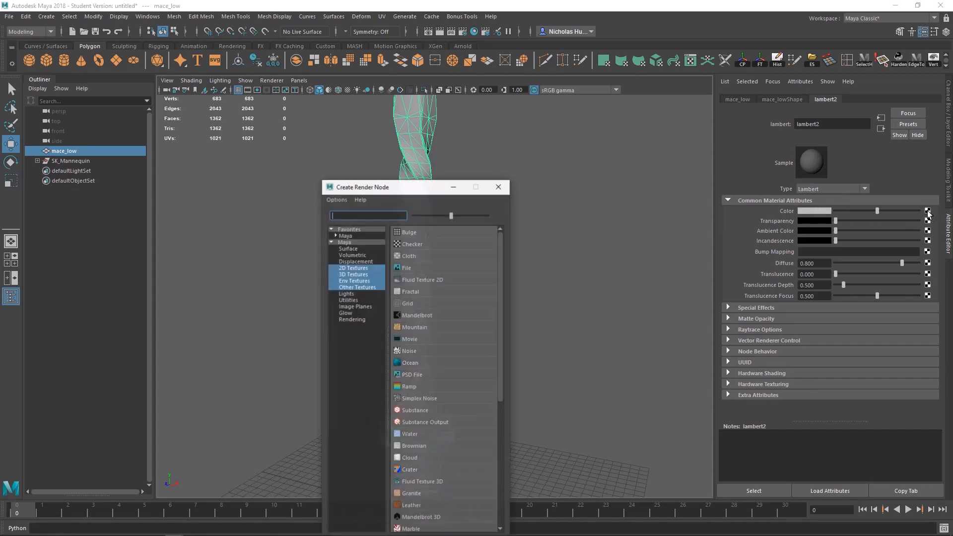
left_click_drag(391, 189, 439, 118)
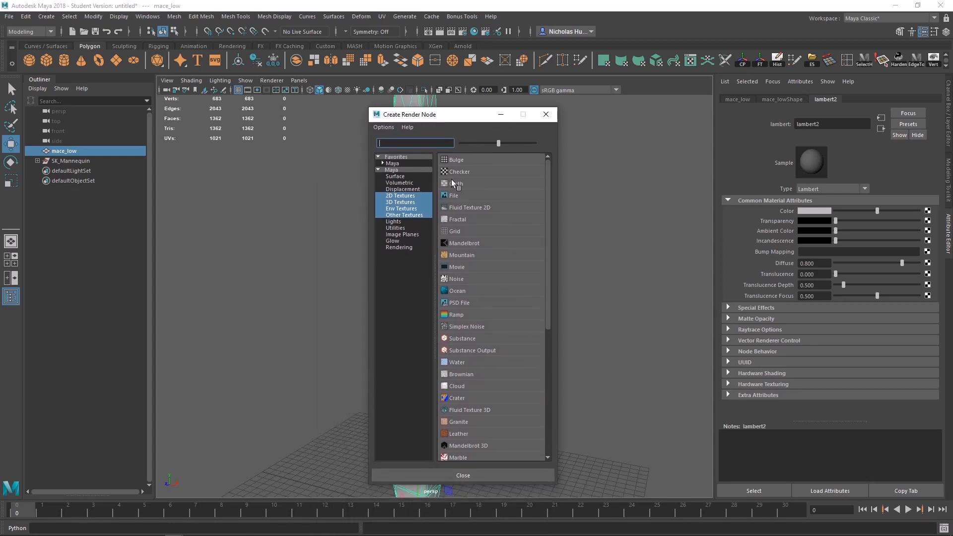
left_click(455, 195)
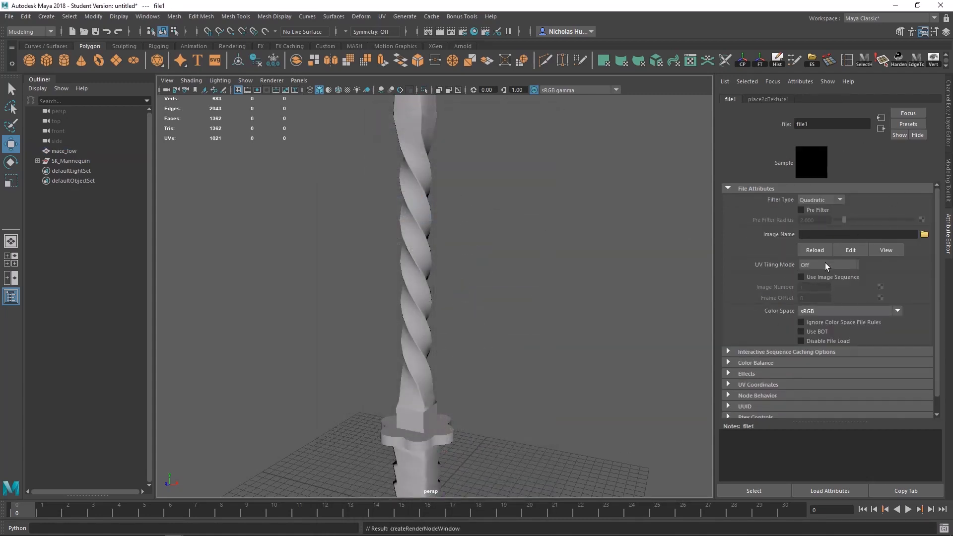
Step: Browse for the color file node's image in the folder D:\Class\Tutorial_Mace\texturing\textures
left_click(882, 120)
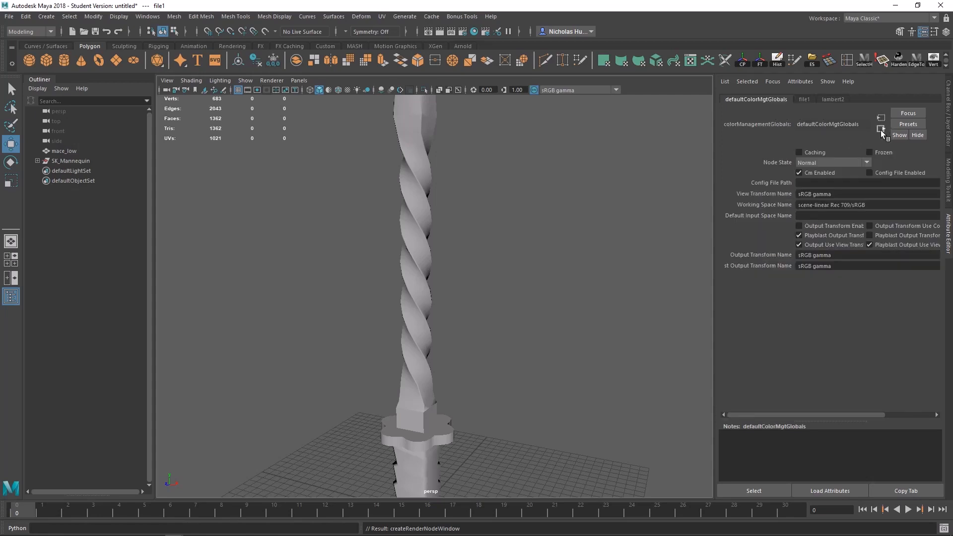
left_click(830, 100)
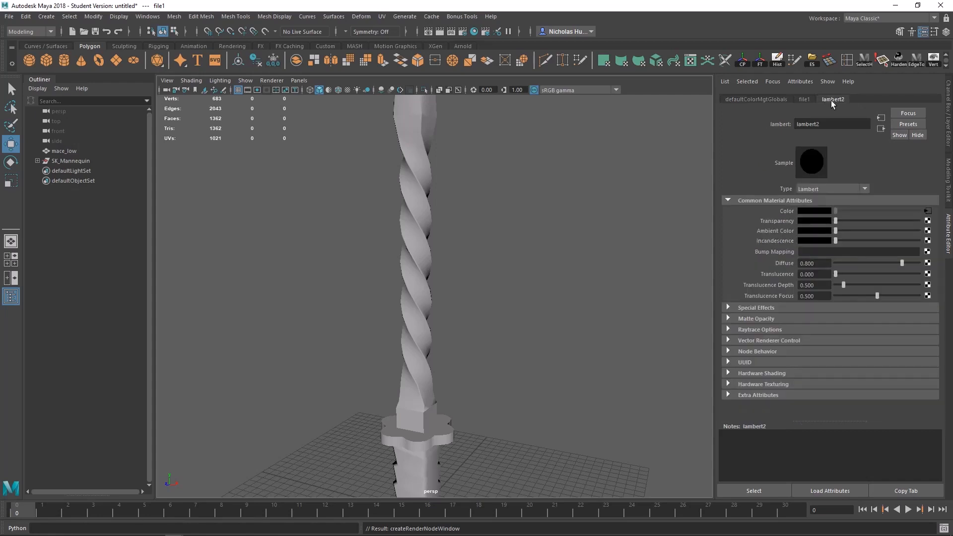
left_click(928, 212)
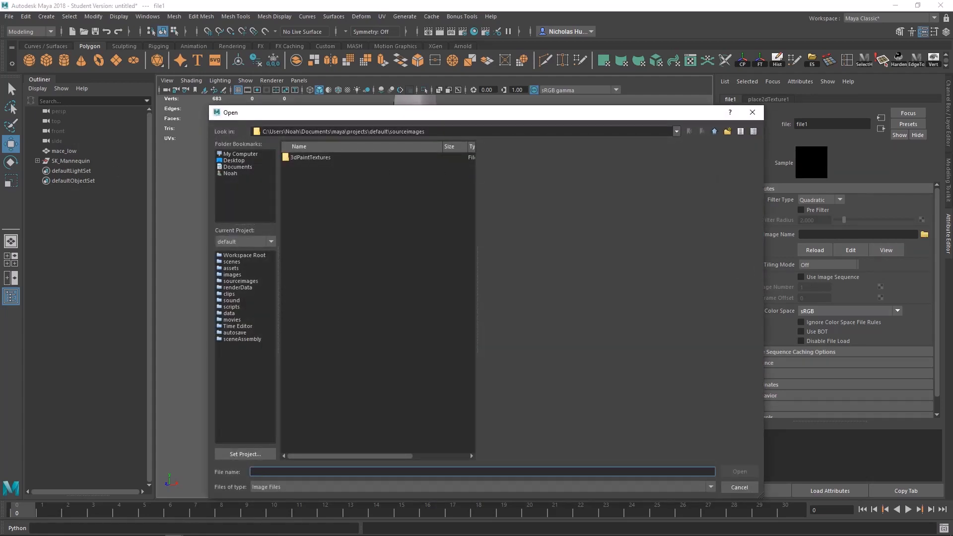
left_click(443, 131)
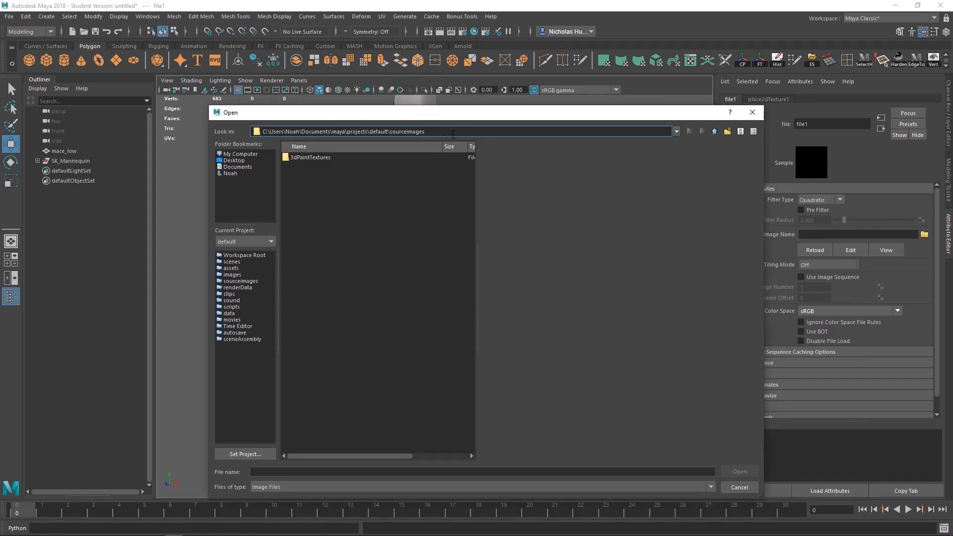
left_click_drag(453, 134, 195, 120)
type("D:\\Class\\Tutorial_Mace\\texturing\\textures")
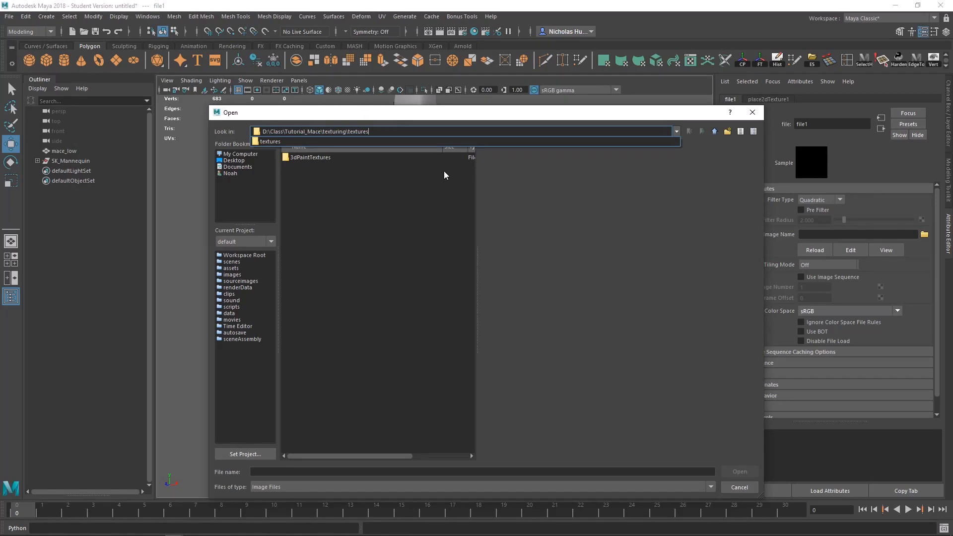
key("Return")
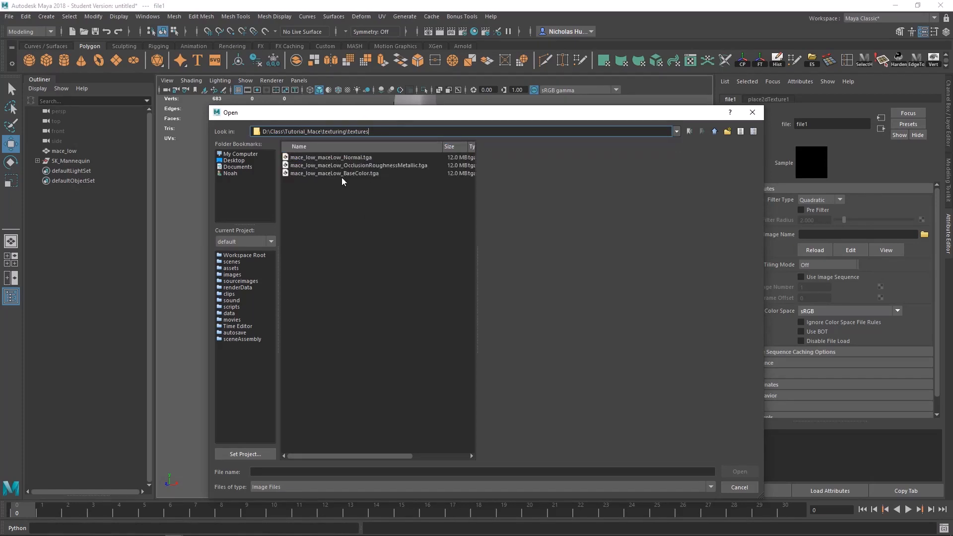
Step: Load mace_low_maceLow_BaseColor.tga as the material's color texture and turn on textured display in the viewport
left_click(354, 173)
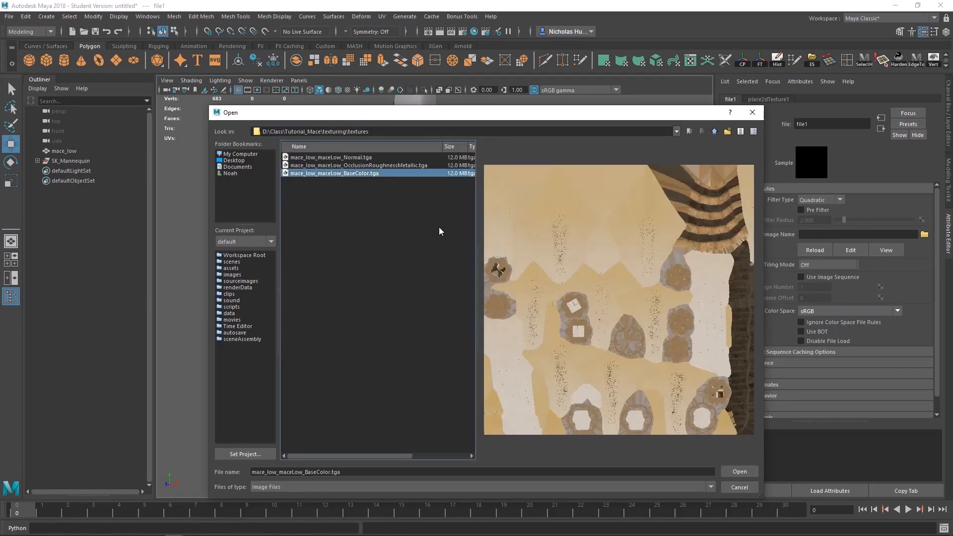
left_click(739, 472)
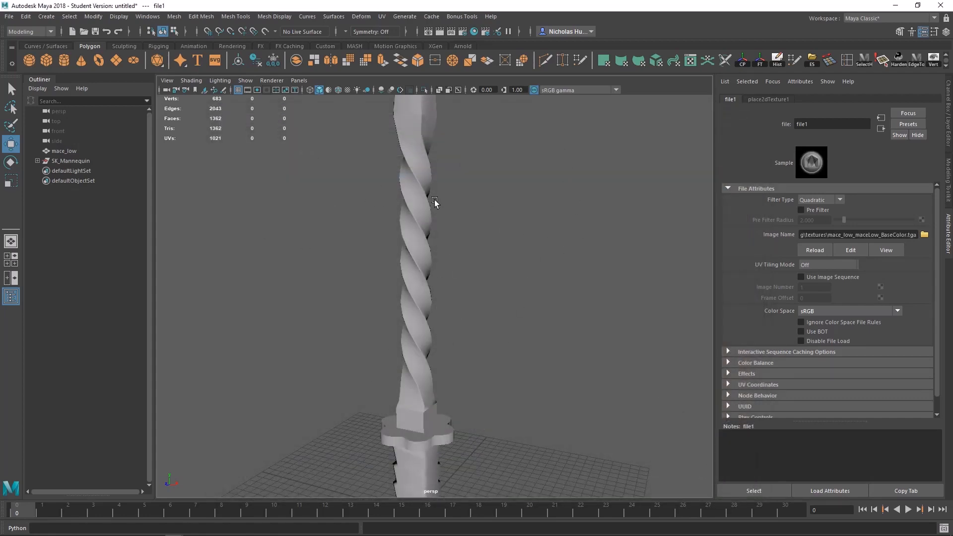
left_click(347, 90)
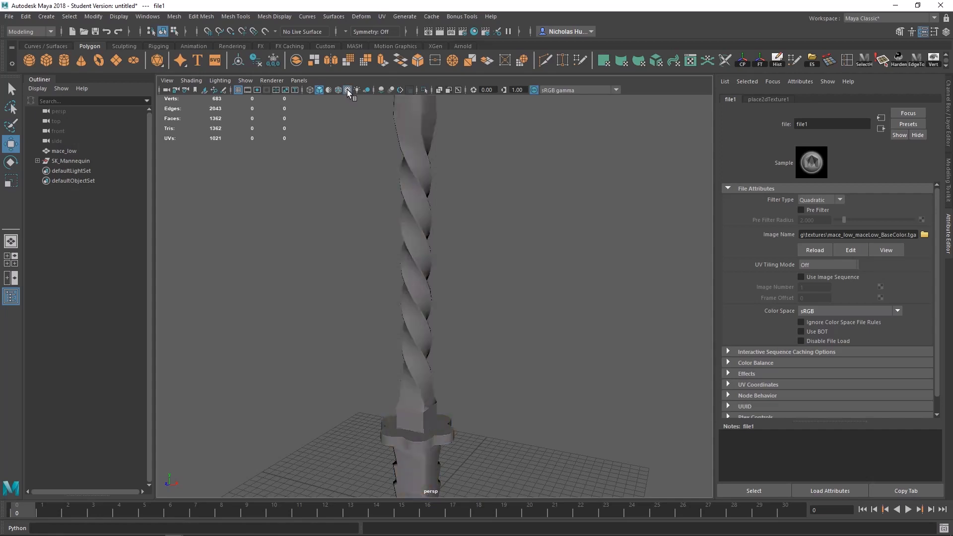
Step: Check the textured mace from several angles and save the scene as mace_lods.mb in D:\Class\Tutorial_Mace
middle_click_drag(433, 308, 440, 195, "alt")
left_click_drag(471, 365, 502, 412, "alt")
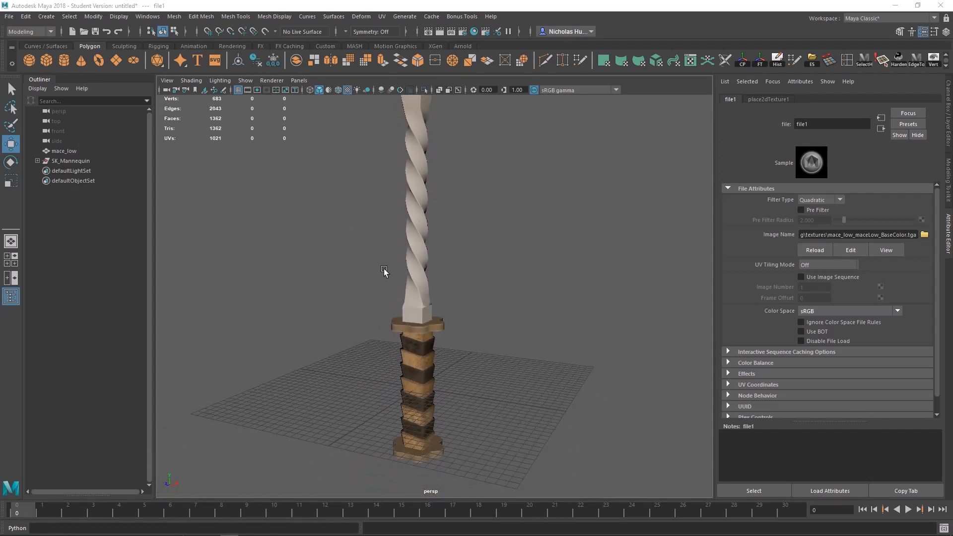
left_click_drag(384, 271, 400, 278, "alt")
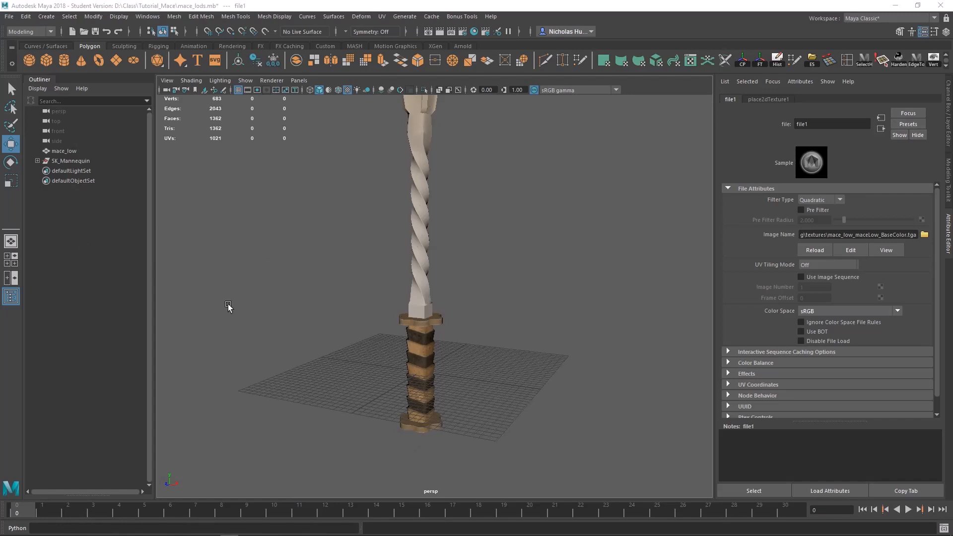
left_click_drag(267, 221, 273, 242, "alt")
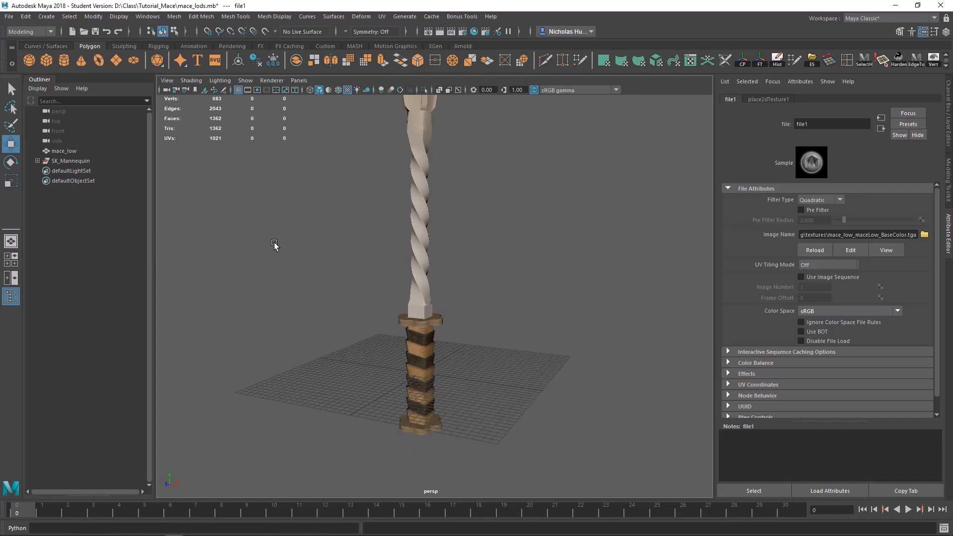
Step: Rename the mace_low mesh to mace0
double_click(65, 151)
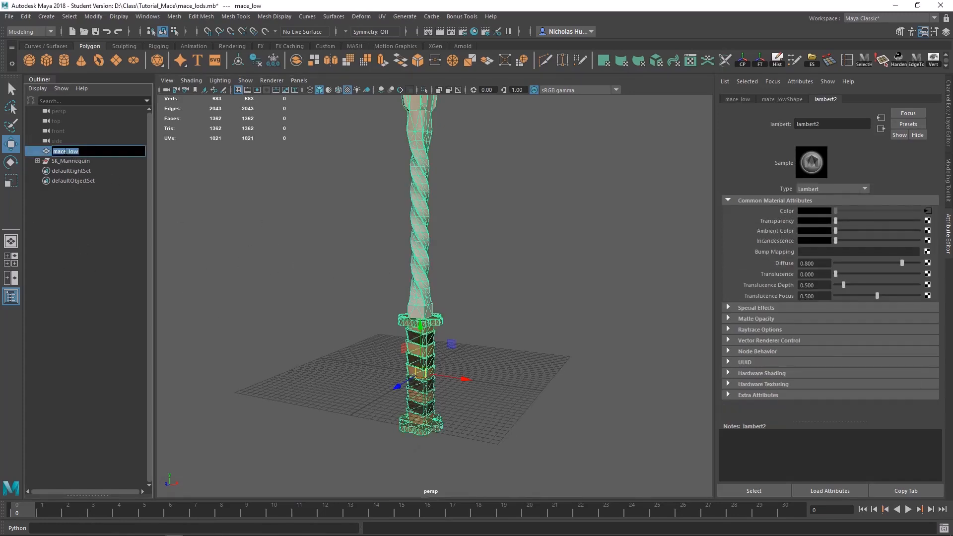
type("ma")
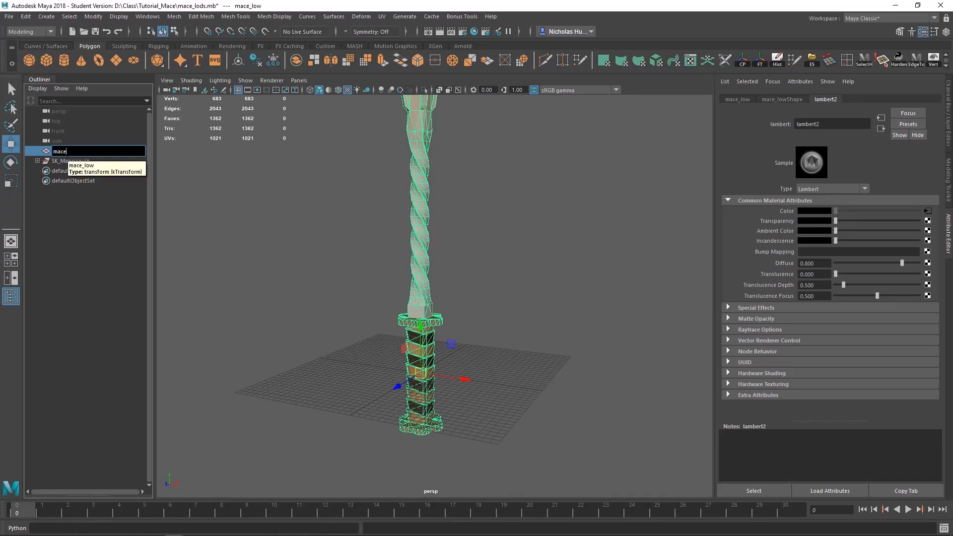
key("Return")
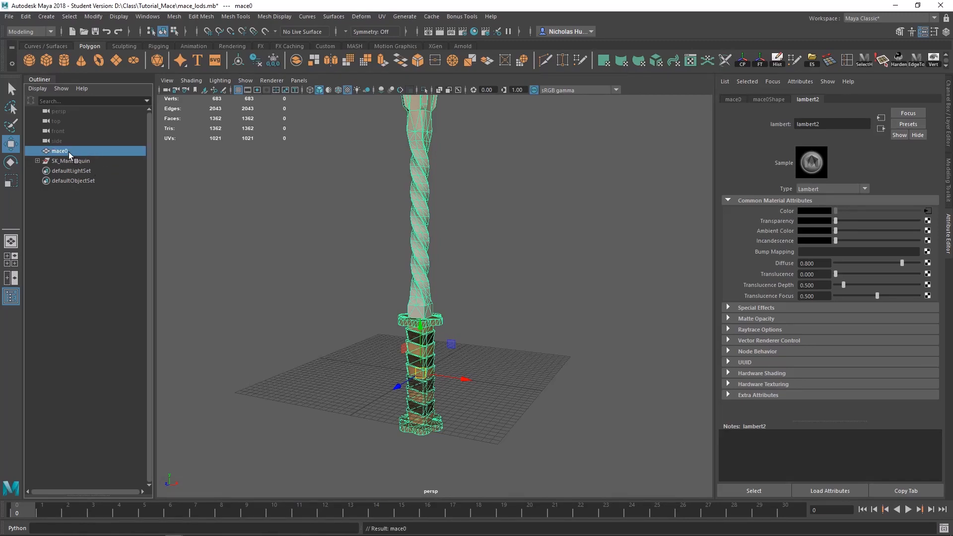
Step: Duplicate mace0 in place and hide the original mesh
left_click_drag(344, 225, 219, 236, "alt")
left_click_drag(388, 238, 358, 309, "alt")
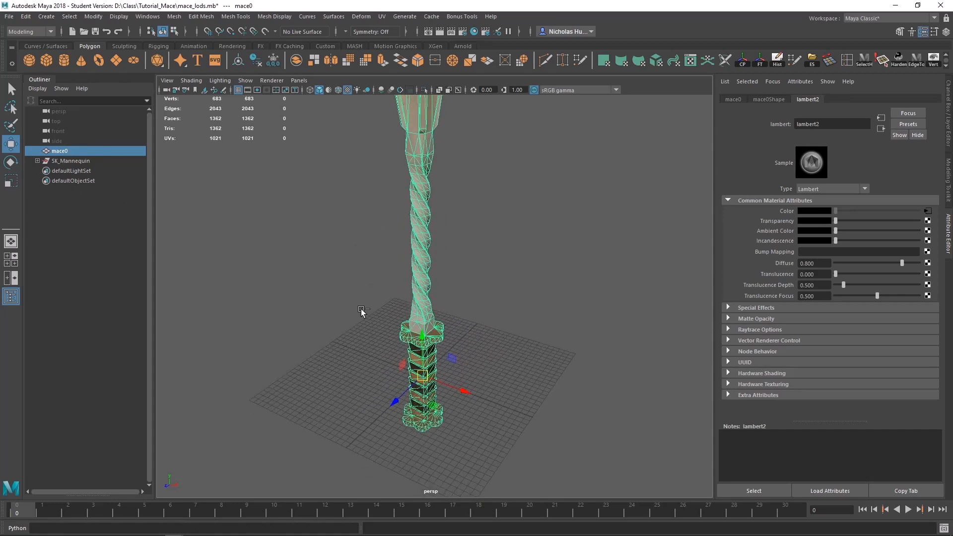
key("ctrl+d")
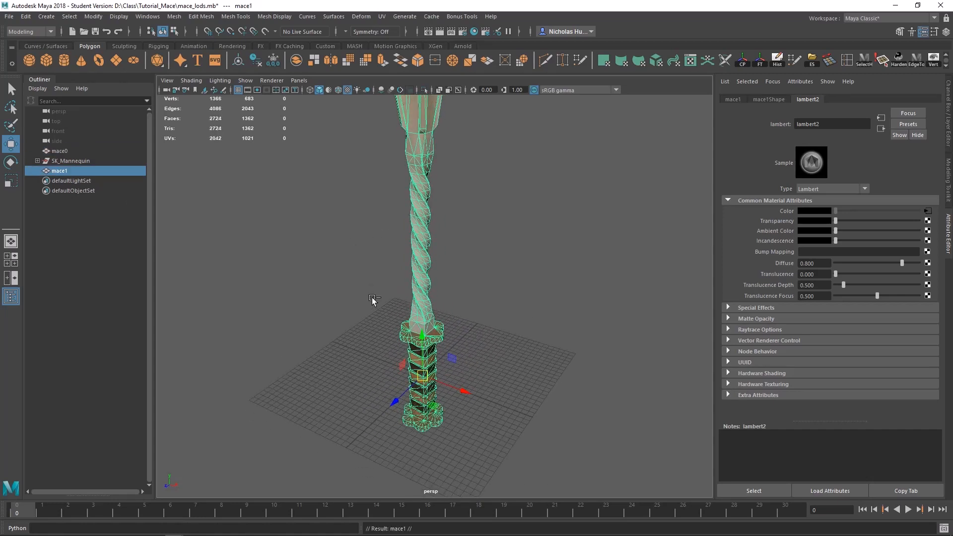
left_click(67, 151)
key("ctrl+h")
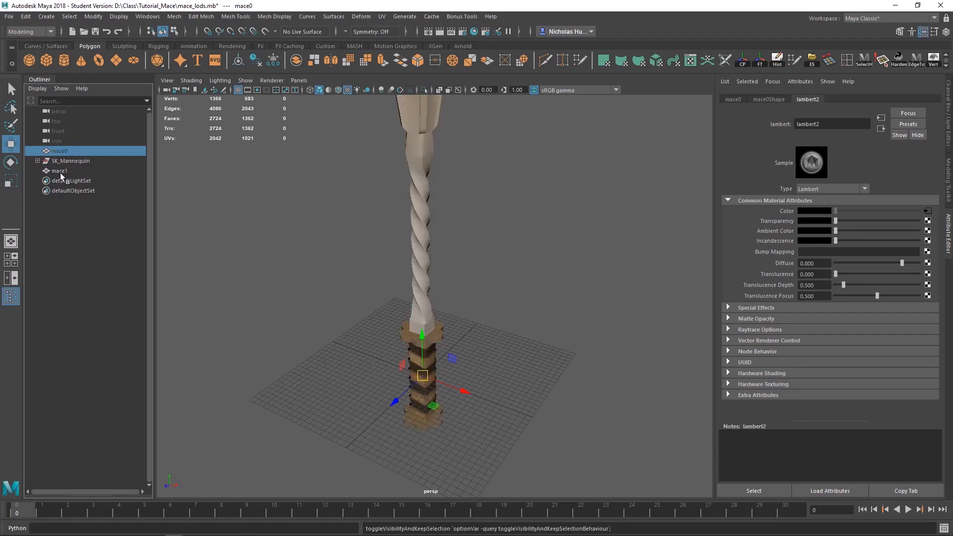
Step: Select the visible duplicate mace1 and examine its grip wireframe up close, comparing it with the whole mace framed in view
left_click(60, 171)
middle_click_drag(385, 359, 372, 303, "alt")
scroll(371, 303, "up", 8)
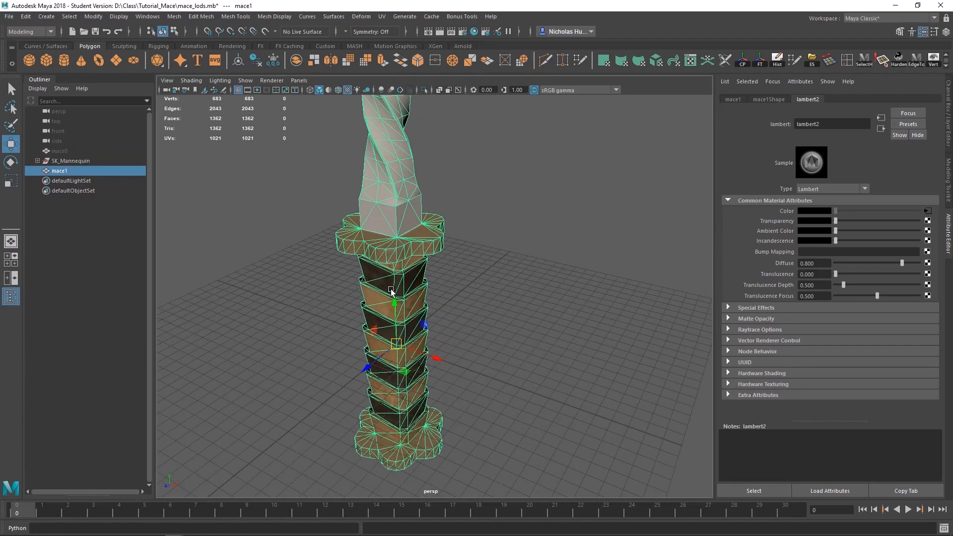
left_click(67, 151)
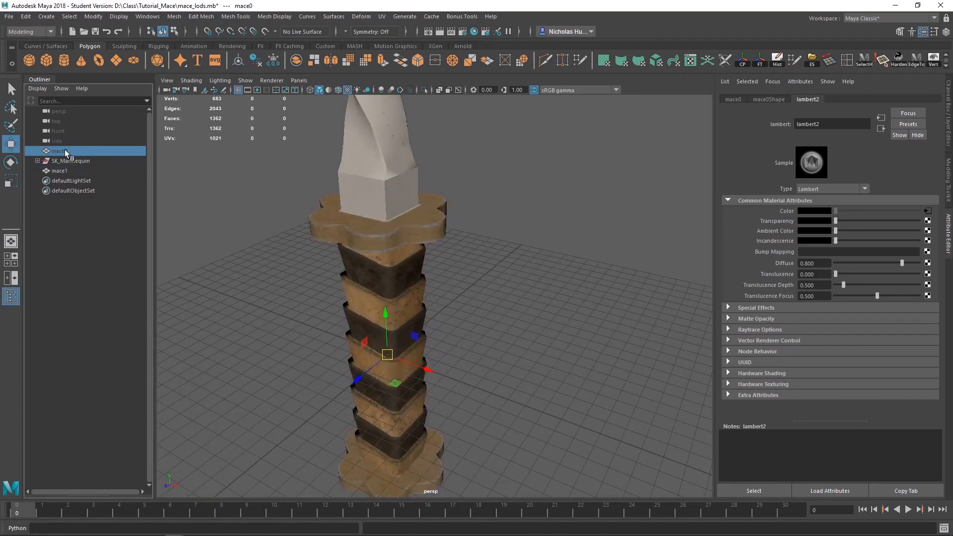
left_click(59, 171)
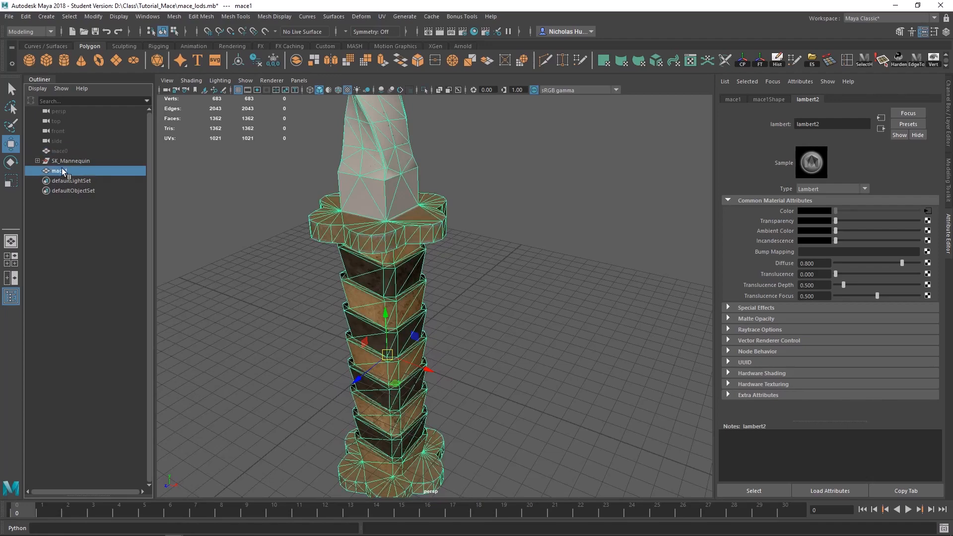
left_click_drag(388, 316, 379, 190, "alt")
scroll(379, 190, "down", 6)
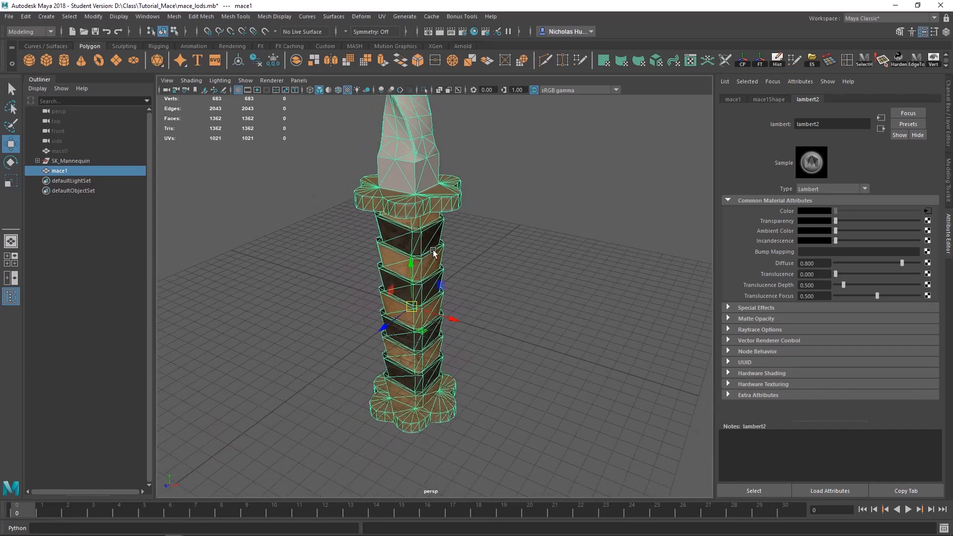
key("f")
left_click_drag(437, 248, 432, 296, "alt")
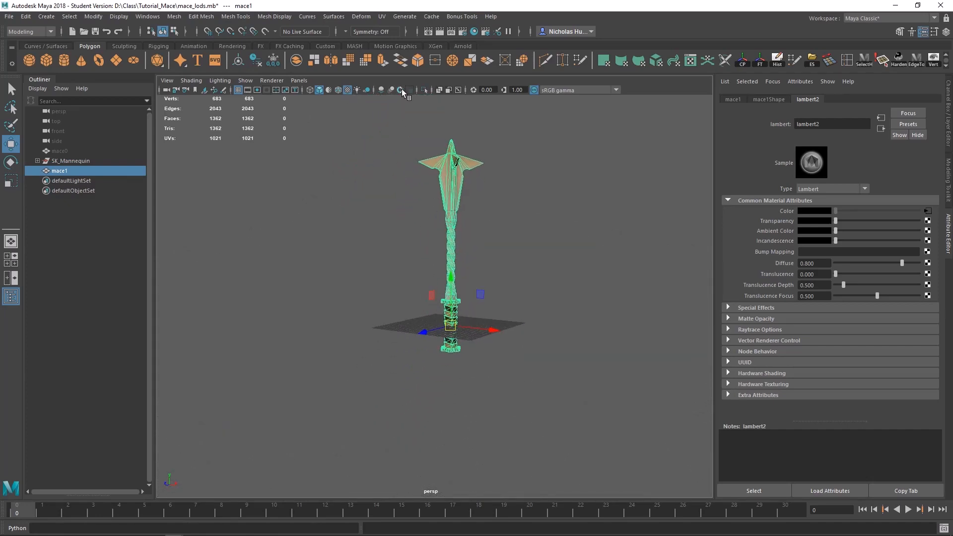
Step: Turn on multisample anti-aliasing in the viewport and deselect the mace
left_click(402, 91)
left_click(400, 224)
scroll(385, 210, "down", 2)
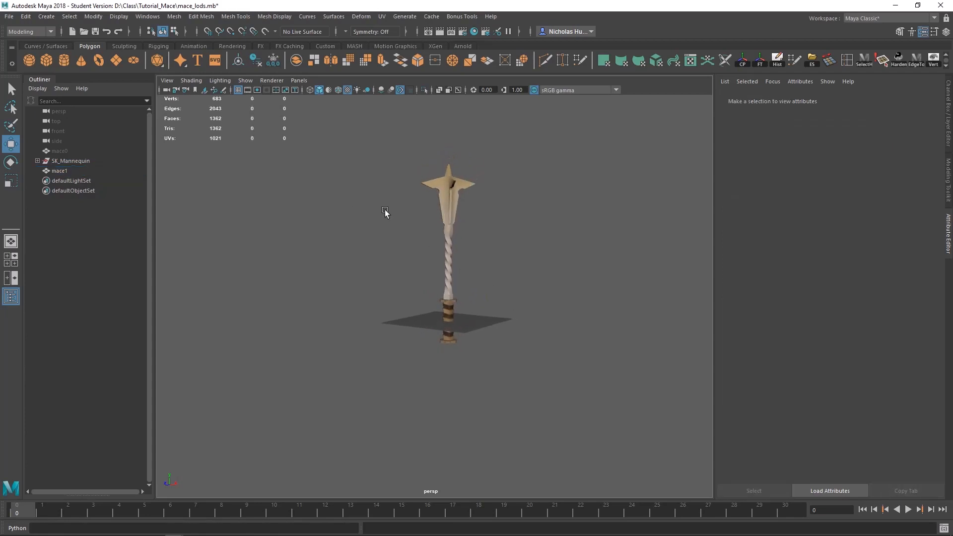
Step: Examine mace1's overall silhouette from a distance and framed up close
right_click_drag(385, 209, 298, 188, "alt")
right_click_drag(373, 293, 357, 240, "alt")
middle_click_drag(367, 288, 360, 261, "alt")
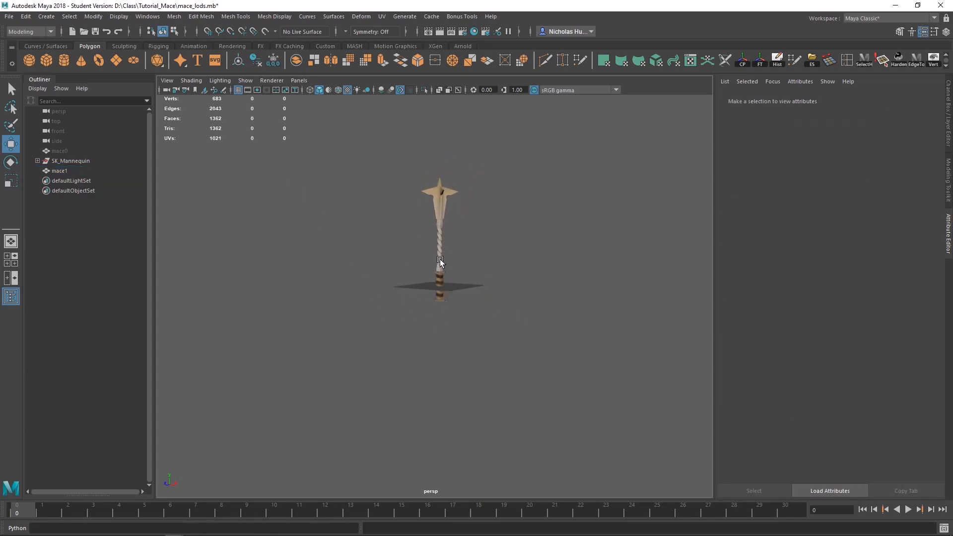
scroll(438, 244, "up", 5)
left_click(446, 221)
key("f")
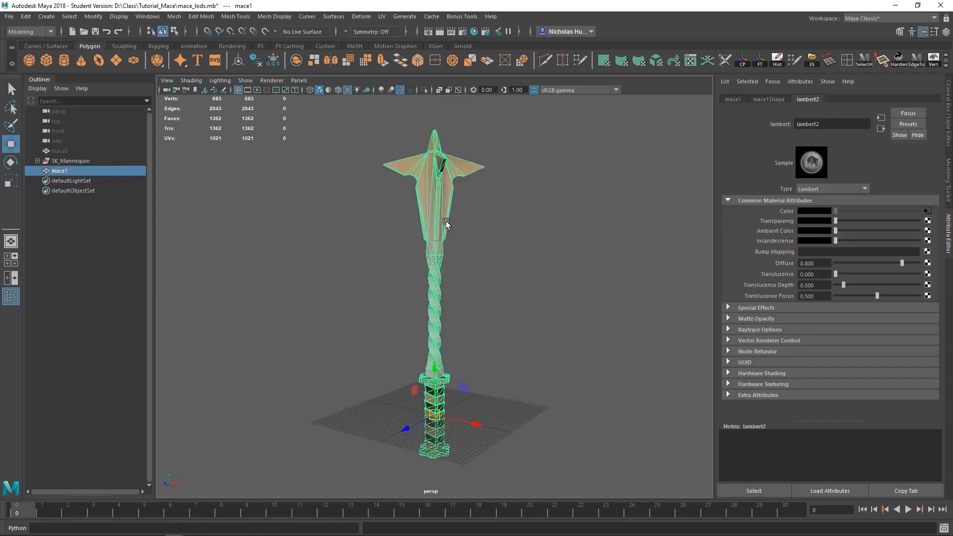
right_click_drag(446, 221, 682, 491, "alt")
right_click_drag(304, 174, 682, 469, "alt")
right_click_drag(329, 184, 303, 119, "alt")
Step: Examine the edge detail of mace1's grip bands and guard at close range and from far away
middle_click_drag(432, 442, 451, 187, "alt")
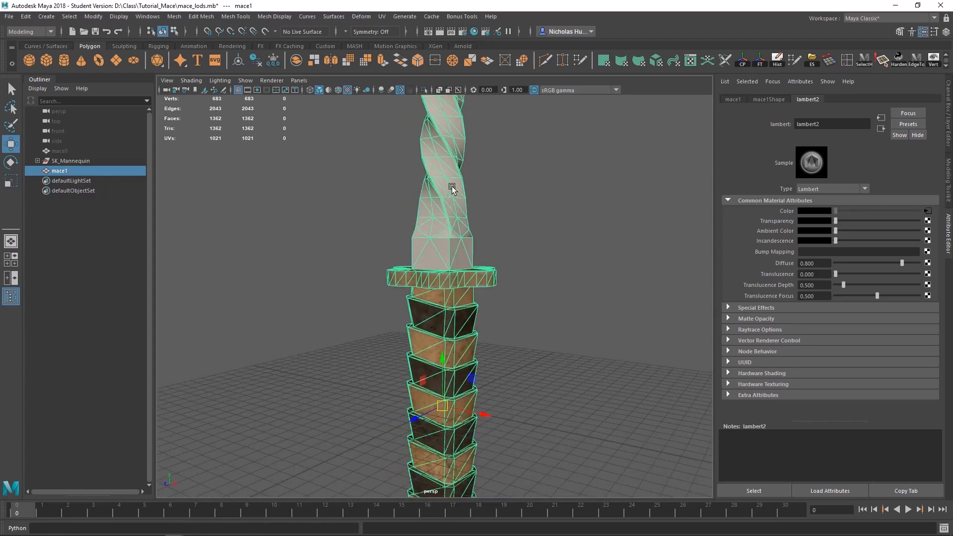
middle_click_drag(439, 307, 434, 217, "alt")
right_click_drag(433, 216, 388, 312, "alt")
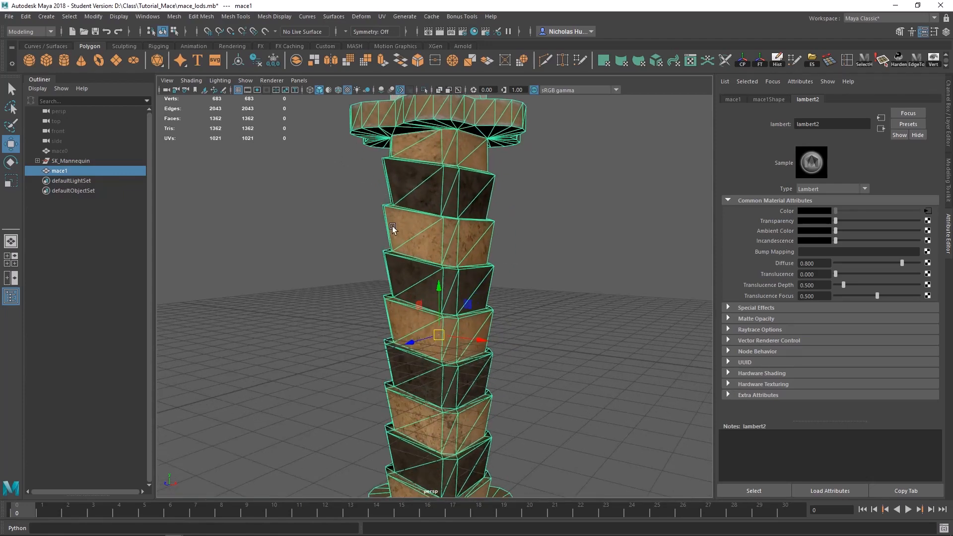
scroll(393, 229, "down", 10)
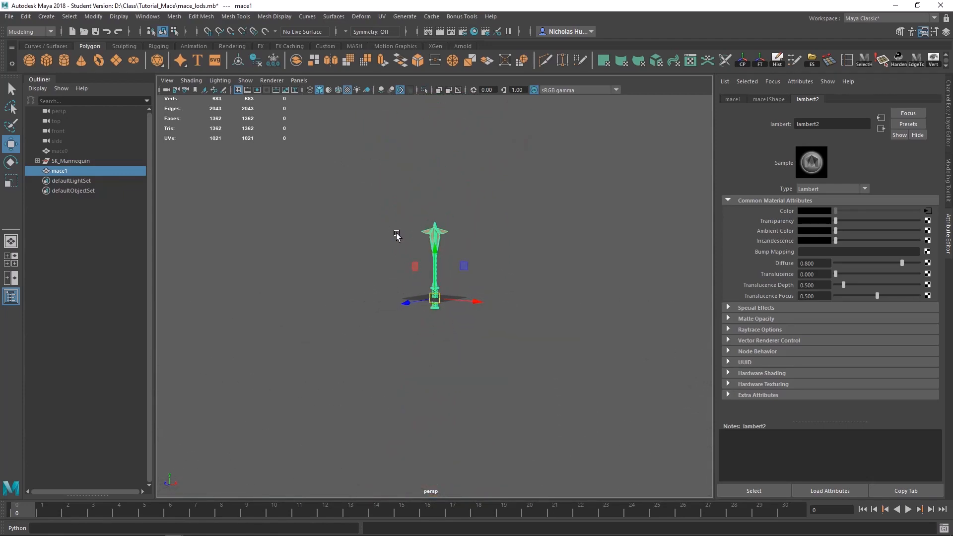
scroll(417, 267, "up", 3)
scroll(415, 268, "down", 3)
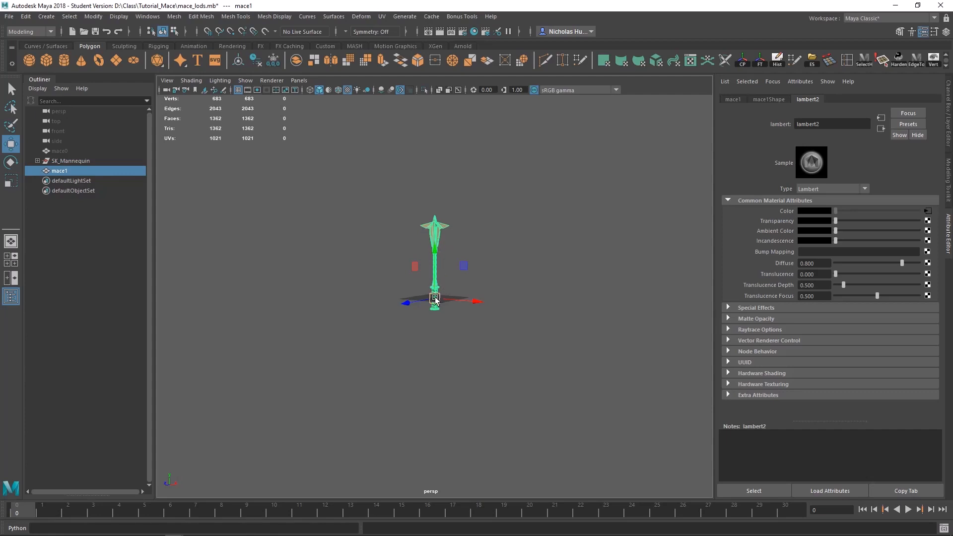
scroll(433, 300, "up", 5)
scroll(433, 300, "up", 5)
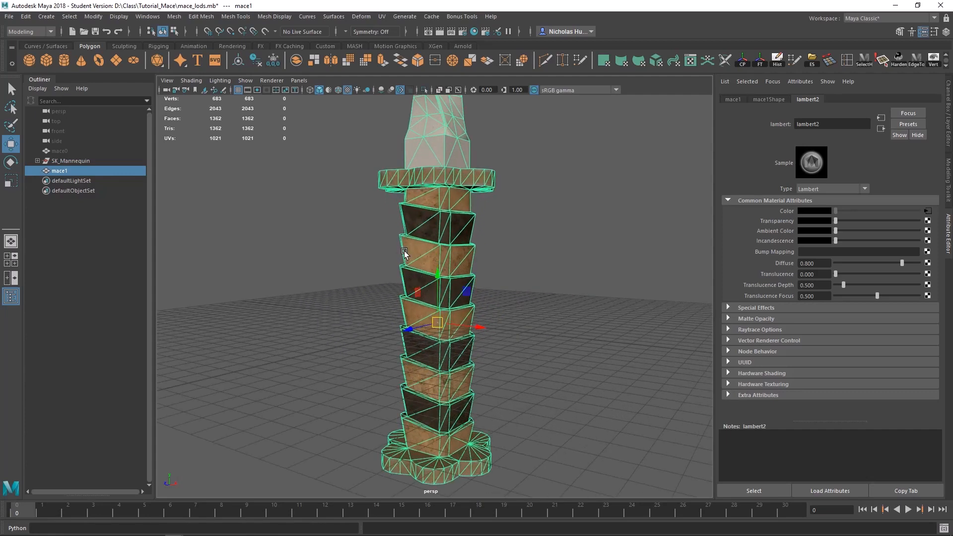
scroll(430, 294, "up", 2)
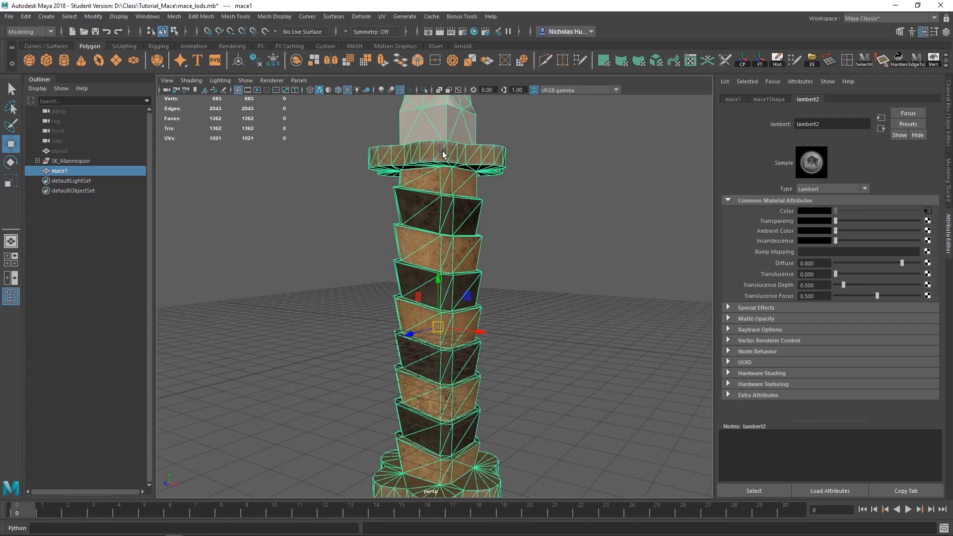
Step: Merge to center two adjacent corner vertices of mace1 at the seam where a light grip band meets the dark band below
right_click_drag(417, 249, 576, 316, "alt")
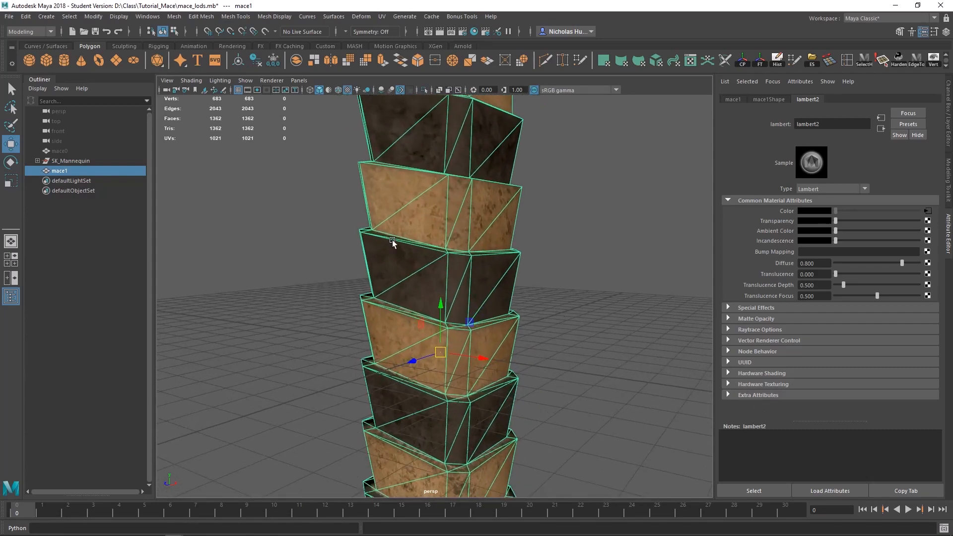
left_click_drag(394, 243, 455, 283, "alt")
middle_click_drag(332, 245, 412, 275, "alt")
right_click_drag(412, 275, 676, 347, "alt")
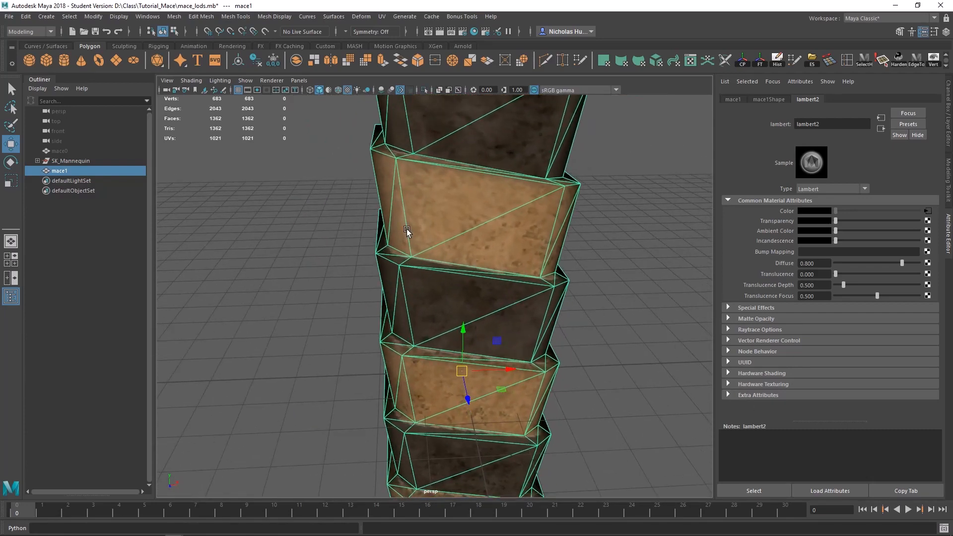
left_click_drag(448, 256, 479, 239, "alt")
right_click_drag(416, 253, 384, 254)
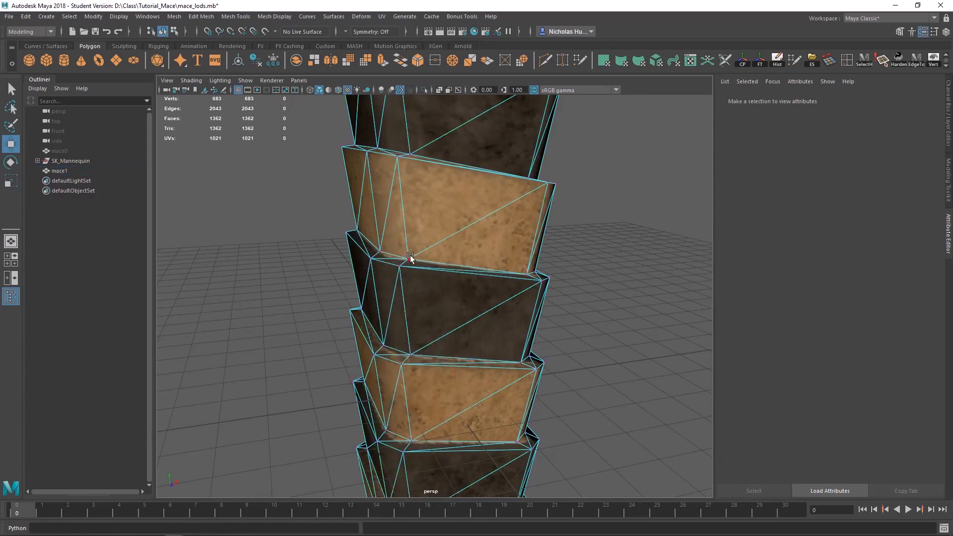
left_click(409, 256)
left_click(400, 269, "shift")
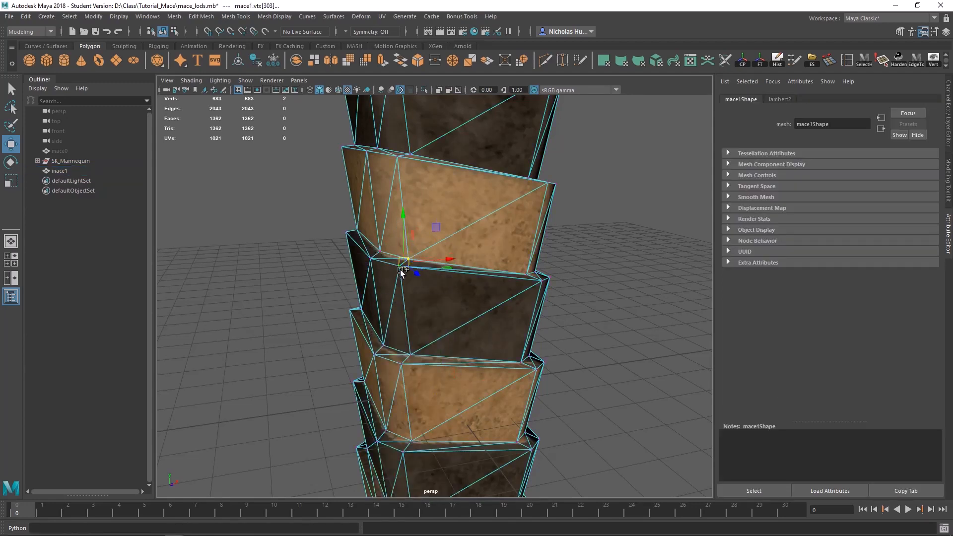
right_click(440, 298, "shift")
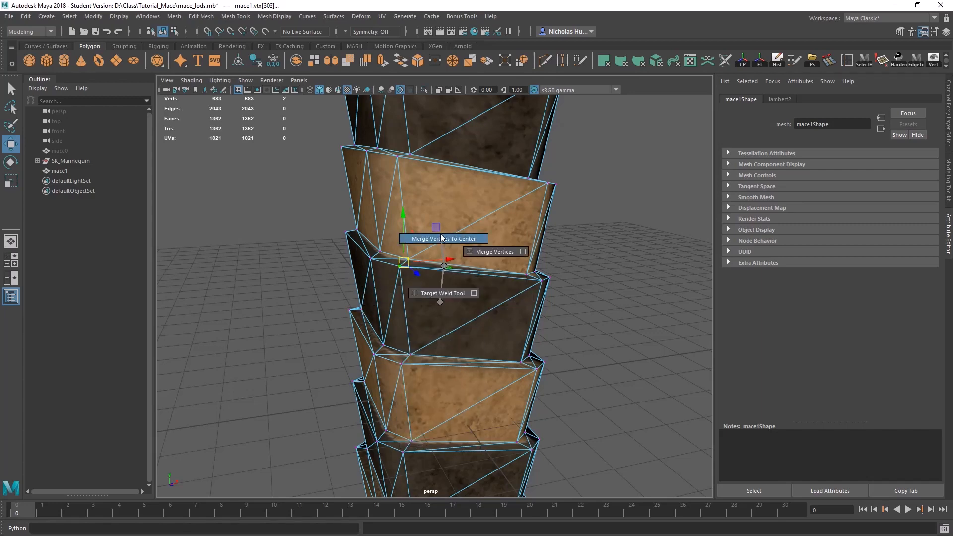
left_click(444, 239)
Step: Merge the next two corner vertex pairs to center around the same seam between the light and dark grip bands
scroll(493, 275, "up", 2)
left_click_drag(493, 272, 548, 278, "alt")
left_click(378, 279)
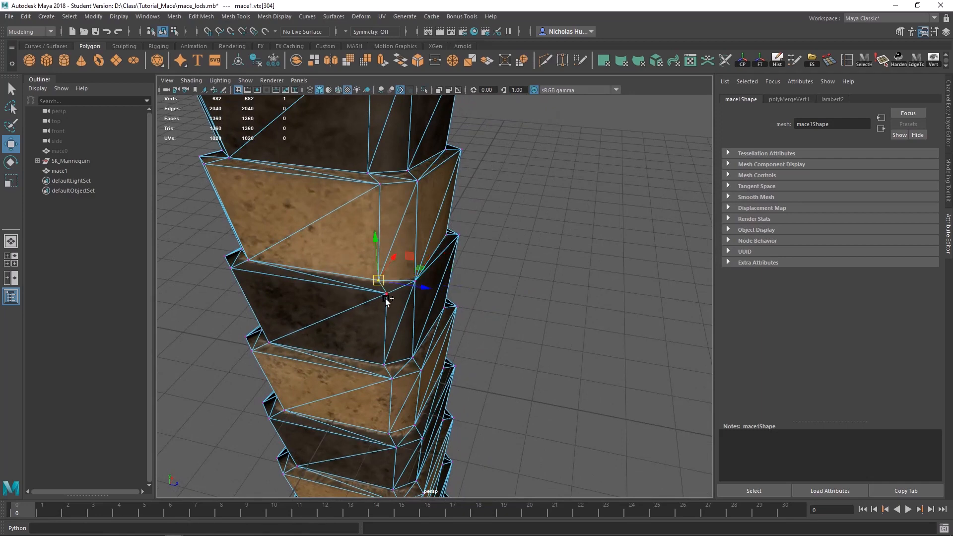
left_click(386, 296, "shift")
key("g")
left_click_drag(295, 316, 406, 302, "alt")
middle_click_drag(267, 315, 377, 307, "alt")
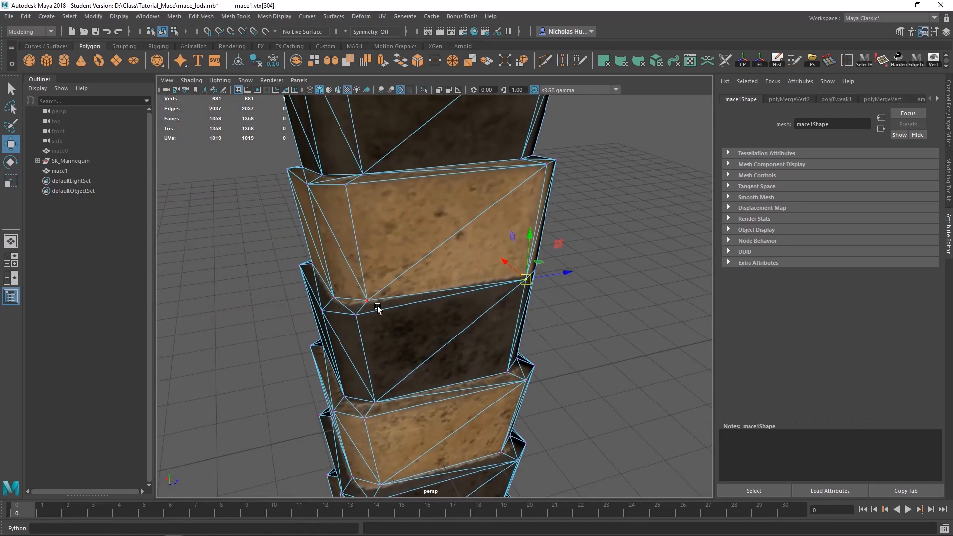
left_click(362, 301)
left_click(359, 316, "shift")
key("g")
Step: Merge the fourth corner vertex pair to center along that light-to-dark grip seam
left_click_drag(320, 336, 477, 326, "alt")
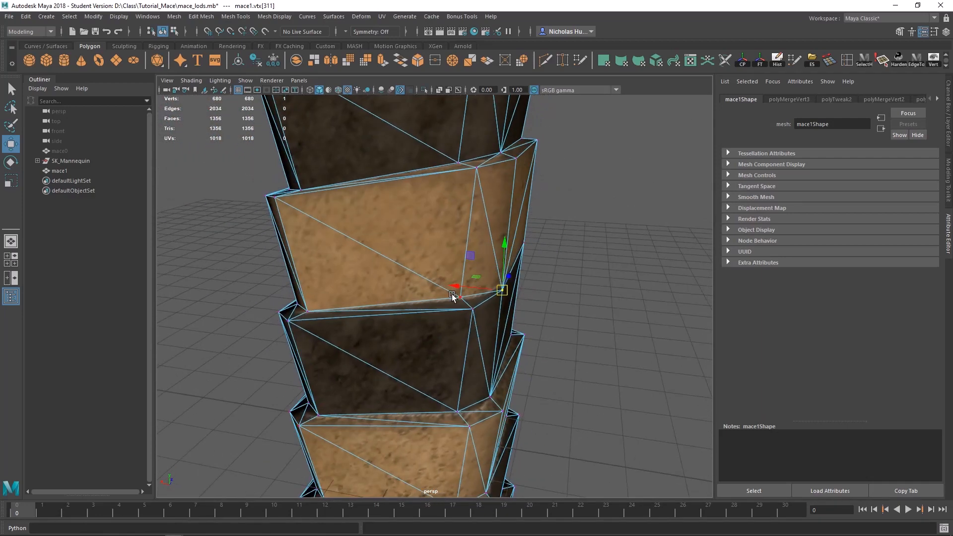
left_click(452, 294)
left_click(466, 306)
left_click(461, 298, "shift")
key("g")
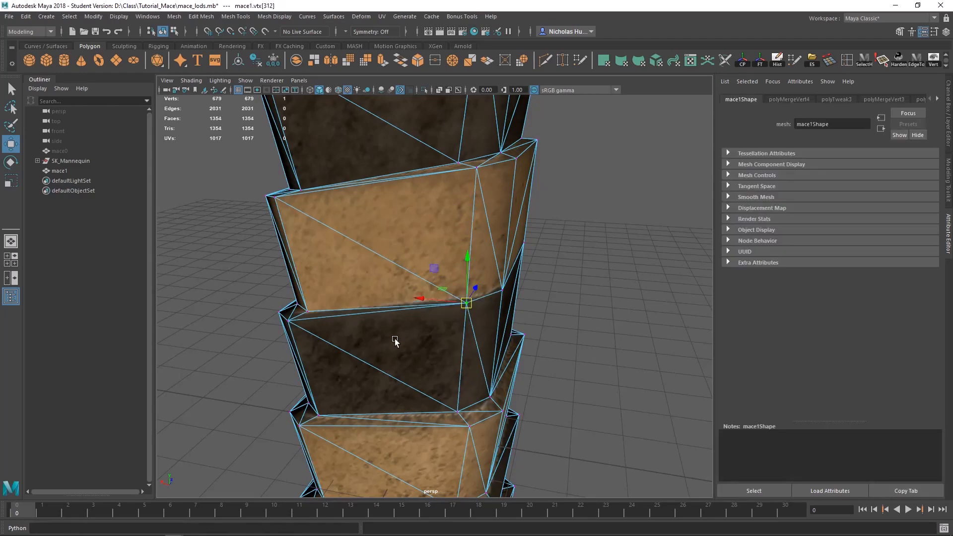
Step: Switch to the Select tool and merge the remaining four corner vertex pairs to center, closing the ledge around the whole seam
key("q")
left_click_drag(341, 346, 480, 327, "alt")
left_click(452, 334, "shift")
key("g")
key("g")
left_click(479, 337, "shift")
key("g")
left_click(440, 316)
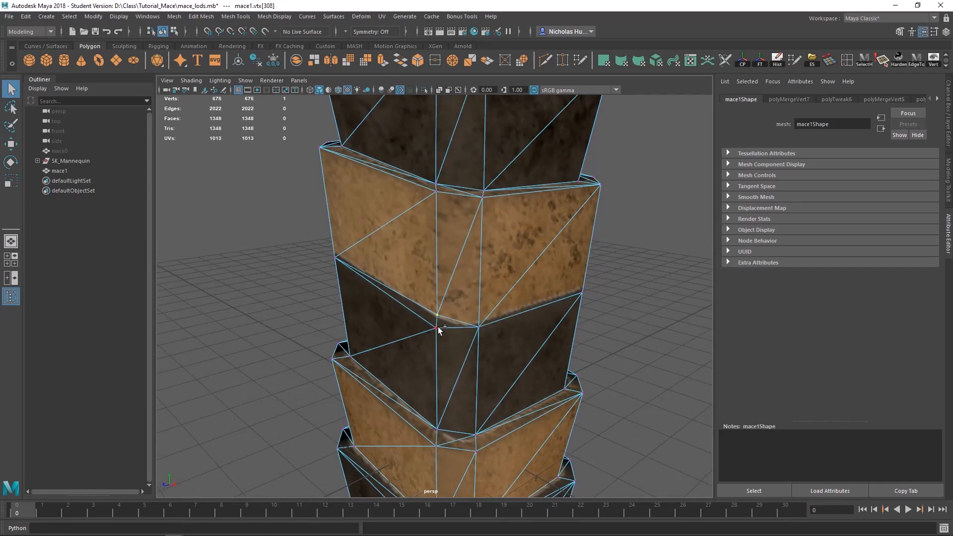
left_click(437, 328, "shift")
Step: Merge two corner vertex pairs to center at the next seam up, where the upper dark band meets the light band
key("g")
left_click_drag(409, 339, 553, 330, "alt")
left_click(462, 326, "shift")
key("g")
left_click(527, 277)
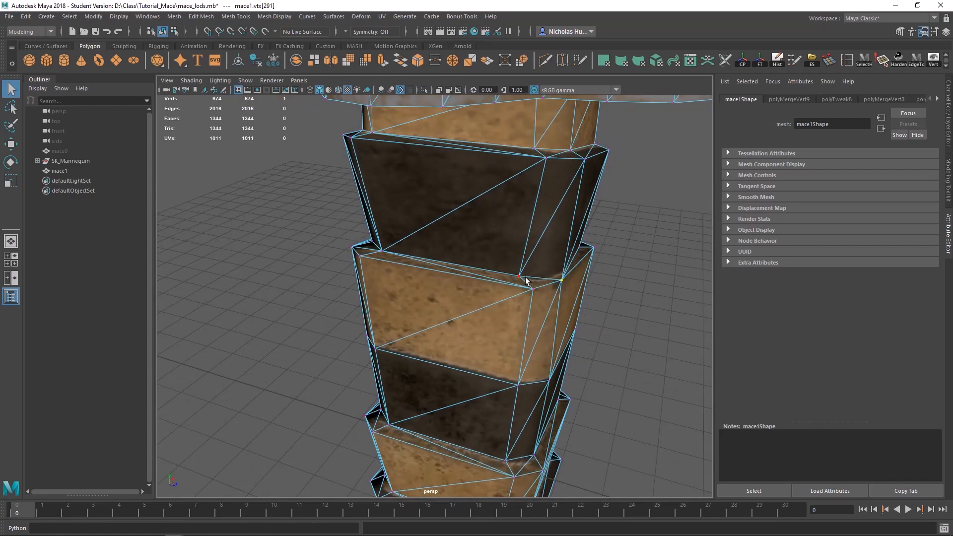
left_click(528, 292, "shift")
key("g")
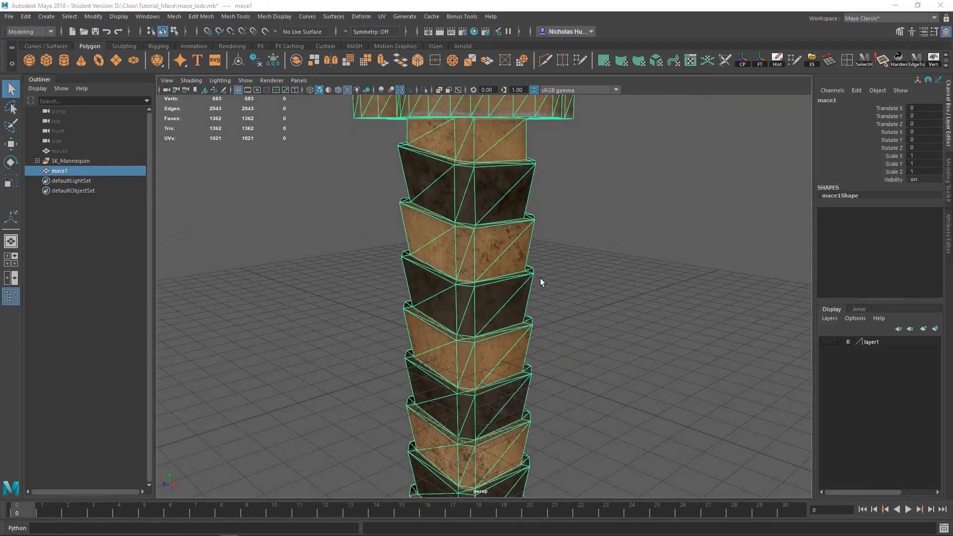
Step: Try merging a single corner vertex pair where an upper dark grip band meets the light band, then undo that merge
left_click_drag(541, 282, 497, 291, "alt")
right_click(462, 252)
right_click_drag(463, 251, 436, 239)
left_click(434, 244)
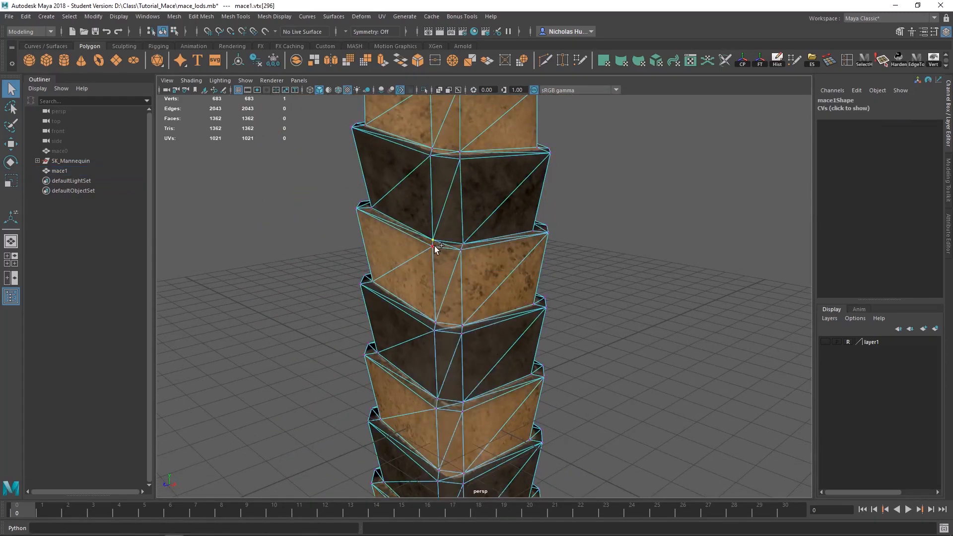
right_click_drag(473, 276, 477, 221, "shift")
left_click_drag(461, 251, 496, 258, "alt")
middle_click_drag(496, 258, 464, 286, "alt")
scroll(474, 298, "up", 3)
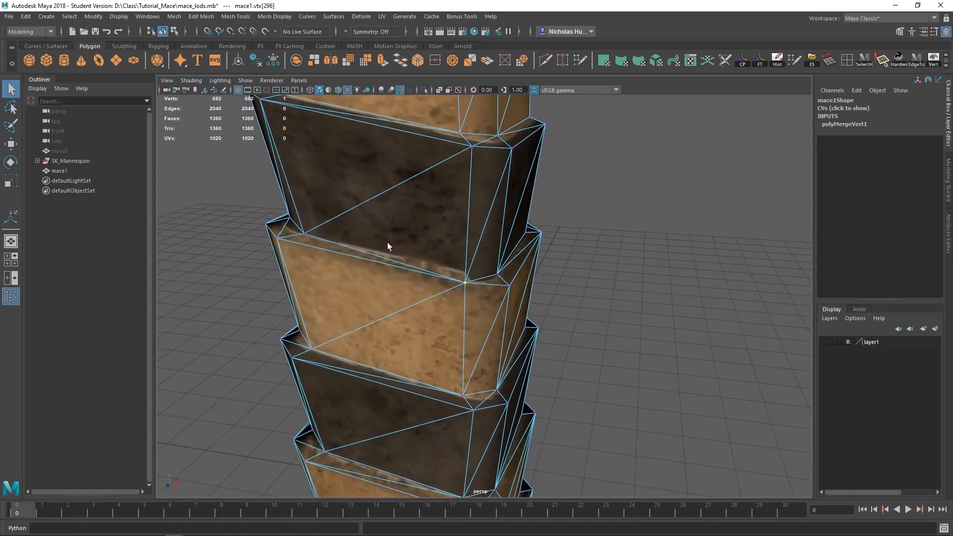
scroll(433, 287, "down", 2)
key("ctrl+z")
Step: Select all the ledge vertices between the grip bands and merge them with a distance threshold of 0.5
scroll(461, 290, "down", 5)
left_click_drag(469, 291, 365, 340, "alt")
left_click_drag(365, 339, 526, 330, "alt")
middle_click_drag(526, 329, 536, 236, "alt")
left_click_drag(561, 143, 367, 348, "shift")
left_click_drag(428, 346, 426, 314, "alt")
left_click_drag(559, 248, 387, 336, "shift")
right_click_drag(481, 275, 530, 226, "shift")
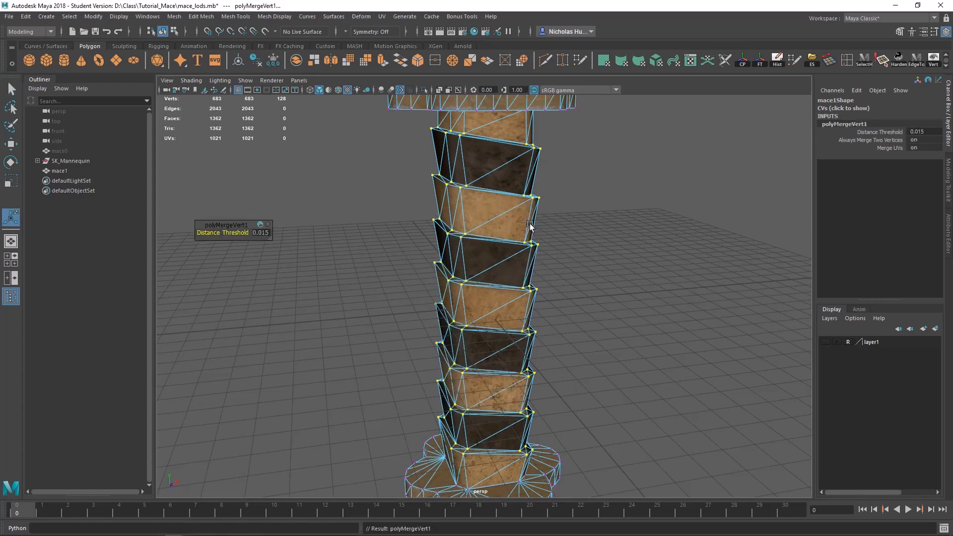
left_click(261, 233)
type("0.5")
key("Return")
scroll(501, 299, "down", 3)
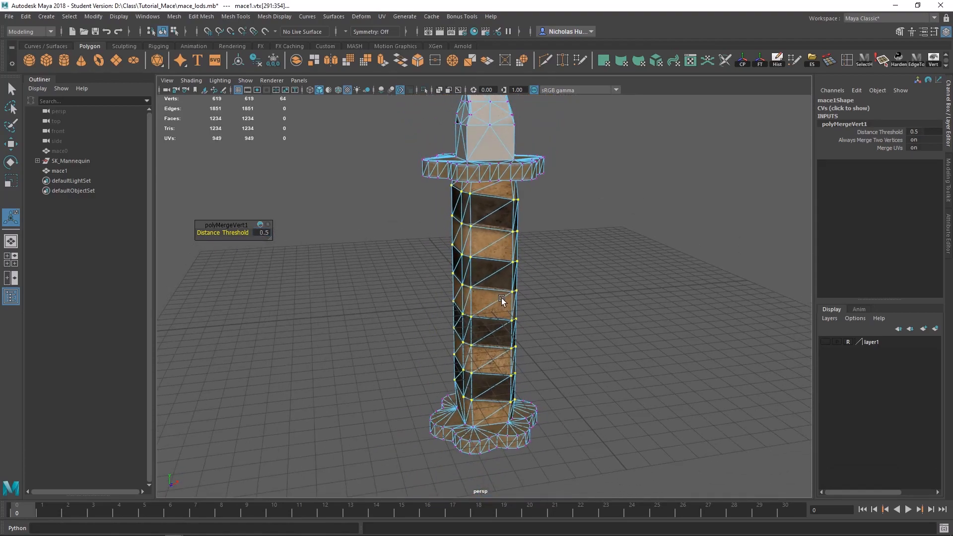
Step: Select the vertices along the twisted shaft above the grip and merge them by distance with a raised threshold
left_click_drag(501, 300, 572, 184, "alt")
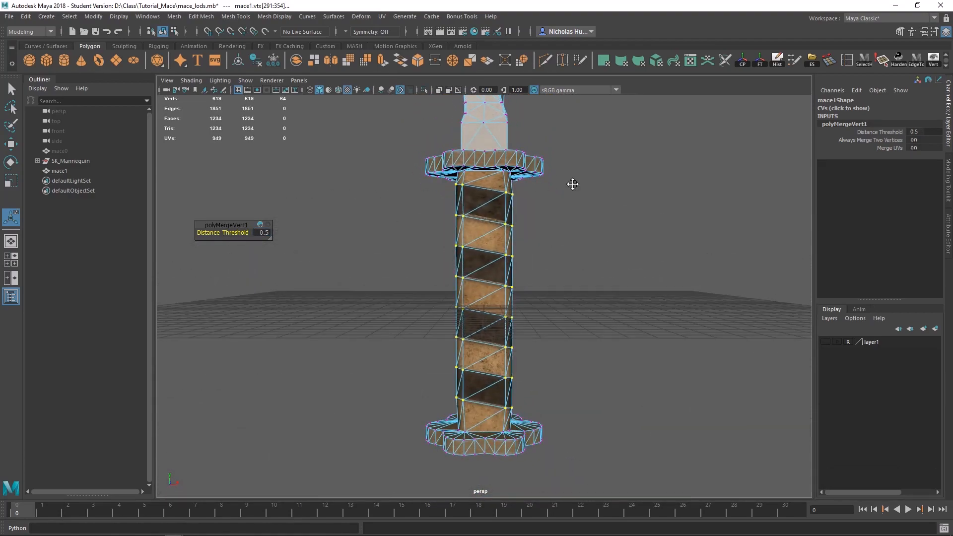
middle_click_drag(573, 184, 561, 298, "alt")
right_click_drag(561, 298, 270, 207, "alt")
right_click_drag(616, 238, 534, 217, "alt")
middle_click_drag(534, 217, 524, 240, "alt")
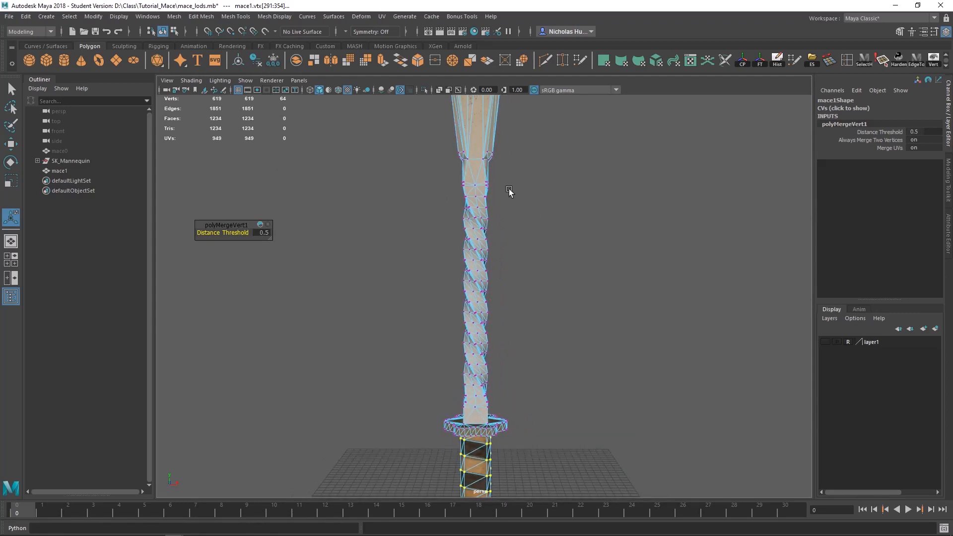
left_click_drag(513, 174, 428, 395)
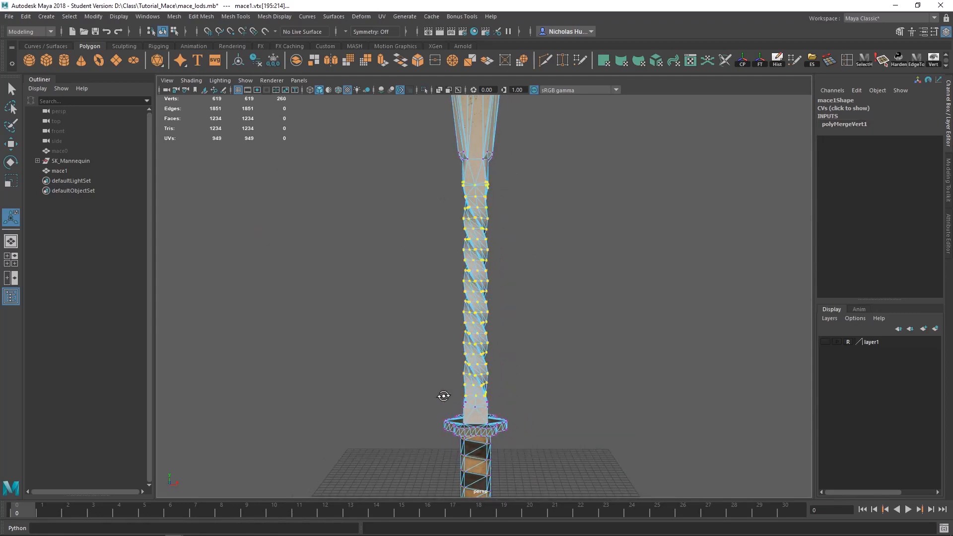
middle_click_drag(445, 397, 522, 297, "alt")
left_click_drag(522, 296, 574, 272, "alt")
left_click_drag(596, 241, 392, 280, "shift")
middle_click_drag(542, 281, 529, 398, "alt")
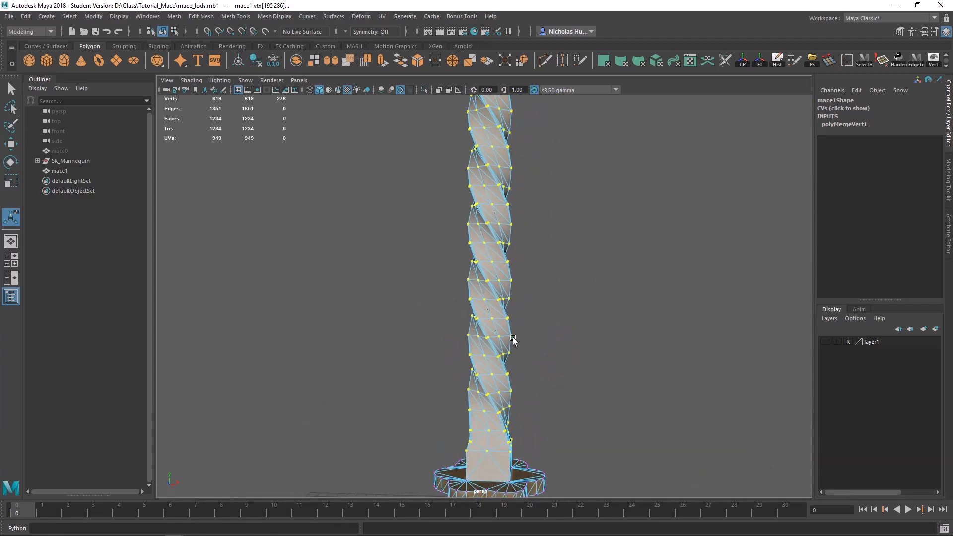
key("g")
left_click(261, 232)
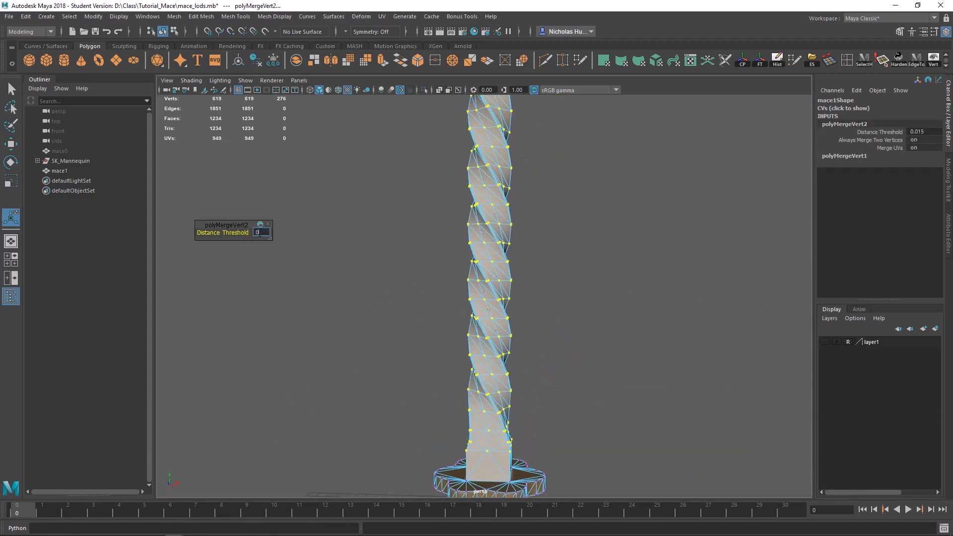
key("Return")
Step: Merge the vertices at the tip of the mace's top spike with a distance threshold of 0.5
left_click_drag(438, 252, 423, 298, "alt")
key("g")
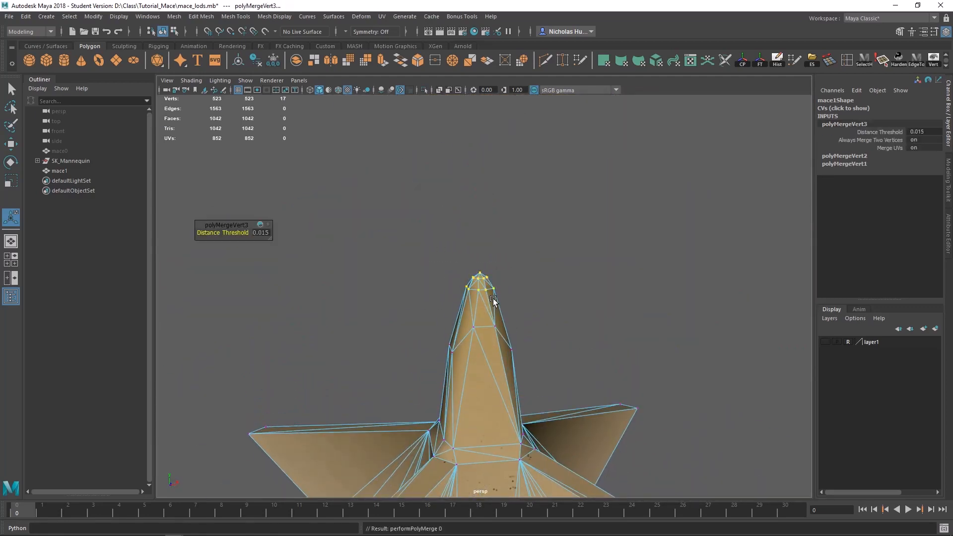
key("Return")
left_click_drag(539, 315, 371, 299, "alt")
Step: Set the distance threshold of the spike tip's vertex merge to 0.3
left_click(262, 233)
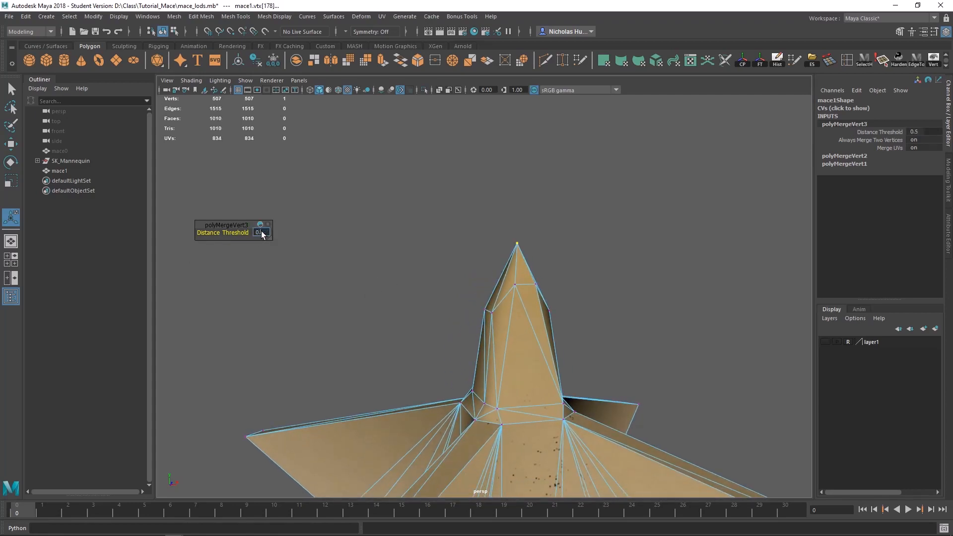
type("0.3")
key("Return")
left_click_drag(477, 317, 465, 385, "alt")
scroll(466, 385, "down", 2)
middle_click_drag(465, 384, 615, 204, "alt")
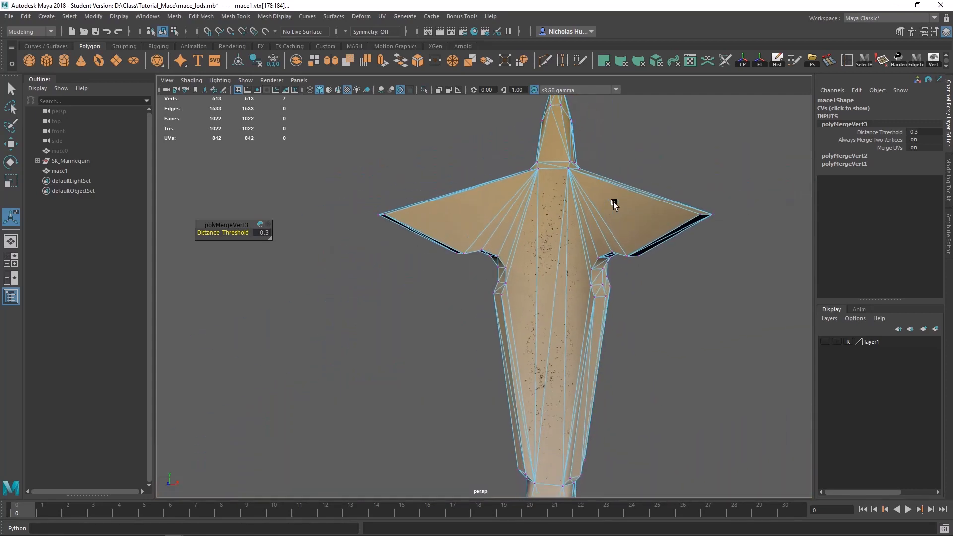
Step: Delete the construction history of mace1 and save the scene
scroll(566, 298, "down", 2)
middle_click_drag(566, 300, 560, 157, "alt")
middle_click_drag(569, 437, 534, 200, "alt")
scroll(553, 279, "down", 3)
left_click_drag(534, 200, 462, 268, "alt")
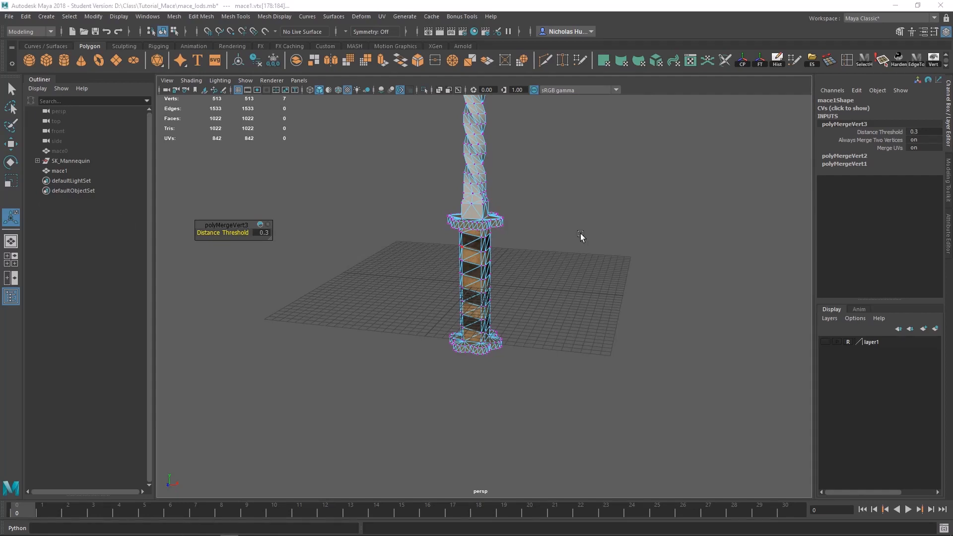
left_click(778, 58)
middle_click_drag(544, 261, 545, 297, "alt")
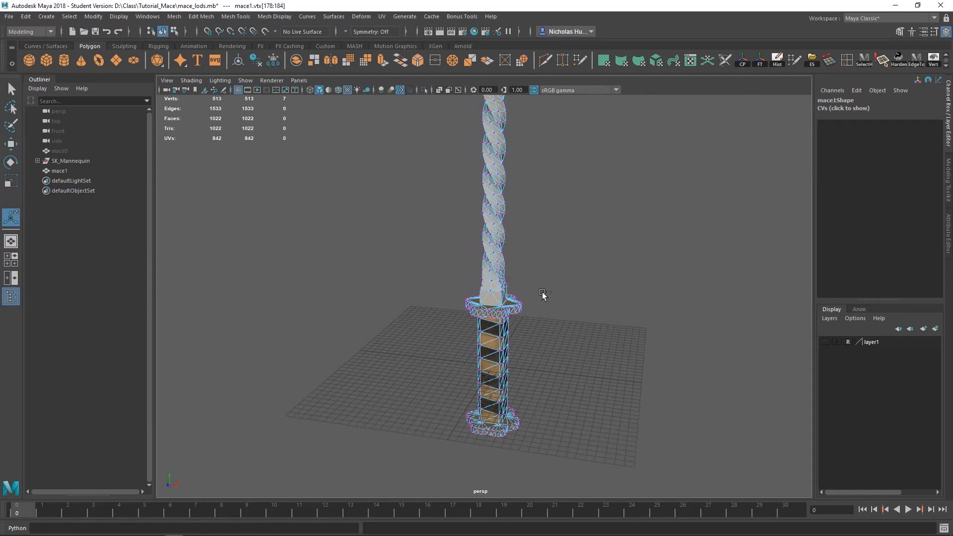
key("ctrl+s")
Step: Return to object mode and duplicate mace1 as the base for the next LOD mesh
left_click(440, 279)
middle_click_drag(531, 258, 512, 355, "alt")
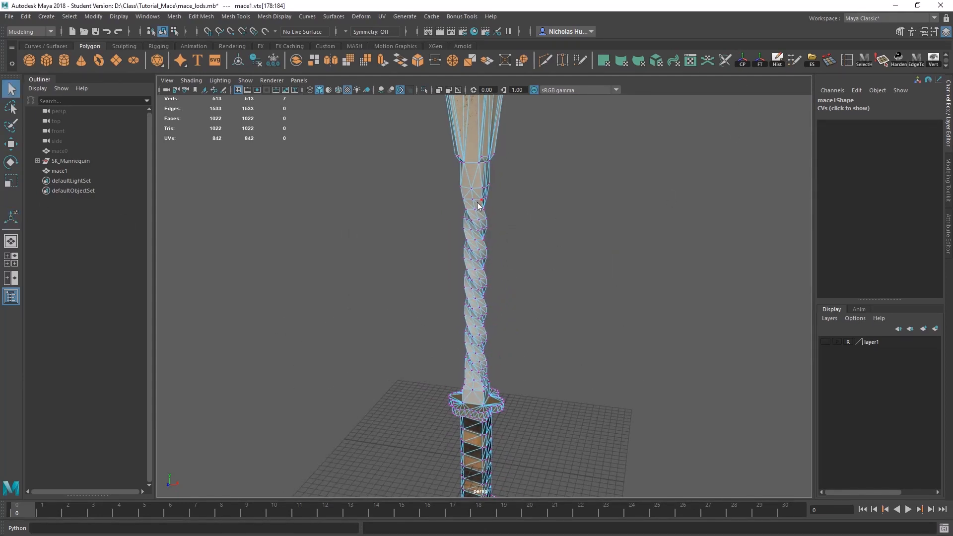
right_click_drag(478, 203, 508, 185)
left_click(508, 185)
left_click(473, 188)
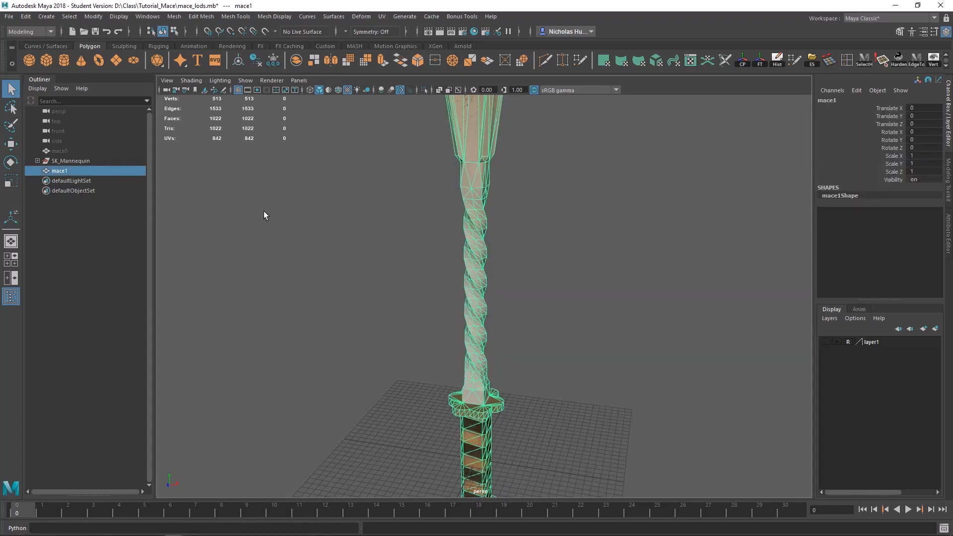
left_click(60, 151)
left_click(62, 170)
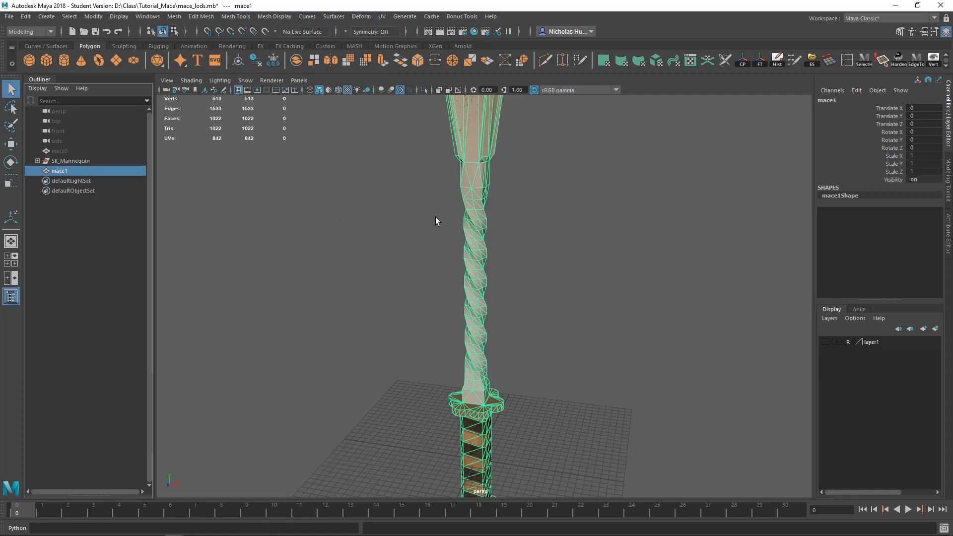
key("ctrl+d")
left_click_drag(439, 222, 370, 300, "alt")
Step: Hide mace1 so that only its new duplicate is shown
left_click(59, 171)
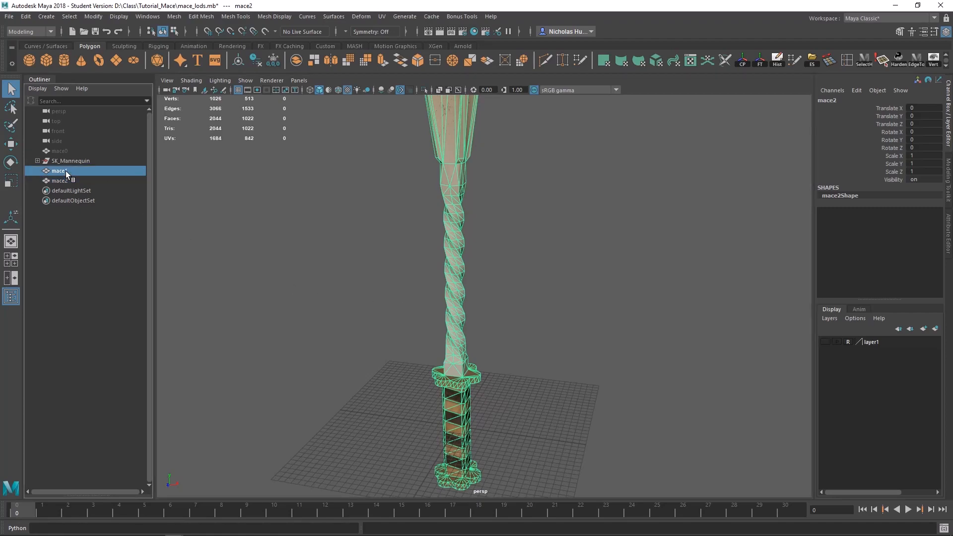
key("h")
middle_click_drag(528, 397, 533, 274, "alt")
scroll(532, 261, "up", 3)
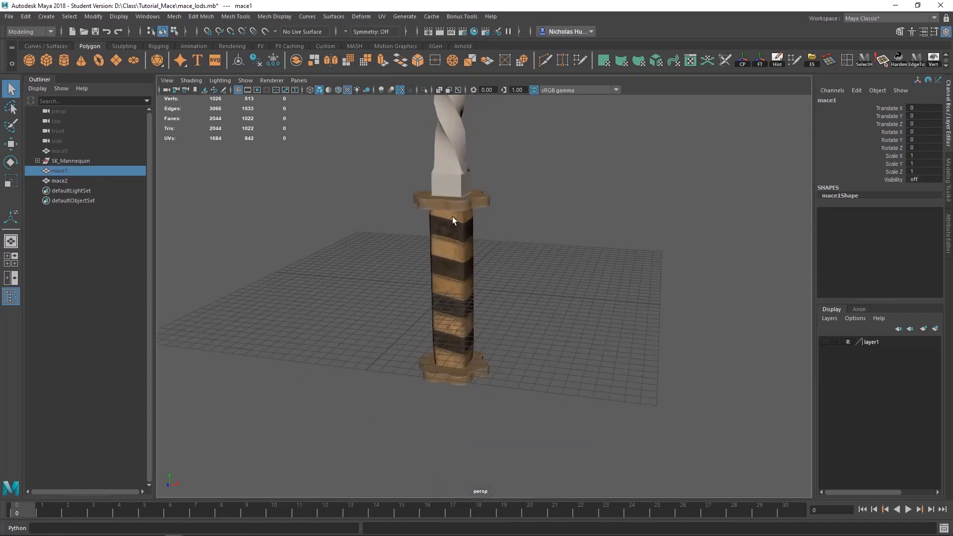
Step: Select mace2 and examine the wireframe around the scalloped upper guard's rim
left_click(453, 218)
left_click_drag(452, 219, 462, 277, "alt")
scroll(463, 280, "up", 5)
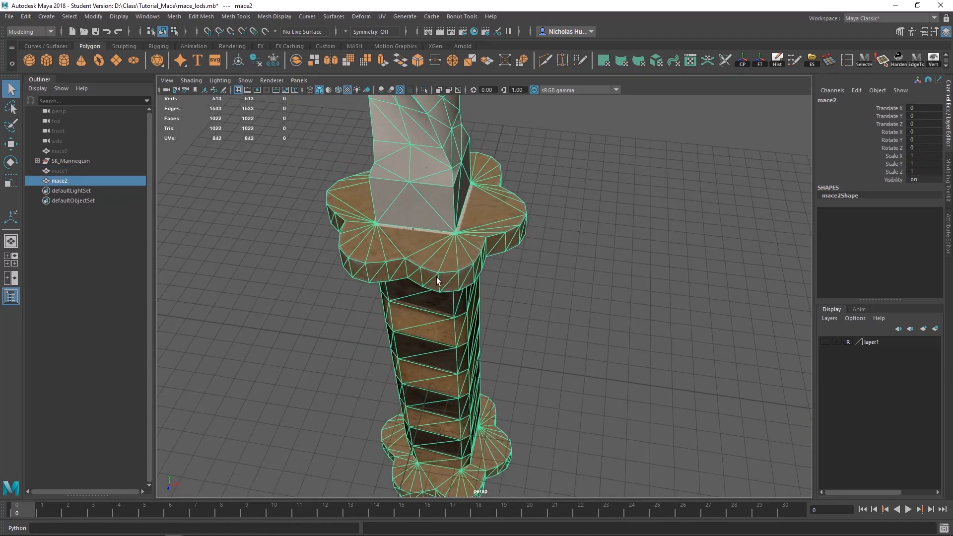
middle_click_drag(468, 279, 498, 282, "alt")
scroll(499, 282, "up", 4)
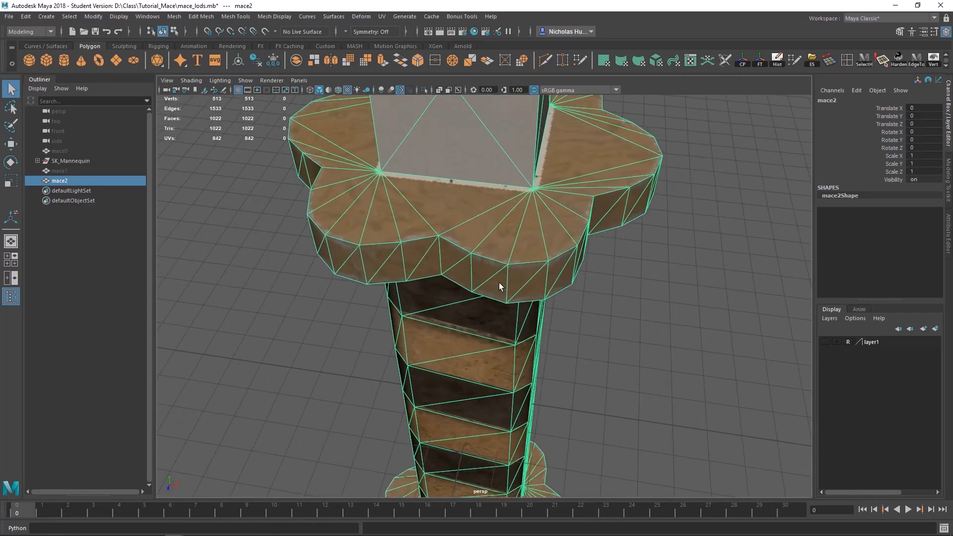
left_click_drag(446, 251, 446, 270, "alt")
left_click_drag(490, 291, 528, 273, "alt")
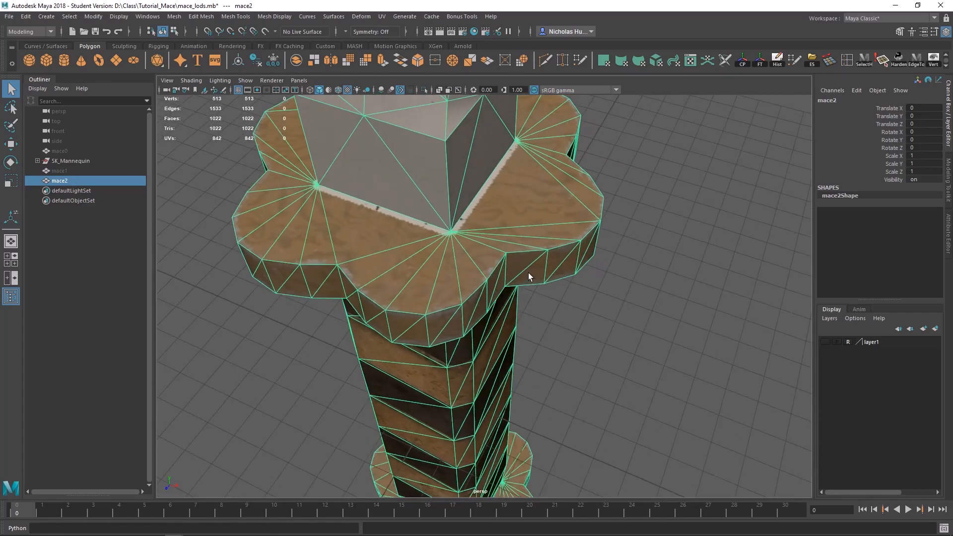
Step: Switch to edge selection and try to collapse vertical edges on the upper guard's rim, then undo the change
right_click_drag(499, 281, 493, 229)
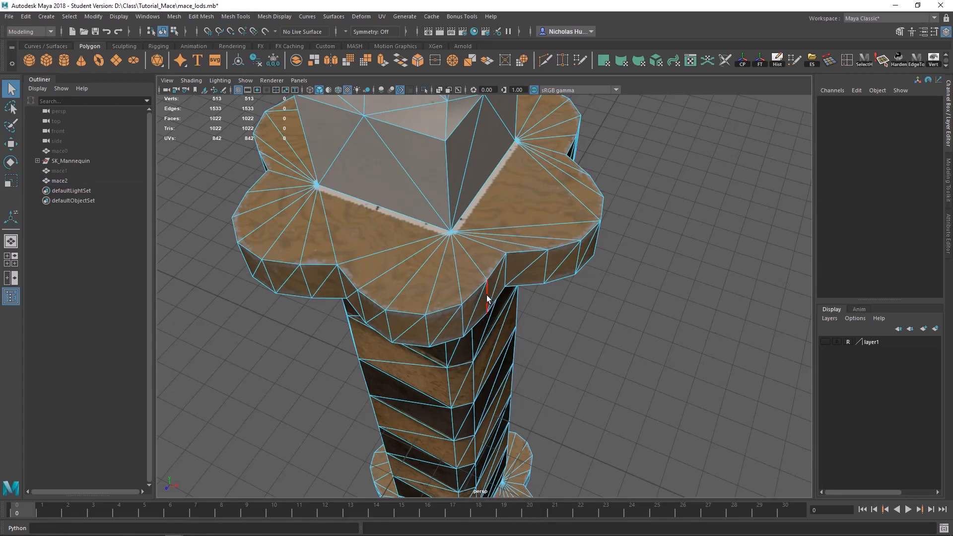
right_click_drag(457, 310, 459, 272, "shift")
left_click_drag(454, 318, 466, 267, "alt")
key("ctrl+z")
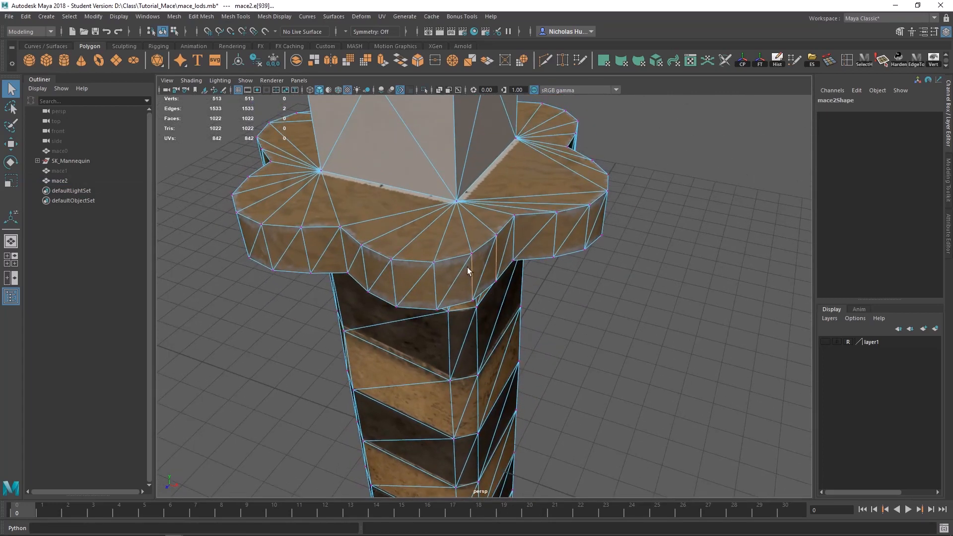
Step: Merge neighbouring vertex pairs to center along the upper and lower edges of the guard's front lobe on mace2
right_click_drag(496, 268, 459, 208, "shift")
key("g")
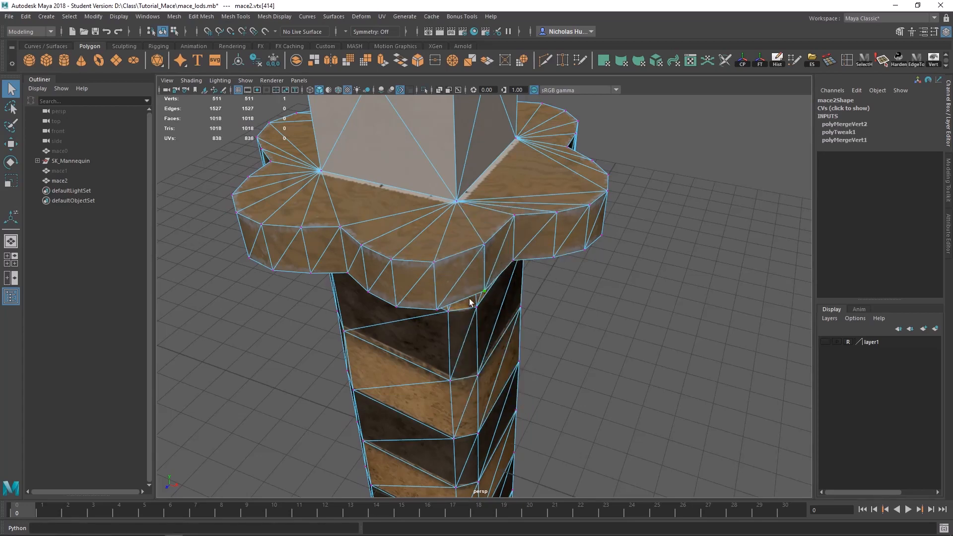
left_click_drag(418, 294, 461, 301, "alt")
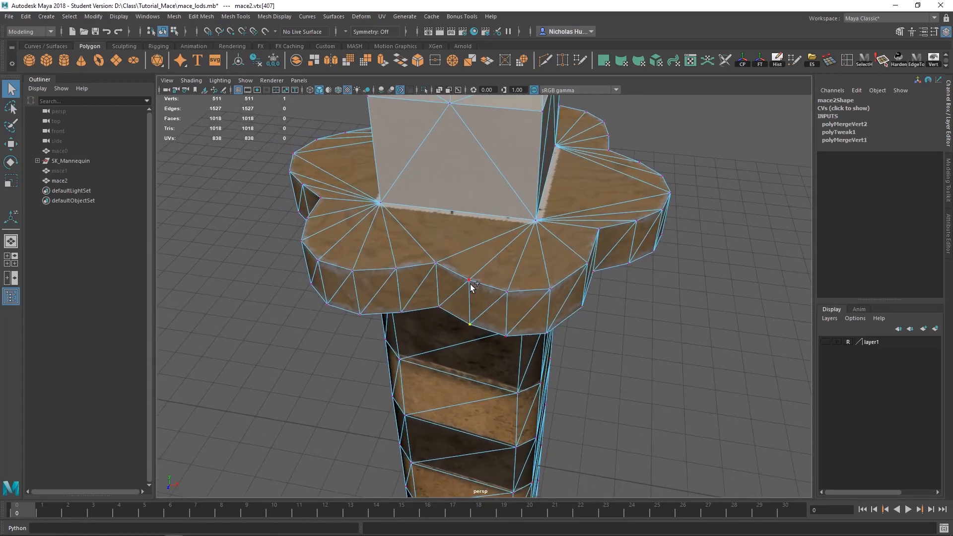
left_click(505, 293)
key("g")
key("g")
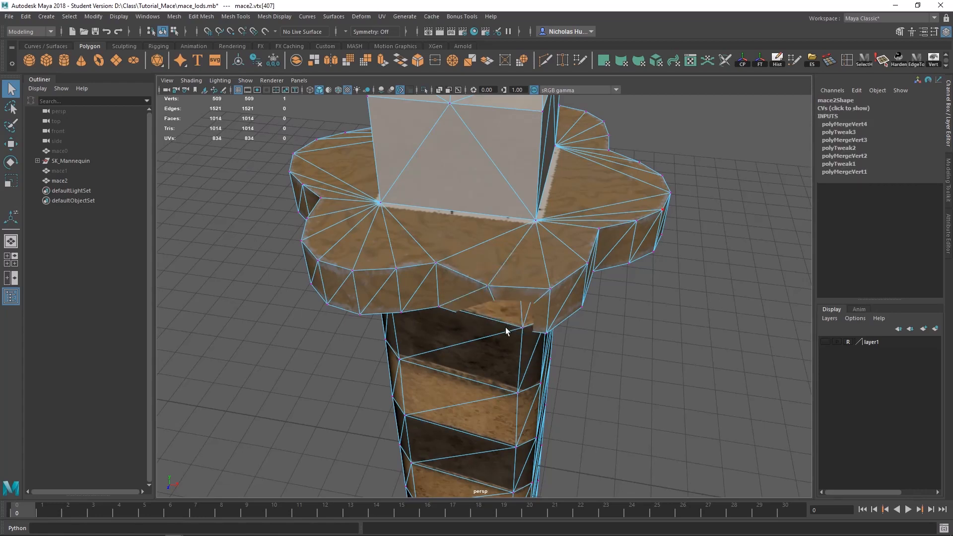
key("ctrl+z")
left_click(500, 330, "shift")
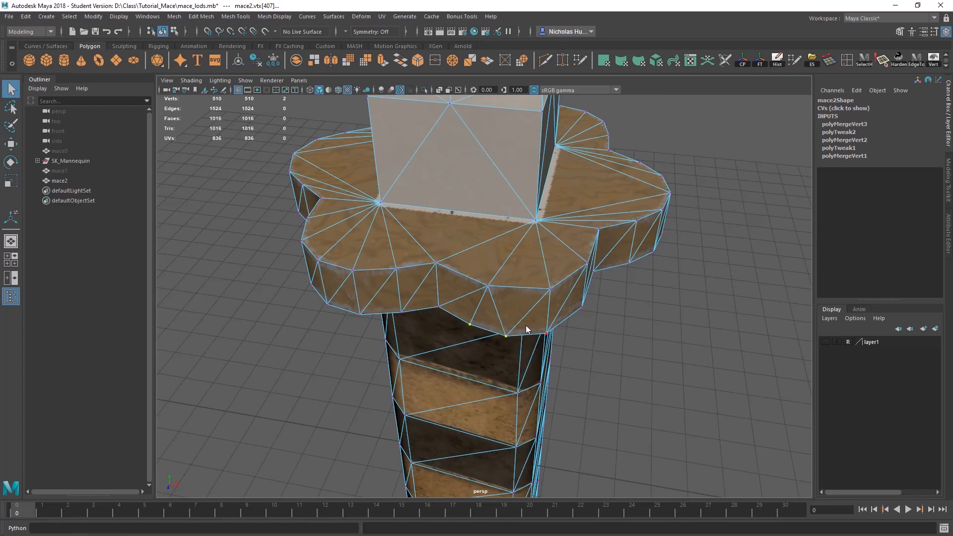
right_click_drag(526, 326, 530, 269, "shift")
Step: Move around the upper guard and merge neighbouring rim vertex pairs to center on the adjoining lobe
left_click_drag(580, 263, 490, 339, "alt")
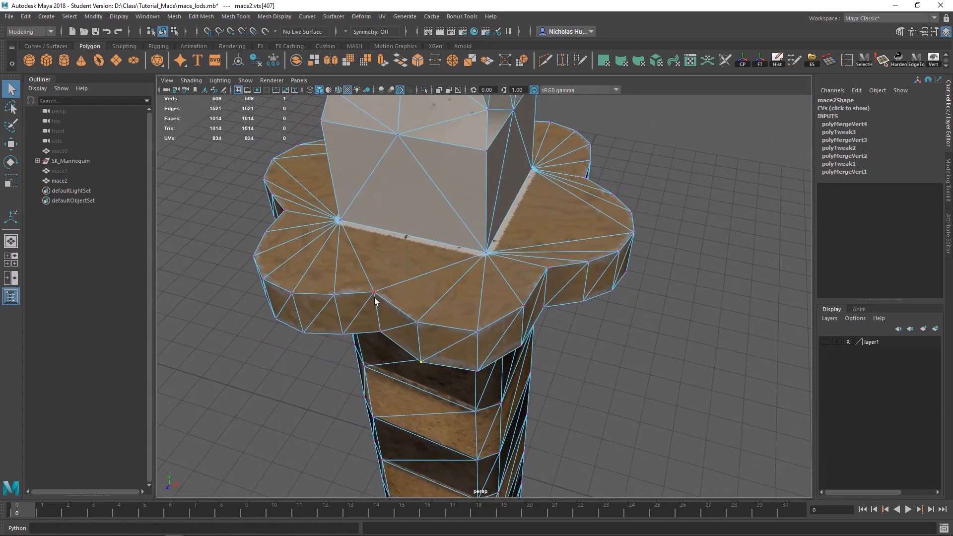
left_click_drag(375, 302, 501, 368, "alt")
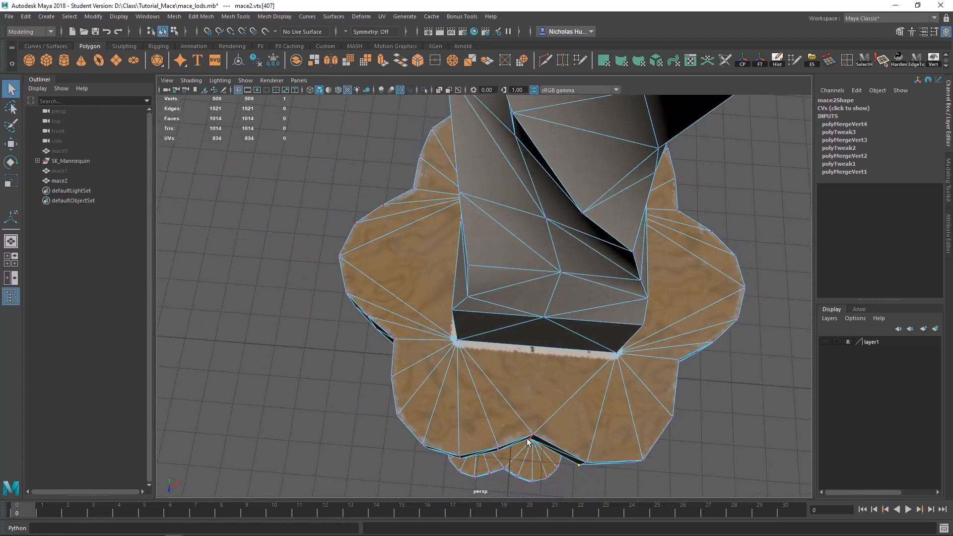
left_click_drag(405, 374, 459, 319, "alt")
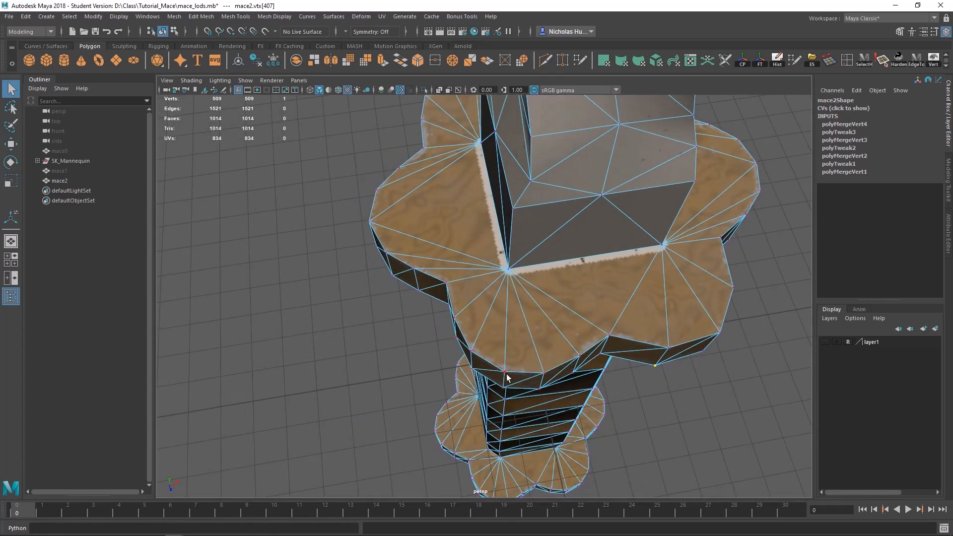
left_click_drag(506, 378, 546, 370, "alt")
left_click_drag(352, 246, 297, 243, "alt")
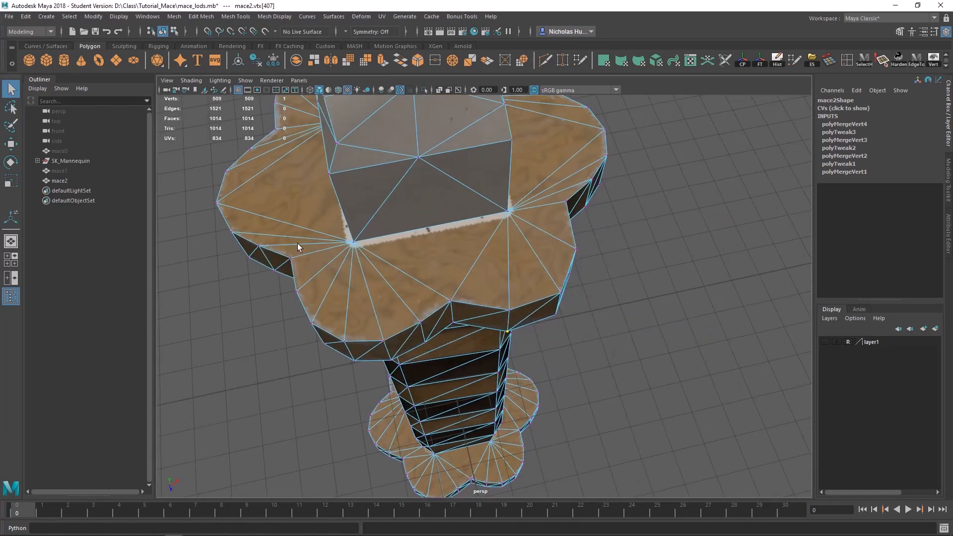
right_click_drag(405, 298, 409, 255, "shift")
left_click_drag(422, 278, 431, 302, "alt")
left_click(433, 309)
right_click_drag(447, 308, 448, 268, "shift")
Step: Continue around the upper guard, merging the upper and lower rim vertex pairs to center up to the next shaft corner
left_click_drag(521, 298, 467, 293, "alt")
left_click(478, 311)
left_click(514, 326, "shift")
right_click_drag(511, 325, 511, 286, "shift")
left_click_drag(427, 318, 477, 320, "alt")
right_click_drag(481, 334, 481, 295, "shift")
left_click_drag(476, 327, 539, 328, "alt")
right_click_drag(543, 330, 542, 290, "shift")
left_click_drag(467, 315, 521, 314, "alt")
right_click_drag(499, 320, 498, 283, "shift")
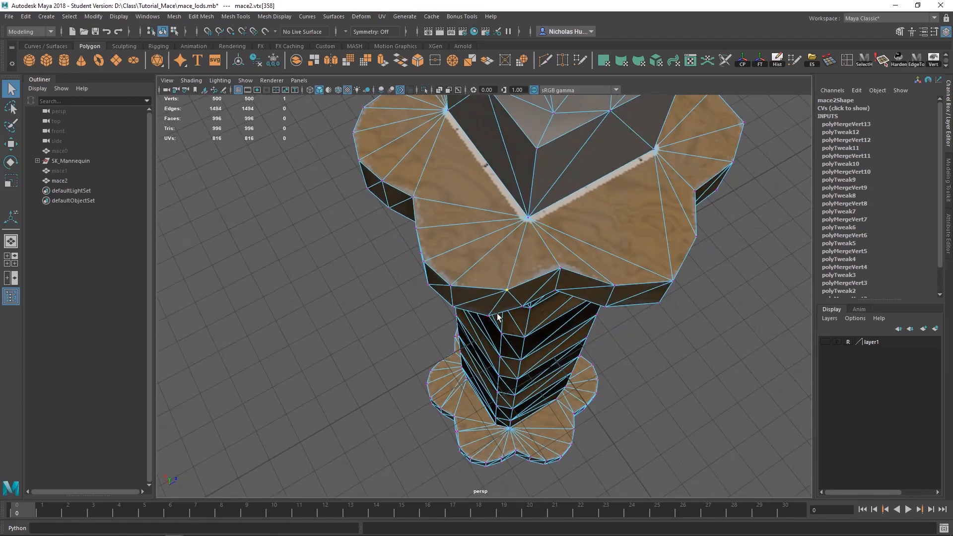
Step: Merge the remaining rim vertex pairs to center on the guard lobe at that shaft corner
left_click_drag(519, 307, 544, 298, "alt")
right_click_drag(532, 206, 532, 164, "shift")
right_click_drag(531, 278, 532, 238, "shift")
left_click_drag(531, 274, 476, 298, "alt")
left_click(476, 312)
left_click(515, 301, "shift")
right_click_drag(515, 302, 514, 263, "shift")
right_click_drag(512, 315, 513, 276, "shift")
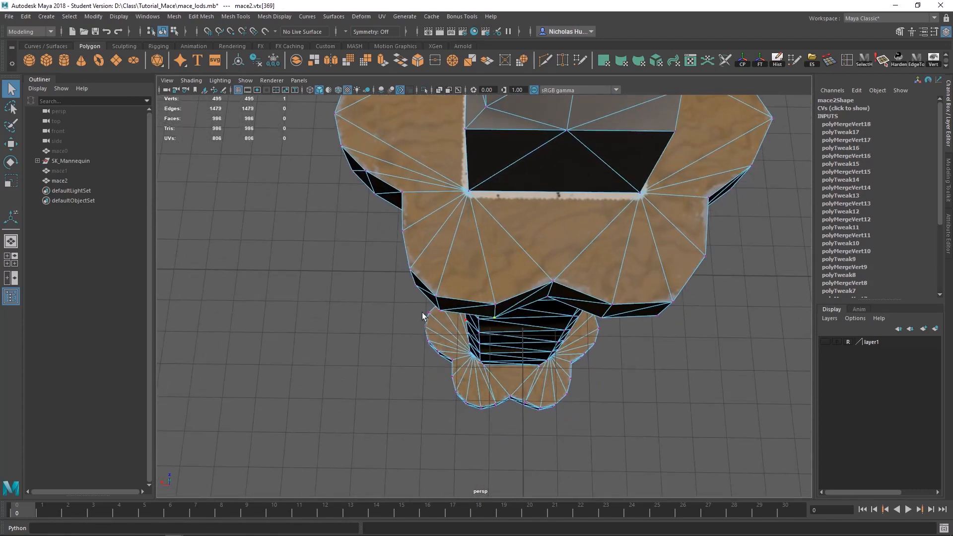
Step: Merge the remaining upper and lower rim vertex pairs to center on the last lobes of the upper guard
left_click_drag(424, 315, 489, 302, "alt")
right_click_drag(499, 258, 499, 206, "shift")
left_click_drag(446, 248, 484, 246, "alt")
left_click(477, 270, "shift")
right_click_drag(478, 269, 478, 231, "shift")
left_click_drag(422, 235, 471, 211, "alt")
left_click(455, 203)
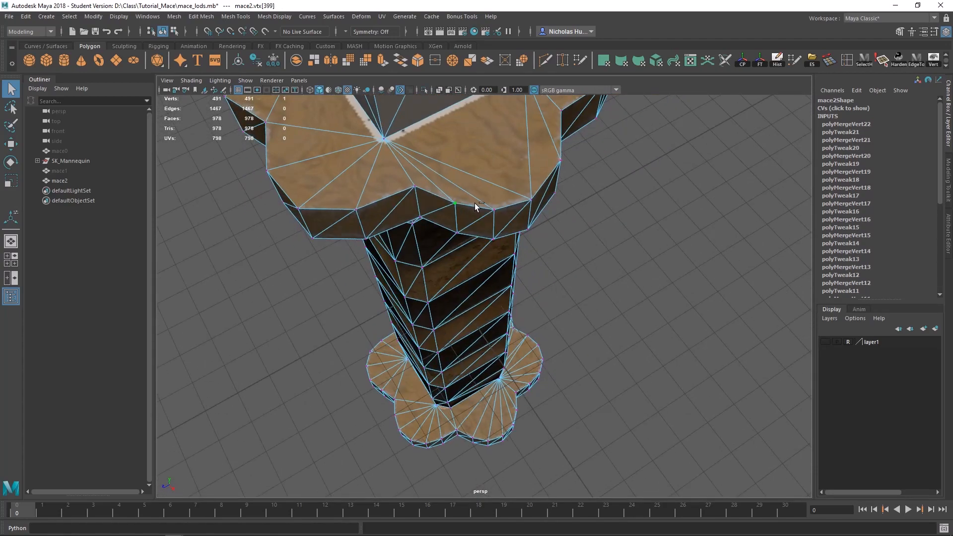
right_click_drag(431, 227, 431, 189, "shift")
Step: Focus on the lower guard at the handle's end and merge the first rim vertex pairs to center on its front lobe
left_click_drag(431, 189, 366, 386, "alt")
key("f")
right_click_drag(531, 298, 531, 259, "shift")
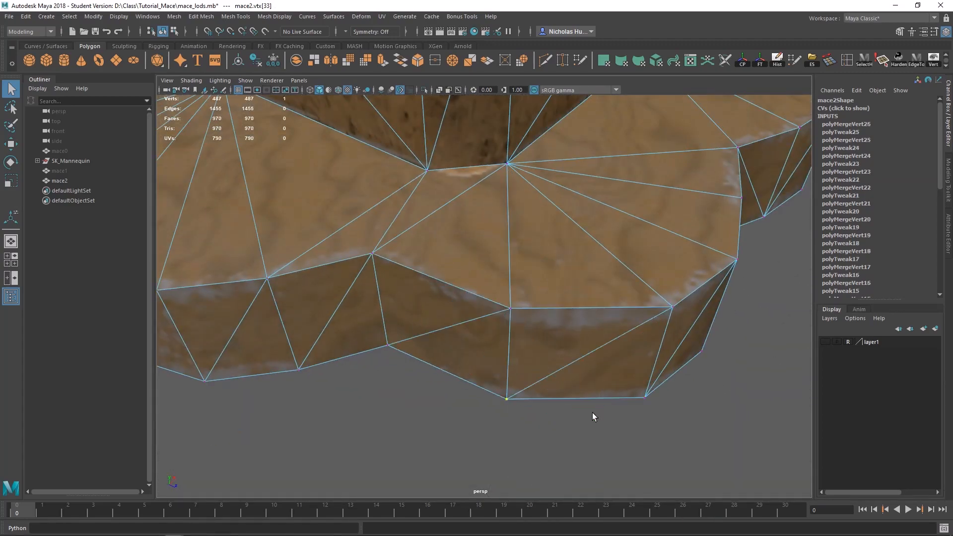
scroll(591, 413, "up", 3)
left_click(561, 328, "shift")
right_click_drag(561, 328, 560, 291, "shift")
left_click_drag(546, 362, 461, 354, "alt")
right_click_drag(462, 354, 462, 318, "shift")
Step: Continue around the lower guard, merging upper and lower rim vertex pairs to center on the adjoining lobes
left_click(532, 386, "shift")
left_click_drag(576, 372, 516, 373, "alt")
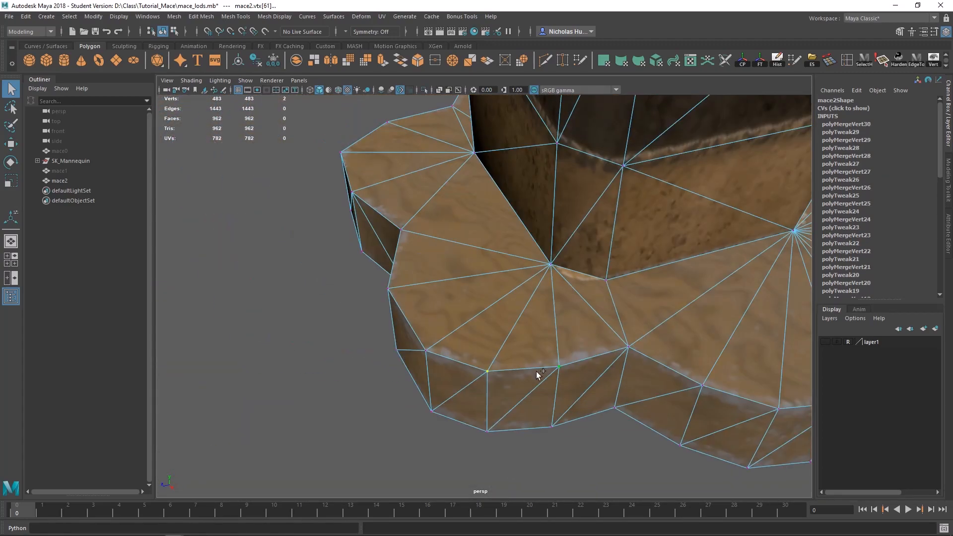
right_click_drag(537, 369, 537, 332, "shift")
left_click_drag(537, 370, 480, 352, "alt")
left_click(609, 418, "shift")
right_click_drag(608, 397, 609, 355, "shift")
left_click_drag(609, 383, 532, 397, "alt")
right_click_drag(509, 397, 509, 338, "shift")
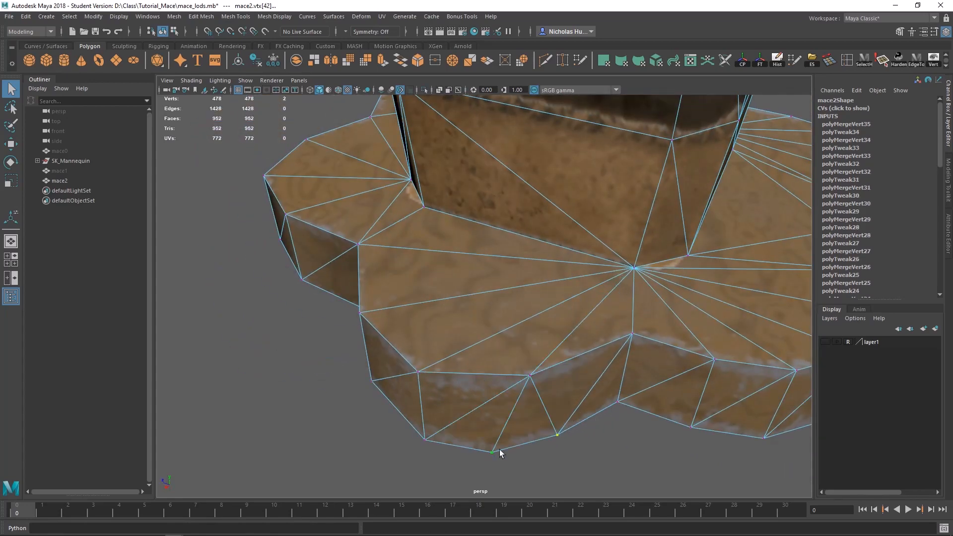
Step: Merge the rim vertex pairs to center on the next lower guard lobe, along both its upper and lower edges
left_click_drag(660, 363, 595, 347, "alt")
right_click_drag(603, 338, 603, 298, "shift")
left_click_drag(585, 382, 511, 396, "alt")
left_click(539, 377, "shift")
right_click_drag(520, 402, 520, 348, "shift")
right_click_drag(520, 437, 520, 387, "shift")
Step: Weld the stray upper rim vertex of the lower guard to its close neighbour and merge the next rim pairs to center
middle_click_drag(688, 430, 464, 410, "alt")
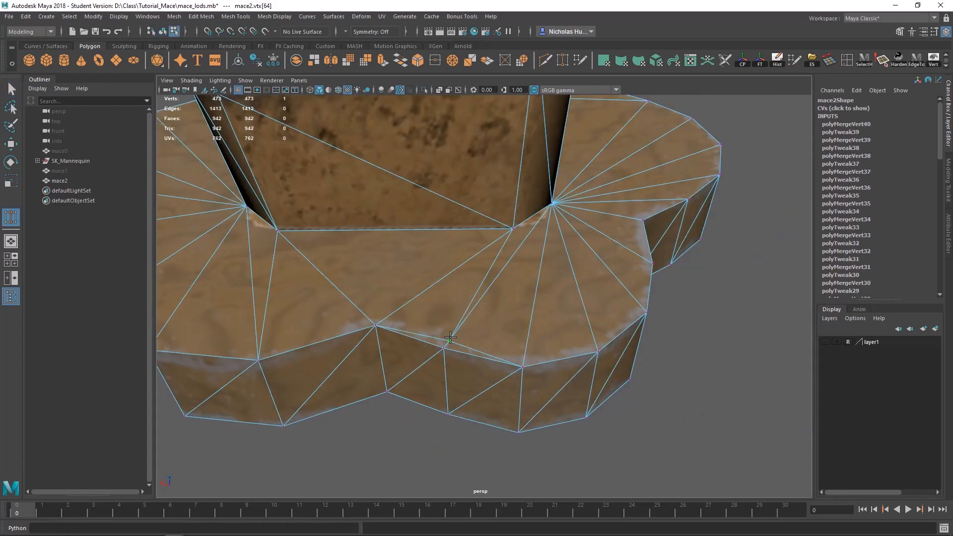
left_click_drag(447, 341, 445, 348)
key("q")
right_click_drag(578, 362, 579, 302, "shift")
left_click_drag(532, 447, 434, 403)
right_click_drag(434, 403, 434, 353, "shift")
Step: Merge the rim vertex pairs to center around the following lobe of the lower guard up to the next shaft corner
left_click_drag(586, 407, 497, 412, "alt")
left_click_drag(504, 420, 409, 388)
right_click_drag(409, 388, 409, 342, "shift")
left_click_drag(491, 365, 397, 327)
right_click_drag(427, 358, 427, 310, "shift")
left_click_drag(590, 392, 562, 402, "alt")
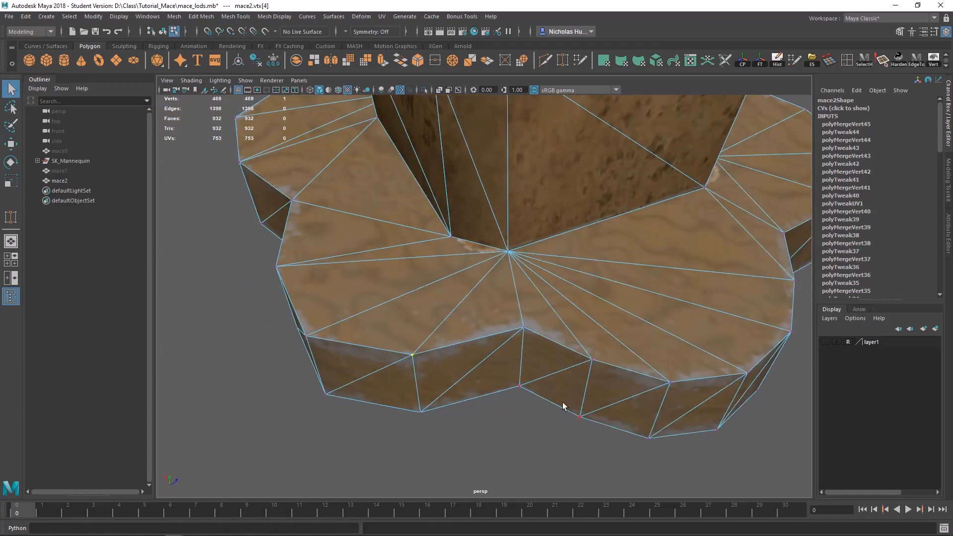
Step: Merge the last rim vertex pairs to center on the lower guard to complete its reduced outline
left_click_drag(662, 382, 561, 379, "alt")
left_click_drag(449, 377, 383, 362)
right_click_drag(383, 362, 383, 313, "shift")
left_click_drag(447, 360, 384, 318)
right_click_drag(407, 353, 407, 306, "shift")
scroll(451, 353, "down", 5)
middle_click_drag(452, 352, 528, 432, "alt")
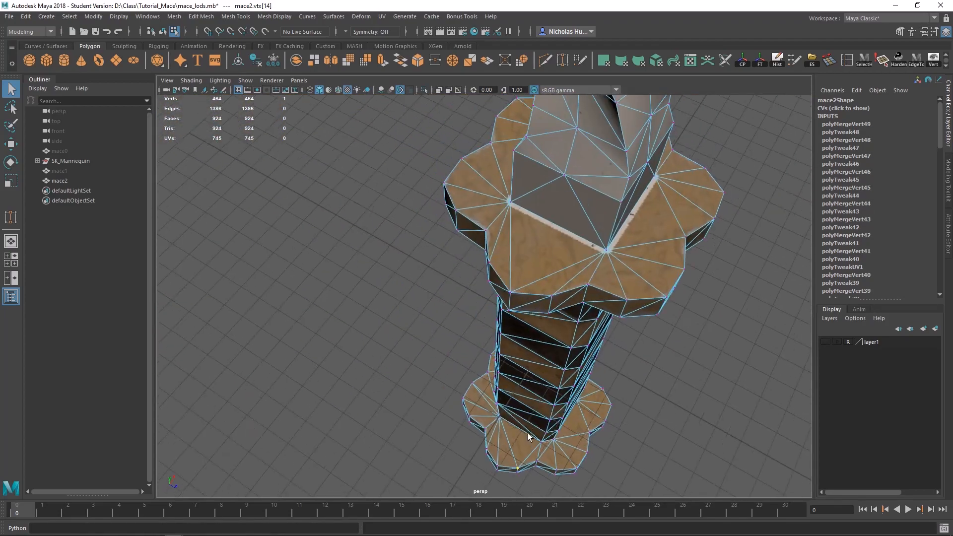
Step: On the twisted shaft, start target-welding the middle vertices of a spiral band onto the band's edge vertices
left_click_drag(528, 433, 513, 298, "alt")
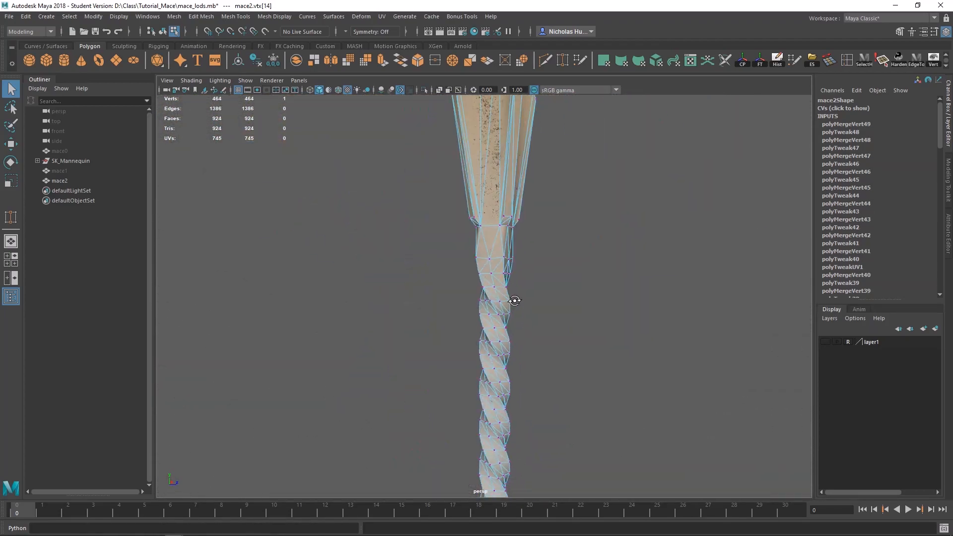
scroll(474, 280, "up", 3)
middle_click_drag(512, 298, 541, 317, "alt")
scroll(541, 317, "up", 3)
left_click_drag(541, 318, 383, 349, "alt")
right_click_drag(457, 298, 106, 234, "alt")
right_click_drag(477, 238, 758, 412, "alt")
right_click_drag(278, 238, 456, 272, "alt")
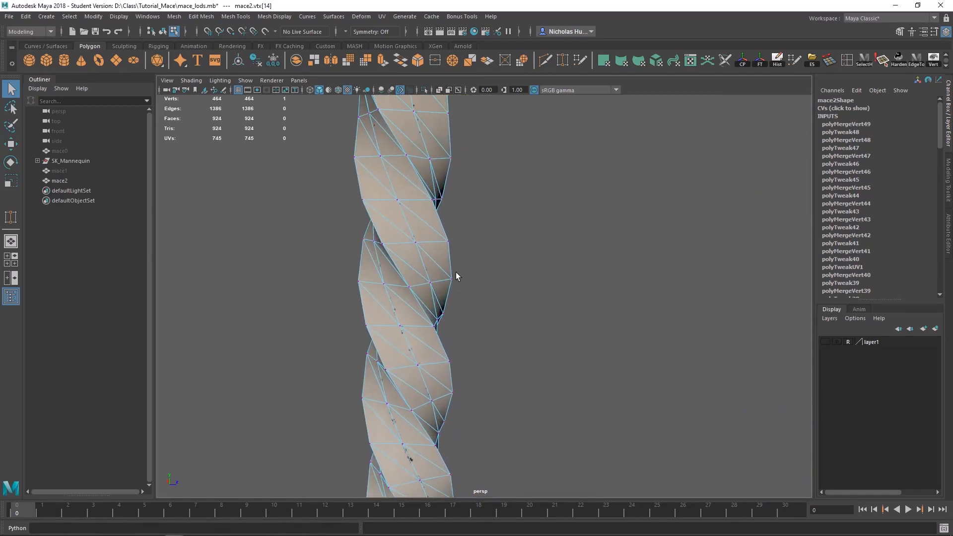
middle_click_drag(455, 272, 580, 405, "alt")
right_click_drag(456, 301, 655, 377, "alt")
middle_click_drag(658, 447, 551, 336, "alt")
right_click_drag(551, 336, 496, 318, "alt")
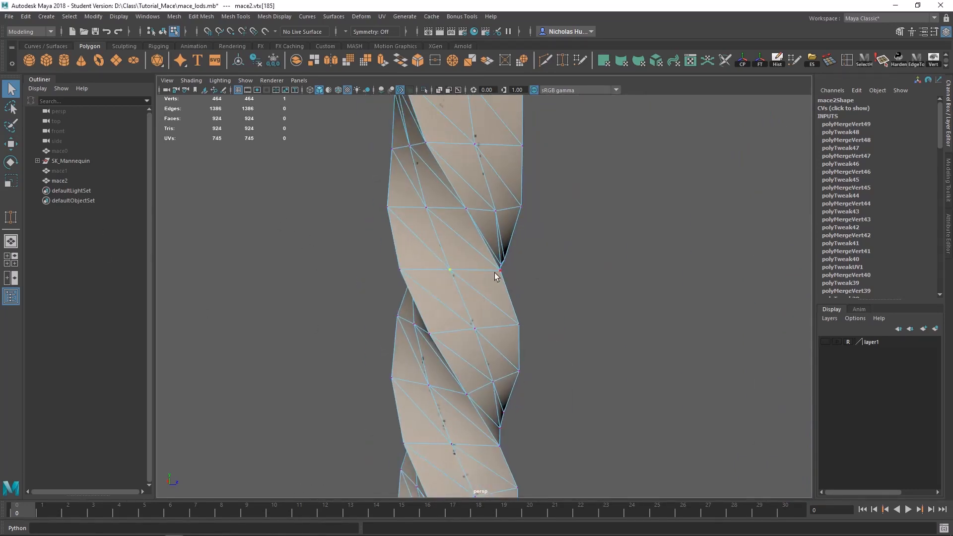
mouse_move(495, 273)
left_mouse_down("alt")
mouse_move(511, 273)
mouse_move(498, 277)
left_mouse_up("alt")
right_click_drag(495, 361, 503, 333, "shift")
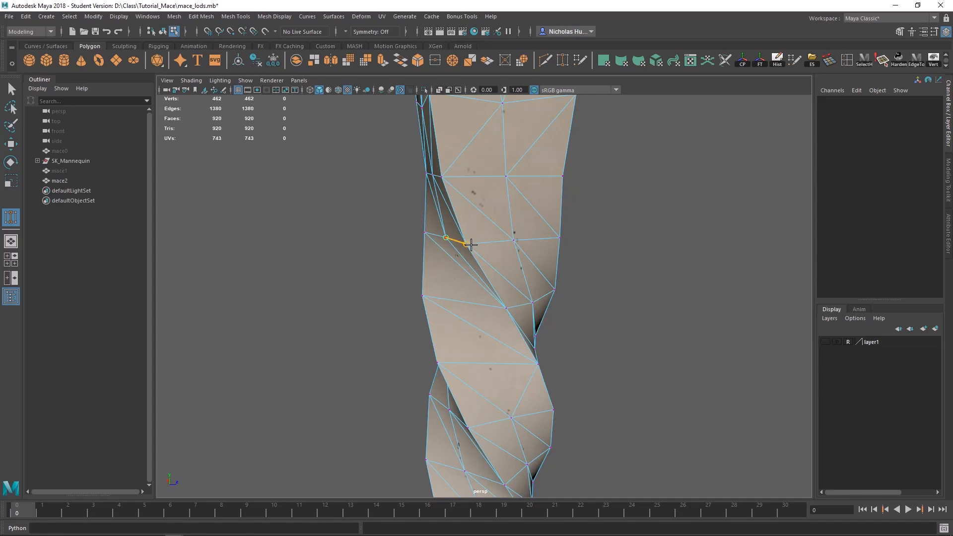
Step: Weld the extra vertex inside the upper shaft's spiral groove onto the adjacent band edge vertex
left_click_drag(471, 244, 472, 245)
left_click_drag(512, 272, 531, 281, "alt")
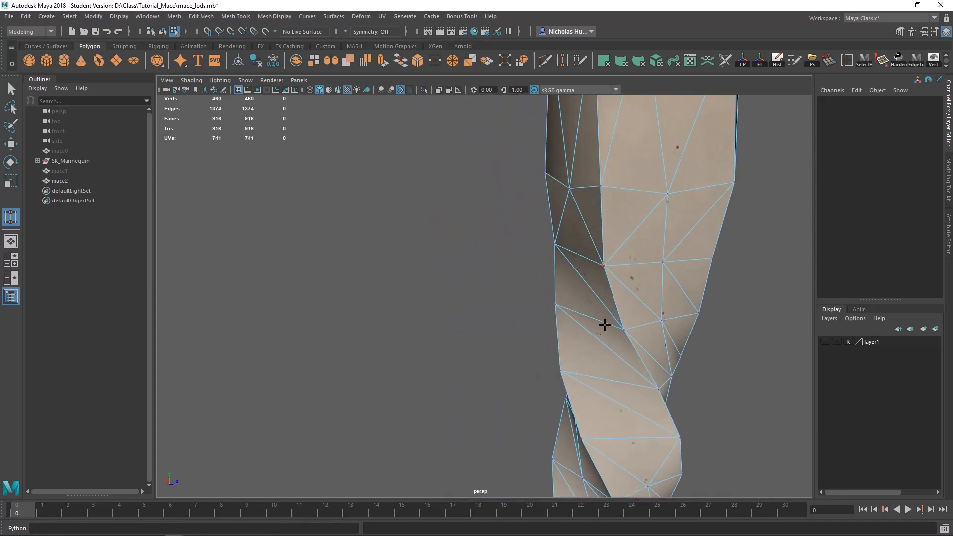
middle_click_drag(604, 325, 564, 263, "alt")
left_click_drag(563, 268, 430, 321, "alt")
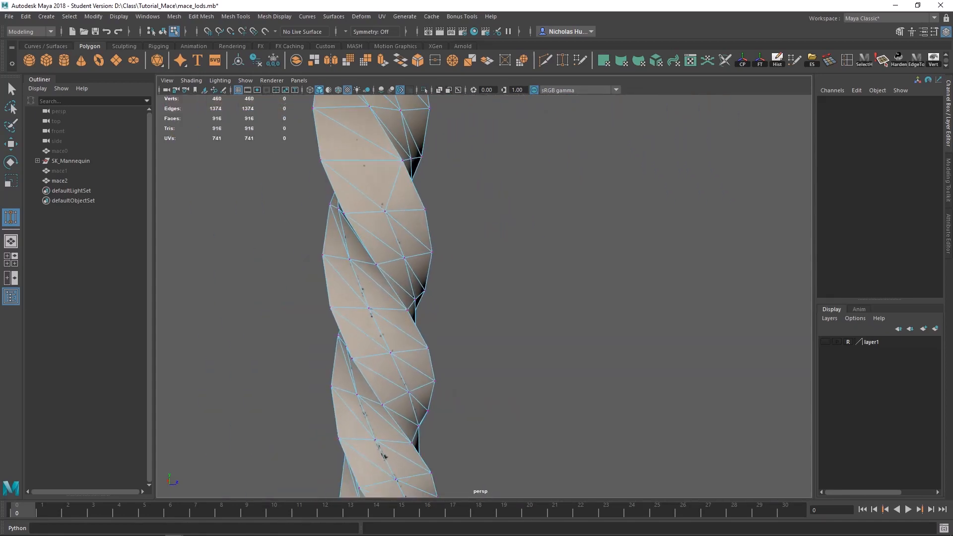
left_click_drag(345, 317, 389, 305, "alt")
key("q")
scroll(349, 257, "up", 5)
scroll(536, 296, "down", 2)
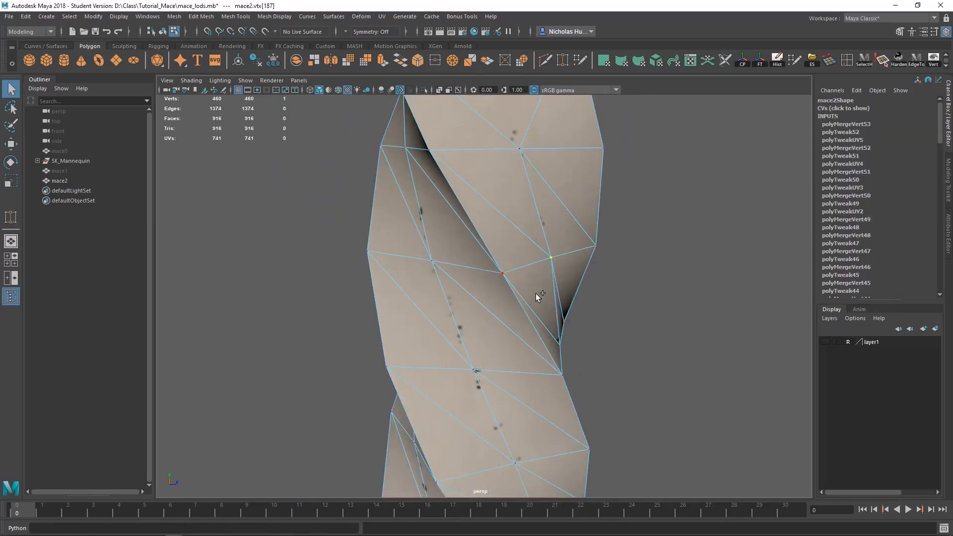
Step: Resume Target Weld and collapse the middle vertices of the spiral bands onto their edges along the upper shaft
key("g")
left_click_drag(550, 258, 596, 246)
left_click_drag(433, 261, 502, 274)
left_click_drag(503, 273, 561, 377, "alt")
left_click_drag(561, 377, 487, 324, "alt")
left_click_drag(487, 323, 557, 326)
left_click_drag(558, 326, 532, 294, "alt")
left_click_drag(532, 294, 526, 330, "alt")
left_click_drag(527, 330, 606, 359)
left_click_drag(606, 358, 419, 328, "alt")
left_click_drag(419, 328, 457, 314)
left_click_drag(456, 313, 467, 350)
Step: Work around the twisted shaft, welding each remaining mid-band vertex onto the neighbouring spiral edge vertex
left_click_drag(467, 350, 485, 412)
left_click_drag(485, 412, 414, 245, "alt")
left_click_drag(414, 244, 470, 371)
left_click_drag(470, 372, 532, 312)
left_click_drag(531, 312, 541, 343, "alt")
left_click_drag(541, 343, 556, 226, "alt")
left_click_drag(556, 226, 610, 246)
left_click_drag(611, 245, 541, 298, "alt")
left_click_drag(542, 297, 480, 403)
left_click_drag(480, 403, 472, 337)
left_click_drag(472, 337, 518, 342)
left_click_drag(519, 341, 442, 331, "alt")
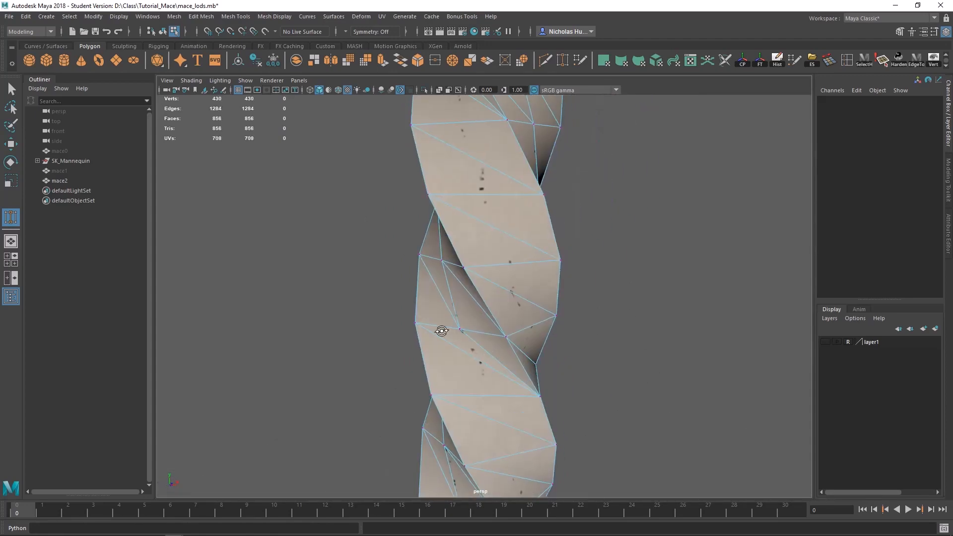
Step: Continue welding mid-band vertices to the spiral edges down toward the lower part of the shaft
left_click_drag(551, 241, 579, 246)
left_click_drag(578, 247, 571, 387, "alt")
left_click_drag(571, 387, 590, 185, "alt")
left_click_drag(590, 185, 472, 263, "alt")
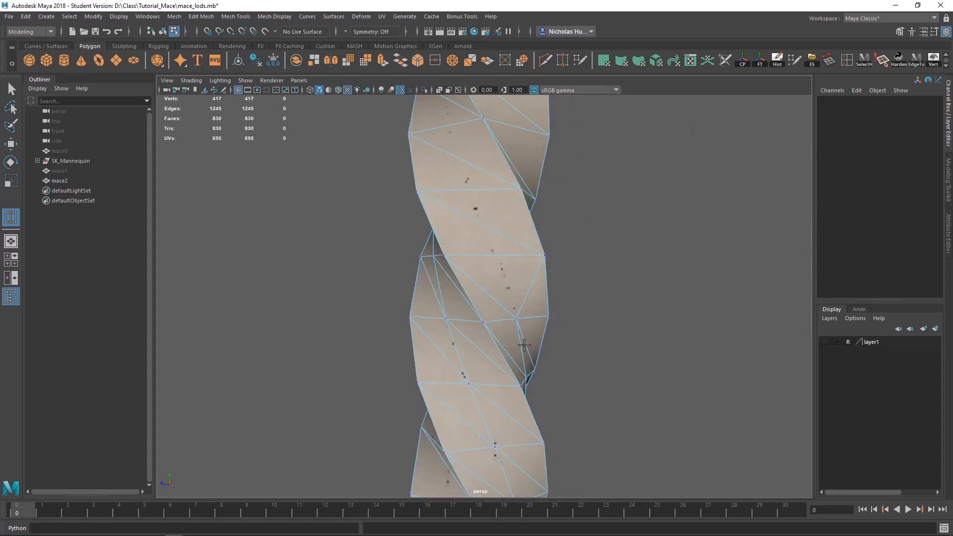
left_click_drag(431, 303, 476, 291, "alt")
left_click_drag(477, 292, 516, 313)
left_click_drag(516, 312, 356, 354, "alt")
left_click_drag(584, 343, 628, 342)
left_click_drag(628, 343, 467, 298, "alt")
left_click_drag(467, 298, 464, 338, "alt")
left_click_drag(466, 338, 491, 362)
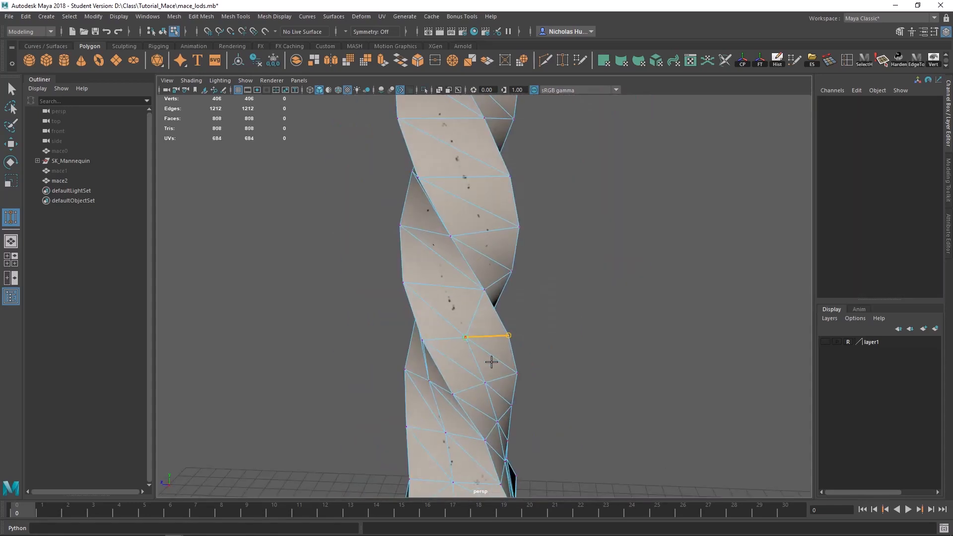
Step: Weld the leftover middle vertices to the spiral edges on the shaft's lower section and its other sides
left_click_drag(584, 381, 584, 384)
left_click_drag(584, 383, 556, 348, "alt")
left_click_drag(556, 347, 465, 291, "alt")
left_click_drag(466, 291, 443, 242)
left_click_drag(442, 242, 489, 242)
left_click_drag(488, 243, 507, 209, "alt")
left_click_drag(507, 209, 558, 214)
left_click_drag(558, 214, 552, 276, "alt")
left_click_drag(552, 275, 579, 296)
left_click_drag(579, 296, 532, 288)
left_click_drag(532, 288, 565, 289)
left_click_drag(565, 289, 578, 342, "alt")
left_click_drag(578, 343, 545, 315)
Step: Weld the mid-band vertices of the remaining spiral band onto its edge, working up to where the shaft straightens
left_click_drag(505, 345, 555, 336)
left_click_drag(487, 290, 535, 287)
left_click_drag(466, 238, 508, 232)
left_click_drag(509, 236, 633, 259, "alt")
left_click_drag(539, 332, 588, 335)
left_click_drag(510, 266, 541, 281)
left_click_drag(541, 280, 496, 261, "alt")
left_click_drag(497, 260, 527, 326)
left_click_drag(526, 327, 551, 326)
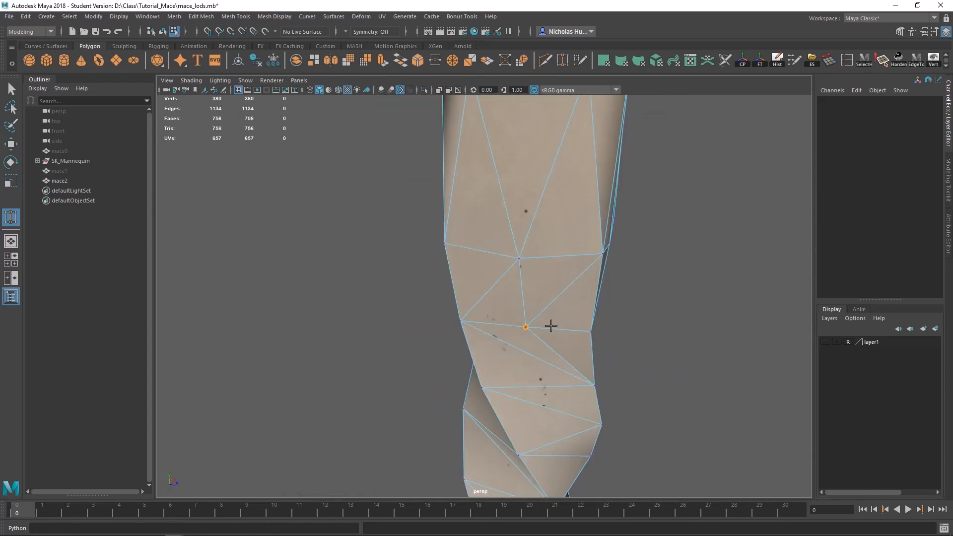
Step: Weld the middle vertices of the straight shaft section just below the mace head onto its corner vertices
left_click_drag(519, 259, 603, 253)
left_click_drag(538, 255, 602, 251, "alt")
left_click_drag(546, 221, 596, 214)
left_click_drag(596, 214, 390, 215, "alt")
left_click_drag(437, 202, 472, 203)
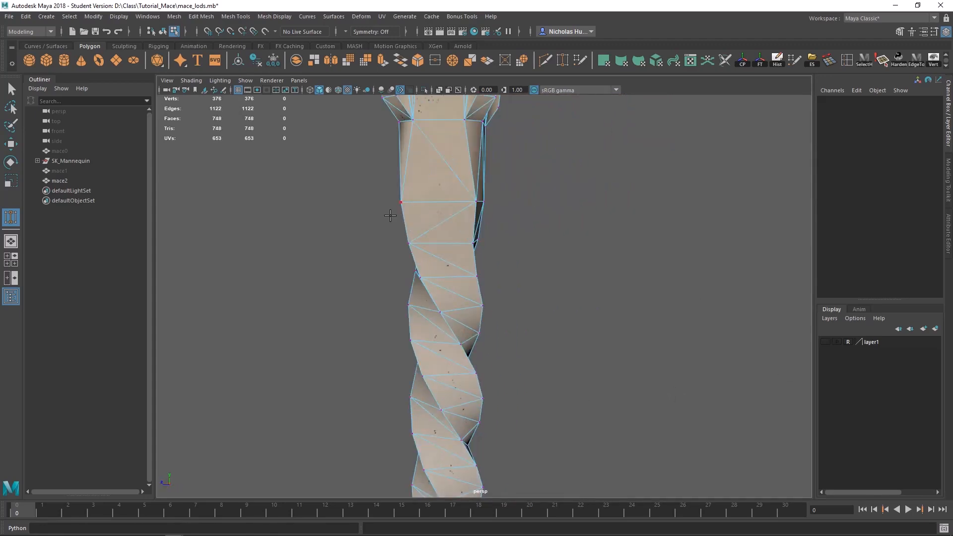
left_click_drag(391, 215, 429, 268, "alt")
left_click_drag(437, 224, 480, 225)
Step: Weld the last extra middle vertices at the shaft's lower end onto the neighbouring edge vertices
middle_click_drag(428, 277, 542, 194, "alt")
middle_click_drag(496, 382, 479, 262, "alt")
left_click_drag(479, 261, 481, 342, "alt")
left_click_drag(456, 338, 484, 325)
mouse_move(484, 325)
left_mouse_down("alt")
mouse_move(513, 379)
mouse_move(501, 328)
left_mouse_up("alt")
right_click_drag(502, 328, 397, 317, "alt")
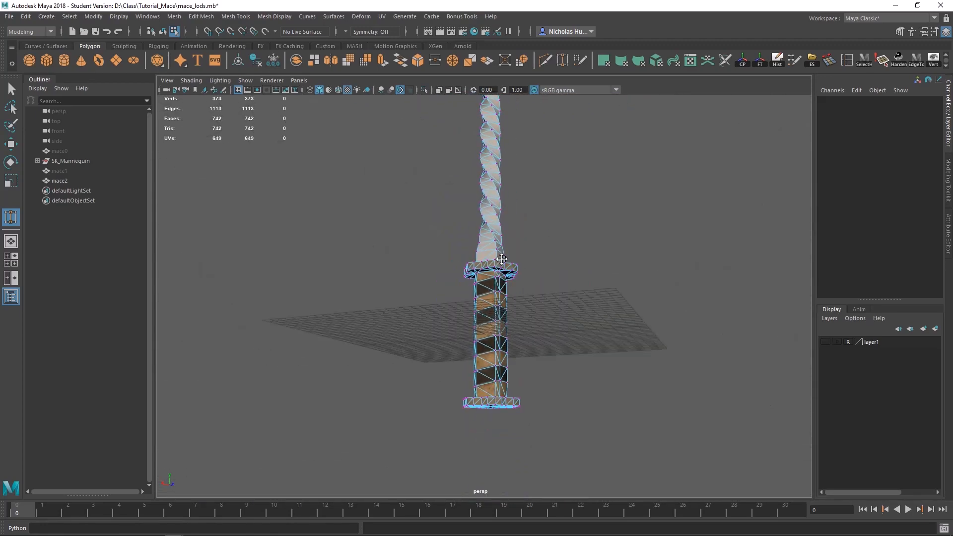
Step: Examine the shaft, guards and winged head of the mace for further vertices to reduce
middle_click_drag(476, 209, 472, 317, "alt")
left_click_drag(471, 318, 504, 358, "alt")
middle_click_drag(505, 358, 508, 417, "alt")
right_click_drag(509, 417, 646, 377, "alt")
left_click_drag(645, 378, 759, 193, "alt")
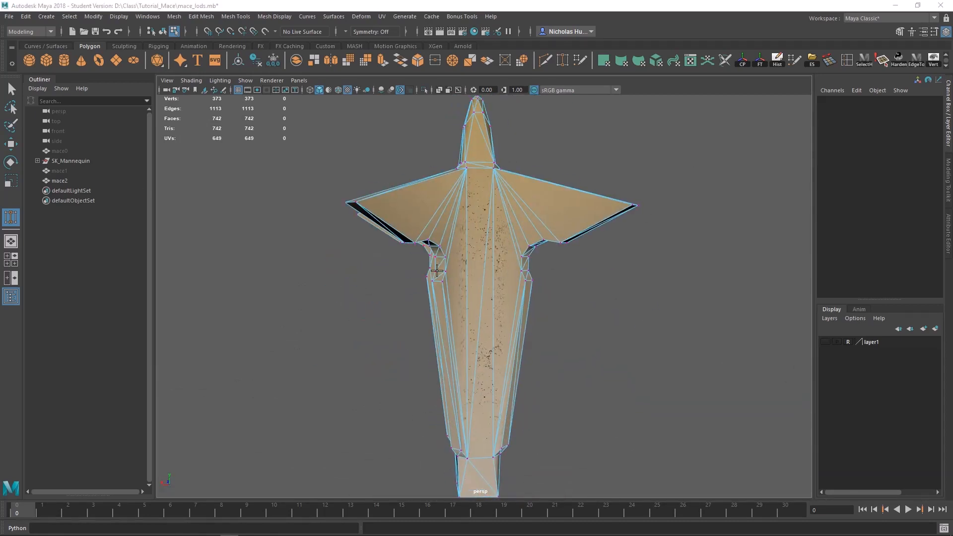
right_click_drag(437, 270, 429, 357, "alt")
middle_click_drag(429, 358, 422, 267, "alt")
Step: Select the whole mace2 mesh, delete its construction history, and save the scene, accepting the student version notice
key("q")
right_click_drag(472, 239, 499, 227)
left_click(777, 62)
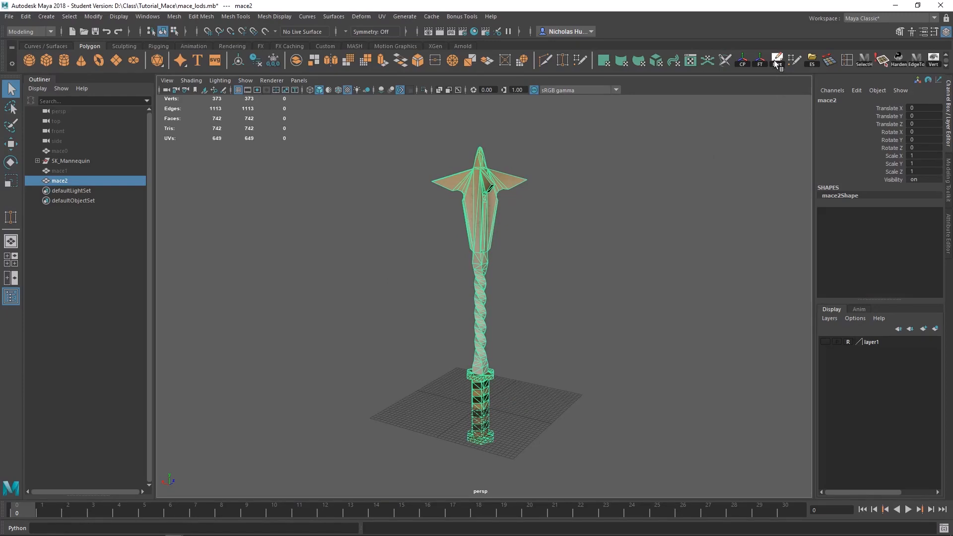
key("ctrl+s")
left_click(455, 281)
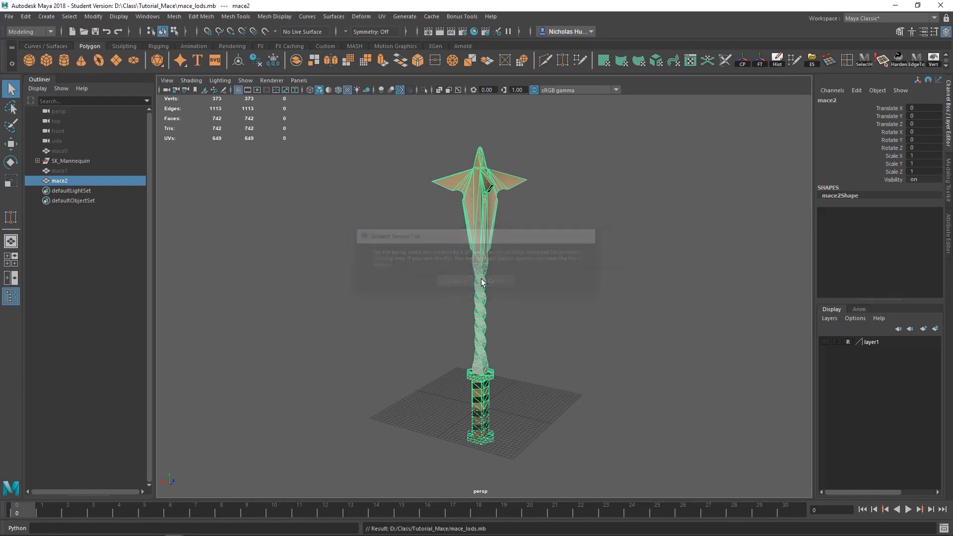
left_click_drag(455, 282, 496, 275, "alt")
middle_click_drag(489, 311, 468, 273, "alt")
right_click_drag(405, 389, 815, 378, "alt")
left_click_drag(527, 340, 585, 307, "alt")
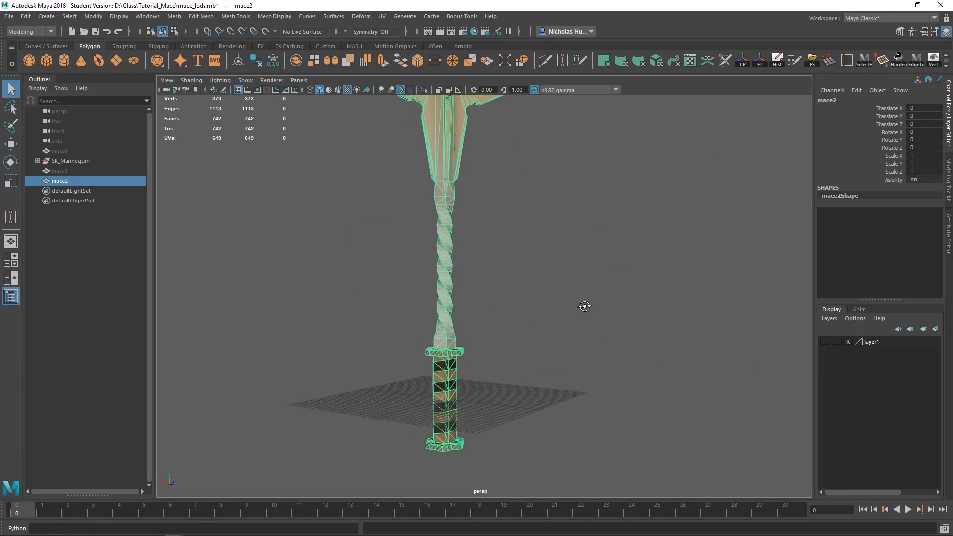
middle_click_drag(493, 374, 535, 325, "alt")
left_click_drag(513, 298, 440, 325, "alt")
middle_click_drag(490, 192, 472, 315, "alt")
right_click_drag(472, 315, 334, 198, "alt")
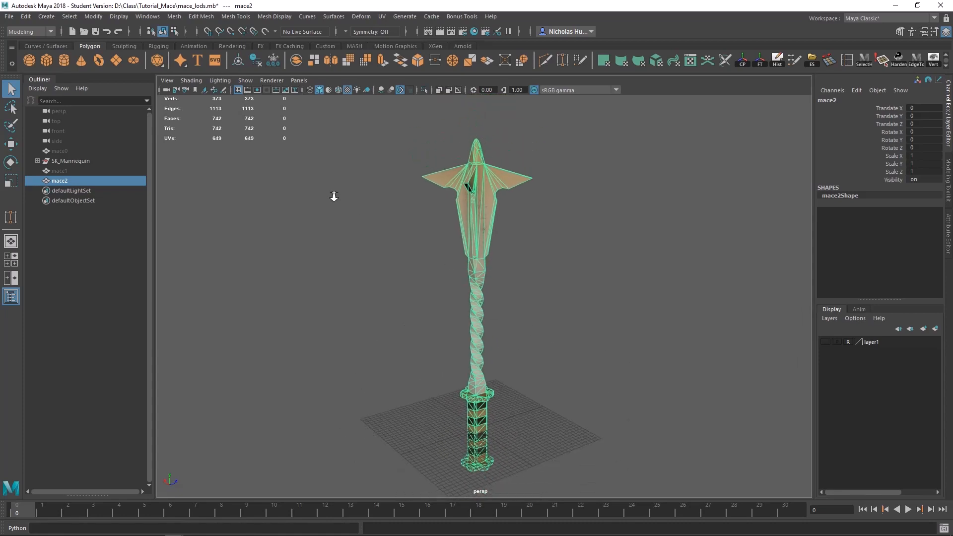
left_click_drag(467, 312, 463, 278, "alt")
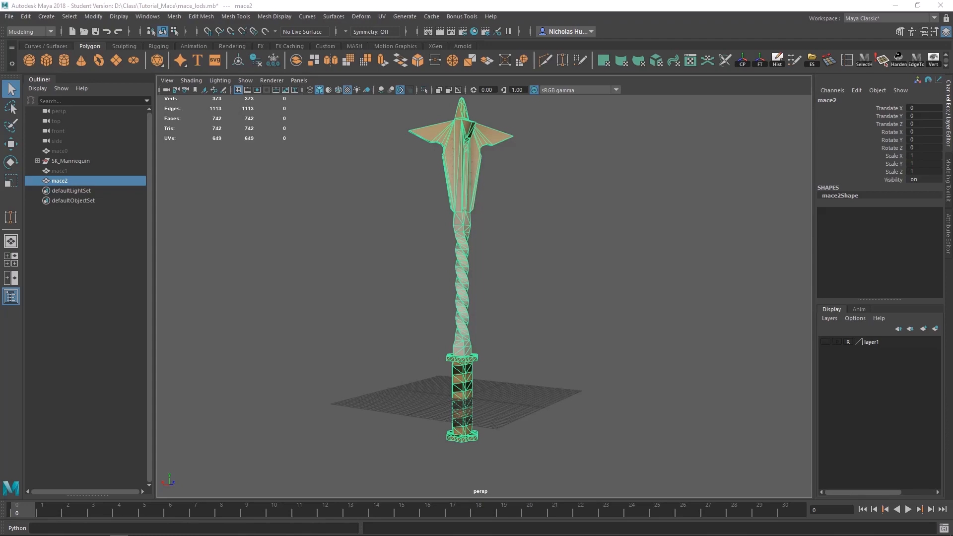
Step: Switch to the browser and review the collision naming, convex hull gap and export guidance on Unreal's FBX Static Mesh Pipeline page
left_click_drag(952, 89, 777, 84)
scroll(665, 276, "up", 20)
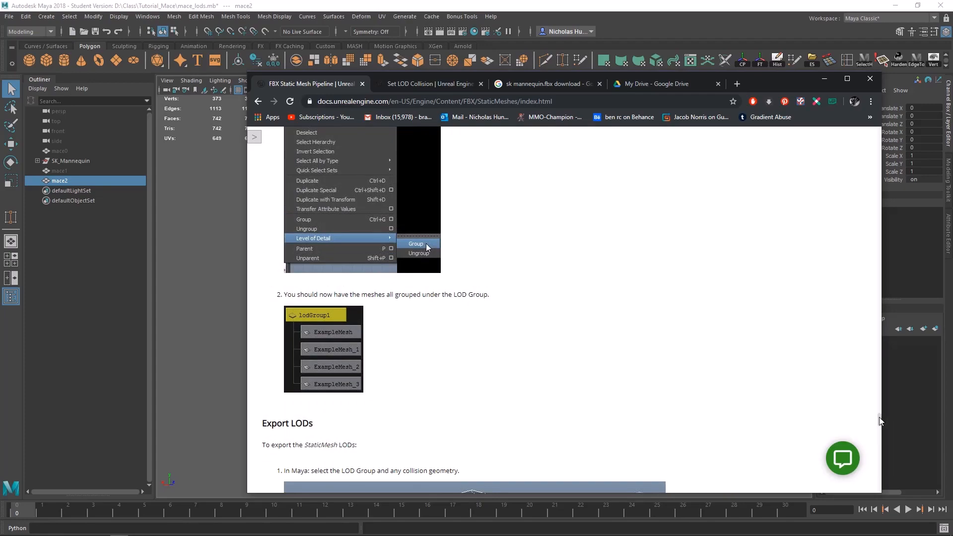
left_click_drag(880, 421, 870, 117)
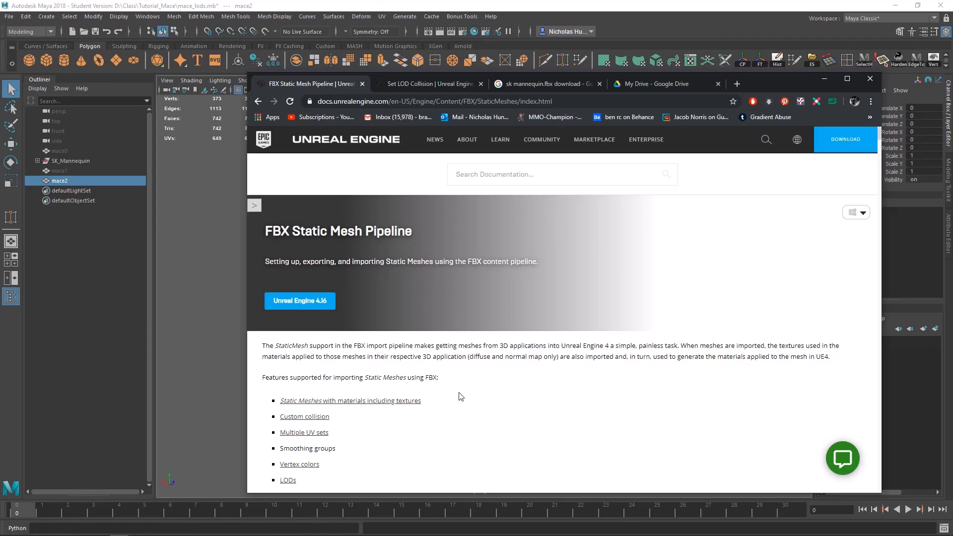
scroll(460, 395, "down", 20)
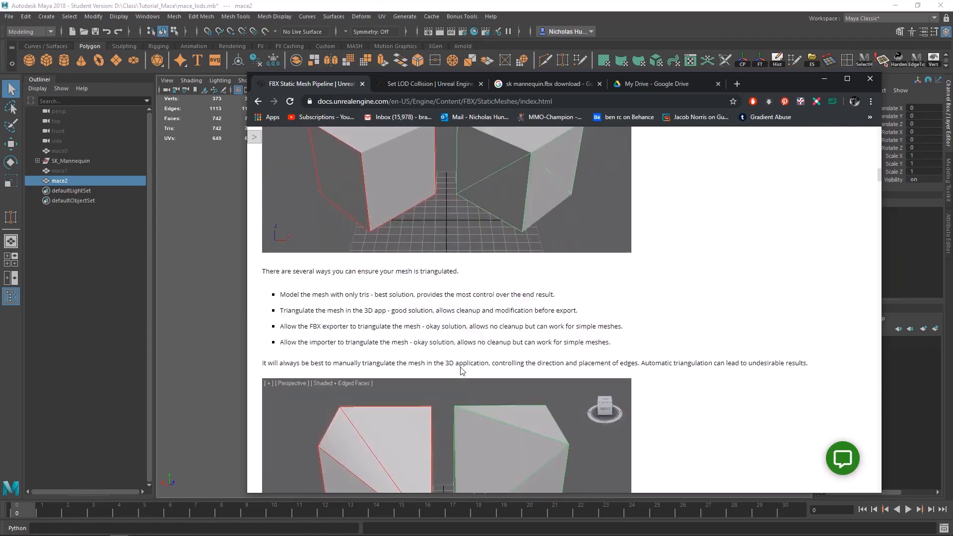
scroll(461, 370, "down", 20)
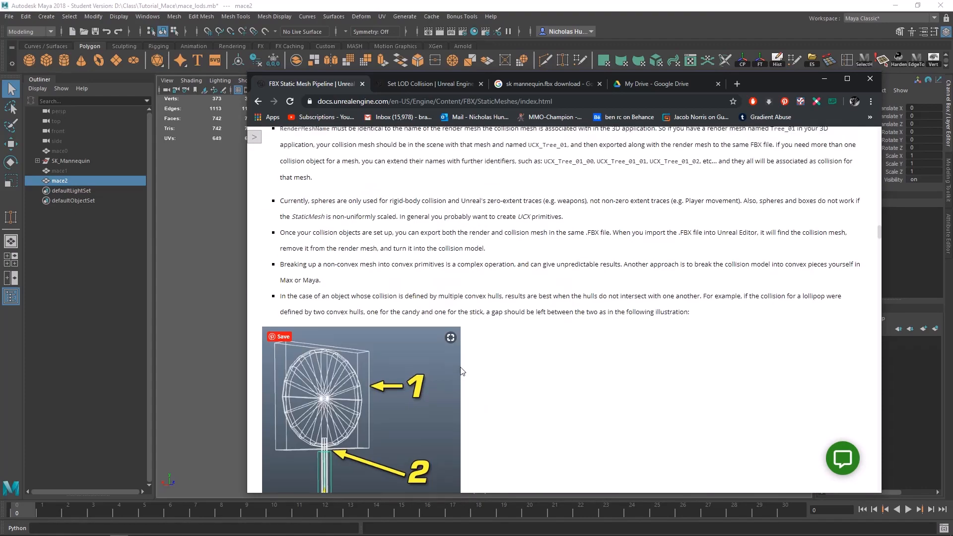
scroll(355, 297, "up", 8)
scroll(552, 222, "down", 8)
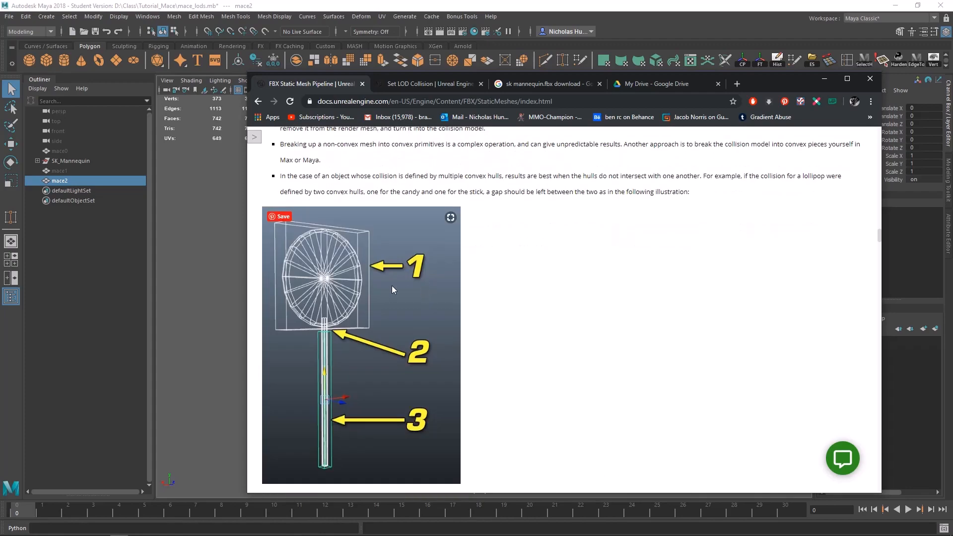
scroll(339, 339, "down", 10)
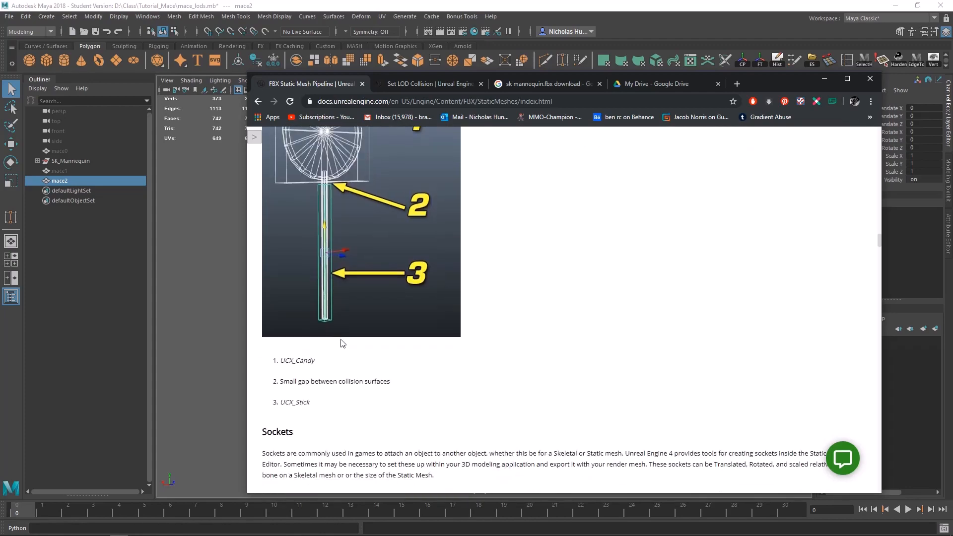
scroll(376, 352, "up", 13)
scroll(377, 352, "up", 8)
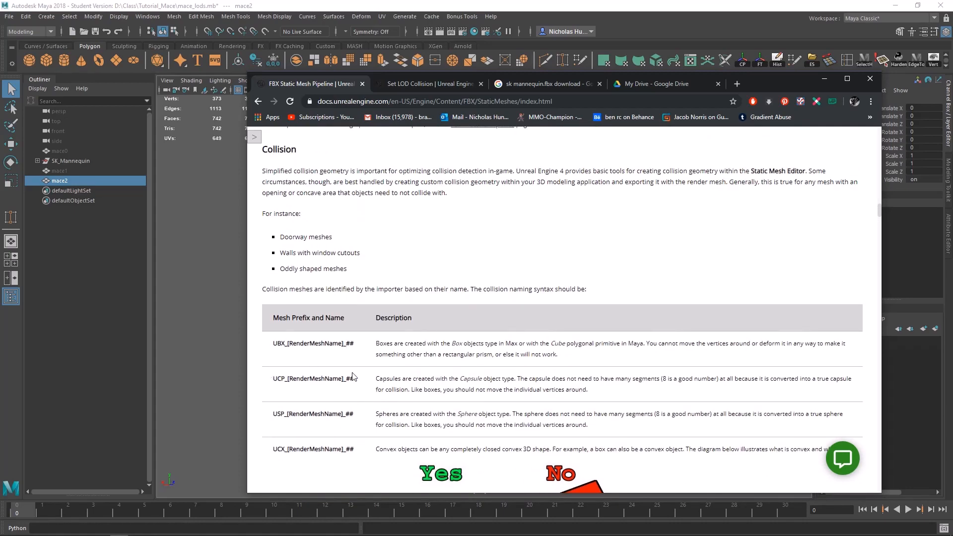
scroll(376, 389, "down", 20)
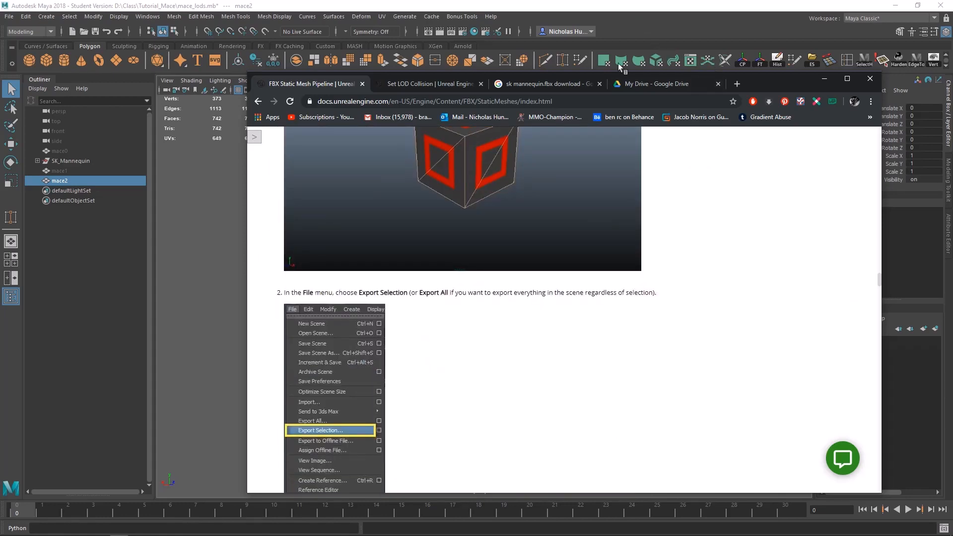
left_click_drag(774, 78, 952, 163)
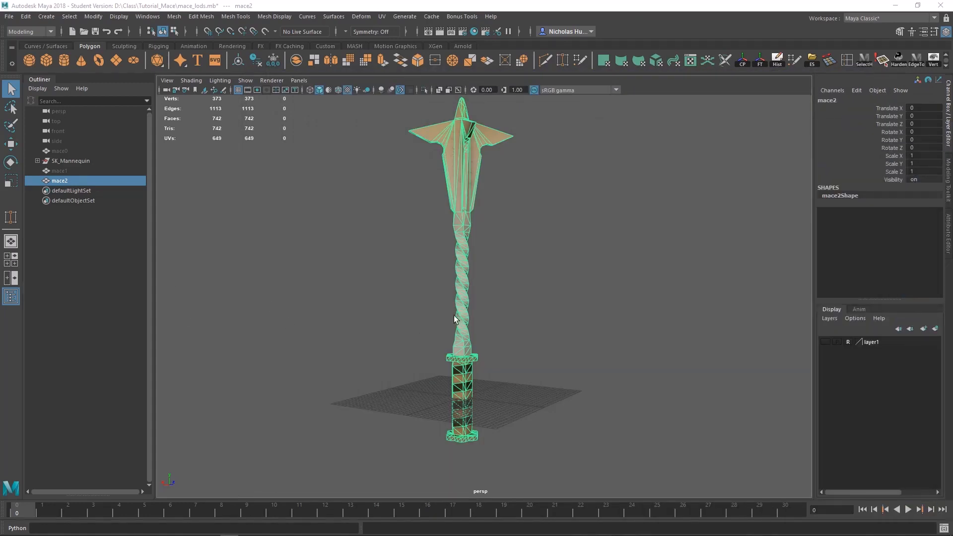
left_click_drag(454, 315, 447, 283, "alt")
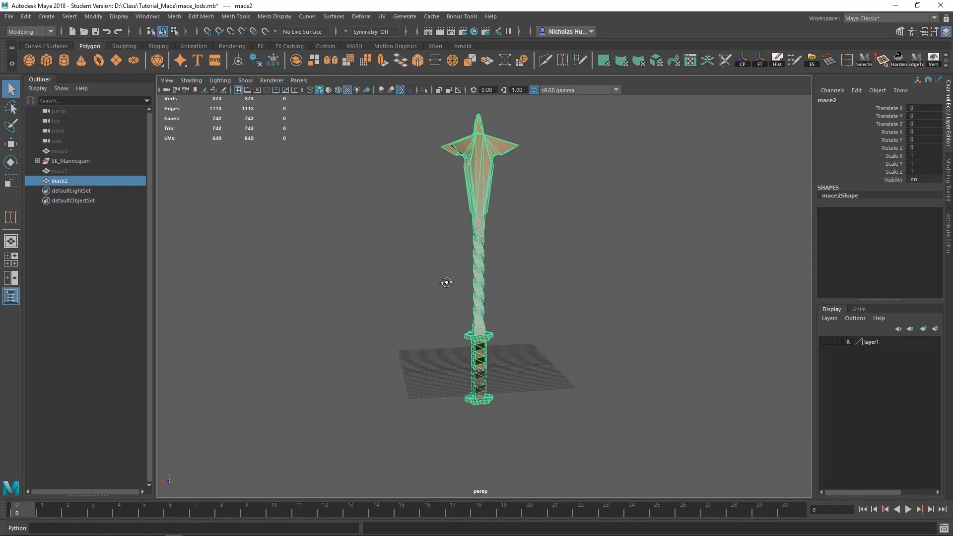
middle_click_drag(431, 264, 406, 275, "alt")
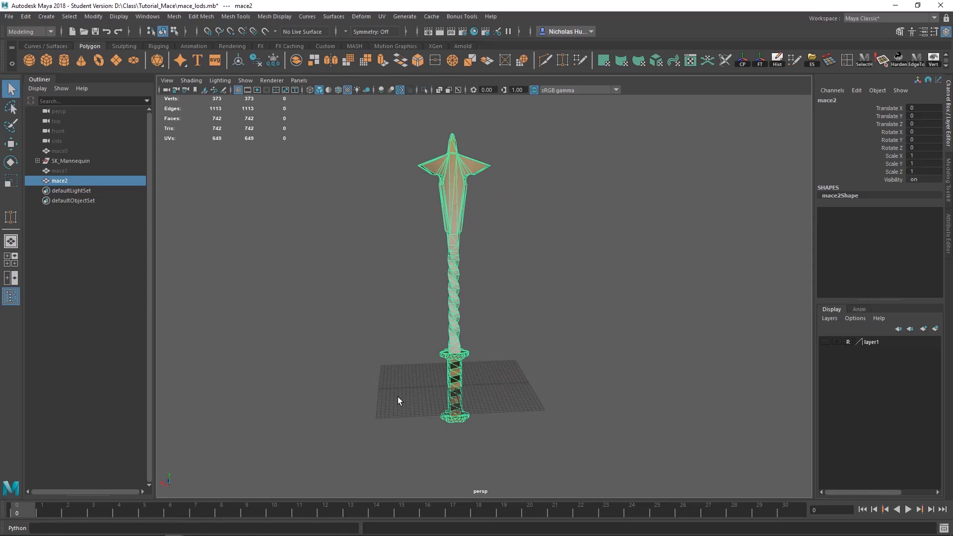
left_click_drag(471, 340, 417, 358, "alt")
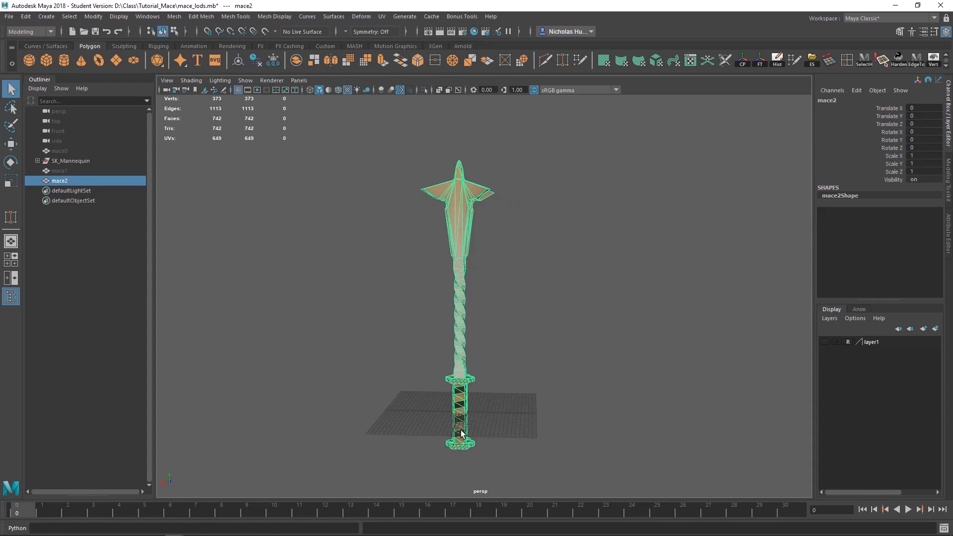
left_click_drag(474, 262, 495, 189, "alt")
left_click_drag(438, 219, 568, 254, "alt")
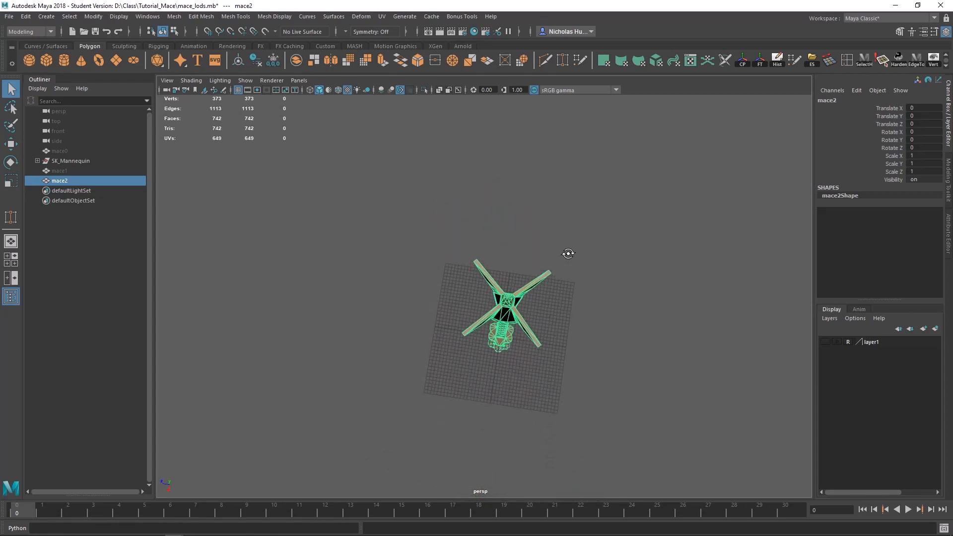
left_click_drag(501, 319, 496, 339, "alt")
middle_click_drag(496, 340, 471, 315, "alt")
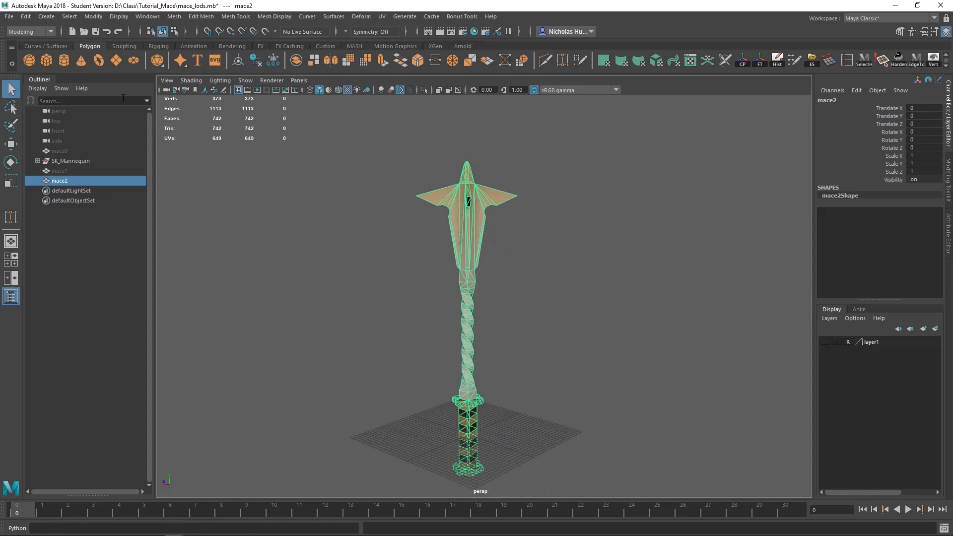
Step: Create a polygon cube at the origin around the mace's grip and scale it uniformly to about 3.654
left_click(43, 55)
middle_click_drag(471, 452, 447, 381, "alt")
key("w")
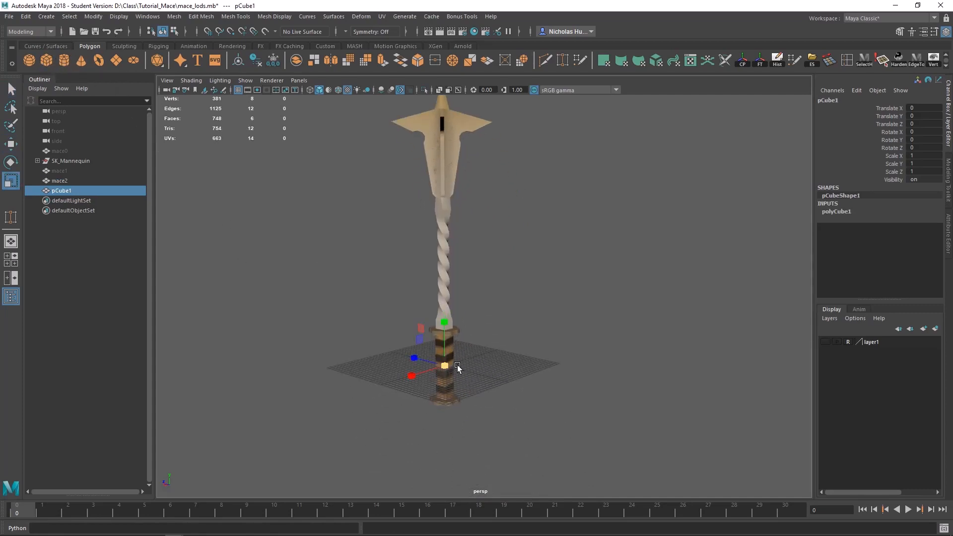
left_click_drag(450, 370, 459, 373)
key("f")
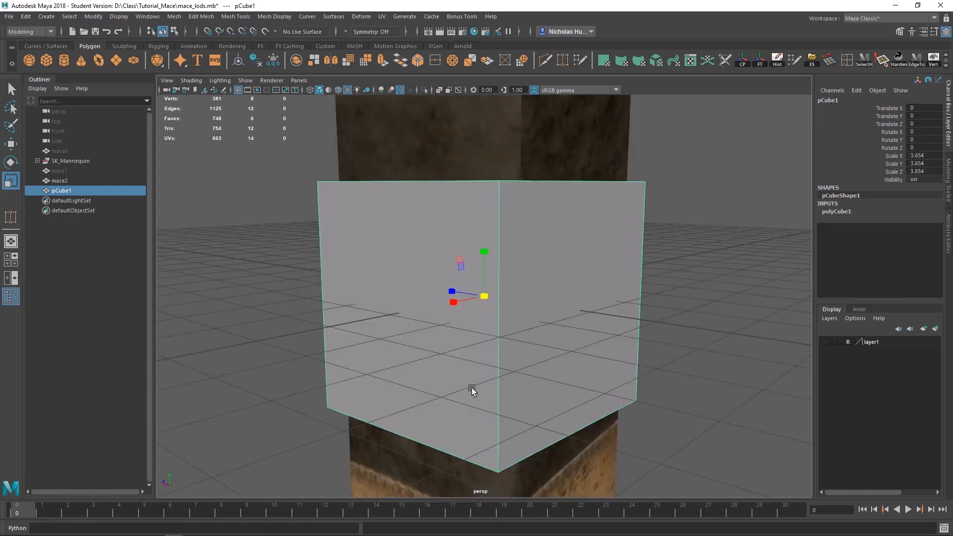
right_click_drag(493, 377, 490, 351, "alt")
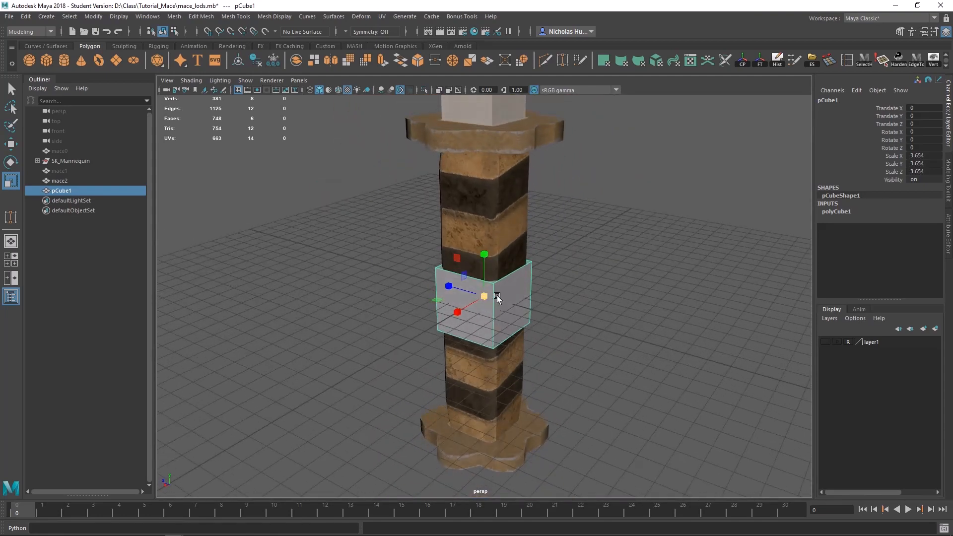
Step: Stretch the cube along the grip and move its bottom vertices down to the underside of the lower guard
left_click_drag(487, 255, 493, 288)
middle_click_drag(628, 366, 610, 307, "alt")
right_click_drag(620, 254, 565, 250)
left_click_drag(606, 302, 308, 468)
key("w")
left_click_drag(419, 445, 446, 397, "alt")
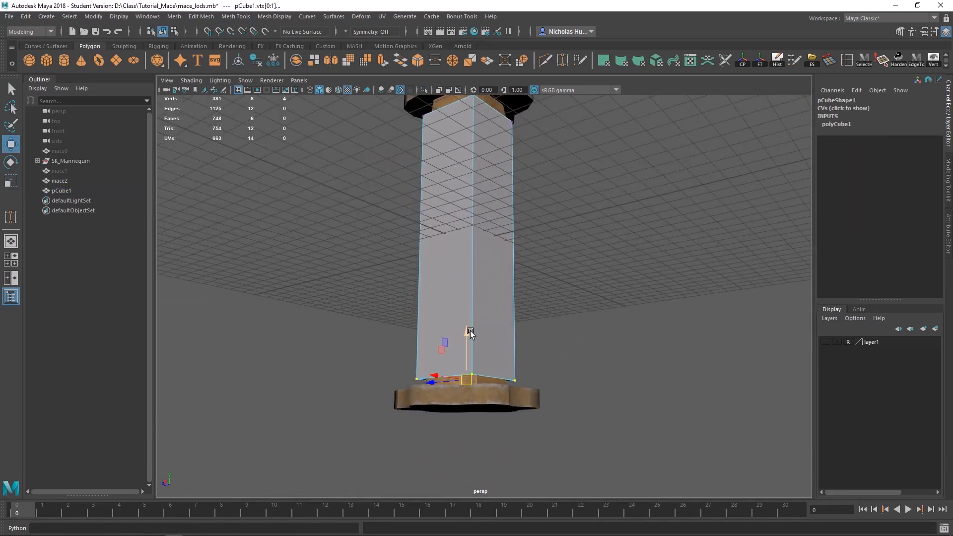
left_click_drag(469, 357, 470, 360)
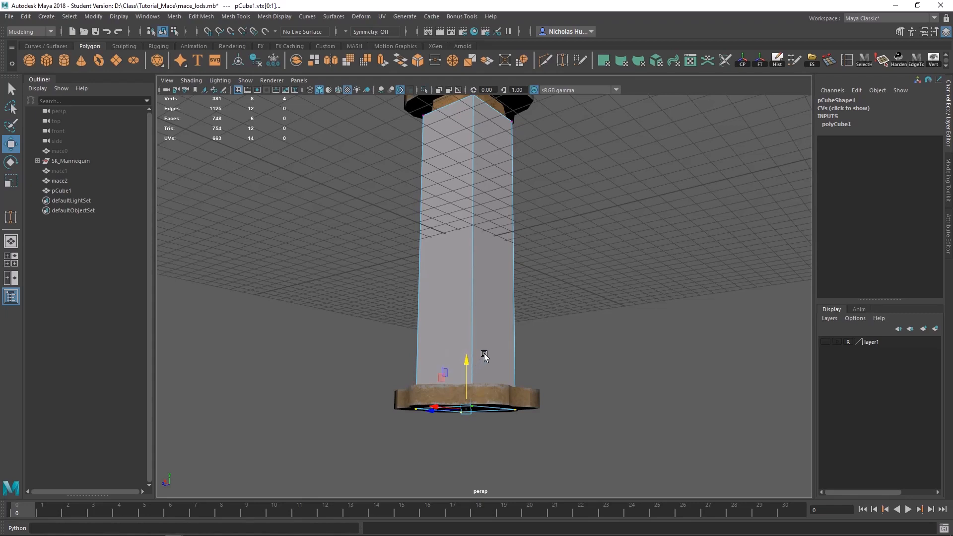
Step: Move the cube's top vertices up past the twisted shaft into the lower part of the winged head
scroll(516, 278, "down", 3)
middle_click_drag(524, 243, 536, 444, "alt")
left_click_drag(587, 283, 361, 407)
scroll(487, 298, "down", 4)
middle_click_drag(506, 230, 506, 350, "alt")
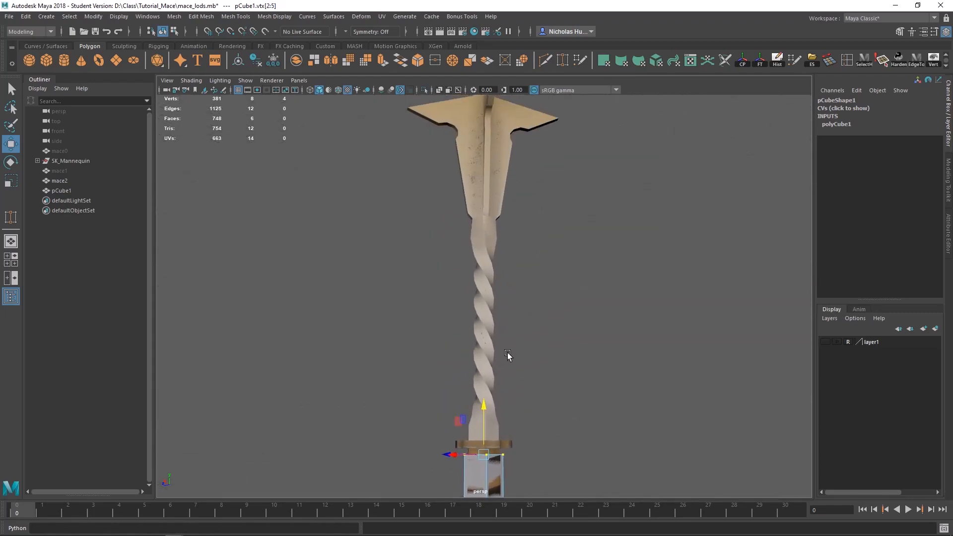
left_click_drag(483, 412, 514, 285)
middle_click_drag(501, 206, 512, 331, "alt")
scroll(512, 331, "up", 3)
left_click_drag(494, 252, 543, 276)
scroll(534, 329, "down", 3)
scroll(510, 379, "up", 6)
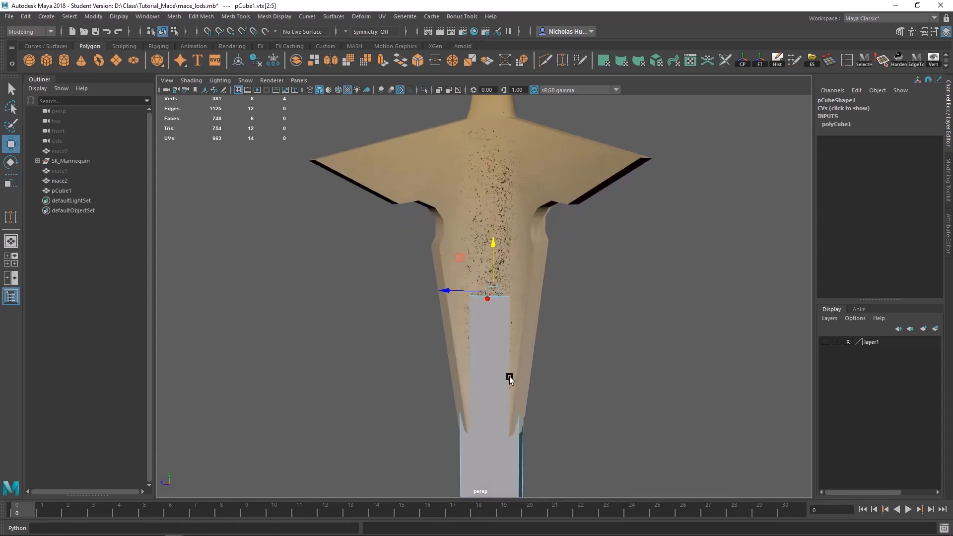
left_click_drag(510, 379, 502, 437, "alt")
key("q")
Step: Duplicate the long box's top face as a separate piece and leave the manipulator with nothing selected
scroll(502, 436, "up", 1)
middle_click_drag(511, 438, 503, 362, "alt")
right_click_drag(491, 406, 493, 280)
middle_click_drag(565, 273, 579, 344, "alt")
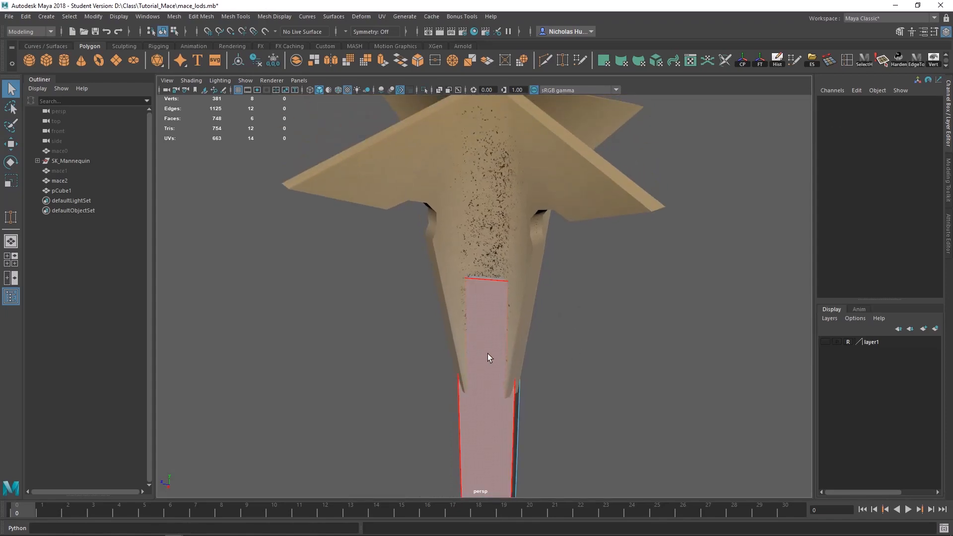
left_click(492, 277)
right_click_drag(583, 289, 576, 460, "shift")
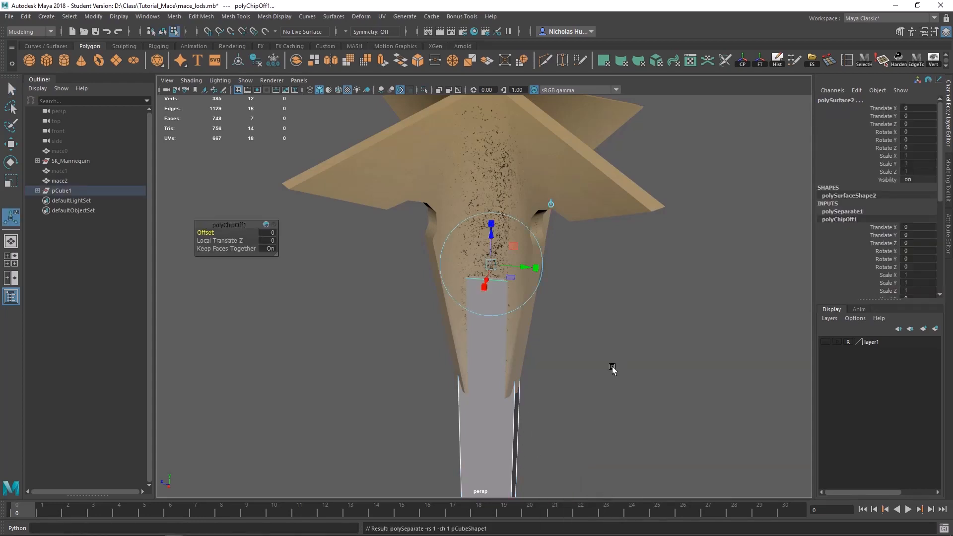
key("q")
left_click(591, 377)
right_click_drag(597, 392, 528, 416)
right_click_drag(511, 253, 561, 239)
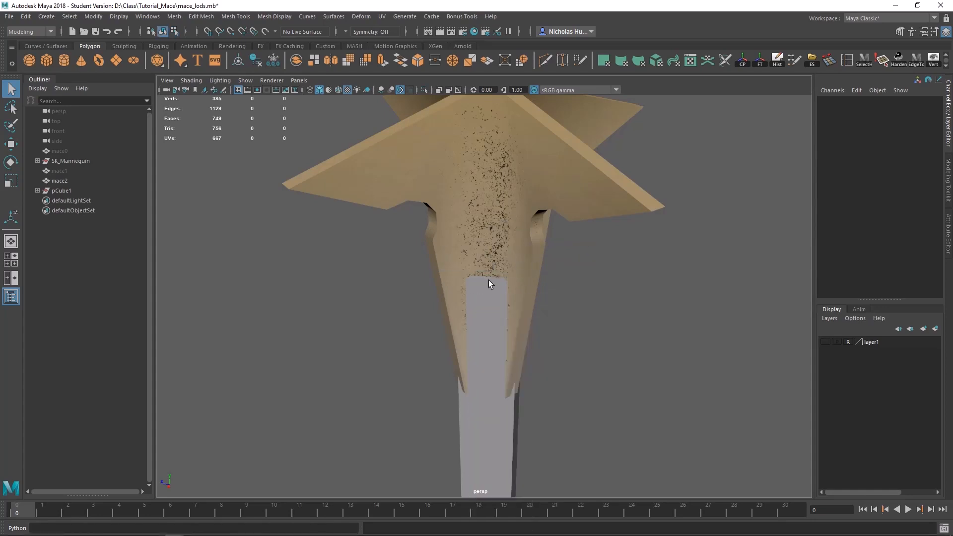
Step: Extrude the duplicated face upward through the winged head with a Local Translate Z of 15.386
left_click(488, 280)
left_click_drag(504, 279, 496, 300, "alt")
key("w")
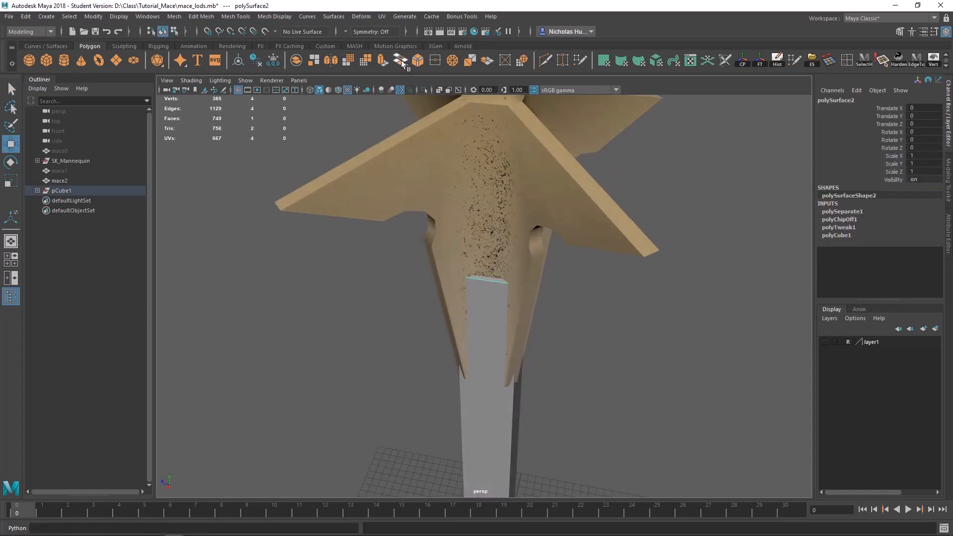
left_click(380, 58)
left_click_drag(588, 403, 578, 365, "alt")
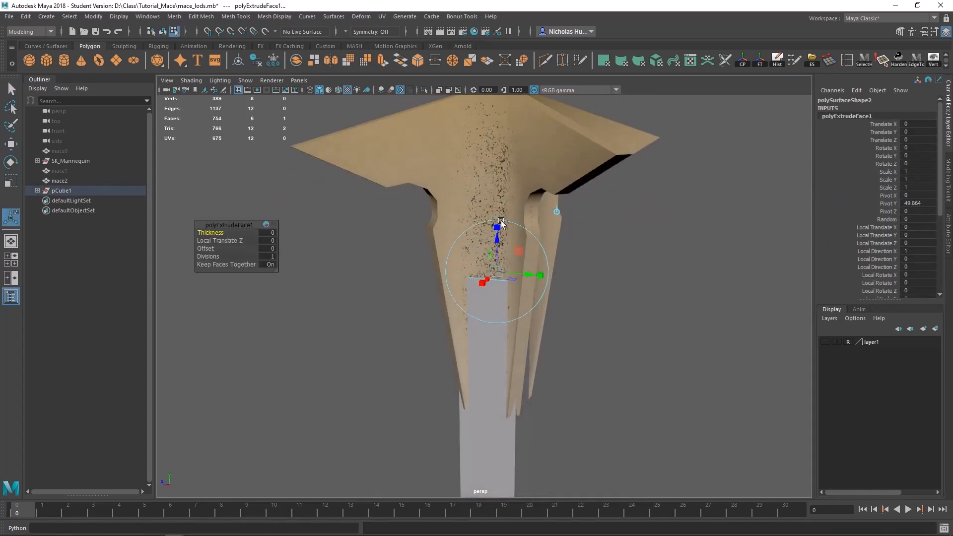
left_click_drag(498, 235, 480, 113)
middle_click_drag(536, 184, 557, 349, "alt")
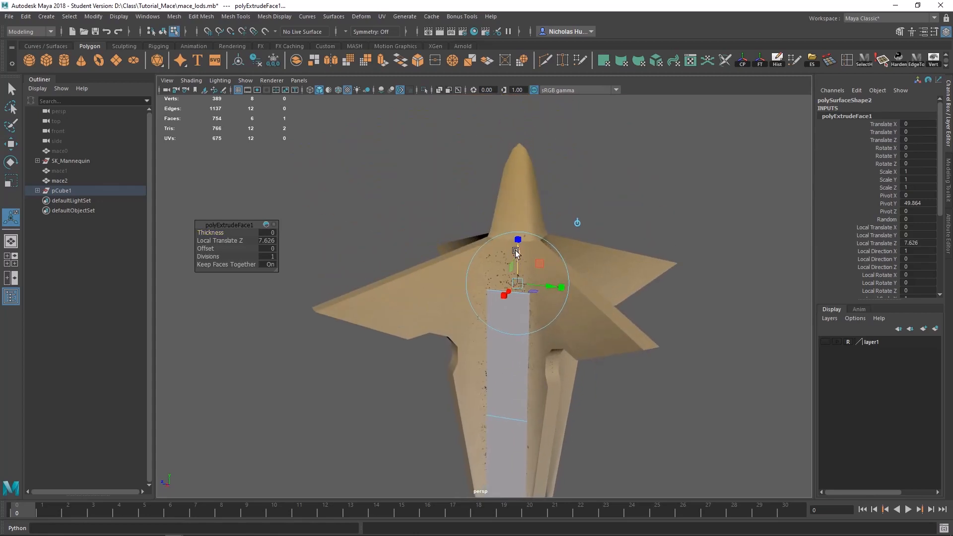
left_click_drag(515, 250, 511, 164)
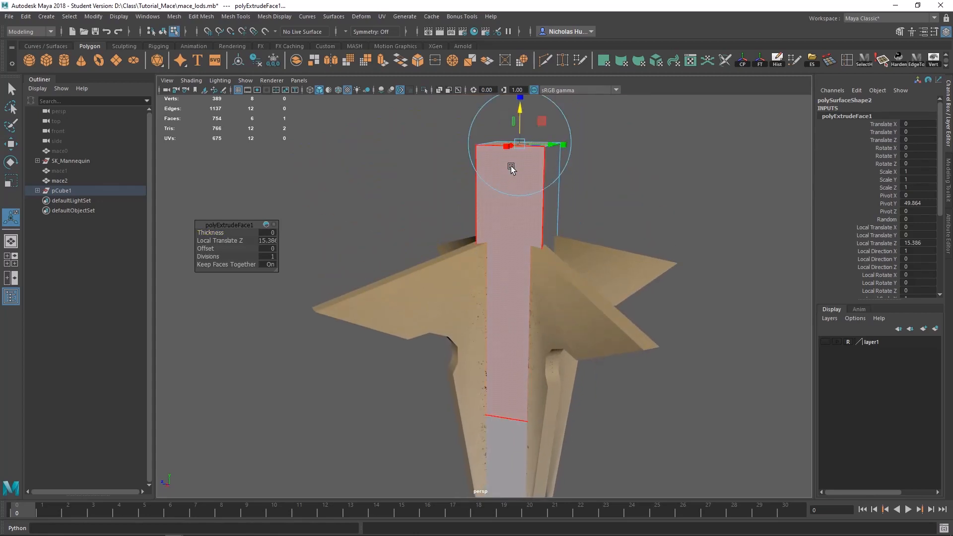
key("q")
right_click(507, 206)
right_click_drag(507, 207, 542, 190)
Step: Finish the face extrusion and centre the pivot of the upper box piece at the mace head
left_click_drag(542, 190, 530, 252, "alt")
key("w")
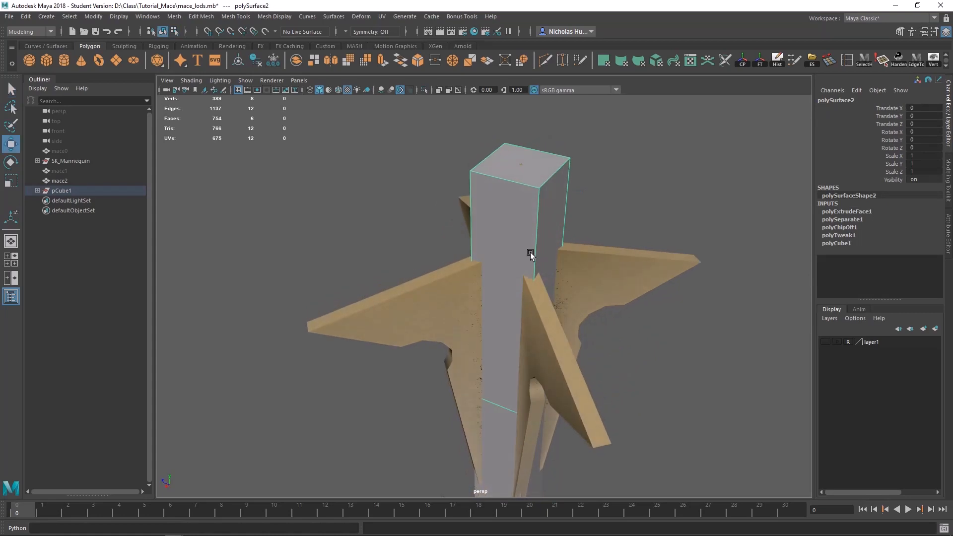
key("r")
right_click_drag(656, 364, 529, 351, "alt")
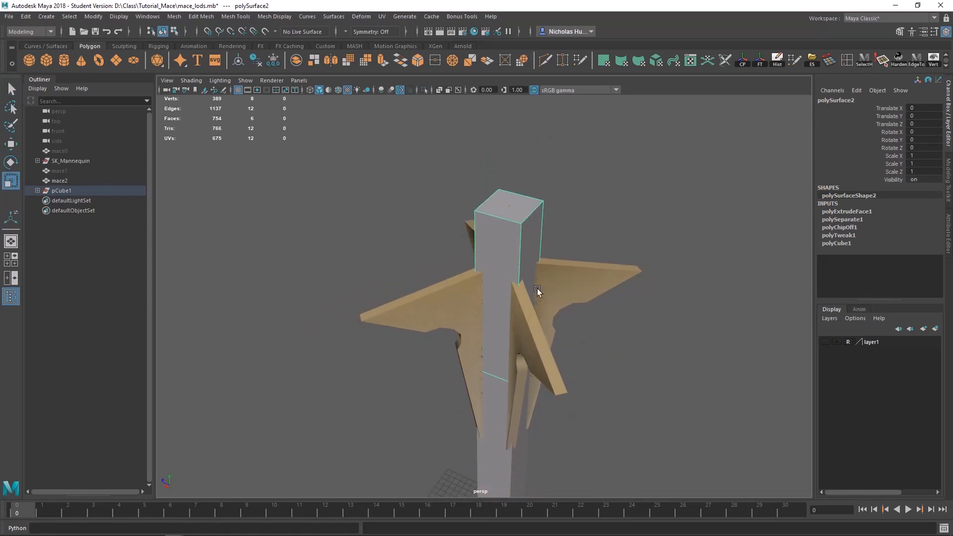
left_click_drag(581, 312, 626, 407, "alt")
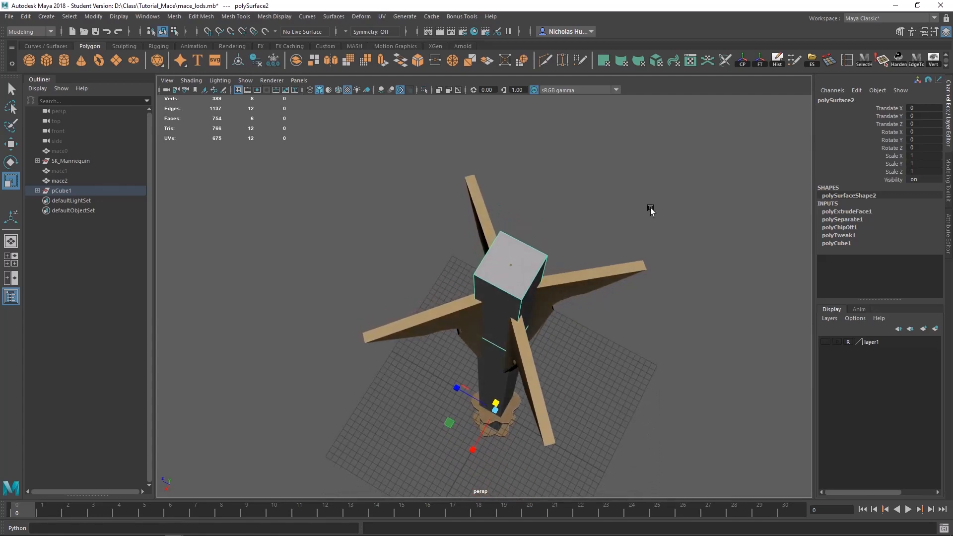
left_click(743, 61)
left_click_drag(671, 207, 529, 221, "alt")
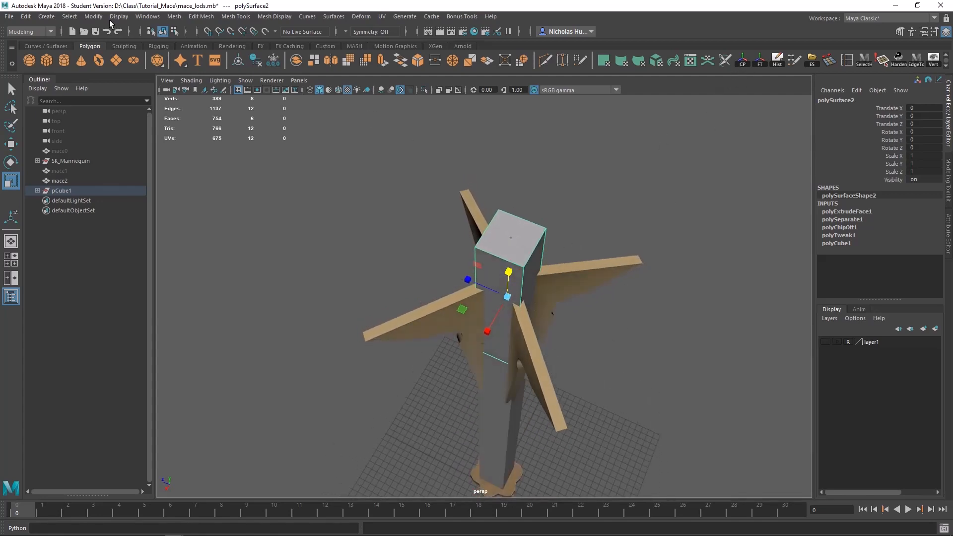
left_click(89, 18)
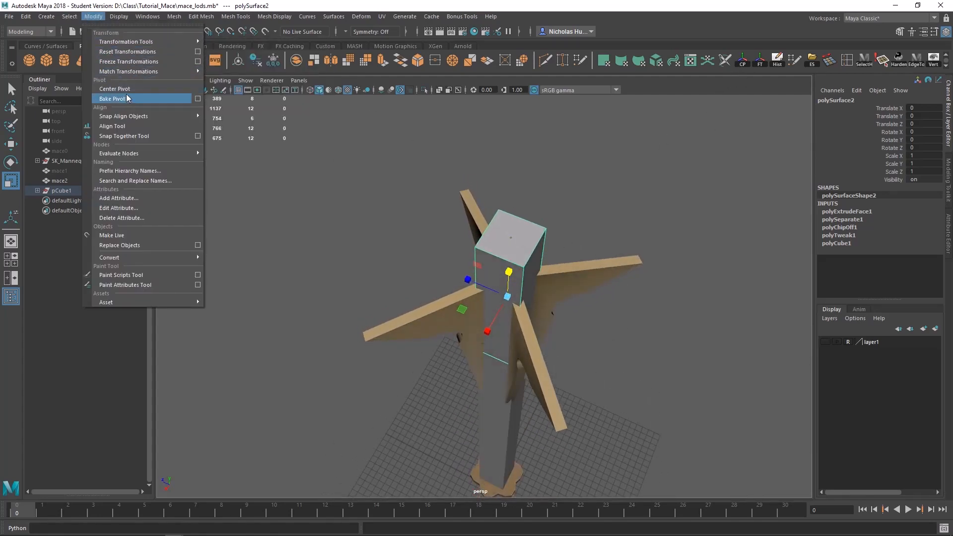
Step: Scale the upper box outward around the winged head to 3.156 in X and 2.745 in Z
left_click_drag(368, 284, 318, 302, "alt")
left_click_drag(457, 323, 403, 358)
left_click_drag(476, 276, 436, 227)
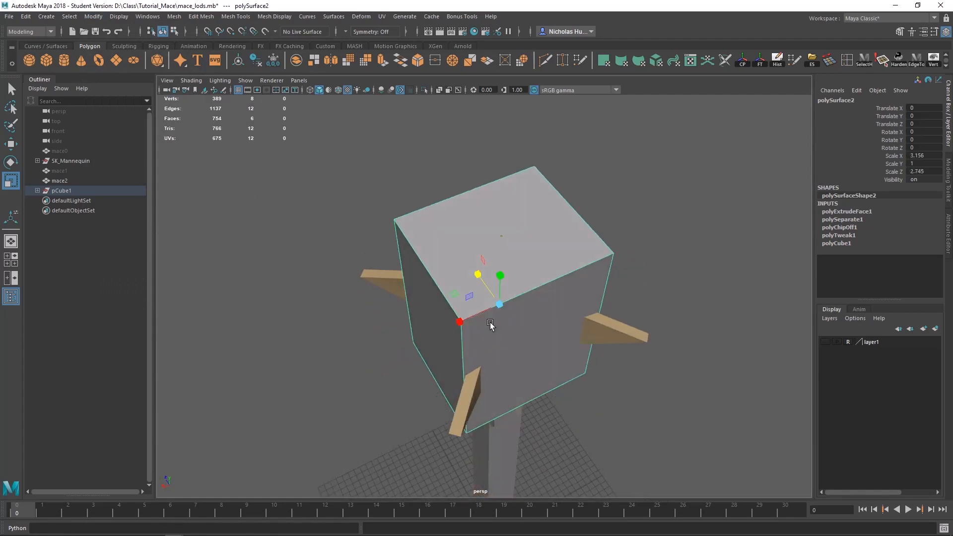
right_click_drag(508, 252, 504, 285)
Step: Move one side face of the head box outward in Z, vertex-snapped to the tip of a wing
left_click(500, 355)
left_click_drag(499, 356, 597, 331, "alt")
right_click_drag(597, 332, 622, 359, "alt")
key("w")
left_click_drag(691, 292, 384, 256, "alt")
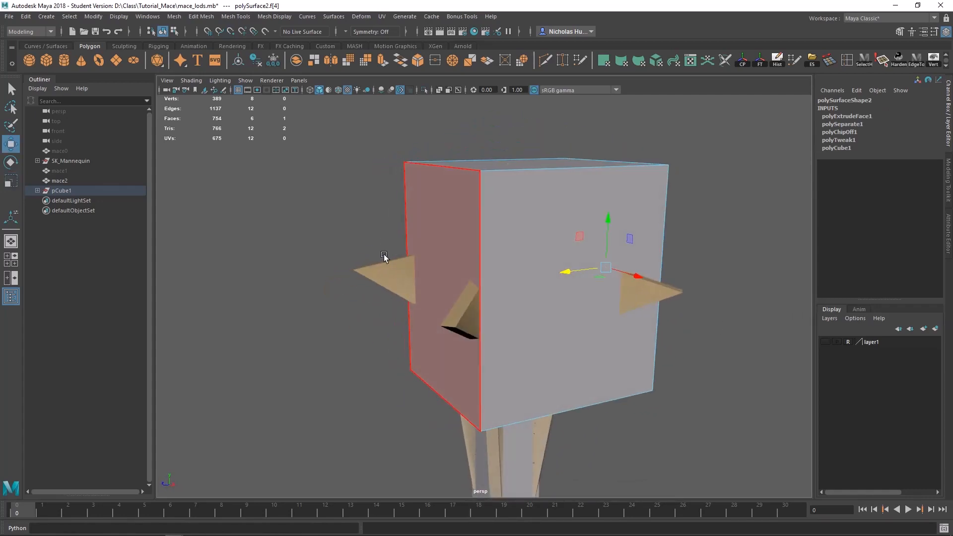
left_click(451, 218)
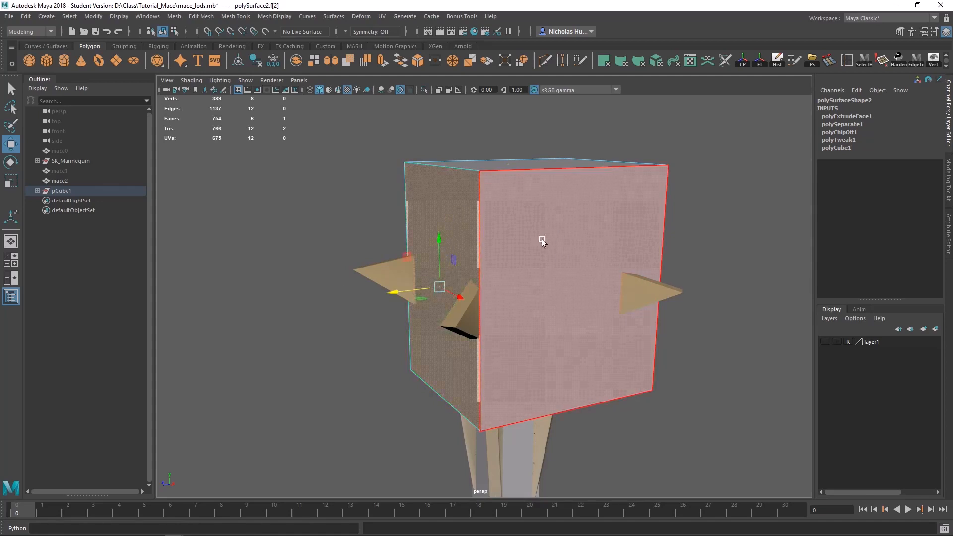
key("v")
left_click_drag(394, 296, 372, 305)
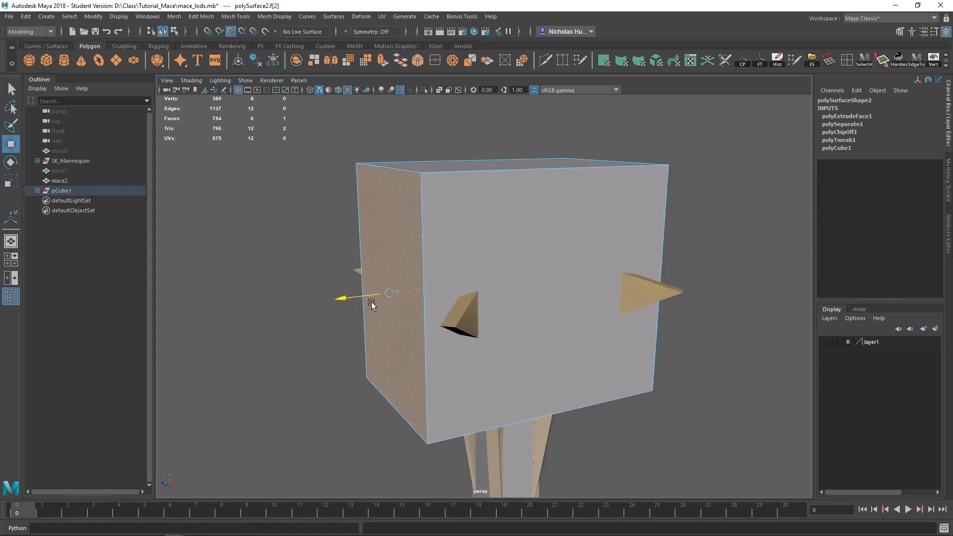
key("v")
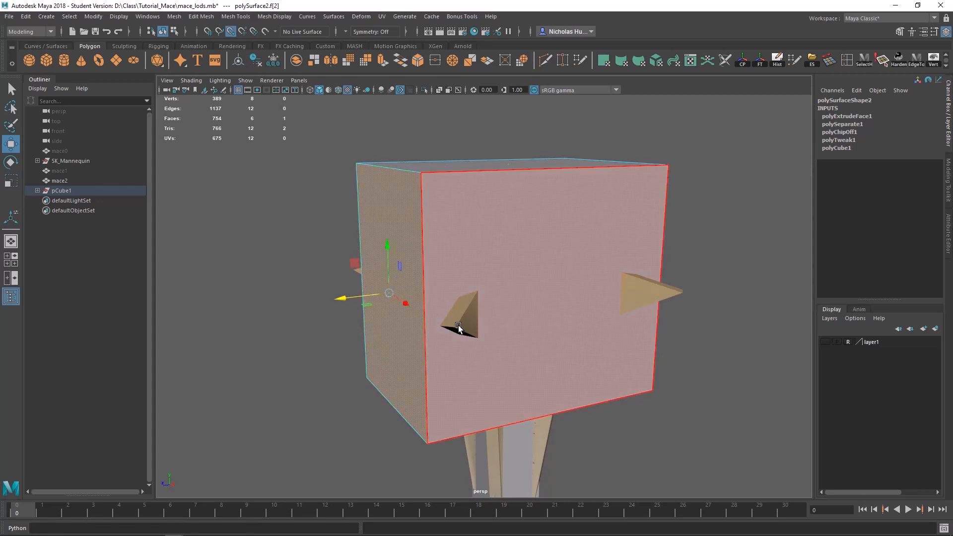
middle_click_drag(456, 323, 456, 332)
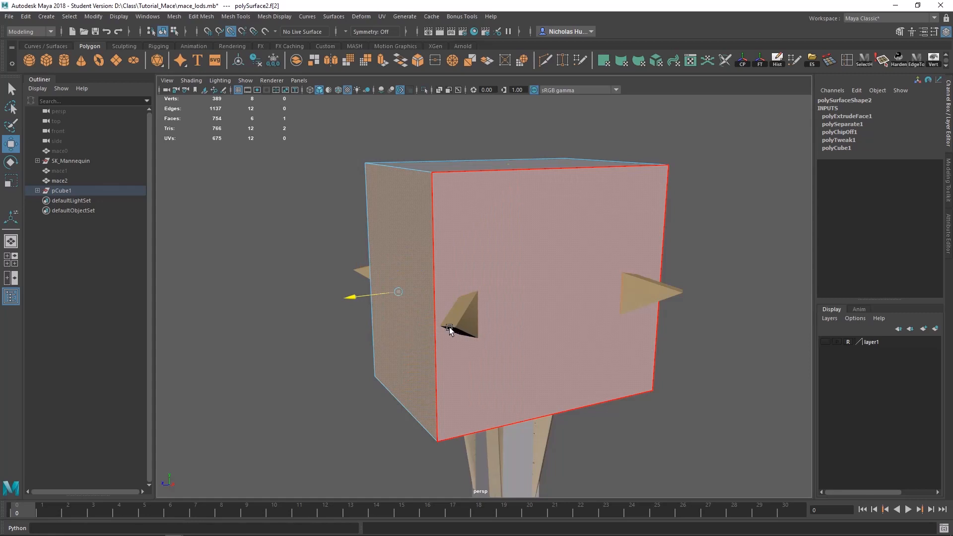
middle_click_drag(449, 330, 440, 328)
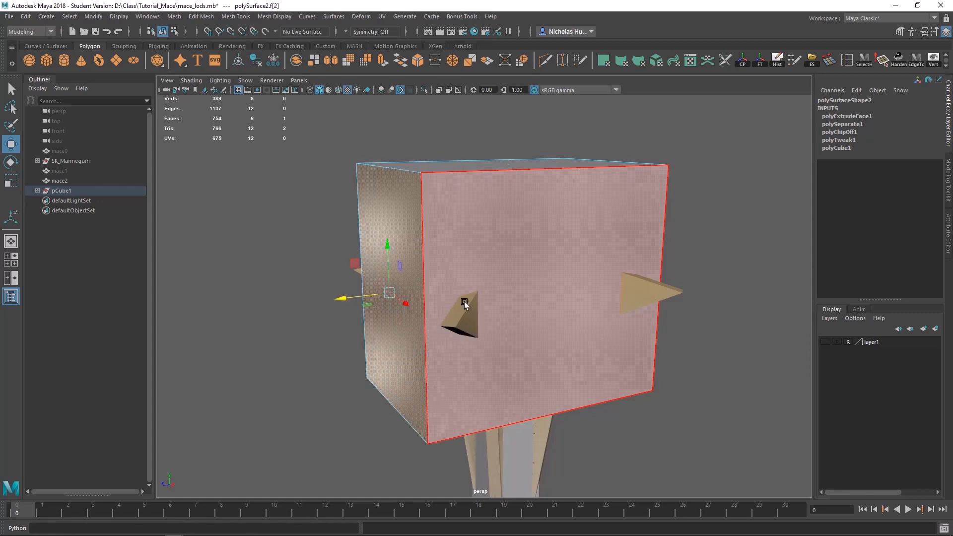
Step: Snap two more side faces of the head box along their axes to the outer wing tips
left_click_drag(464, 301, 576, 292, "alt")
left_click(577, 292)
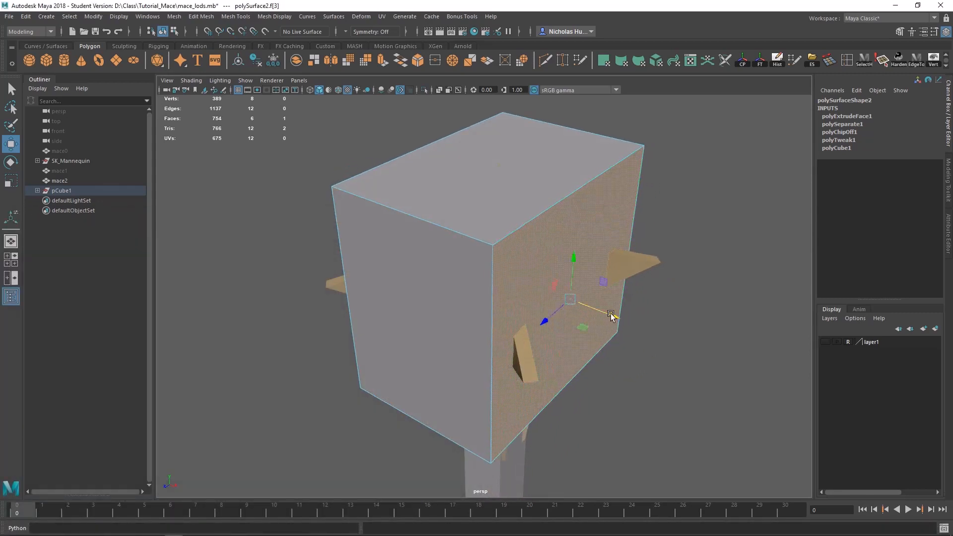
middle_click_drag(662, 262, 665, 281)
left_click_drag(708, 332, 645, 328, "alt")
left_click(433, 287)
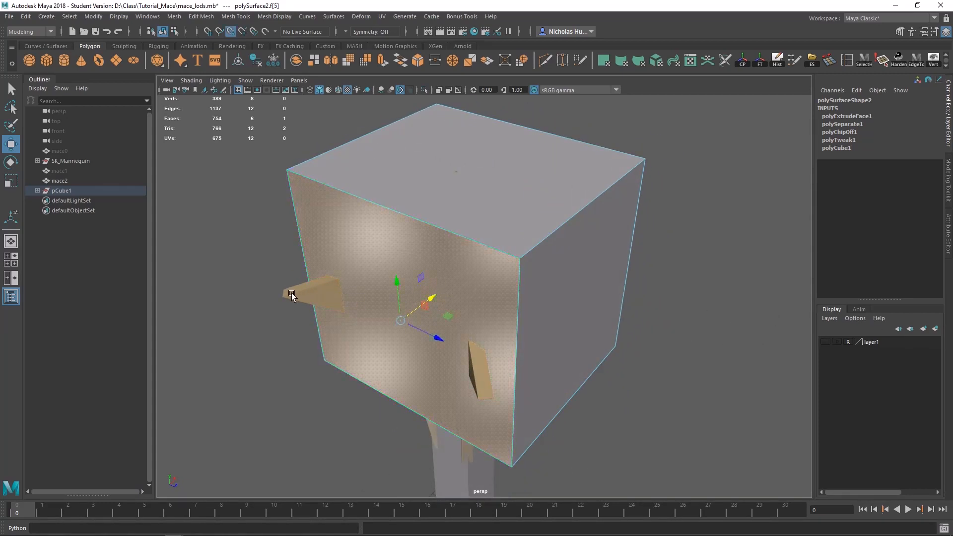
middle_click_drag(360, 303, 281, 302)
Step: Examine the underside of the head box and its fit around the winged head from several angles
left_click_drag(446, 310, 454, 213, "alt")
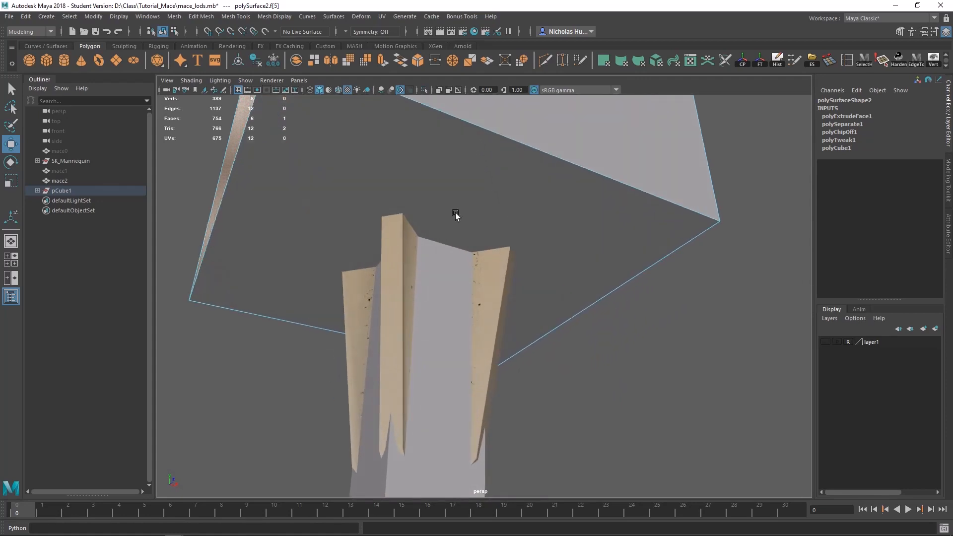
left_click_drag(527, 255, 426, 332, "alt")
left_click(448, 221)
key("q")
left_click_drag(502, 258, 382, 364, "alt")
scroll(532, 326, "down", 5)
scroll(463, 297, "up", 5)
scroll(463, 297, "up", 2)
left_click_drag(432, 308, 711, 160, "alt")
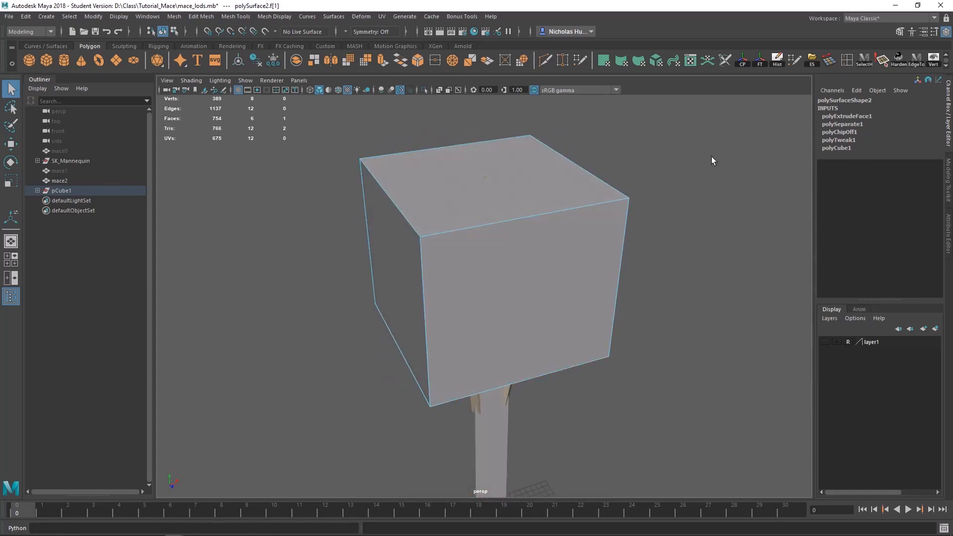
Step: Insert one centred edge loop in each direction across the head box, using Multiple edge loops set to 1
double_click(844, 61)
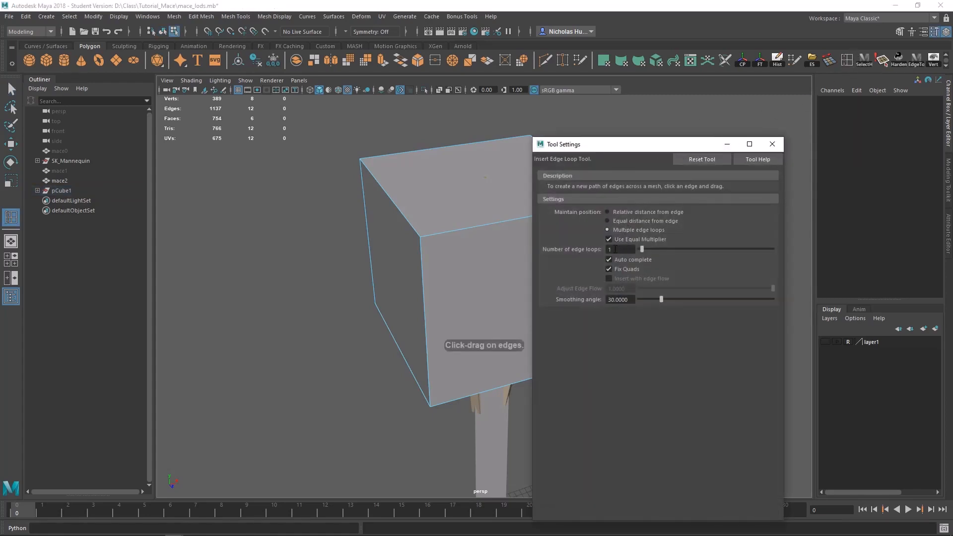
left_click_drag(611, 144, 674, 126)
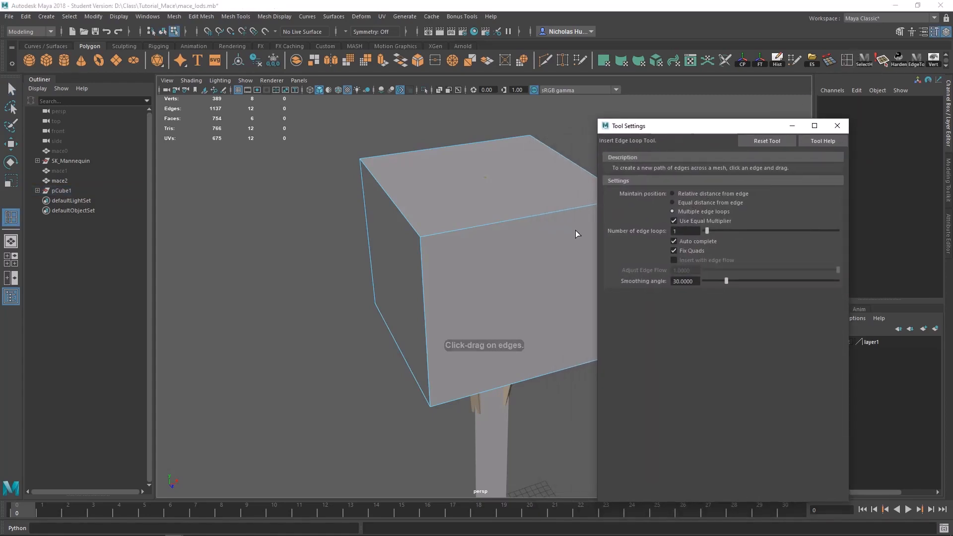
left_click(526, 219)
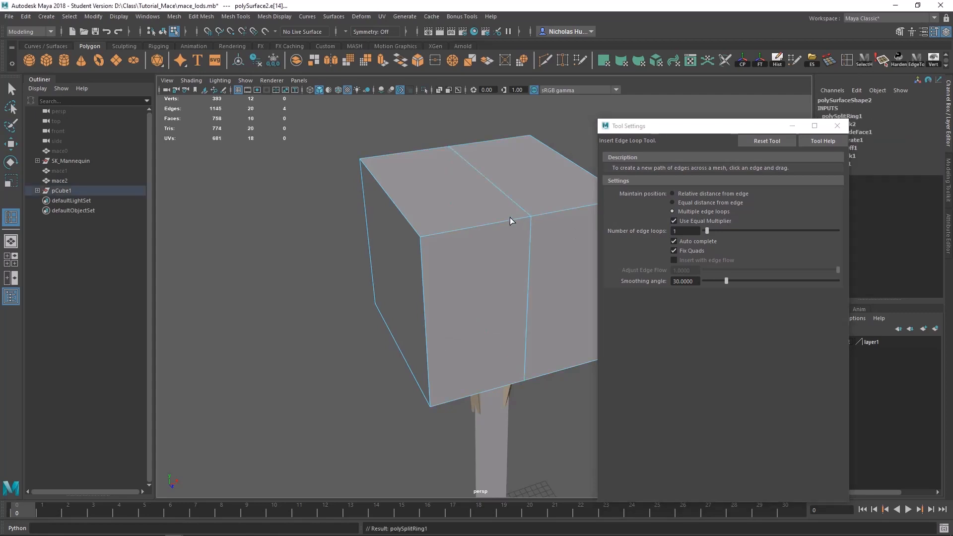
left_click(393, 202)
left_click_drag(404, 202, 504, 203, "alt")
middle_click_drag(503, 203, 441, 209, "alt")
Step: Select the perimeter edges of the head box's top and lower them to the wings, leaving the centre vertex as an apex
key("q")
right_click_drag(440, 209, 441, 181)
double_click(446, 234)
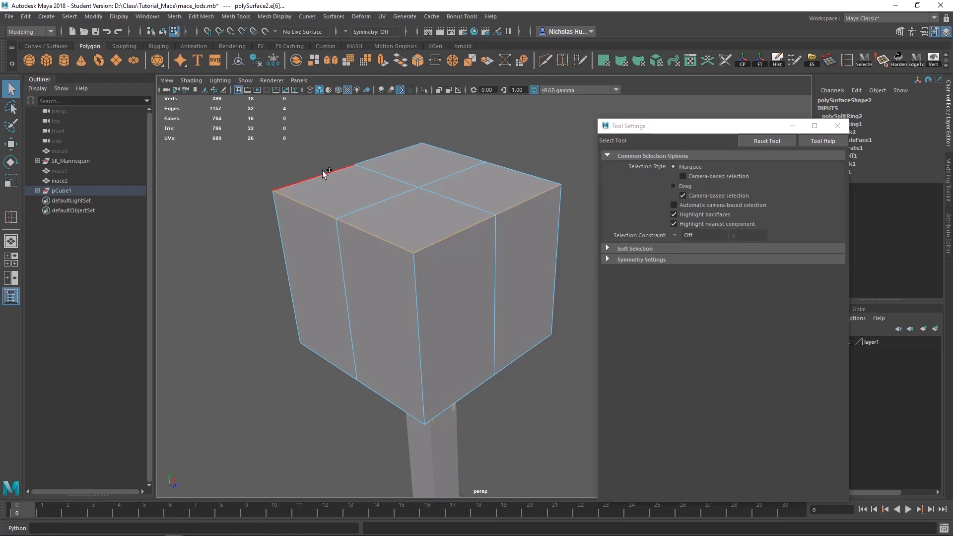
double_click(497, 169, "shift")
left_click_drag(472, 203, 486, 162, "alt")
key("w")
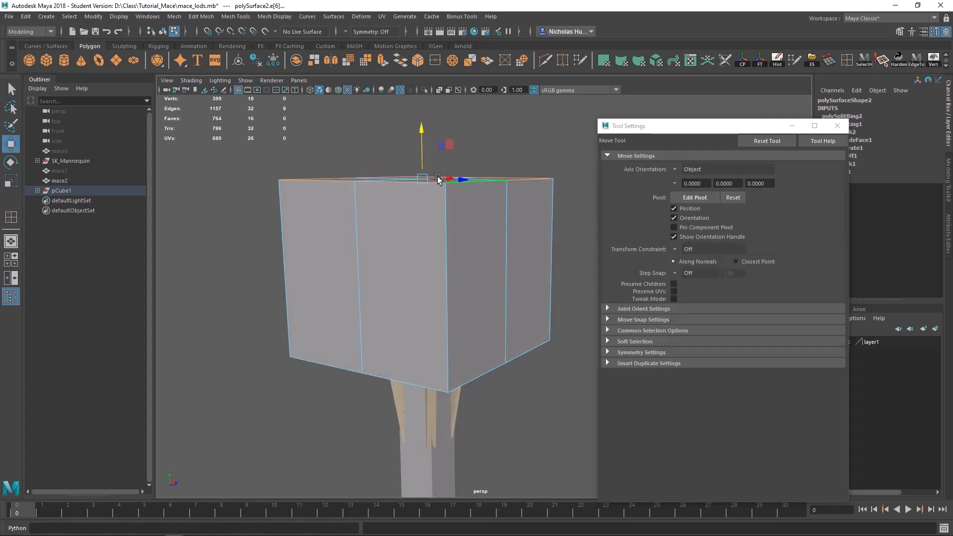
left_click_drag(419, 141, 426, 245)
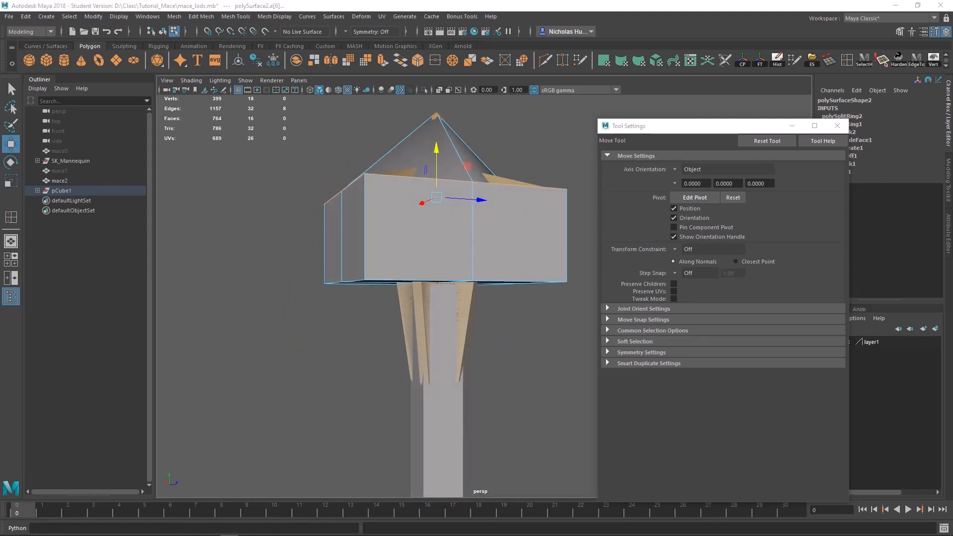
Step: Check how the pyramid-shaped top covers the mace wings from all sides and close the tool settings
left_click_drag(403, 145, 257, 162, "alt")
middle_click_drag(258, 162, 298, 278, "alt")
right_click_drag(298, 278, 444, 344, "alt")
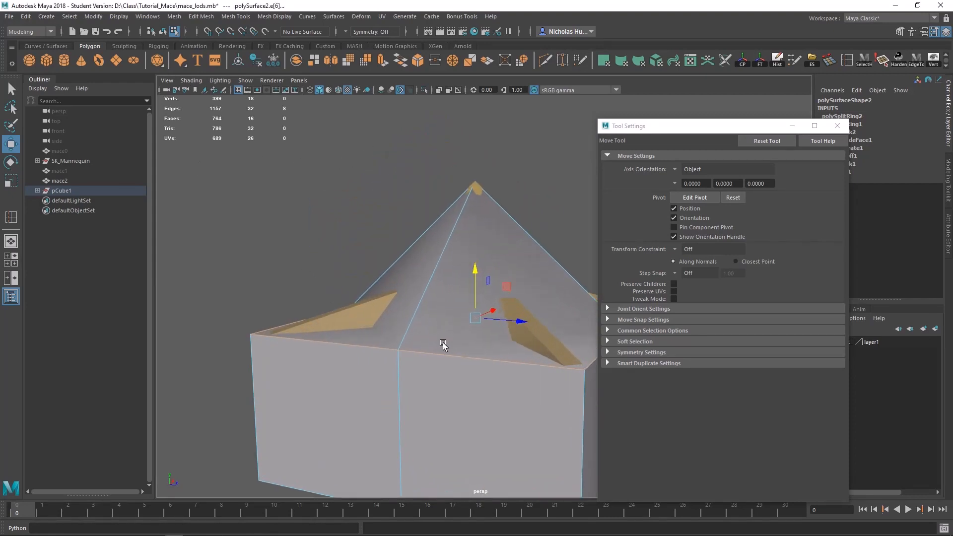
left_click_drag(445, 344, 428, 317, "alt")
left_click_drag(323, 330, 367, 293, "alt")
left_click(837, 126)
left_click_drag(558, 219, 615, 192, "alt")
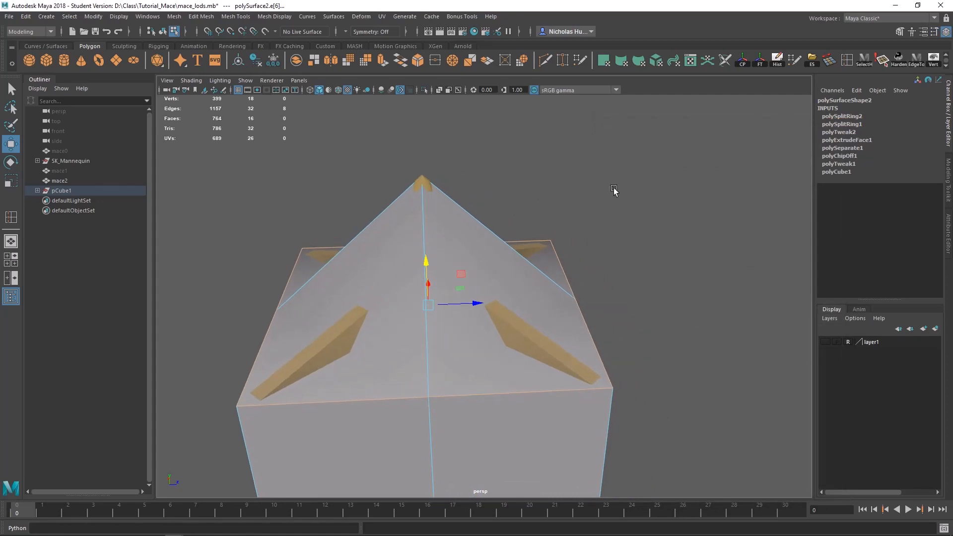
right_click_drag(615, 195, 561, 194)
left_click_drag(545, 194, 575, 171, "alt")
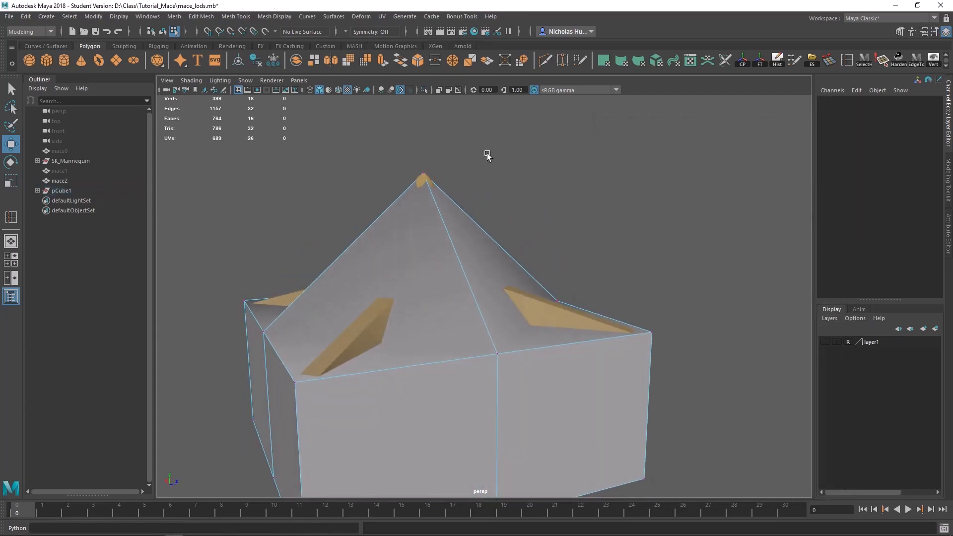
Step: Join the pyramid's apex vertex to one upper corner vertex with Connect Components
left_click_drag(461, 151, 366, 214)
left_click(271, 431, "shift")
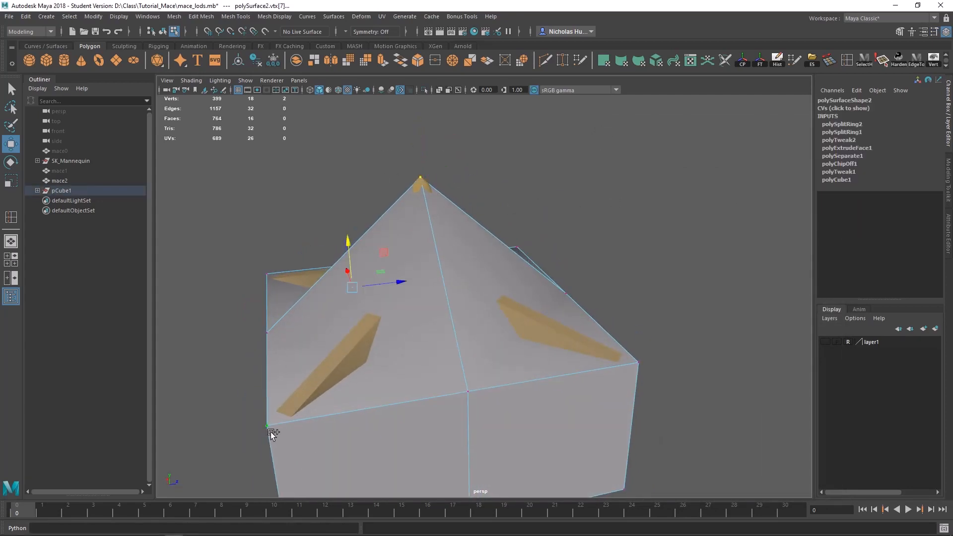
right_click(464, 250, "shift")
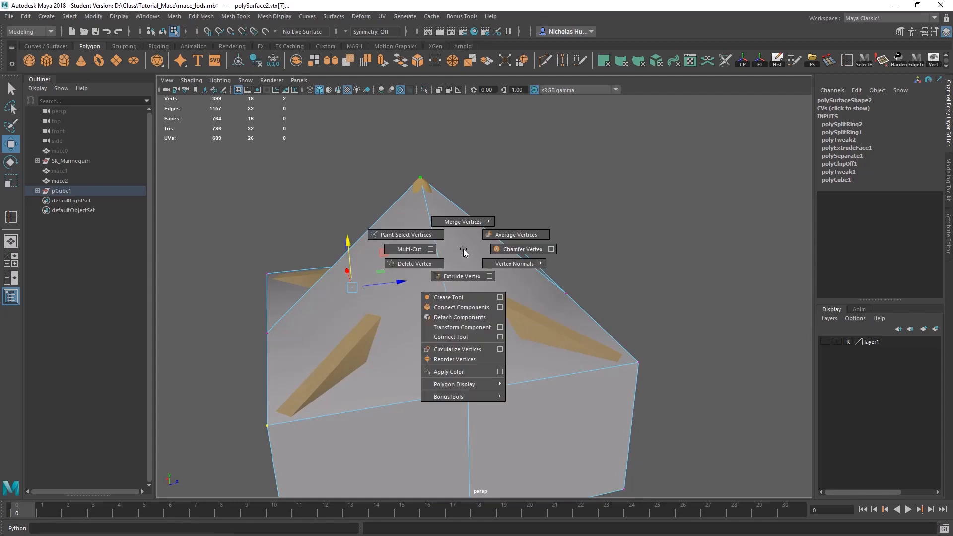
left_click(461, 309)
Step: Repeat Connect Components between the apex and each of the three remaining upper corners of the head mesh
left_click_drag(327, 341, 385, 419, "alt")
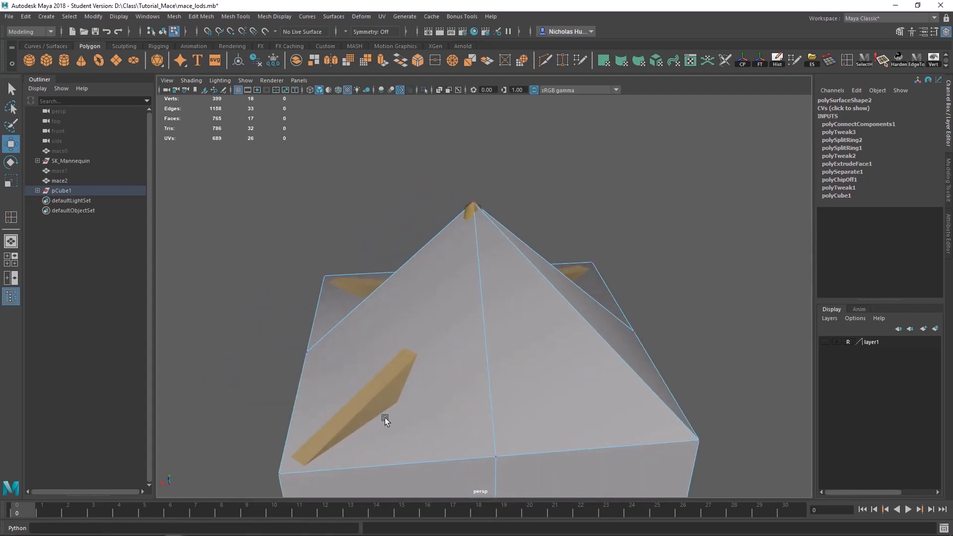
middle_click_drag(385, 419, 410, 350, "alt")
left_click(305, 399)
left_click(485, 179, "shift")
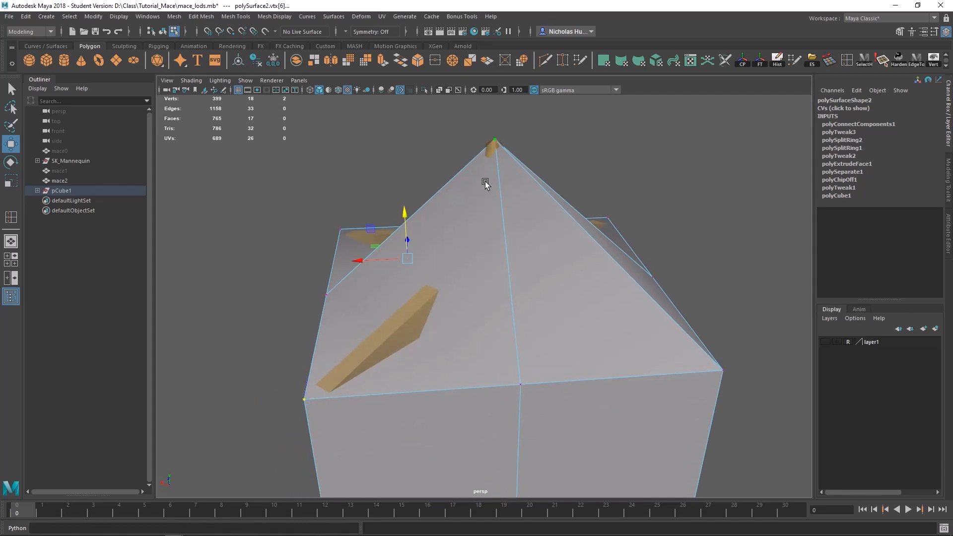
key("g")
left_click_drag(400, 226, 460, 292, "alt")
left_click(304, 307)
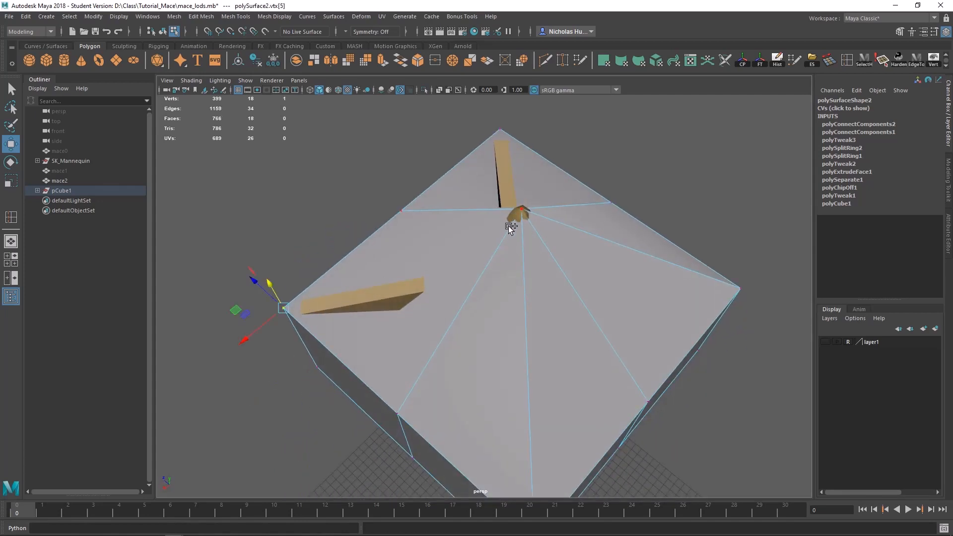
left_click(508, 226, "shift")
key("g")
left_click(500, 134)
left_click(529, 207, "shift")
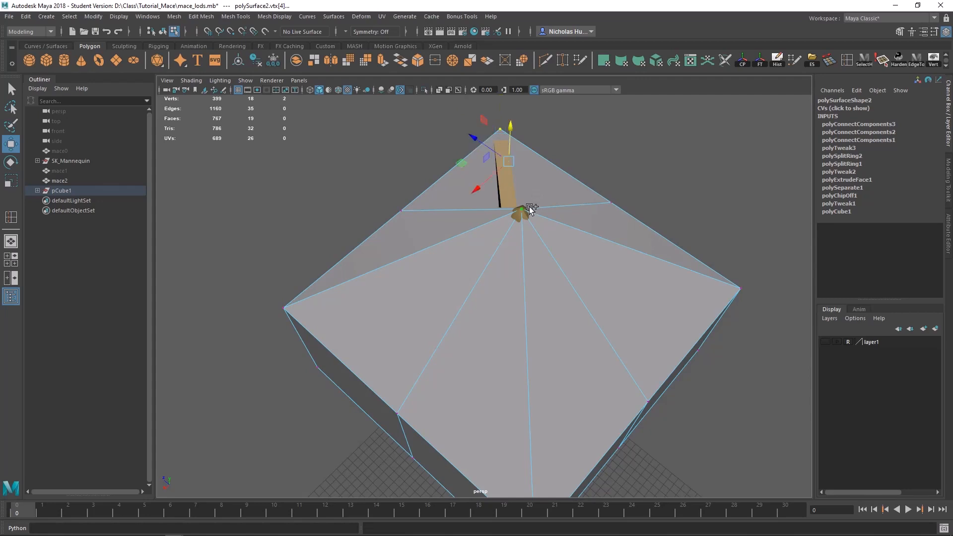
key("g")
Step: Select the head mesh's bottom vertices and raise them to the underside of the wide wing section
left_click_drag(529, 207, 559, 239, "alt")
right_click_drag(559, 237, 499, 230)
left_click_drag(696, 265, 140, 404)
key("w")
left_click_drag(466, 260, 490, 197)
left_click_drag(517, 343, 487, 397, "alt")
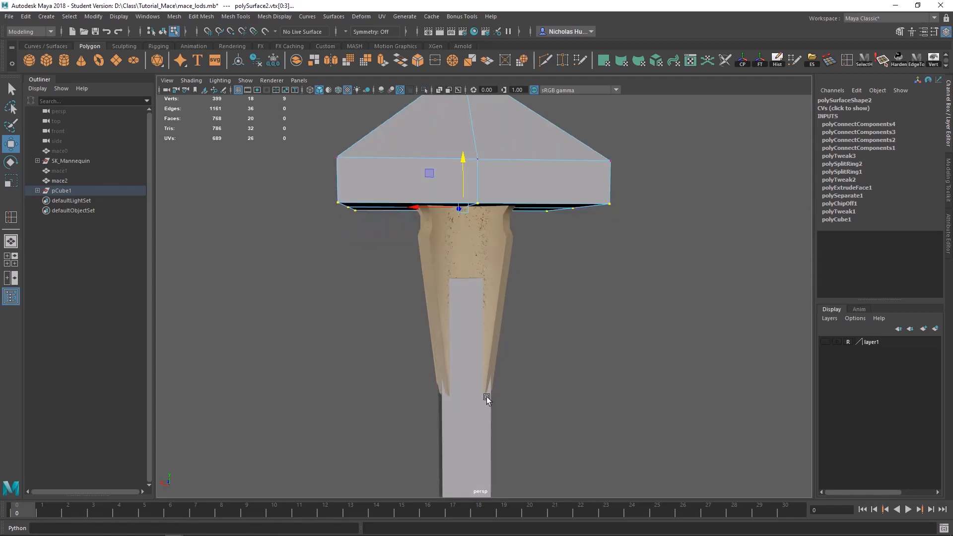
middle_click_drag(487, 397, 484, 356, "alt")
Step: Select the handle box's top vertices and move them up to meet the underside of the head mesh
key("q")
right_click(477, 416)
right_click_drag(531, 221, 531, 221)
left_click(467, 455)
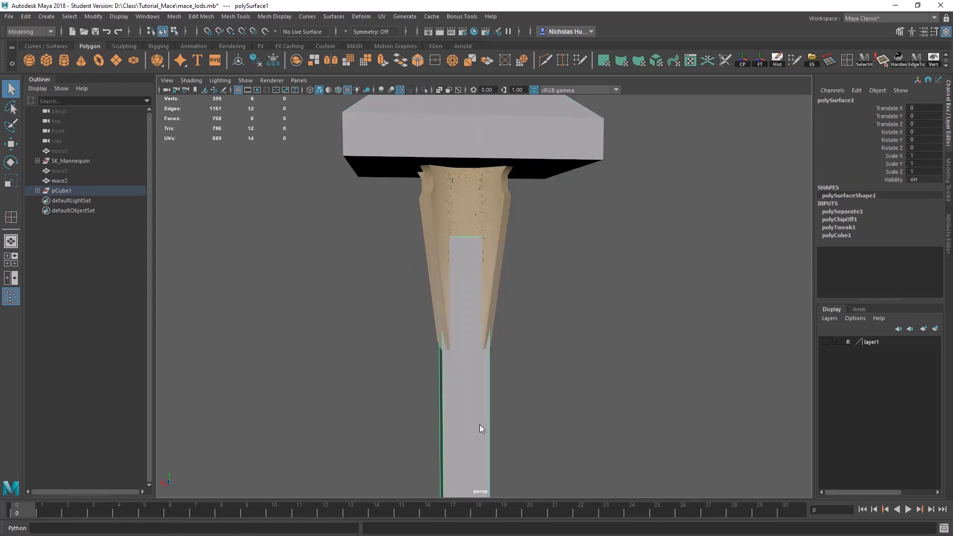
right_click_drag(480, 424, 432, 235)
left_click_drag(502, 221, 400, 251)
key("w")
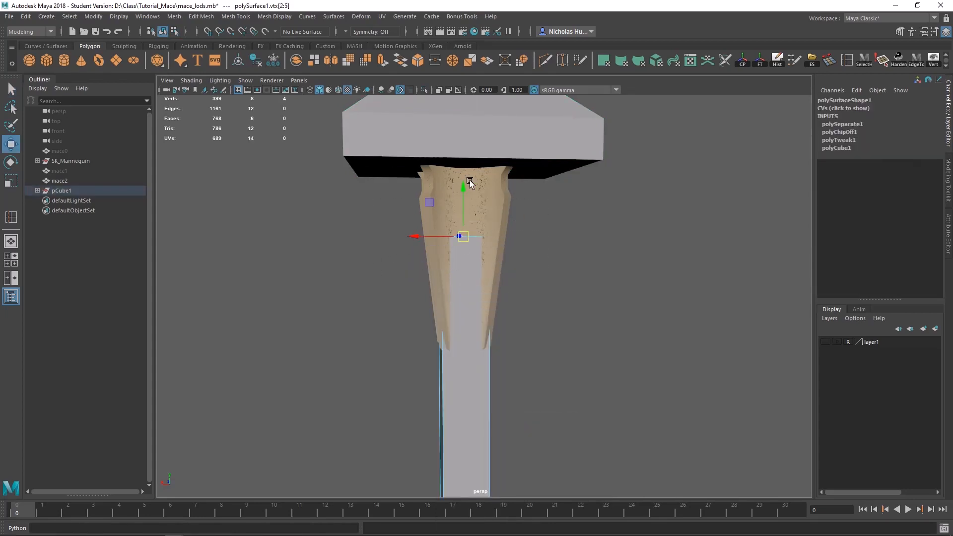
left_click_drag(470, 183, 475, 185)
middle_click_drag(597, 162, 603, 159)
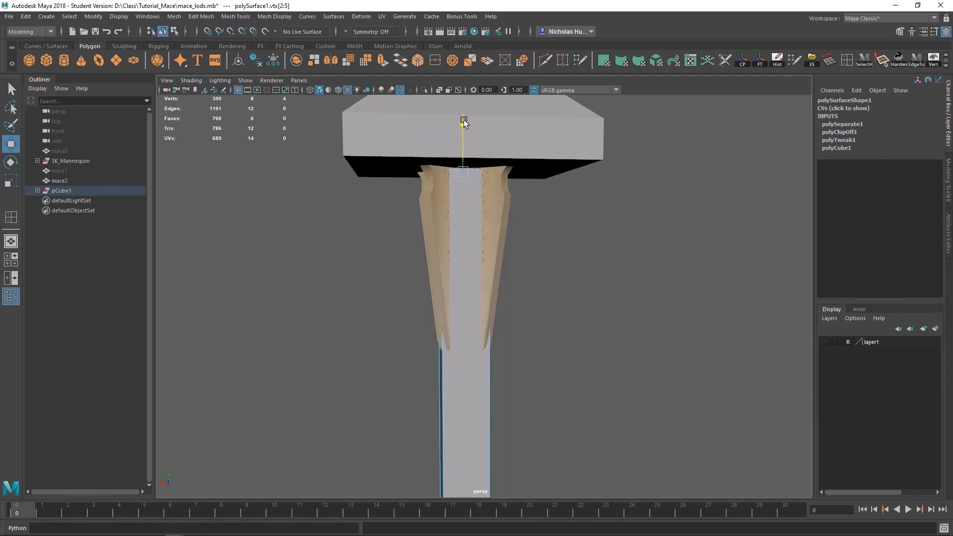
Step: Merge the redundant mid-edge vertices on three sides of the head collision mesh into the neighbouring corner vertices
middle_click_drag(429, 137, 431, 365, "alt")
right_click_drag(431, 365, 511, 361, "alt")
left_click(478, 260)
right_click_drag(479, 253, 535, 239)
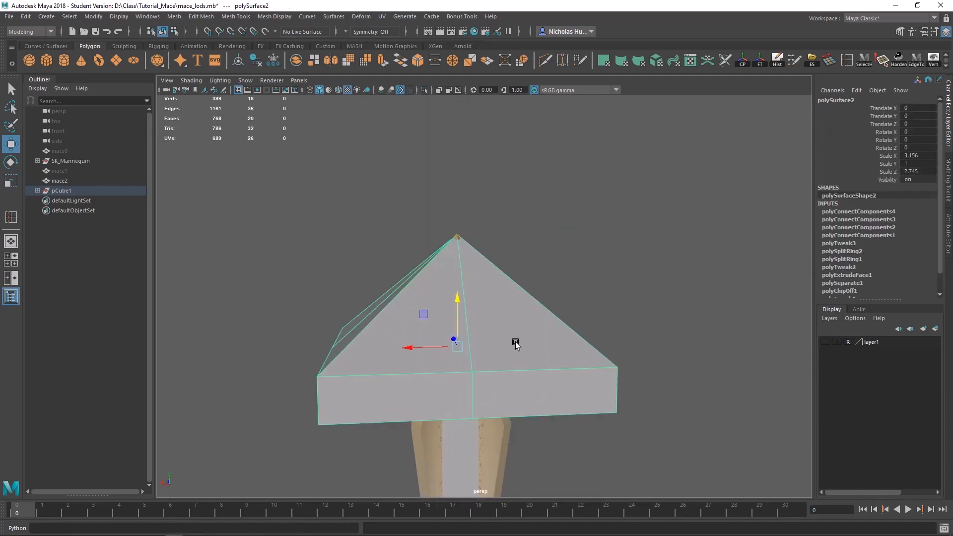
left_click_drag(516, 344, 471, 349, "alt")
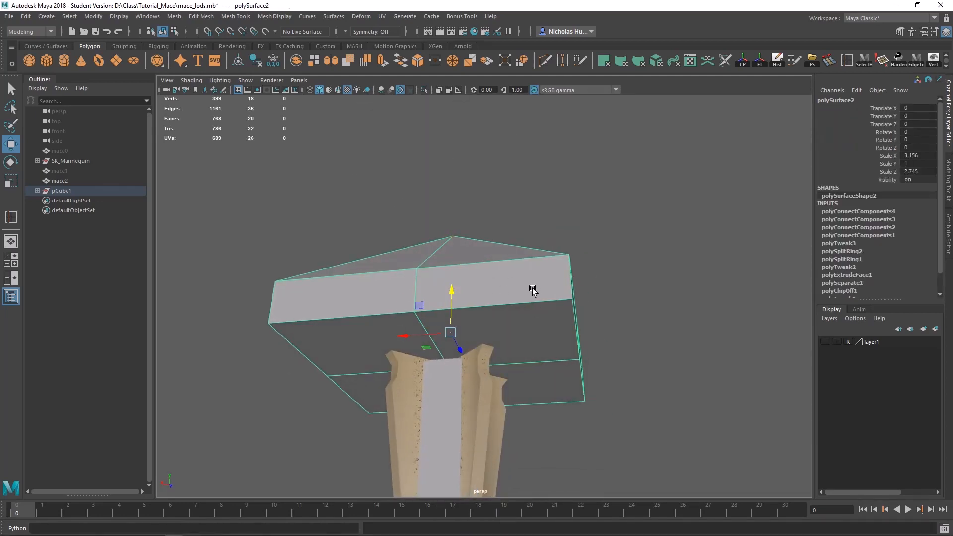
left_click_drag(532, 287, 553, 304, "alt")
right_click_drag(552, 252, 552, 225)
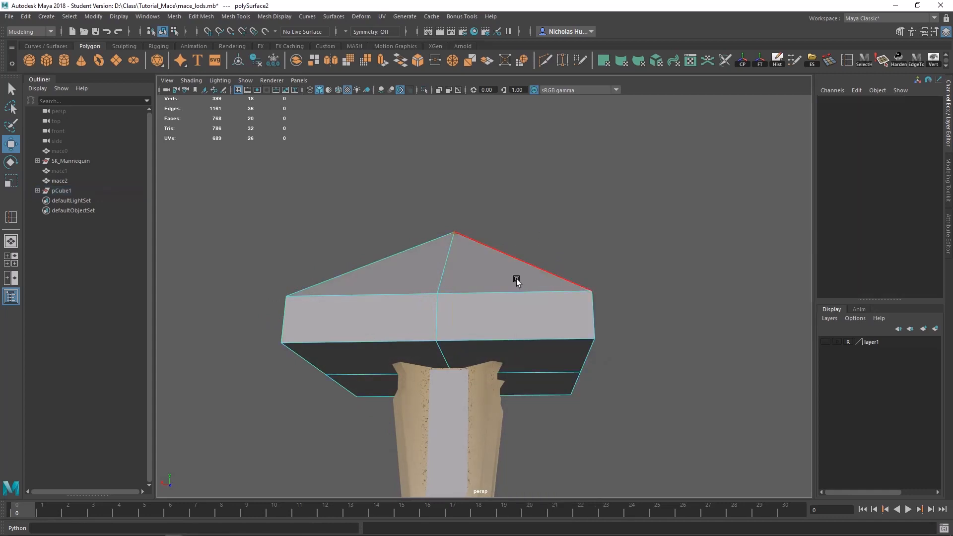
left_click(446, 308)
right_click(563, 317)
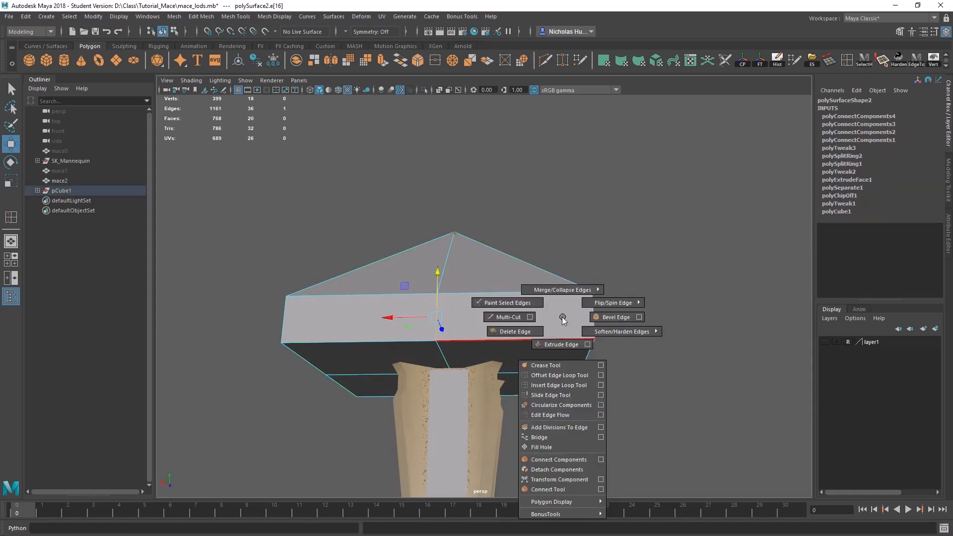
mouse_move(562, 316)
right_mouse_down("shift")
mouse_move(565, 288)
mouse_move(560, 314)
right_mouse_up("shift")
left_click_drag(575, 317, 402, 350)
left_click_drag(600, 347, 599, 346)
left_click_drag(600, 347, 457, 289, "alt")
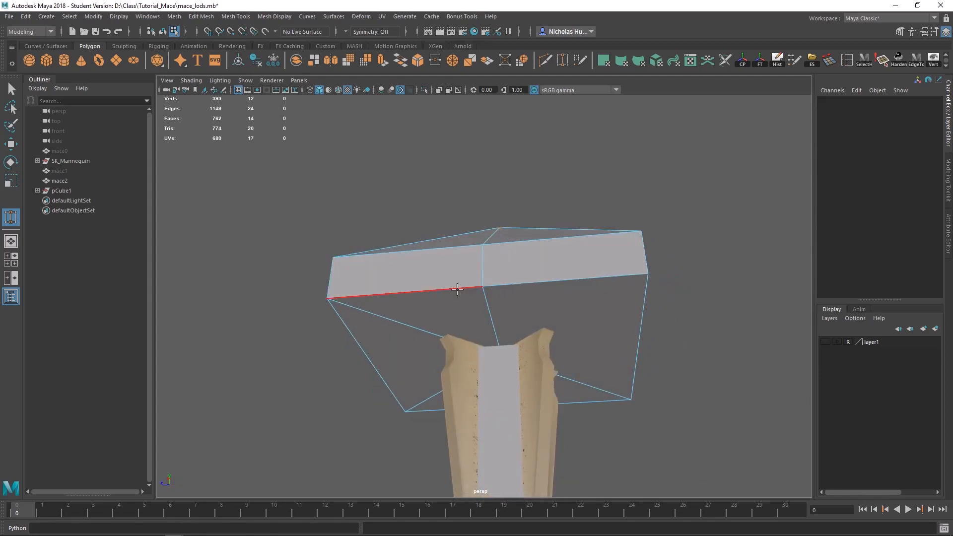
Step: Merge the last two mid-edge vertices on the head mesh's remaining side into its corner vertices
left_click_drag(495, 264, 639, 261)
left_click_drag(638, 261, 487, 277, "alt")
right_click_drag(469, 226, 581, 176)
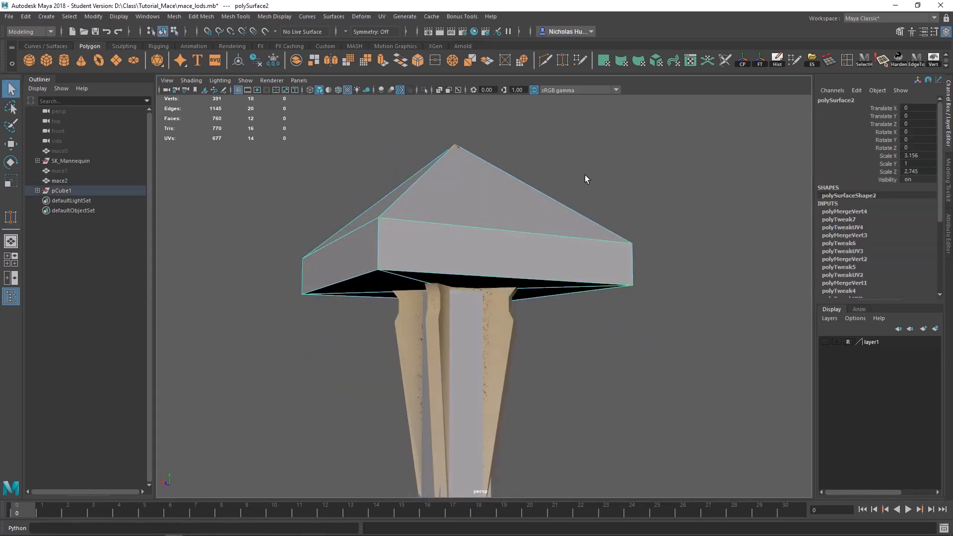
Step: Delete the construction history of the head collision mesh
scroll(591, 293, "down", 3)
scroll(591, 298, "down", 2)
left_click(777, 60)
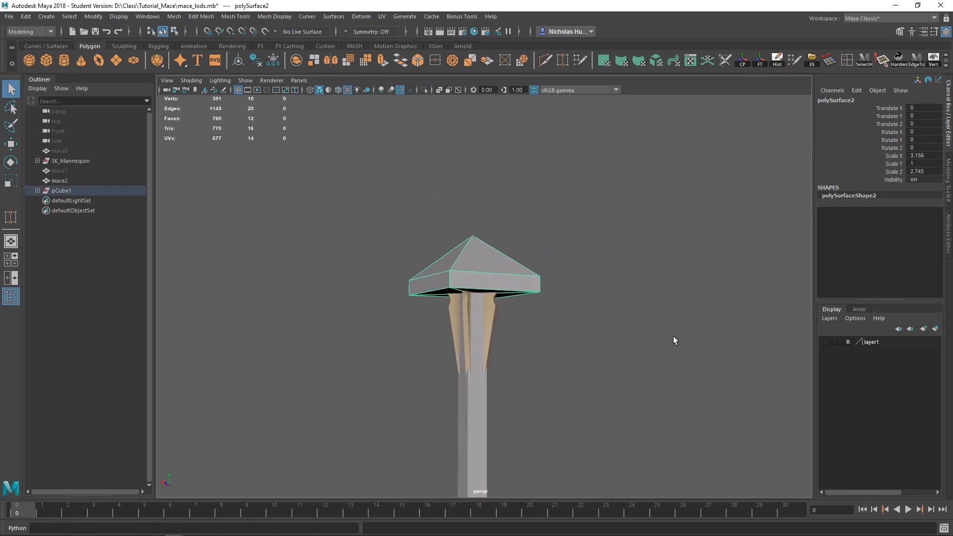
Step: Select the handle collision box, the head collision mesh and mace1 in turn to review the meshes and their names
left_click_drag(673, 338, 487, 356, "alt")
left_click(486, 356)
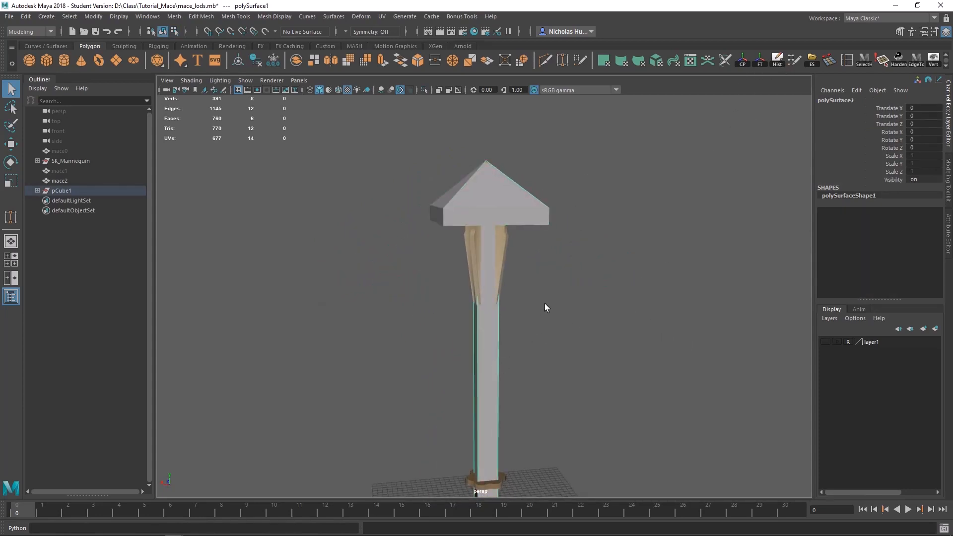
left_click(489, 204)
scroll(513, 213, "up", 3)
left_click_drag(575, 253, 573, 252, "alt")
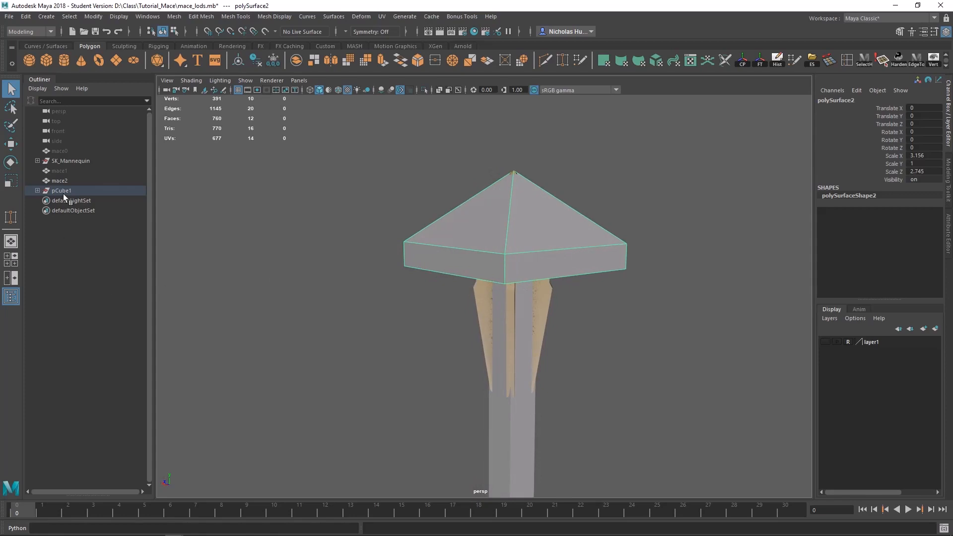
left_click(60, 171)
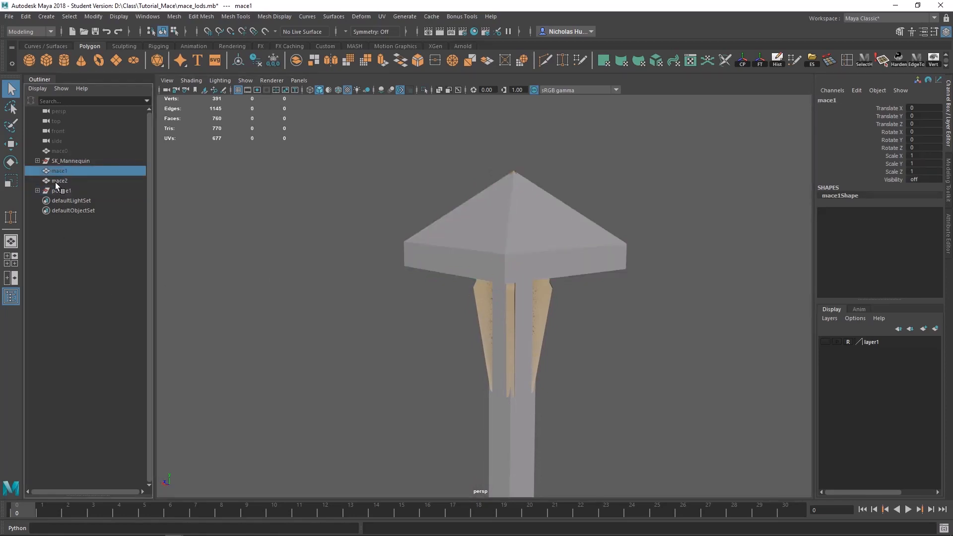
mouse_move(468, 262)
left_mouse_down("alt")
mouse_move(561, 237)
mouse_move(550, 226)
mouse_move(621, 219)
mouse_move(493, 219)
mouse_move(460, 266)
left_mouse_up("alt")
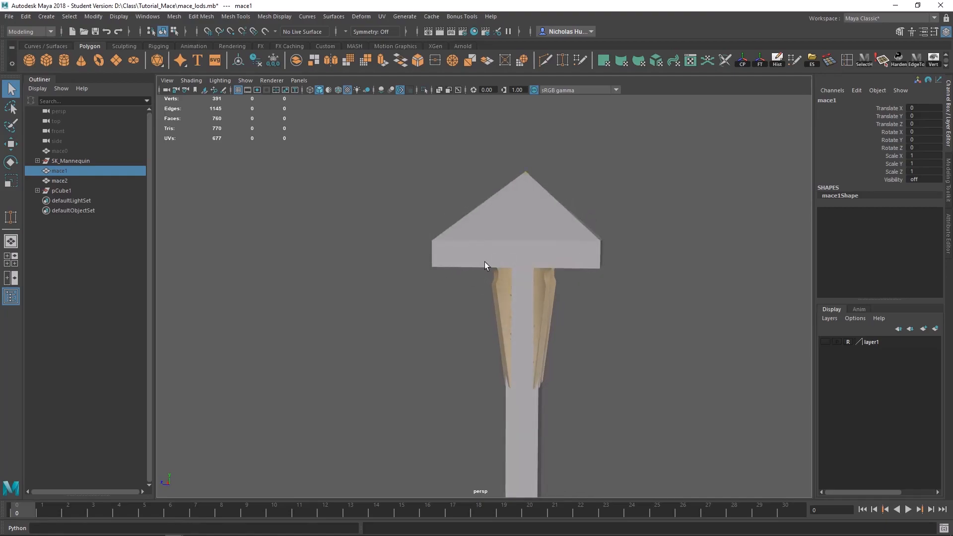
Step: Switch to the browser's FBX Static Mesh Pipeline page and examine the collision naming syntax, highlighting the number suffix of UCX_[RenderMeshName]_##
key("alt+Tab")
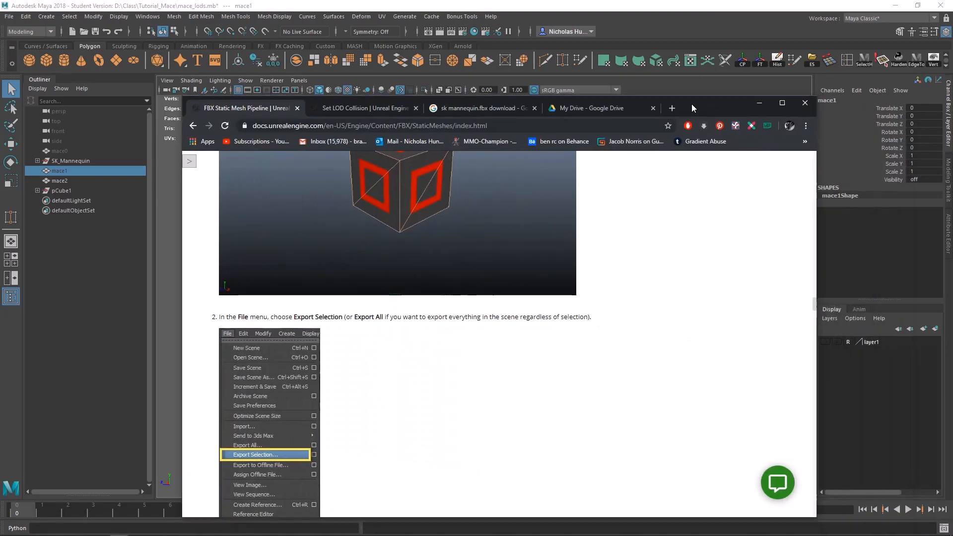
scroll(504, 374, "down", 10)
scroll(505, 378, "up", 15)
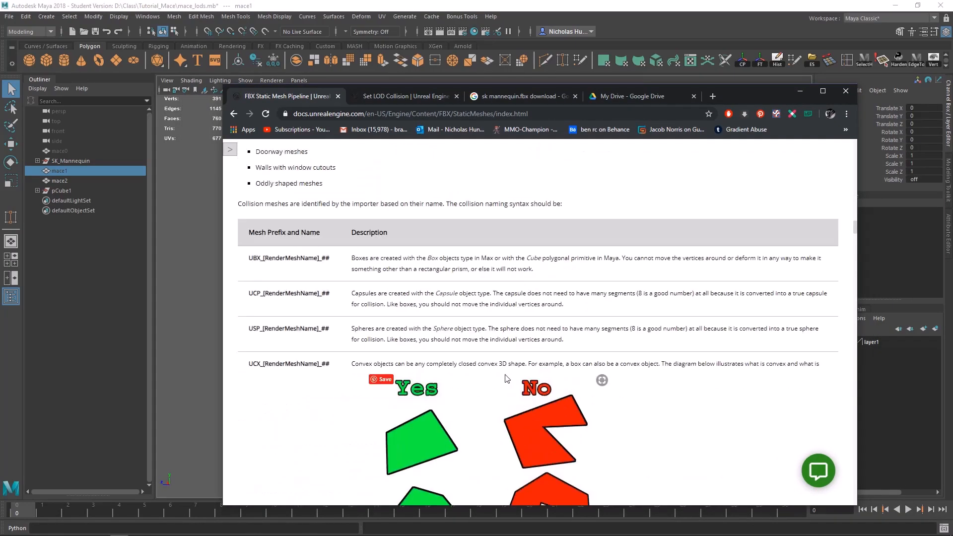
scroll(352, 378, "down", 6)
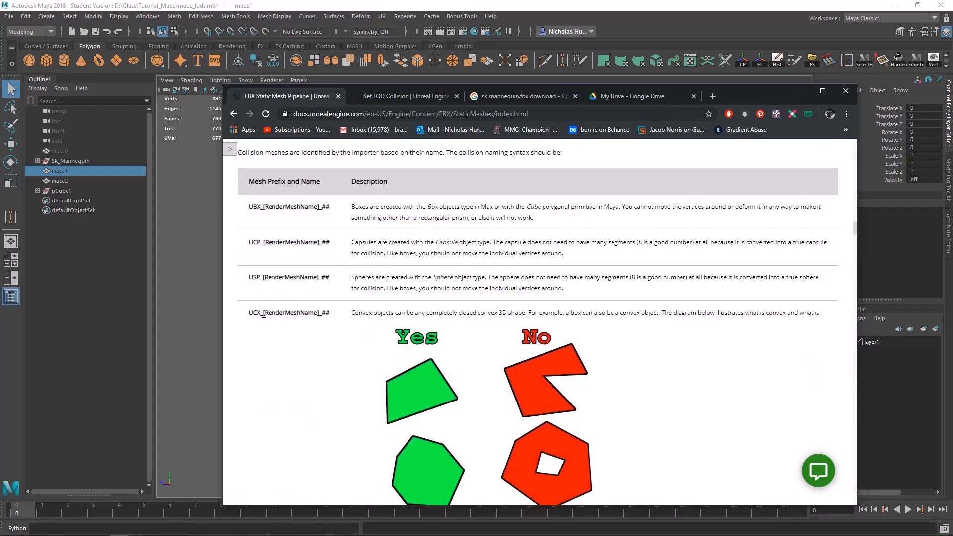
left_click_drag(263, 312, 335, 318)
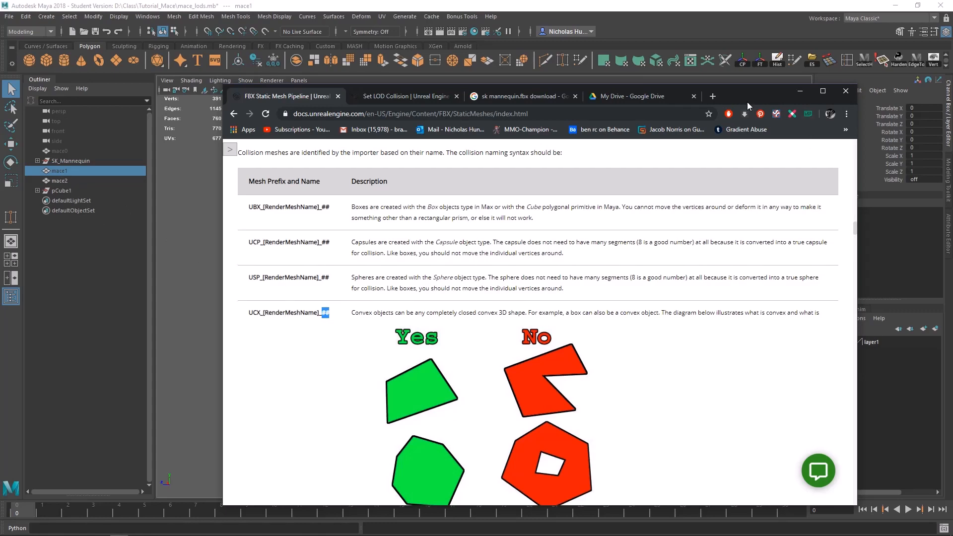
Step: Switch back to Maya and unparent the head and handle collision meshes from the pCube1 group
left_click_drag(746, 99, 952, 138)
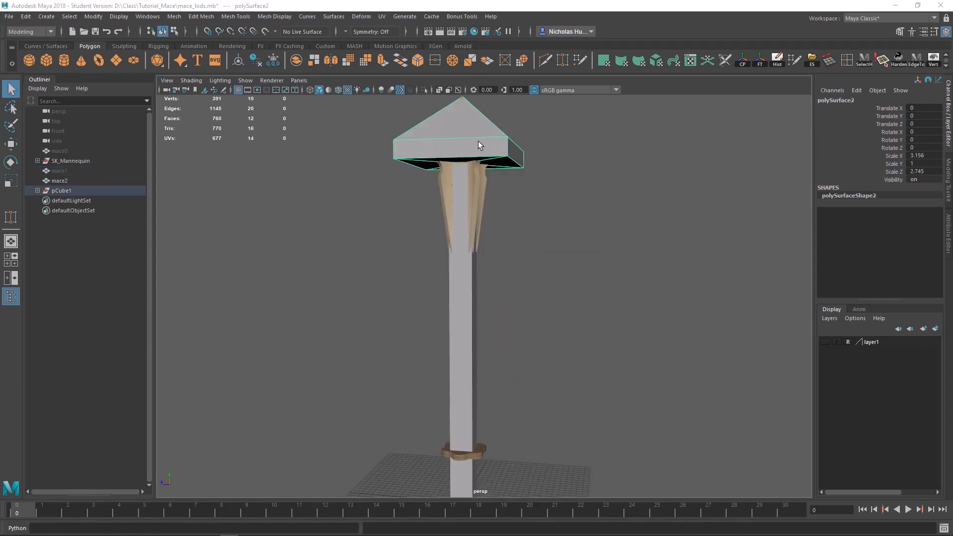
left_click(457, 338)
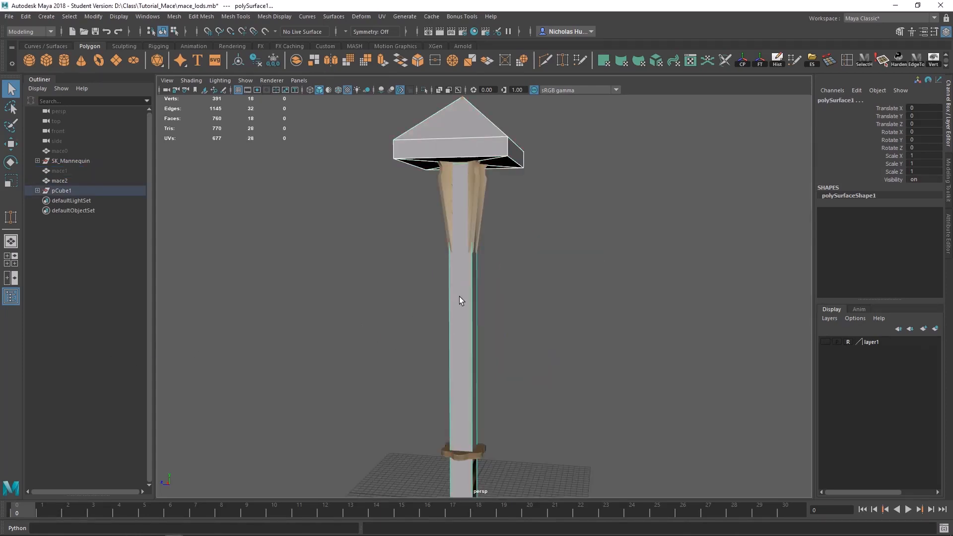
key("shift+p")
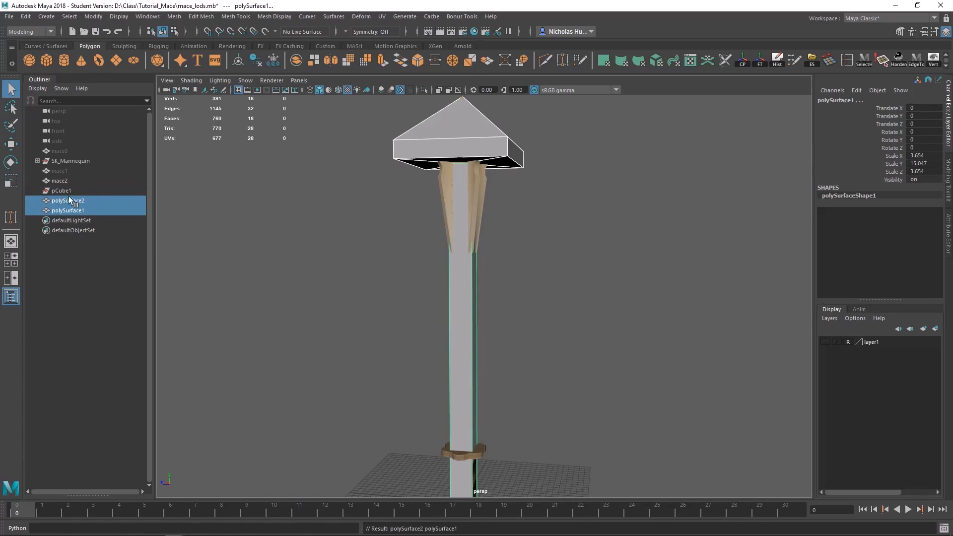
left_click(294, 180)
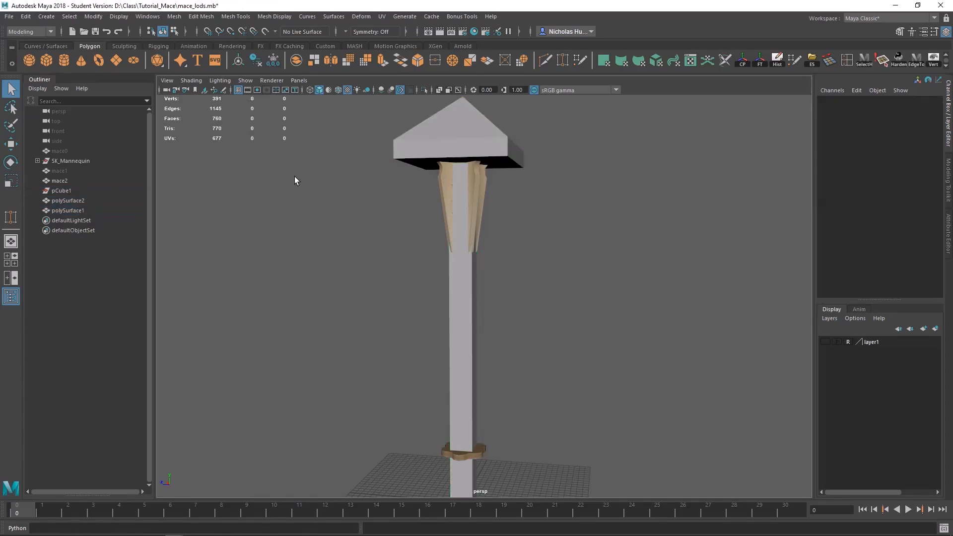
left_click(83, 159)
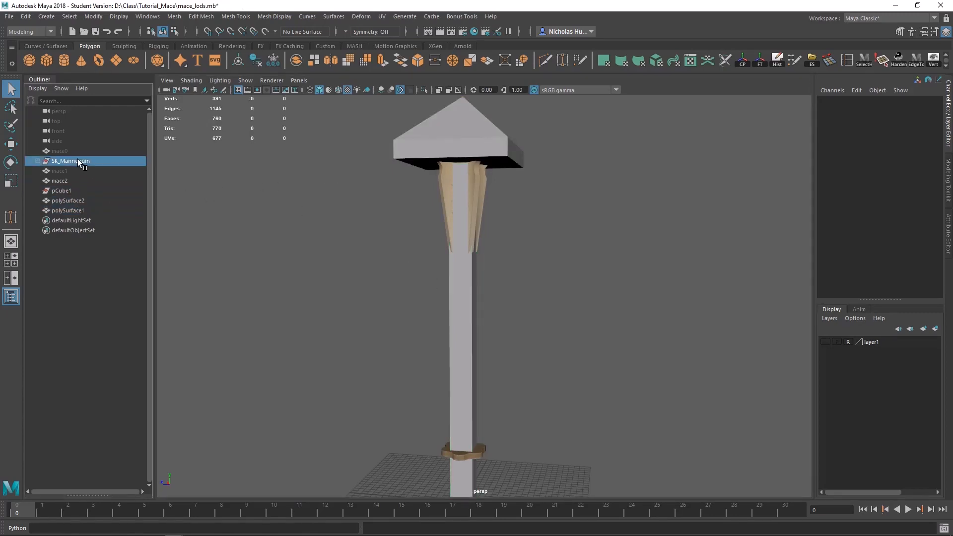
left_click(215, 247)
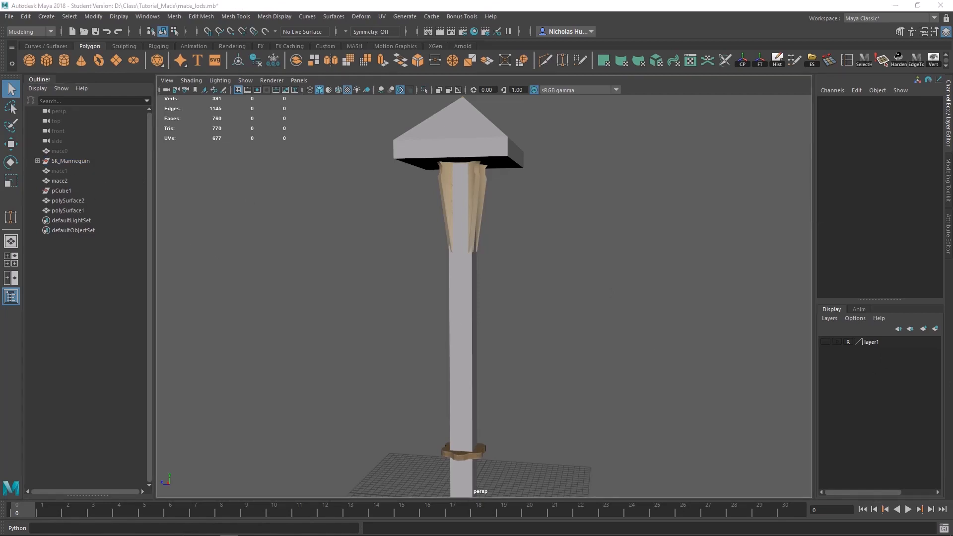
Step: Rename the head collision mesh UCX_mace0_0 and the handle collision mesh UCX_mace0_1
left_click(68, 200)
double_click(68, 201)
type("UCX_mace")
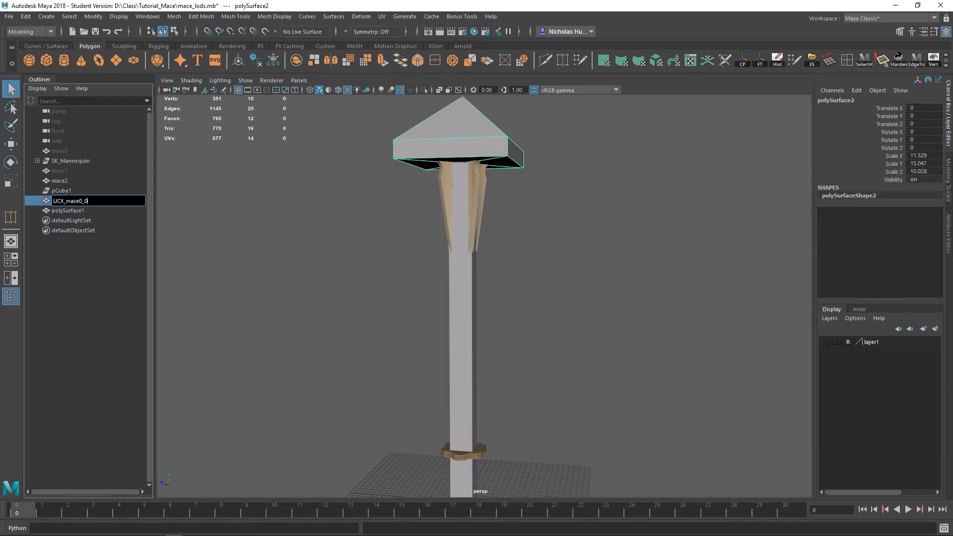
type("0_0")
key("Return")
left_click(68, 211)
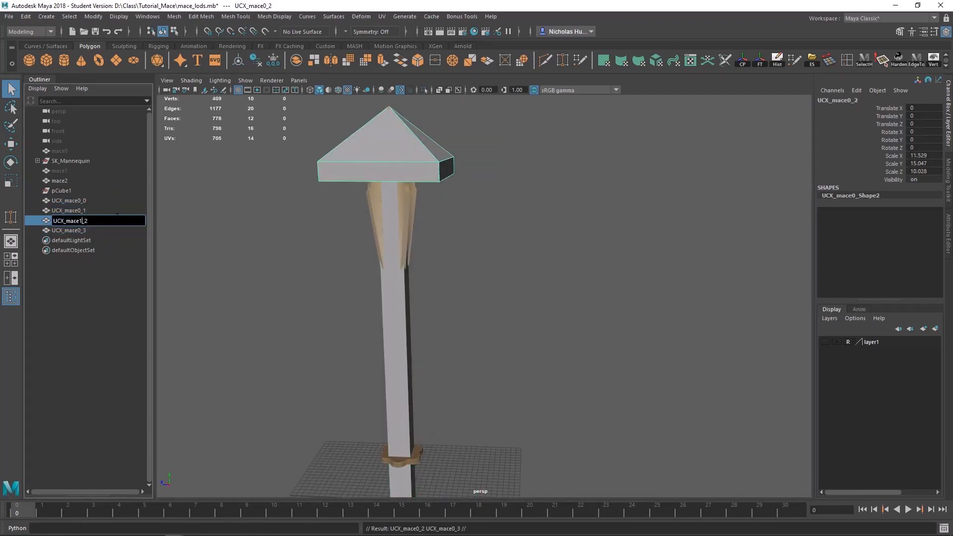
Step: Duplicate the two collision meshes and rename the copies UCX_mace1_0 for the head and UCX_mace1_1 for the handle
double_click(71, 230)
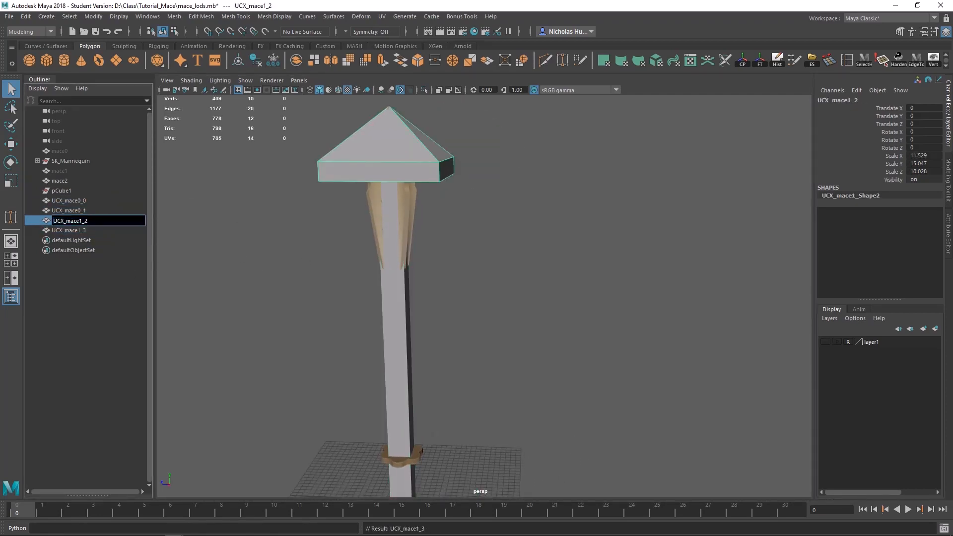
double_click(89, 230)
key("Right")
key("BackSpace")
type("1")
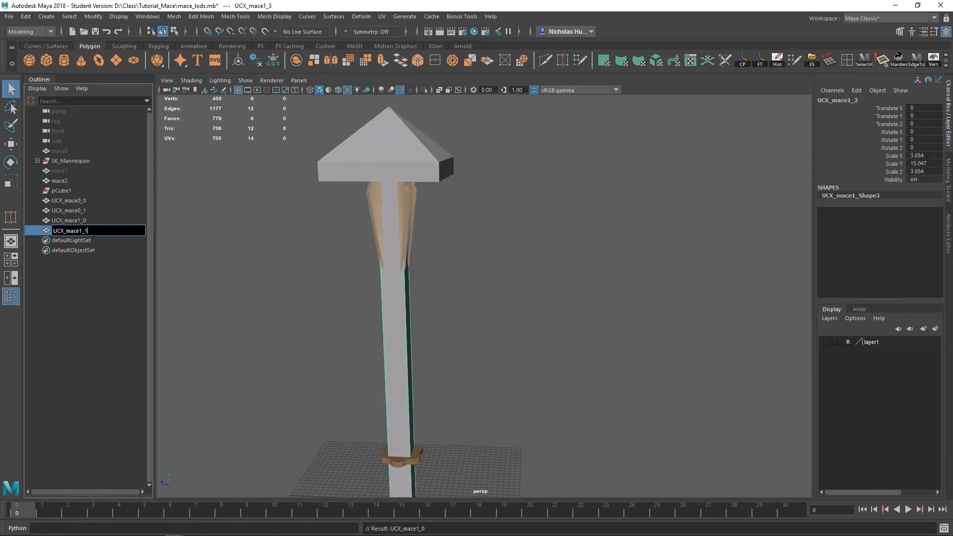
key("Return")
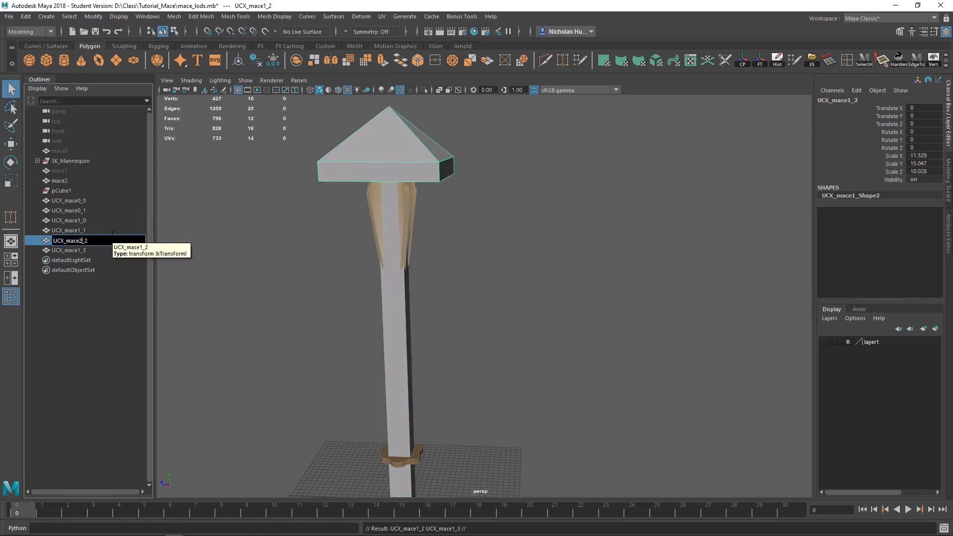
Step: Duplicate the collision pair again and rename the copies UCX_mace2_0 for the head and UCX_mace2_1 for the handle
left_click(81, 250)
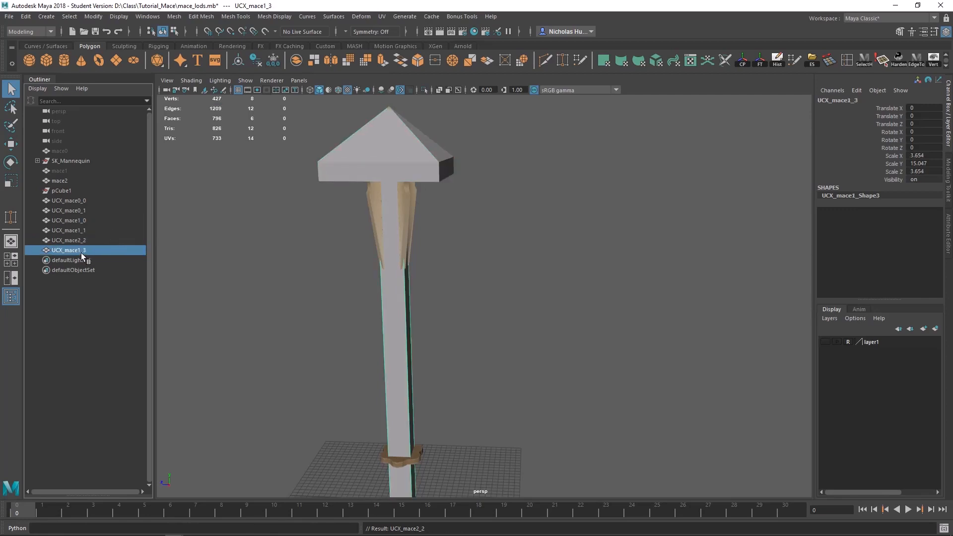
double_click(88, 240)
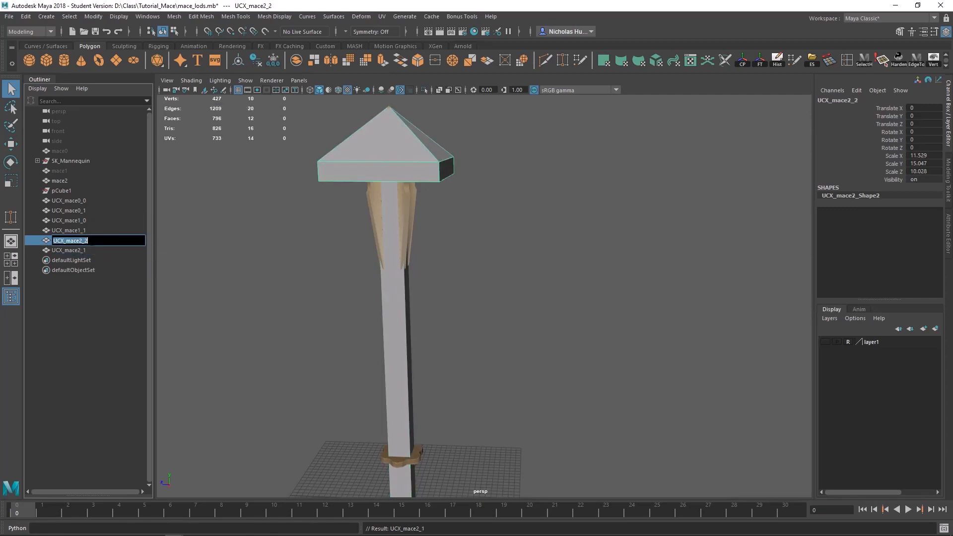
type("UCX_mace2_0")
key("Return")
Step: Unhide mace0 and mace1, and parent each UCX collision pair under its matching mace0, mace1 or mace2 mesh
left_click(63, 150)
left_click(77, 201)
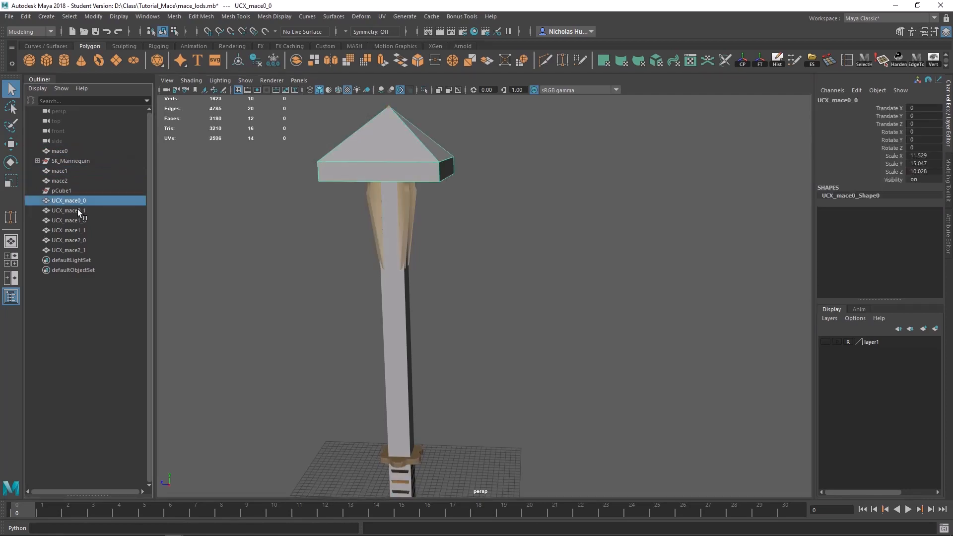
left_click(78, 210, "shift")
middle_click_drag(77, 210, 66, 170)
left_click(74, 200)
left_click(76, 211, "shift")
left_click_drag(74, 200, 73, 210)
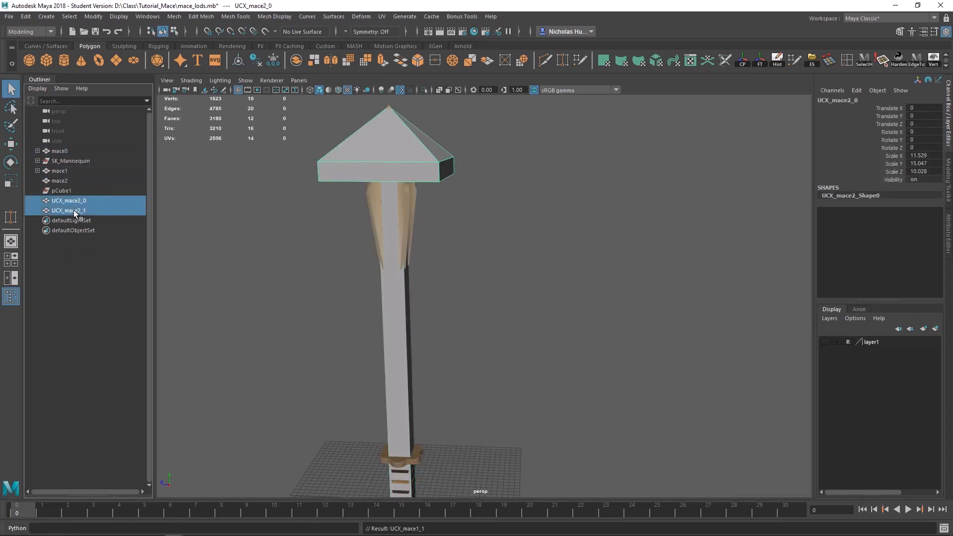
middle_click_drag(74, 210, 72, 147)
Step: Delete the empty pCube1 group and expand the mace0, mace1 and mace2 hierarchies in the Outliner
left_click(70, 160)
left_click(72, 190)
key("Delete")
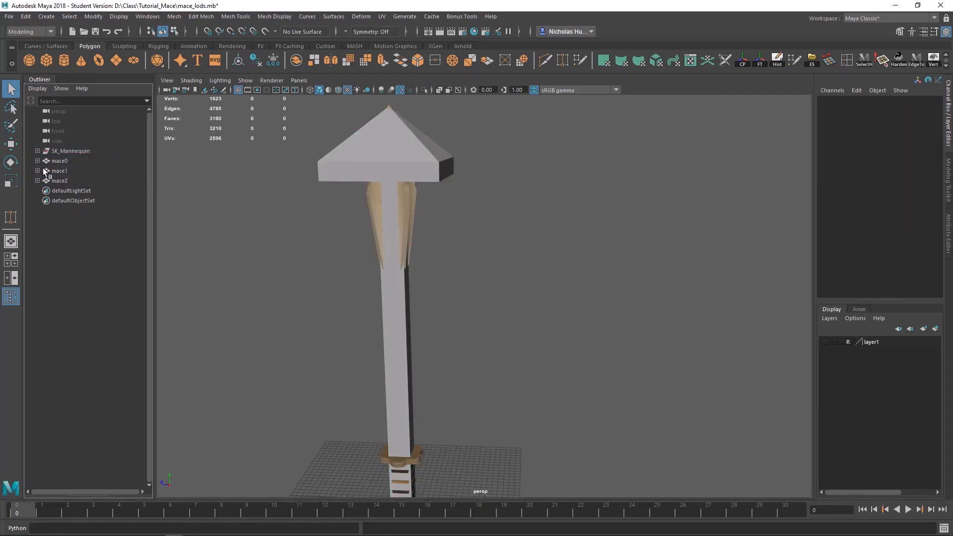
left_click(37, 161)
left_click(37, 190)
left_click(37, 220)
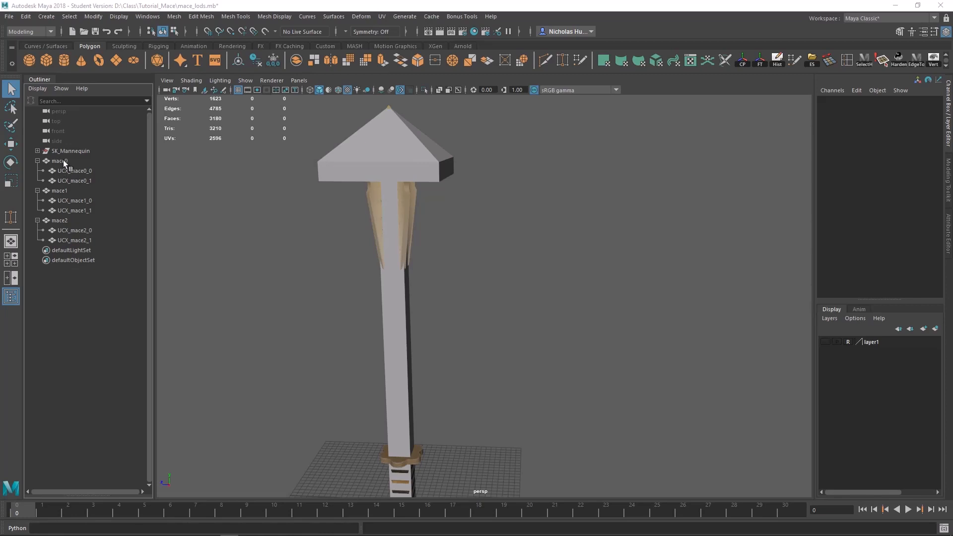
Step: Create a test cube, move it away from the mace to about -20.73 in Z, and duplicate it twice in place
left_click_drag(291, 293, 195, 118, "alt")
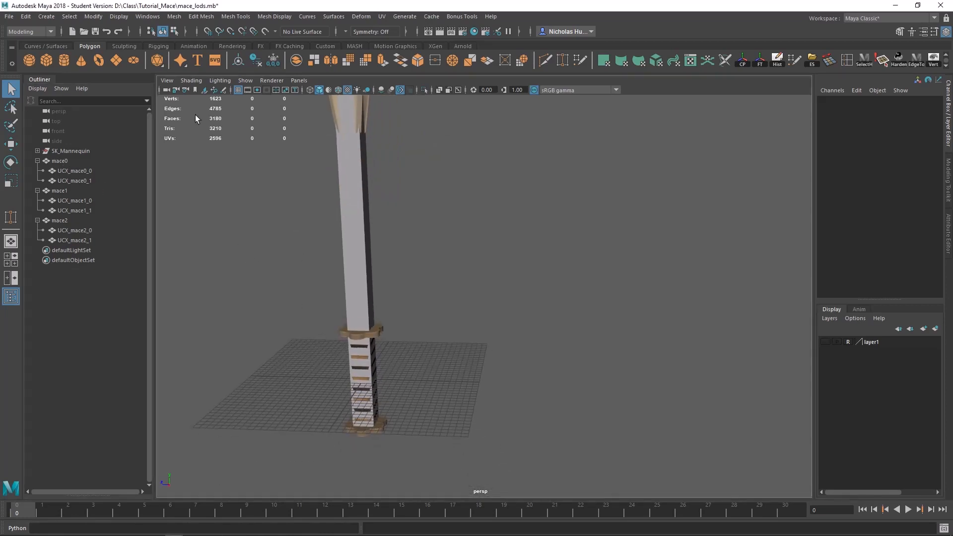
left_click(44, 60)
key("w")
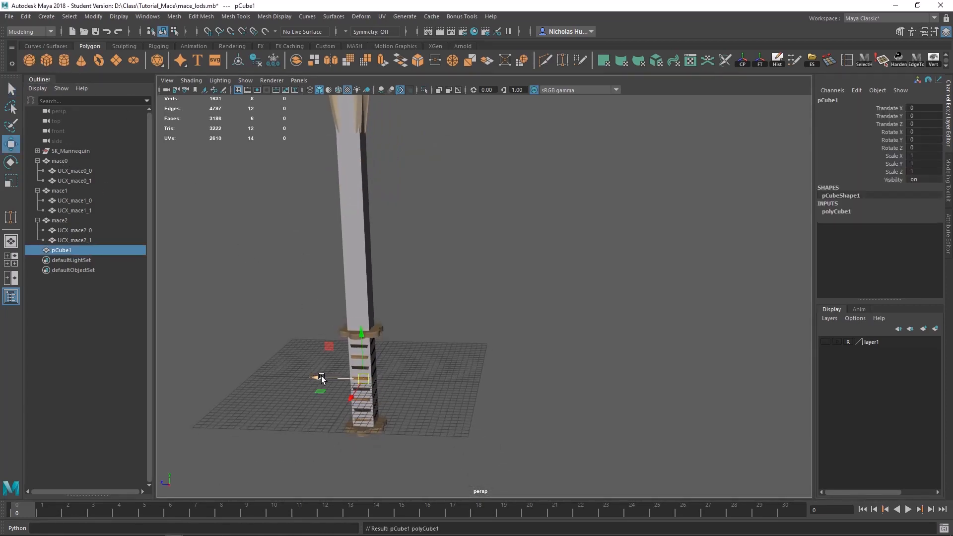
left_click_drag(319, 378, 440, 378)
key("ctrl+d")
key("ctrl+d")
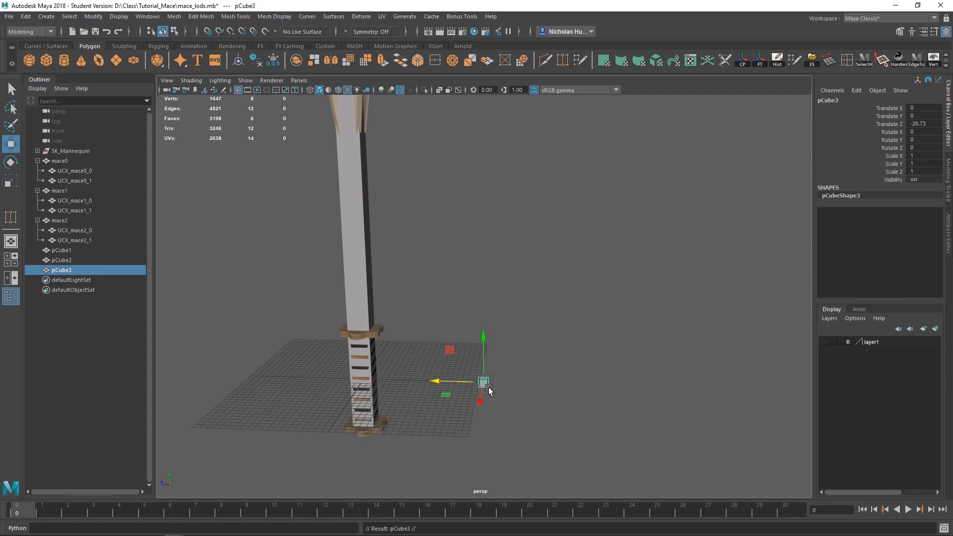
middle_click_drag(538, 347, 523, 298, "alt")
scroll(484, 356, "up", 6)
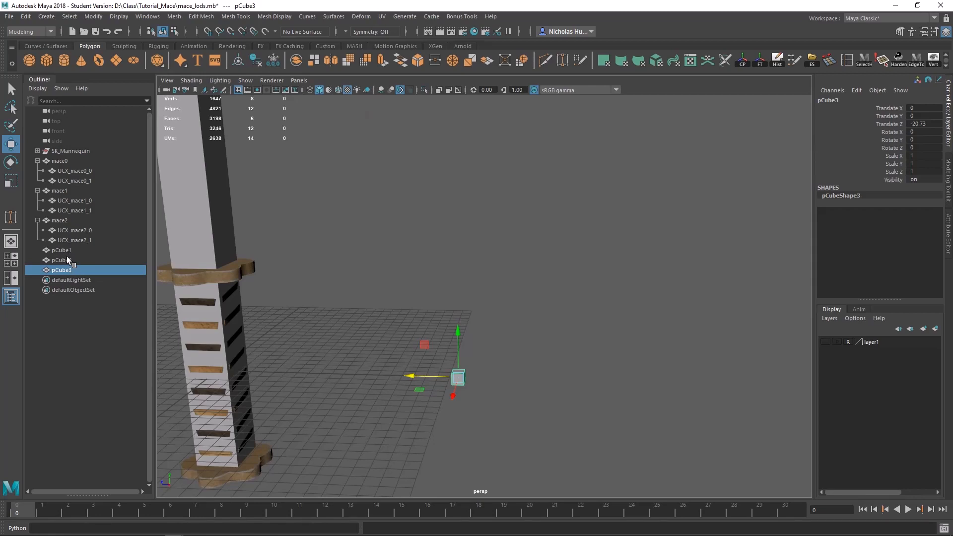
Step: Parent the test cubes pCube2 and pCube3 under pCube1 and expand its hierarchy
left_click(63, 261)
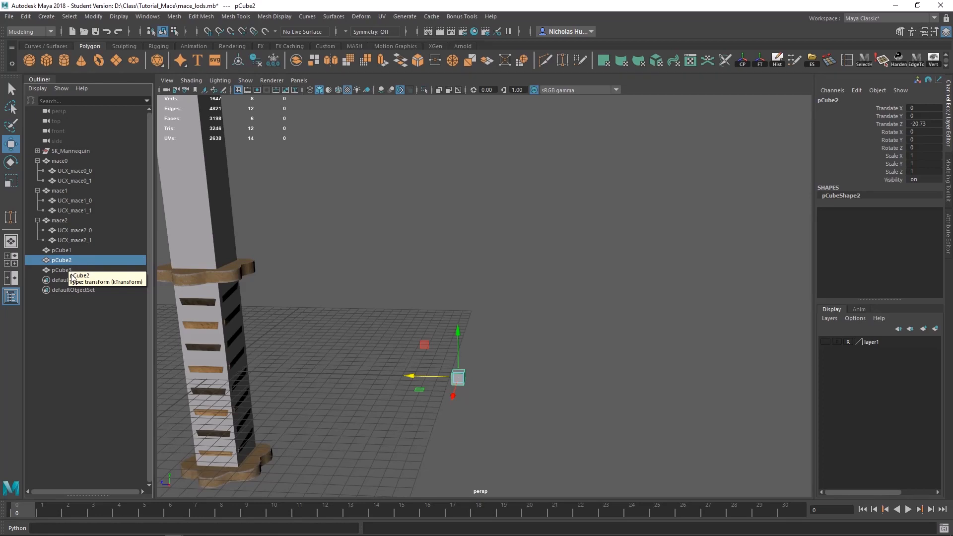
left_click(61, 270, "shift")
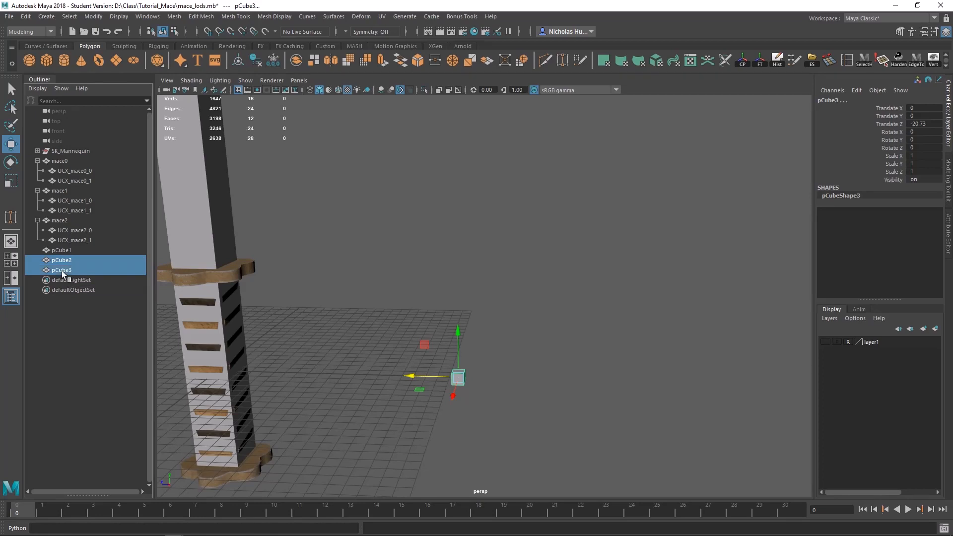
left_click(63, 260)
left_click(63, 272, "shift")
middle_click_drag(62, 261, 66, 250)
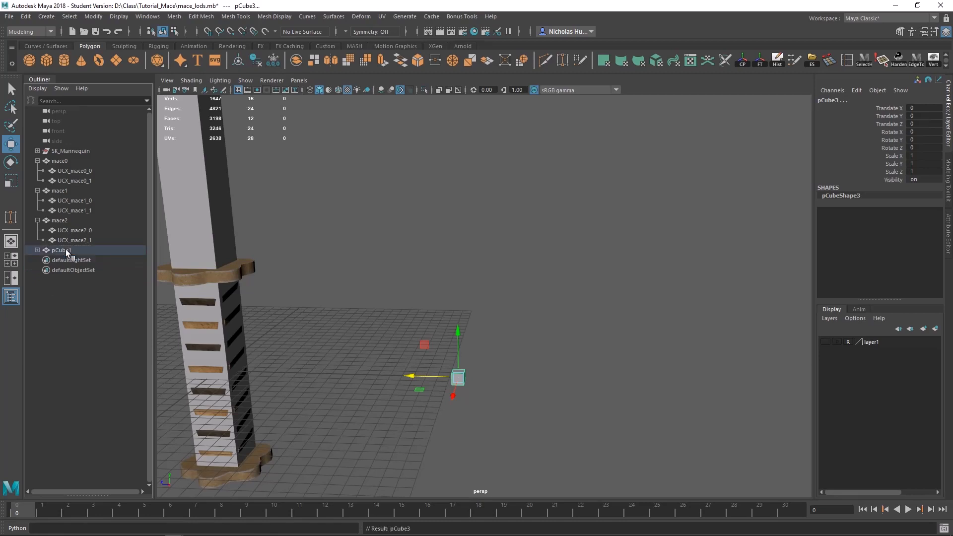
left_click(37, 250)
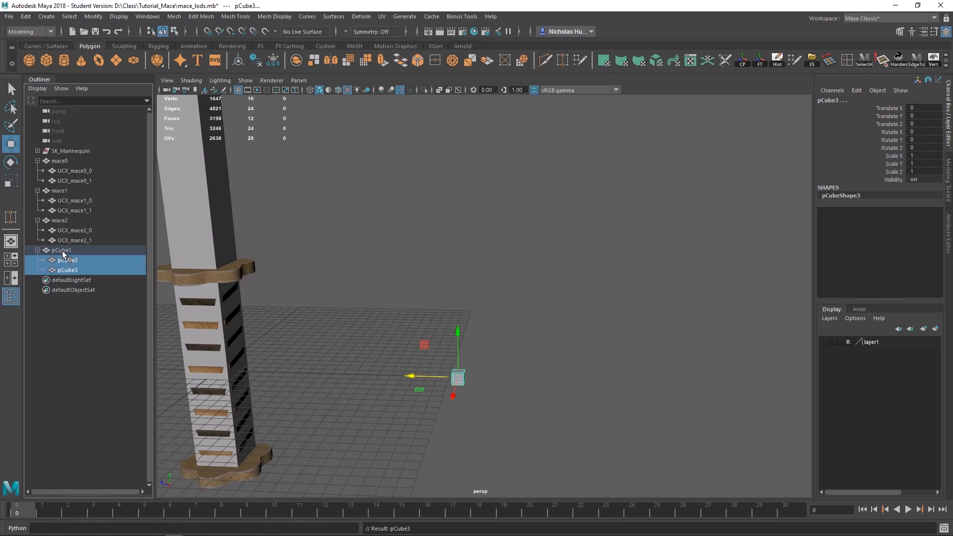
Step: Try to move pCube2 and pCube3 out of the pCube1 hierarchy in the Outliner, undoing their accidental parenting under mace2
left_click(64, 260)
left_click(65, 270, "shift")
middle_click_drag(66, 267, 73, 244)
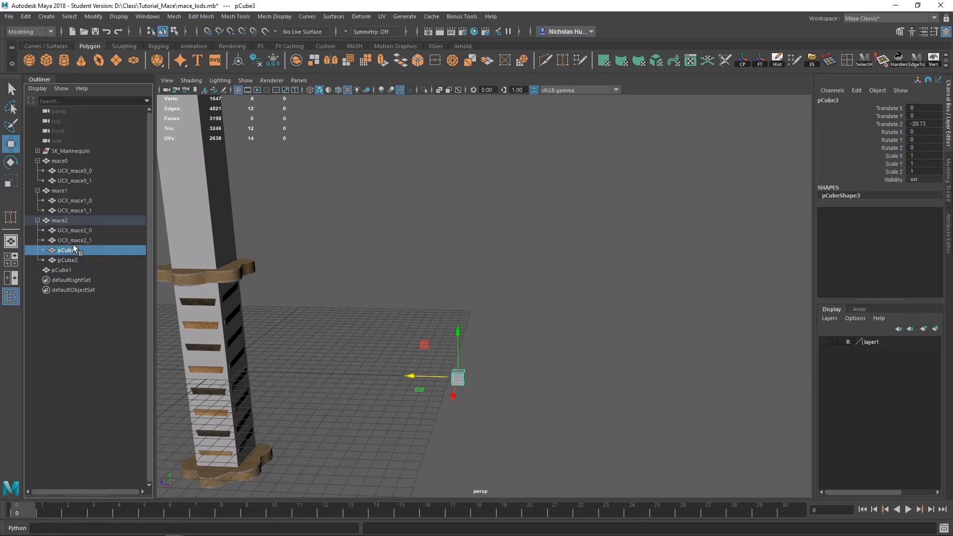
key("ctrl+z")
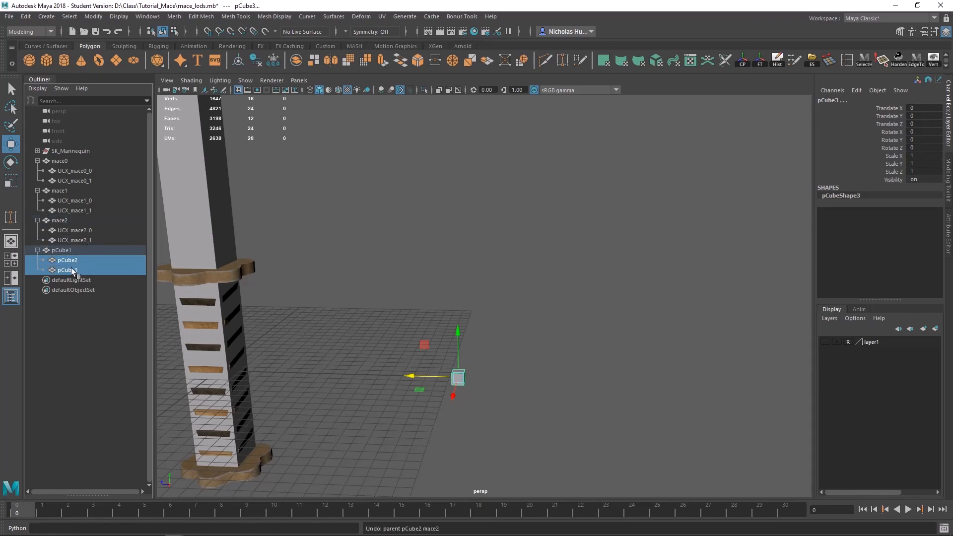
middle_click_drag(64, 269, 60, 273)
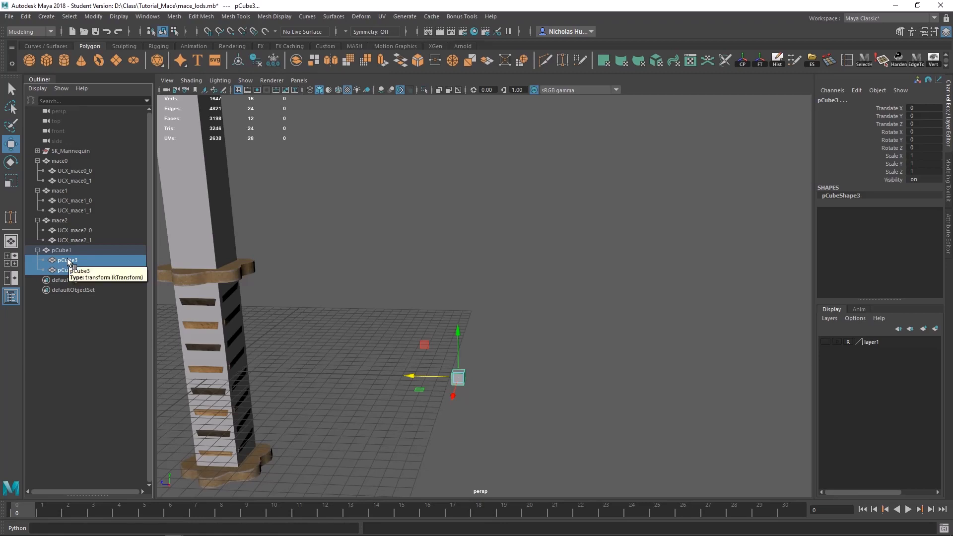
Step: Unparent pCube2 and pCube3 from pCube1 and delete all three test cubes
key("shift+p")
left_click(319, 236)
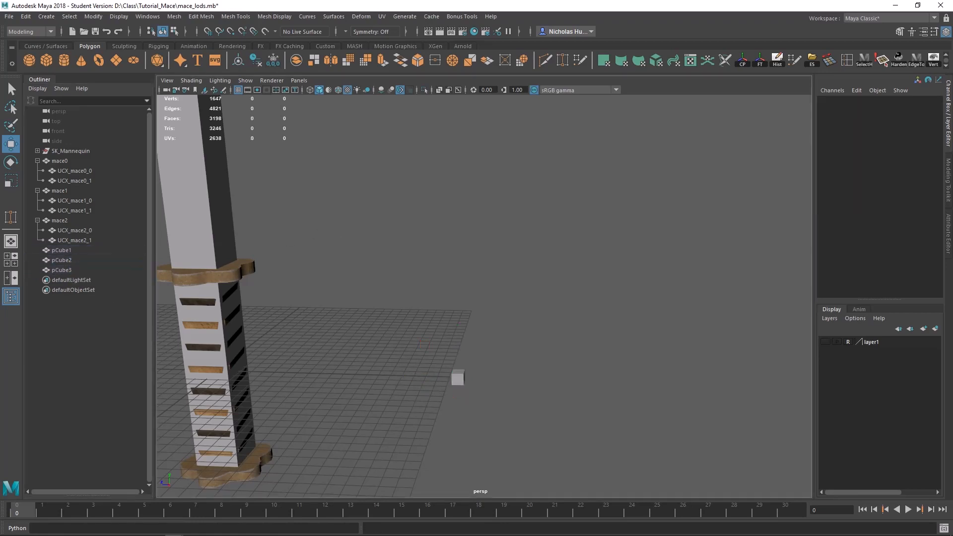
left_click_drag(521, 293, 393, 407)
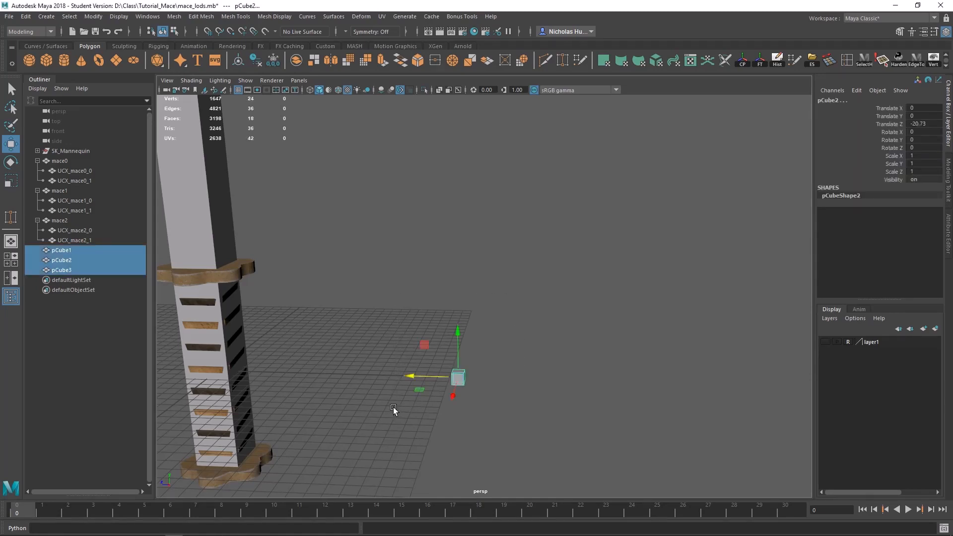
key("Delete")
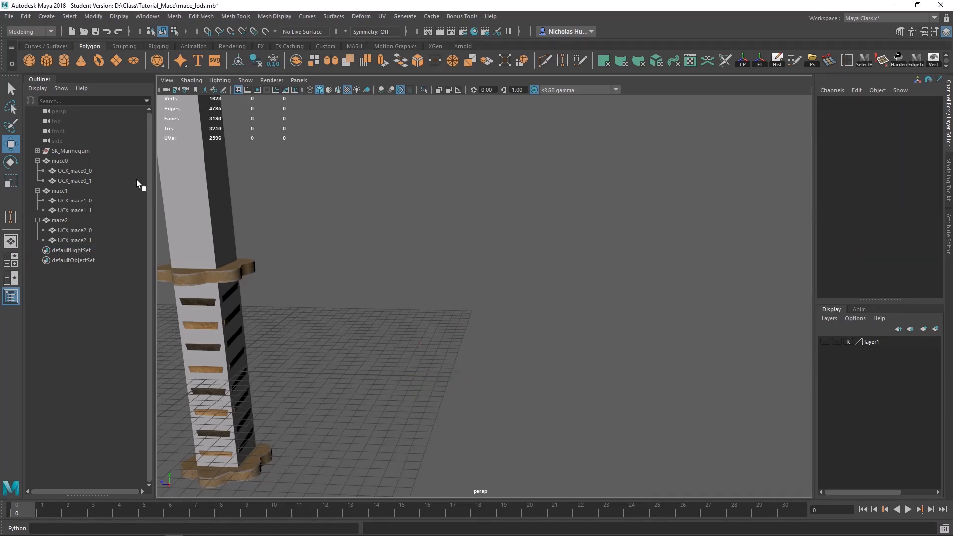
Step: Create an LOD group from the mace0, mace1 and mace2 meshes, selected in that order
left_click_drag(294, 233, 375, 279, "alt")
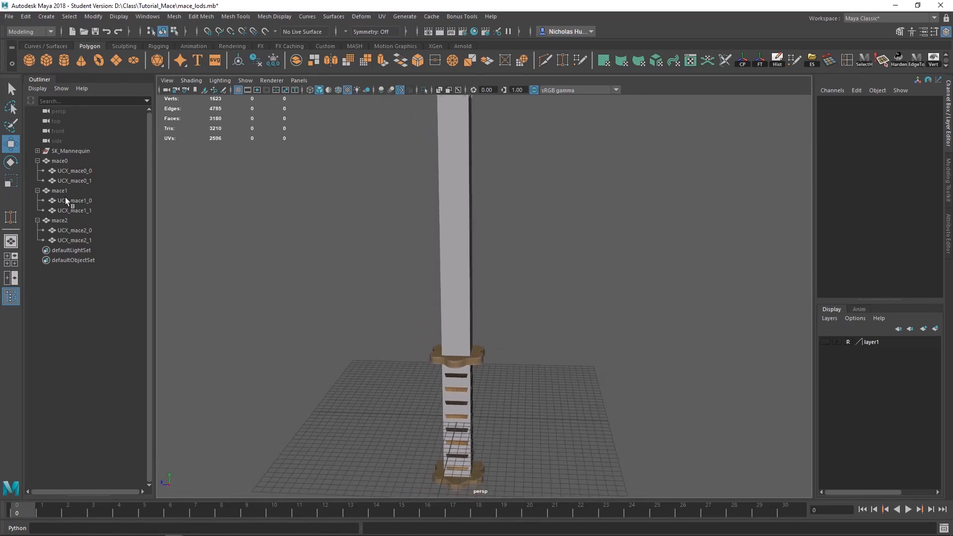
left_click_drag(207, 240, 306, 246, "alt")
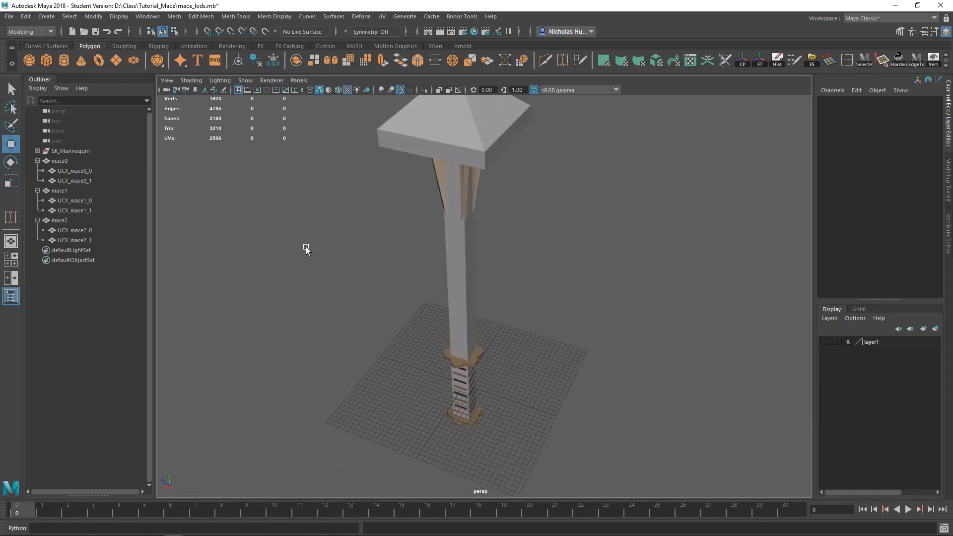
left_click(58, 160)
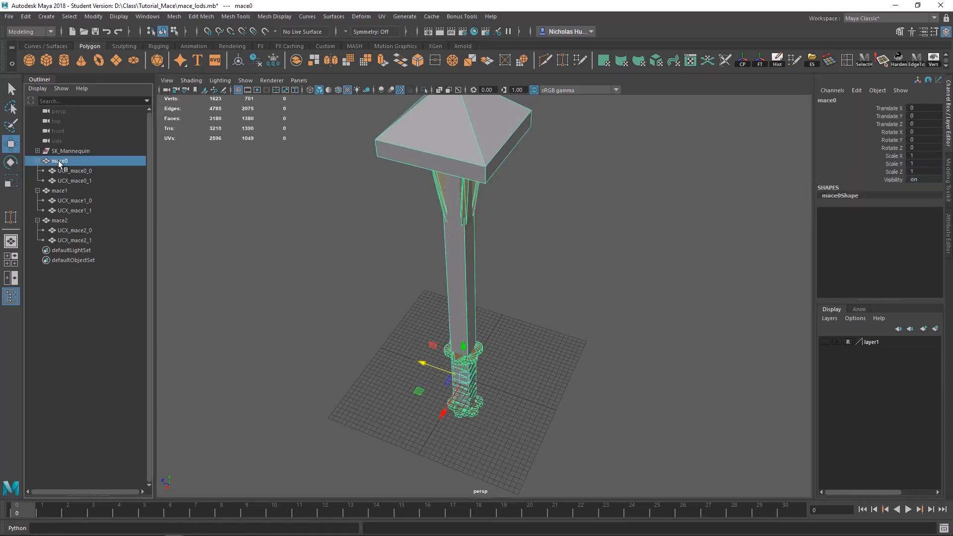
left_click(61, 192, "ctrl")
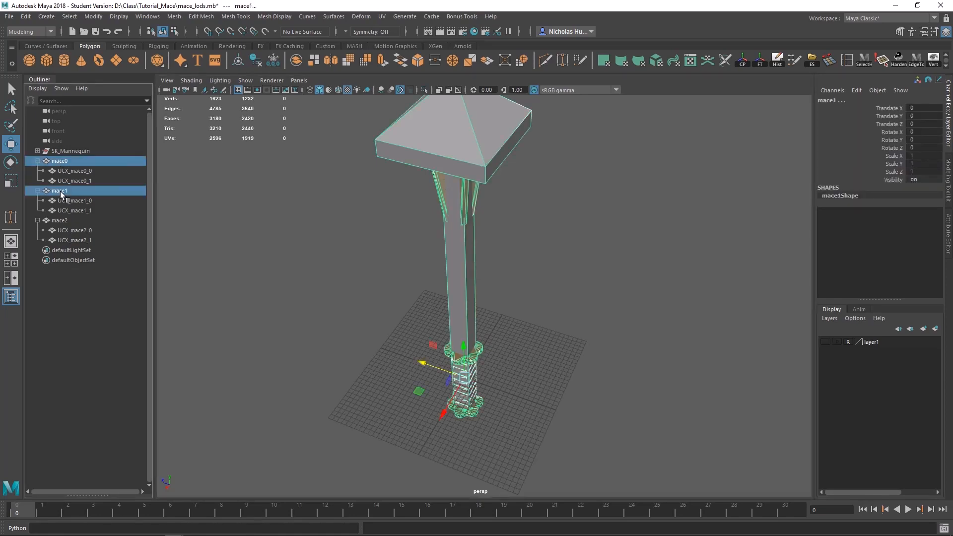
left_click(62, 220, "ctrl")
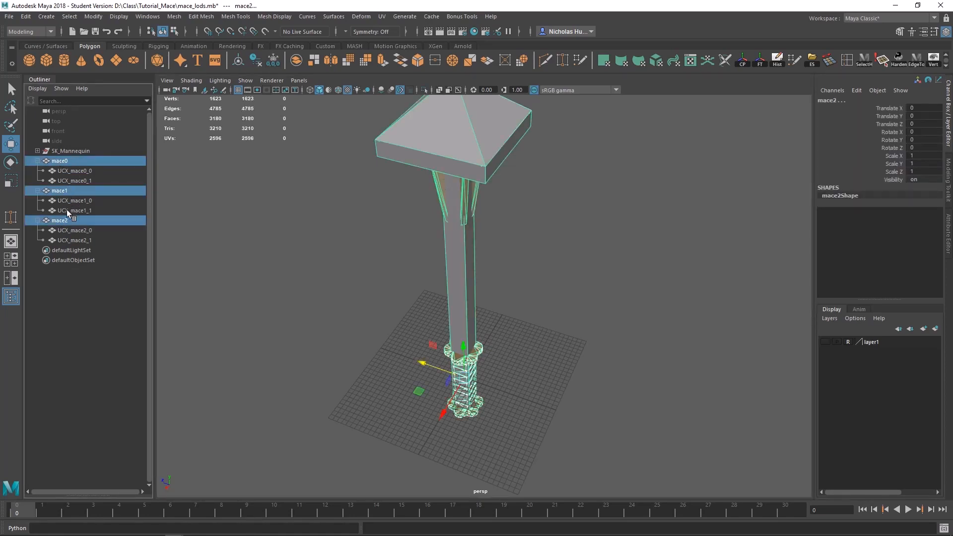
left_click(23, 16)
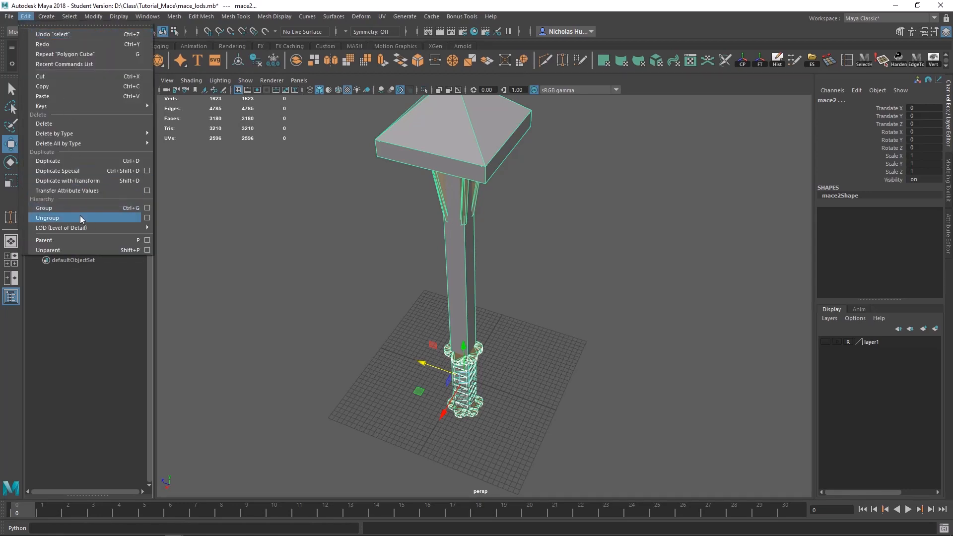
mouse_move(95, 230)
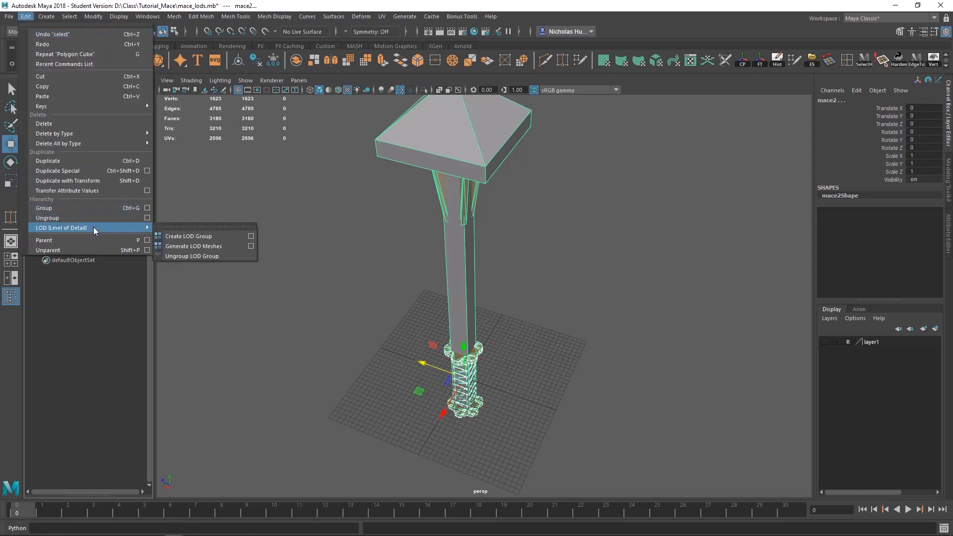
left_click(183, 237)
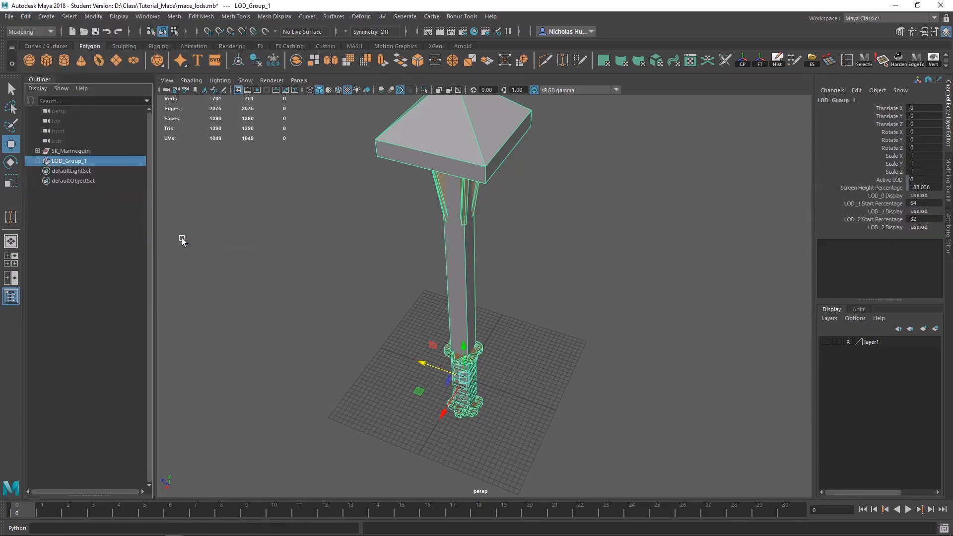
Step: Expand the new LOD group's LOD_0 and LOD_1 levels and rename the group mace_LODs
left_click(37, 160)
left_click(44, 170)
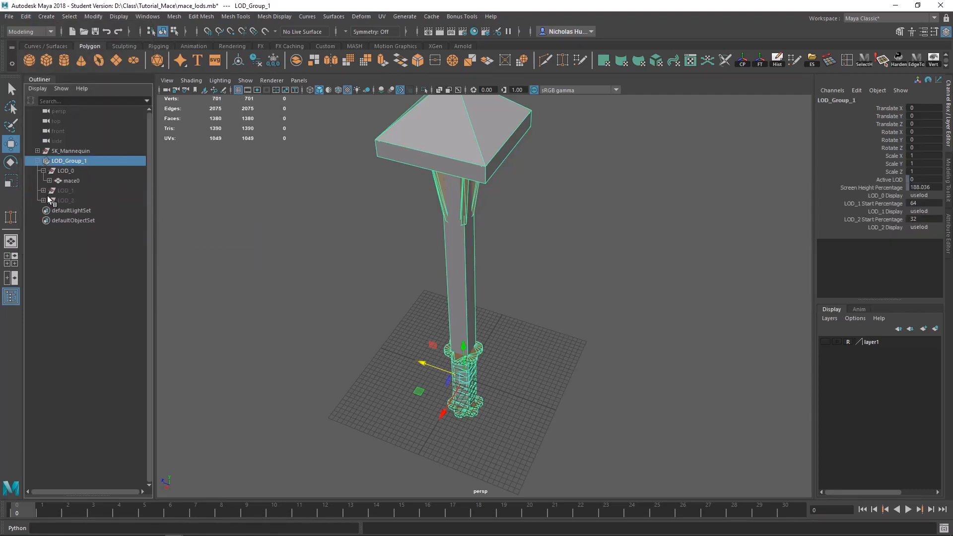
left_click(44, 191)
left_click(232, 210)
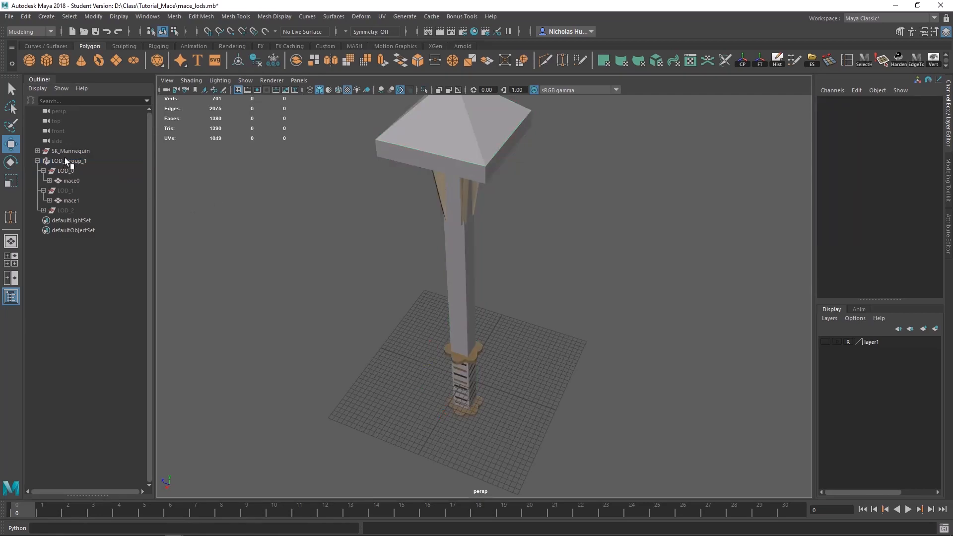
double_click(65, 160)
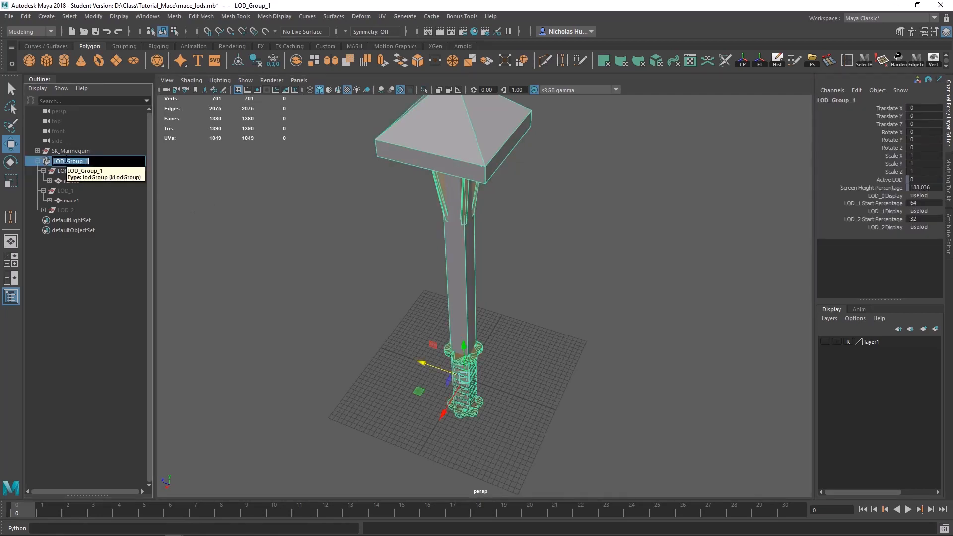
type("mad")
type("e_LODs")
key("Return")
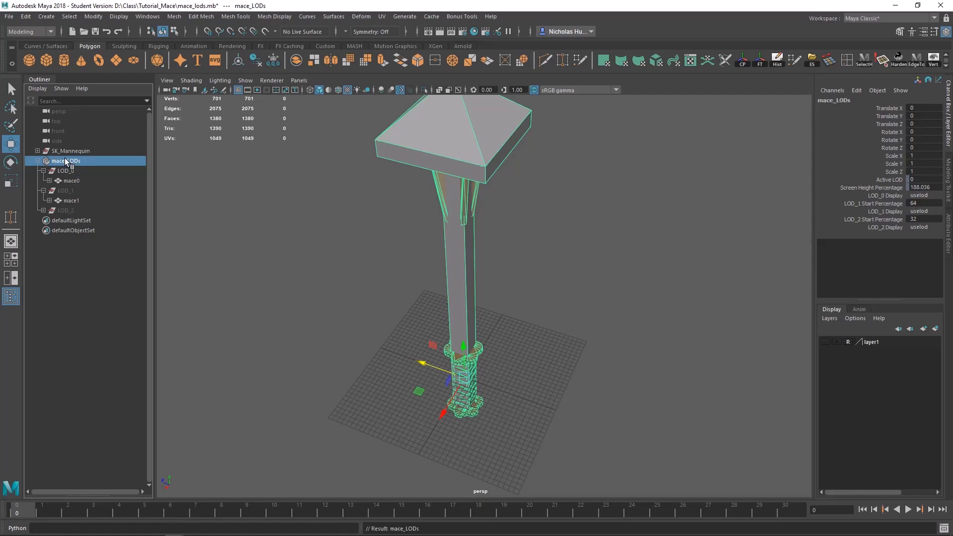
left_click(307, 224)
Step: Examine how the mace switches between its LOD meshes as the camera distance changes
left_click_drag(343, 255, 341, 198, "alt")
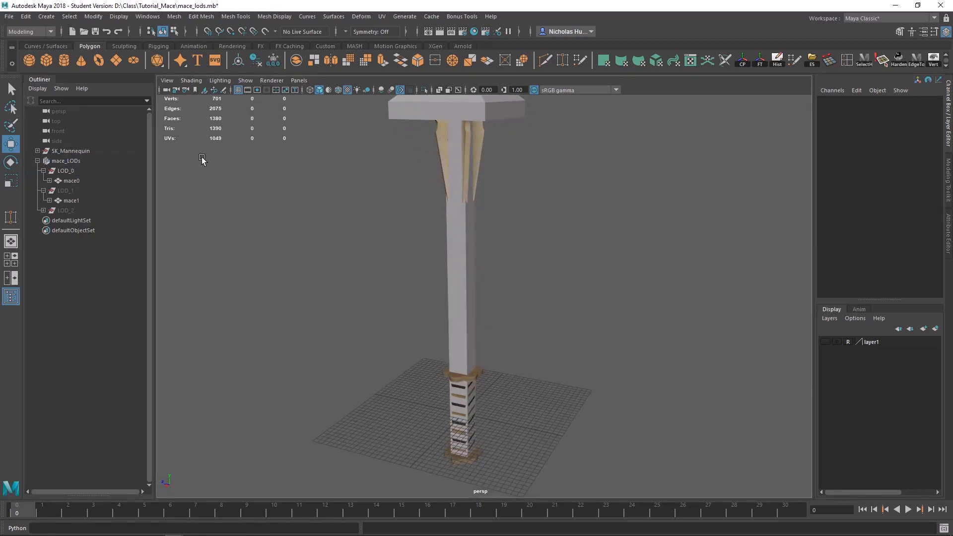
right_click_drag(374, 274, 224, 160, "alt")
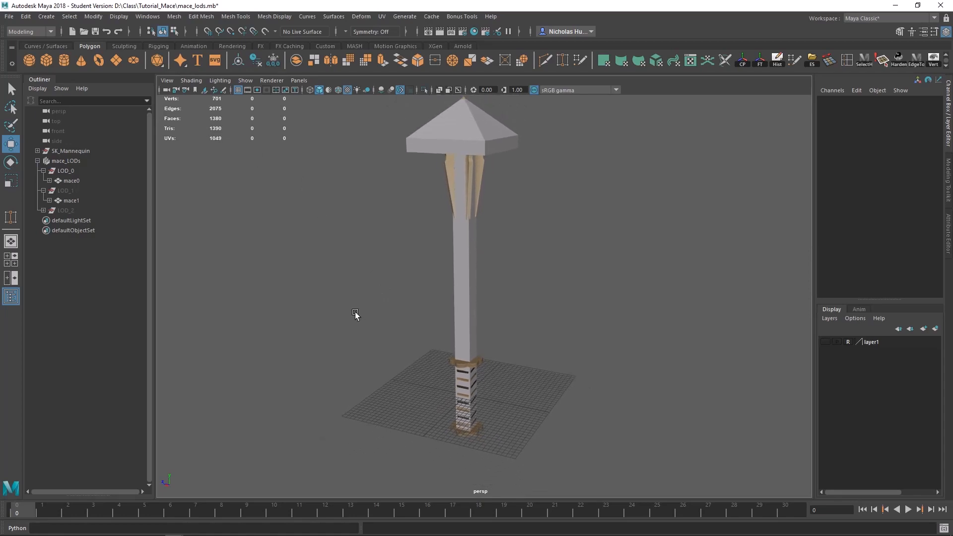
right_click_drag(355, 311, 246, 204, "alt")
right_click_drag(343, 347, 114, 133, "alt")
right_click_drag(476, 447, 268, 211, "alt")
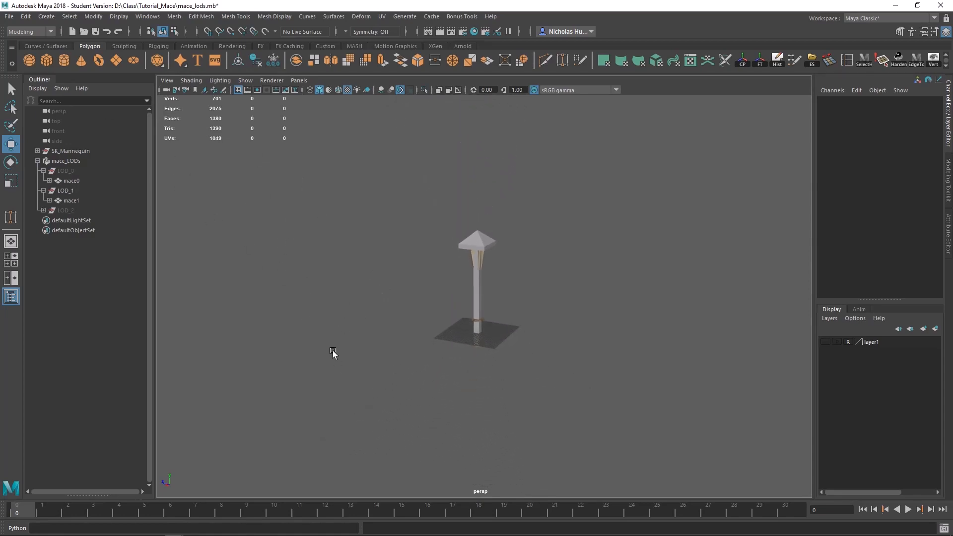
mouse_move(334, 352)
right_mouse_down("alt")
mouse_move(275, 226)
mouse_move(502, 366)
right_mouse_up("alt")
mouse_move(249, 226)
right_mouse_down("alt")
mouse_move(353, 334)
mouse_move(517, 386)
right_mouse_up("alt")
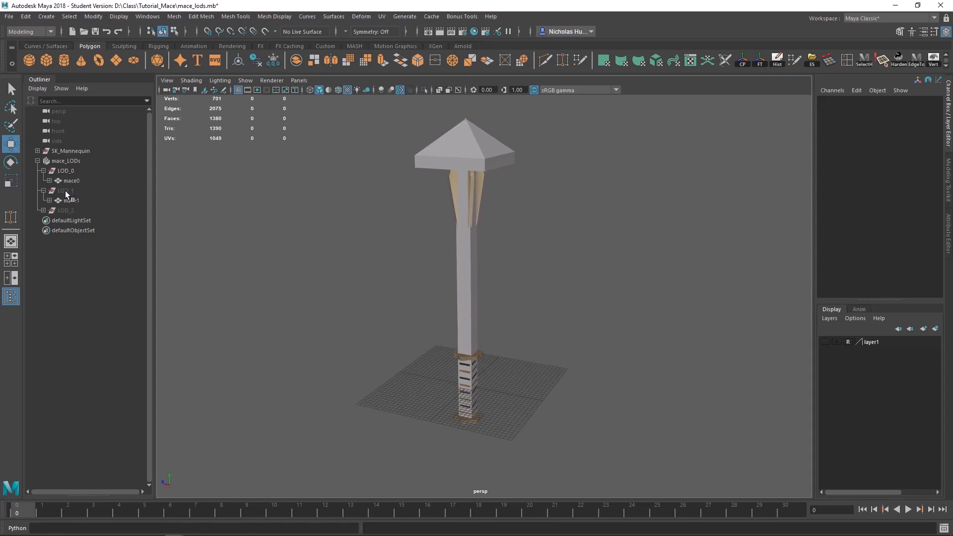
right_click_drag(365, 393, 288, 166, "alt")
right_click_drag(357, 427, 238, 121, "alt")
right_click_drag(327, 438, 252, 201, "alt")
mouse_move(337, 399)
right_mouse_down("alt")
mouse_move(278, 223)
mouse_move(301, 212)
right_mouse_up("alt")
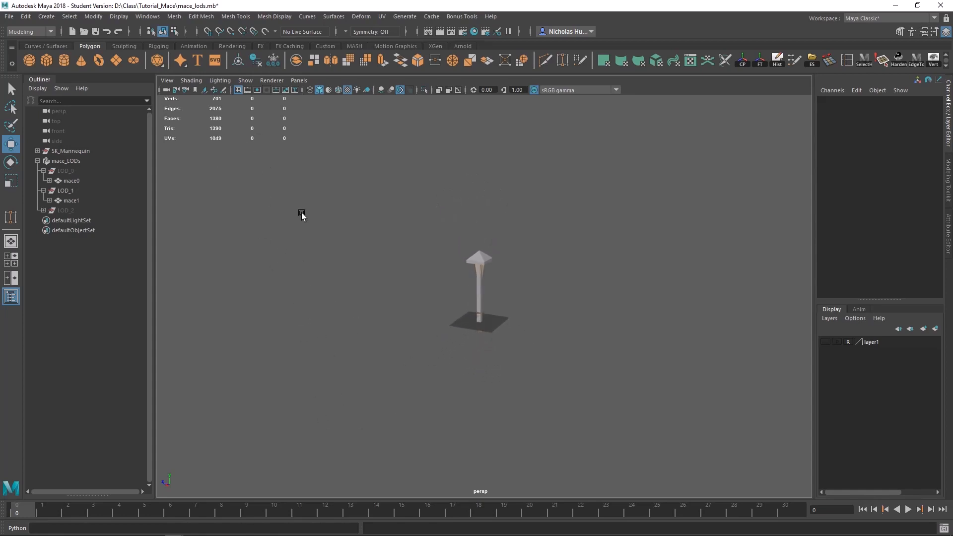
right_click_drag(368, 397, 237, 183, "alt")
mouse_move(396, 403)
right_mouse_down("alt")
mouse_move(238, 207)
mouse_move(330, 270)
mouse_move(633, 386)
right_mouse_up("alt")
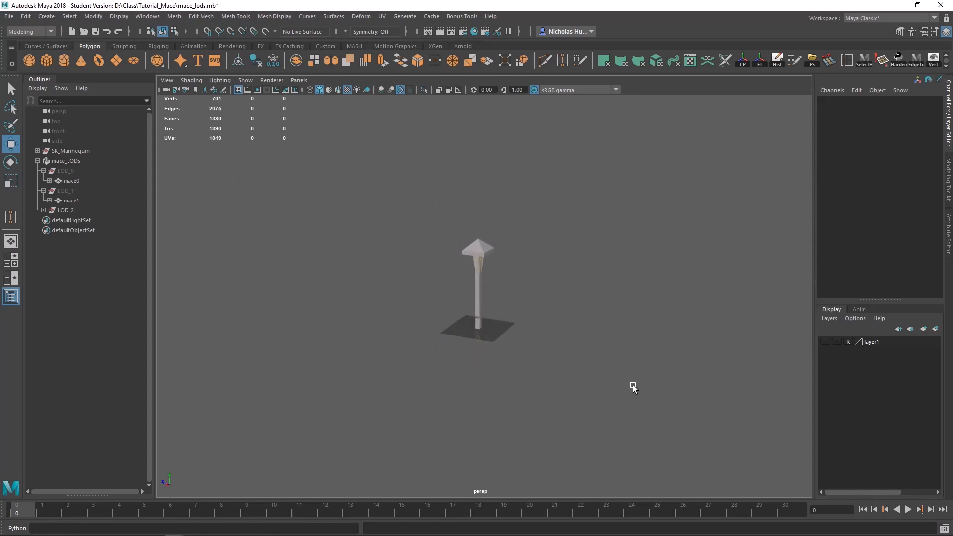
right_click_drag(271, 201, 562, 373, "alt")
right_click_drag(286, 238, 362, 300, "alt")
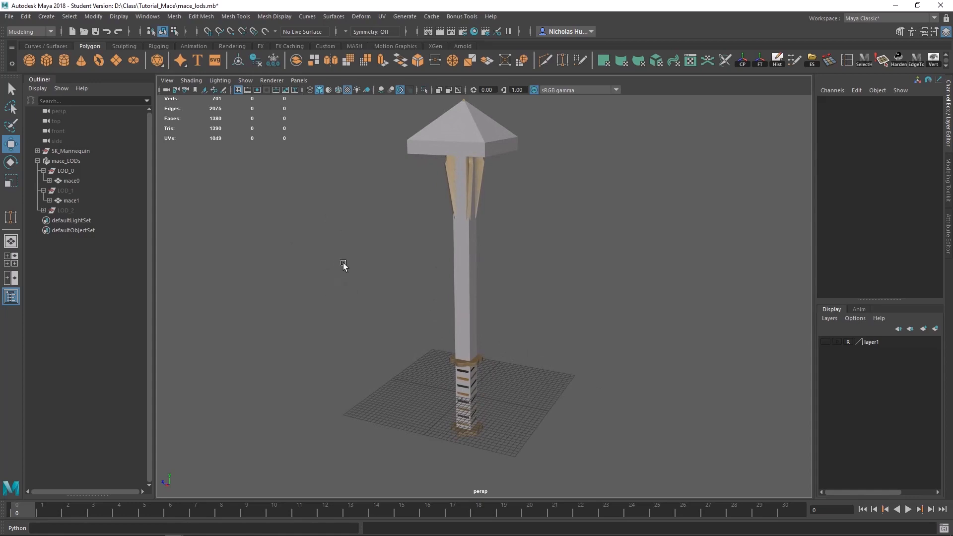
Step: Expand the entire mace_LODs hierarchy down to the UCX collision meshes under each LOD mesh
left_click(66, 161)
left_click(72, 170, "ctrl")
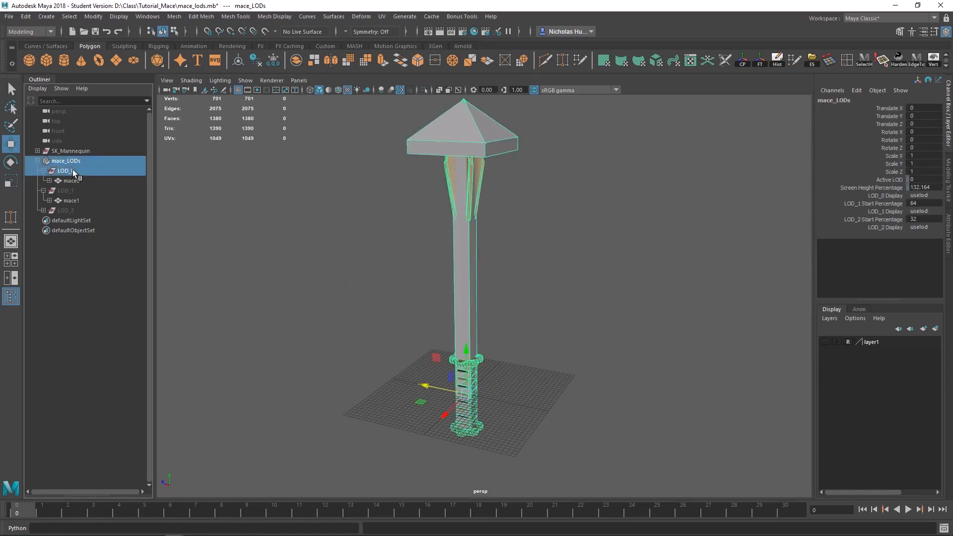
left_click(70, 181, "ctrl")
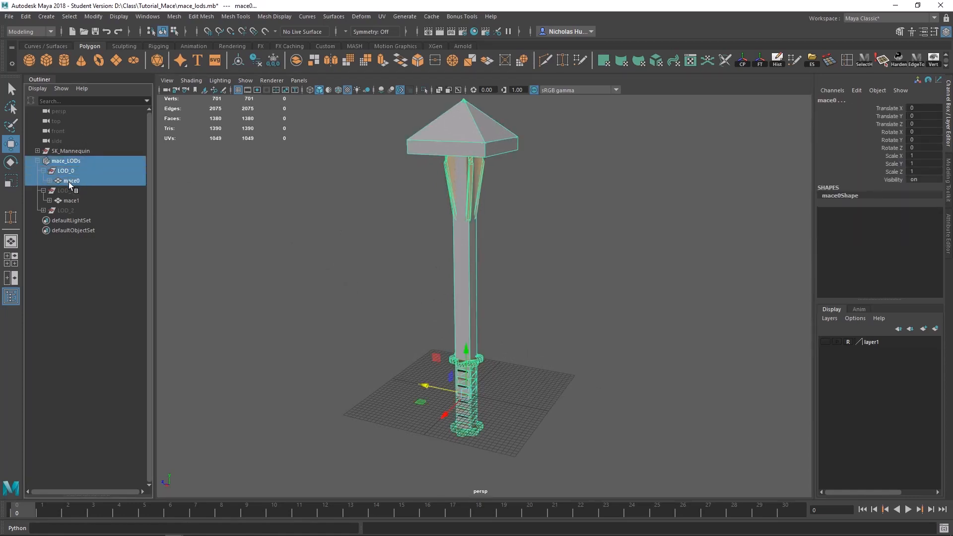
left_click(38, 161)
left_click(37, 161)
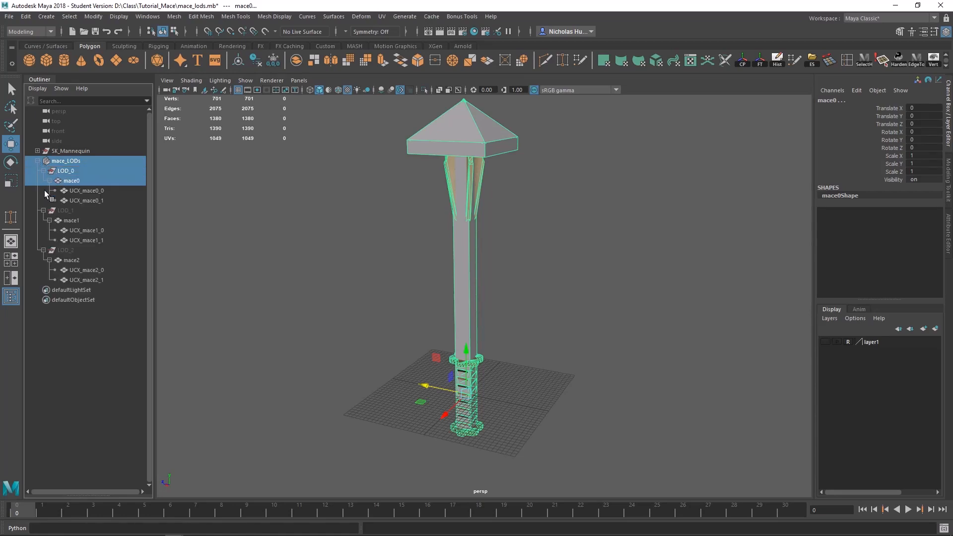
Step: Select everything from mace_LODs through UCX_mace2_1 and snap the pivots to the centre of the grid
left_click(60, 160)
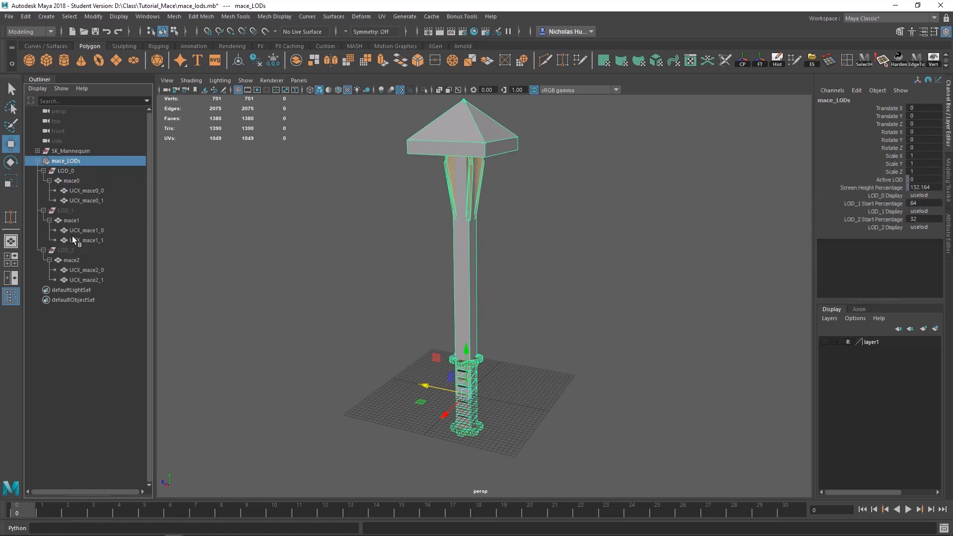
left_click(74, 281, "shift")
key("d")
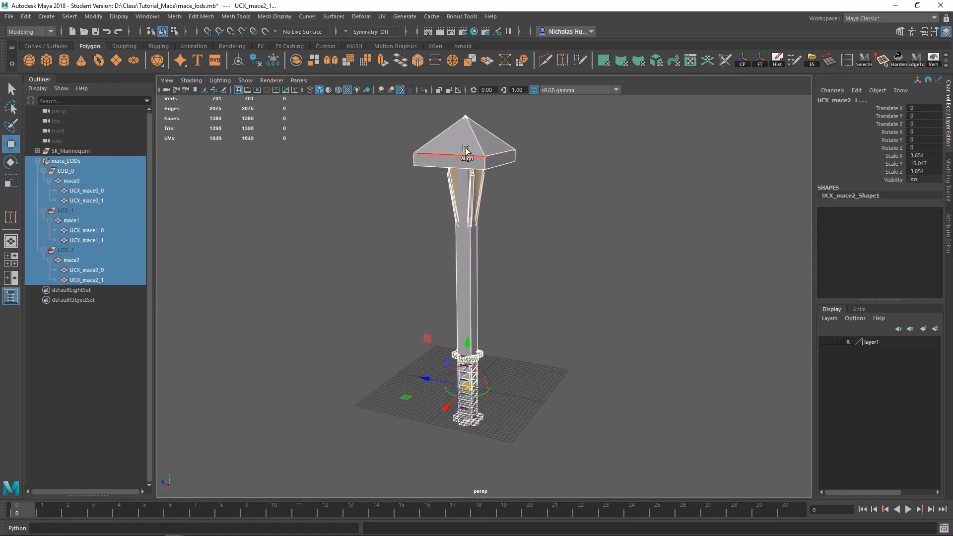
left_click_drag(557, 246, 569, 277, "alt")
right_click_drag(561, 317, 573, 361, "alt")
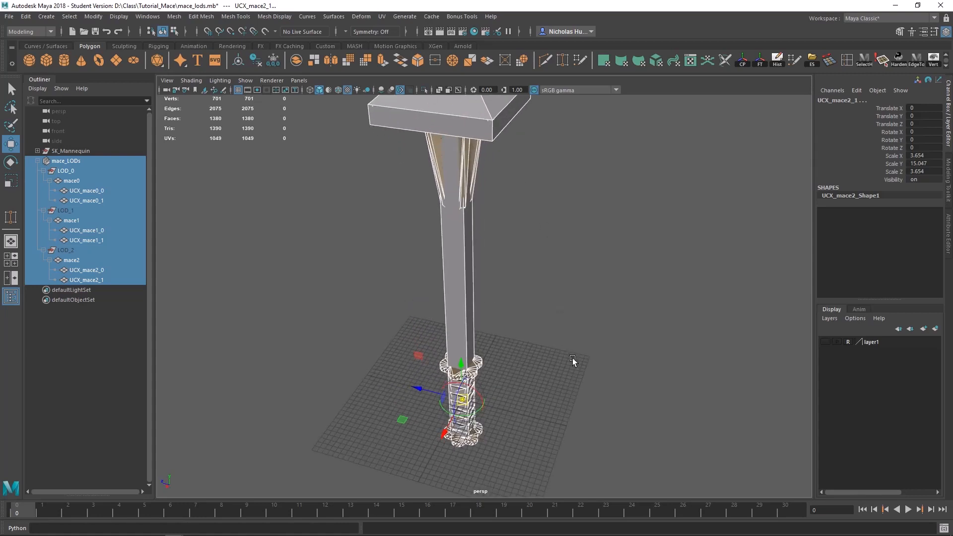
key("x")
middle_click_drag(555, 383, 462, 399)
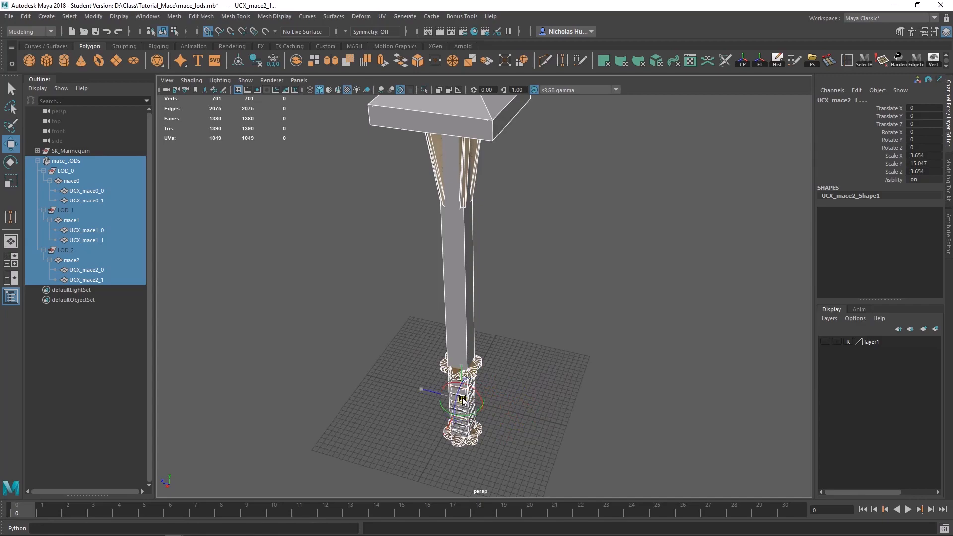
Step: Examine the pivot's placement inside the mace handle from several angles and up close, ending with the selection cleared
right_click_drag(504, 396, 525, 416, "alt")
middle_click_drag(525, 416, 527, 322, "alt")
right_click_drag(527, 323, 588, 413, "alt")
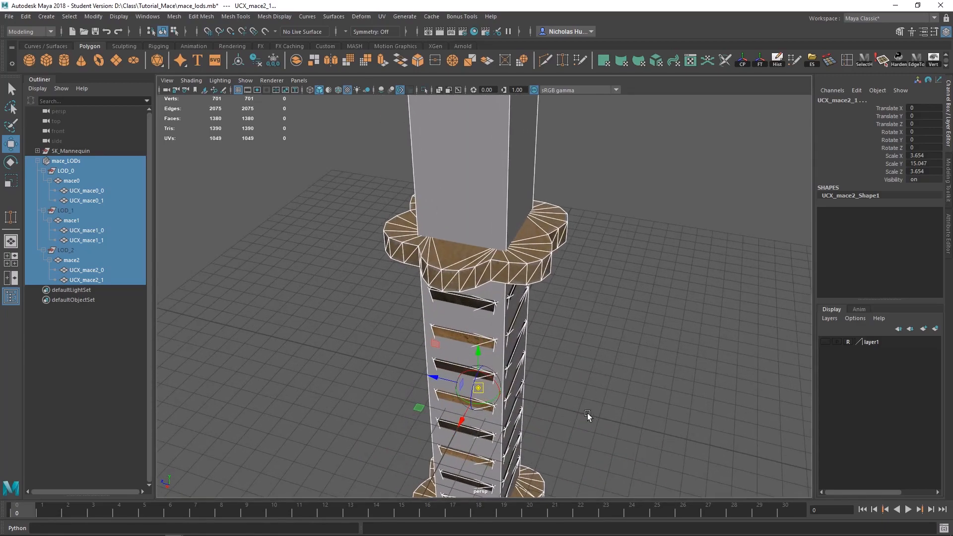
left_click_drag(588, 413, 592, 379, "alt")
middle_click_drag(593, 379, 610, 371, "alt")
left_click_drag(611, 373, 864, 312, "alt")
left_click_drag(754, 342, 737, 346, "alt")
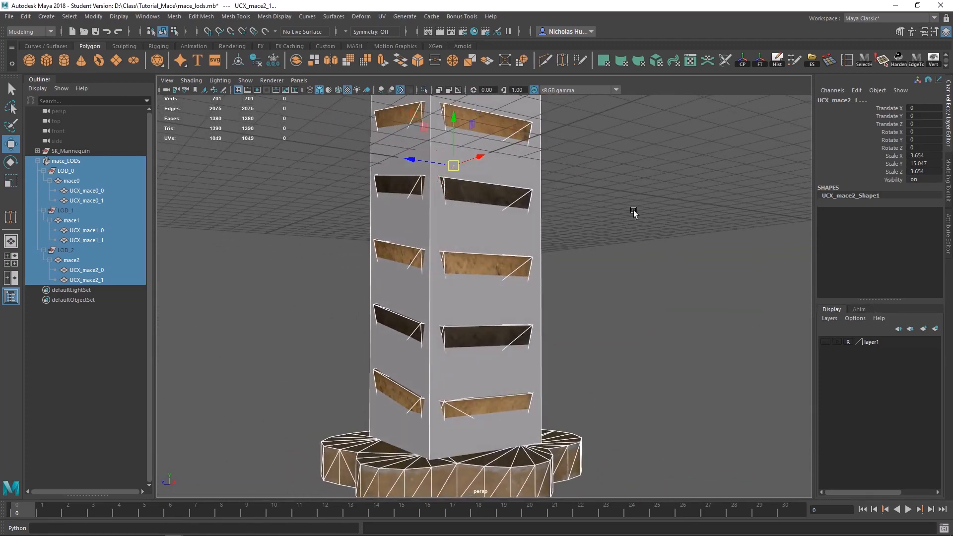
left_click_drag(634, 213, 637, 329, "alt")
middle_click_drag(610, 226, 628, 389, "alt")
scroll(490, 330, "up", 4)
scroll(490, 330, "down", 4)
middle_click_drag(717, 476, 740, 368, "alt")
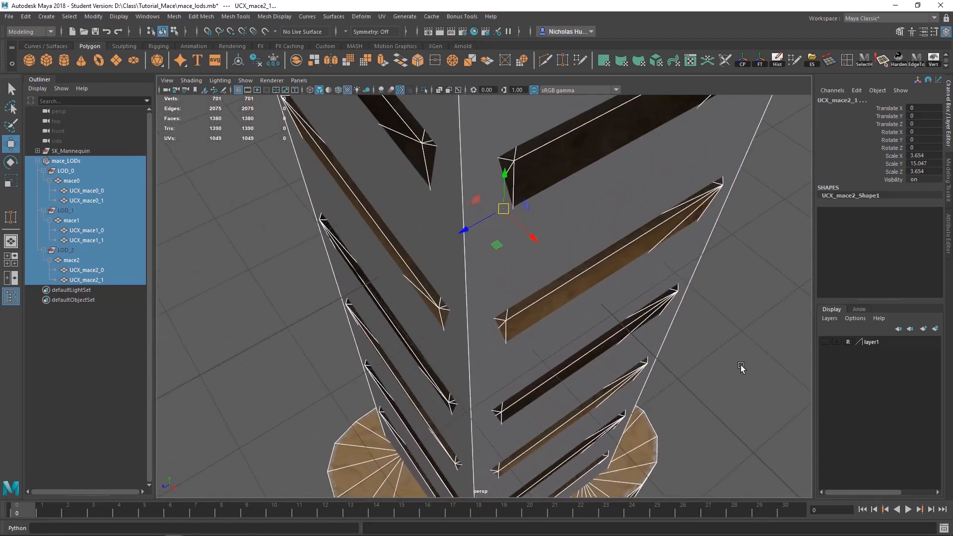
scroll(617, 302, "up", 4)
middle_click_drag(617, 302, 595, 397, "alt")
scroll(541, 300, "up", 6)
scroll(525, 286, "up", 3)
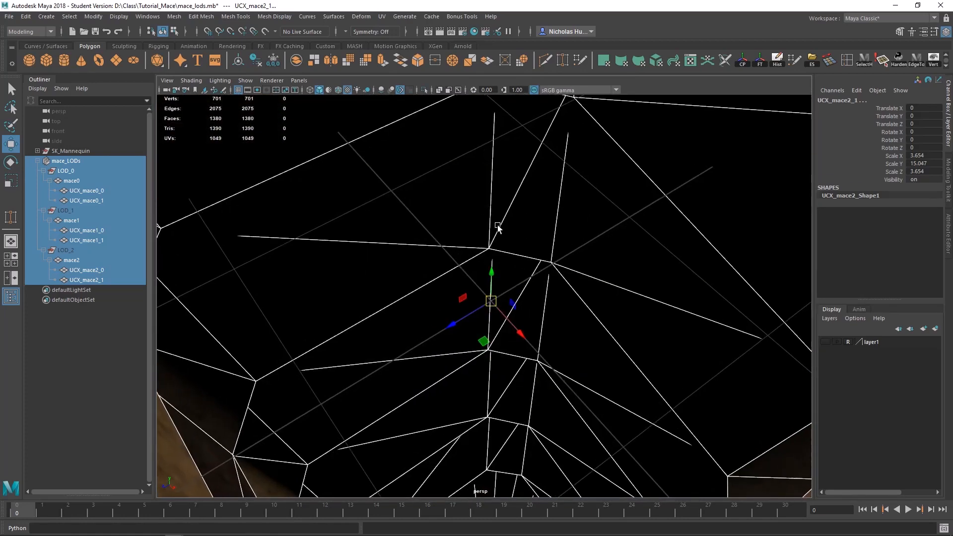
scroll(498, 226, "down", 12)
middle_click_drag(524, 154, 528, 214, "alt")
left_click_drag(529, 214, 630, 219, "alt")
left_click(627, 221)
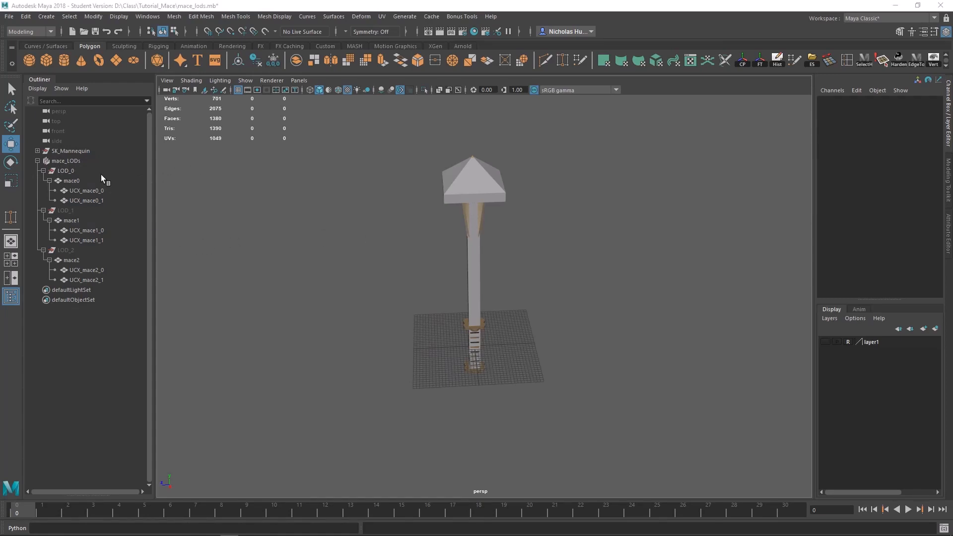
Step: Export the mace_LODs group as the FBX file sm_mace into the meshes folder, replacing the existing file
left_click(67, 162)
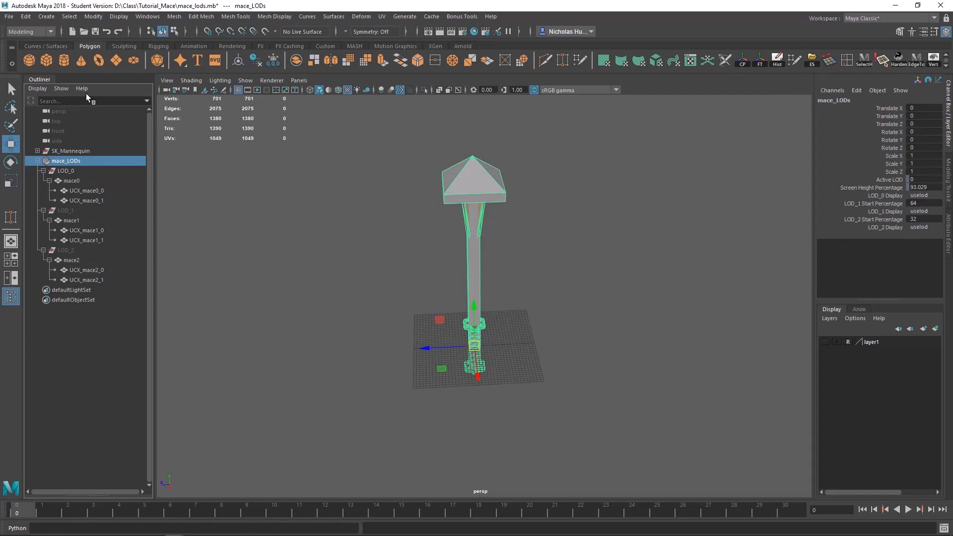
left_click(9, 16)
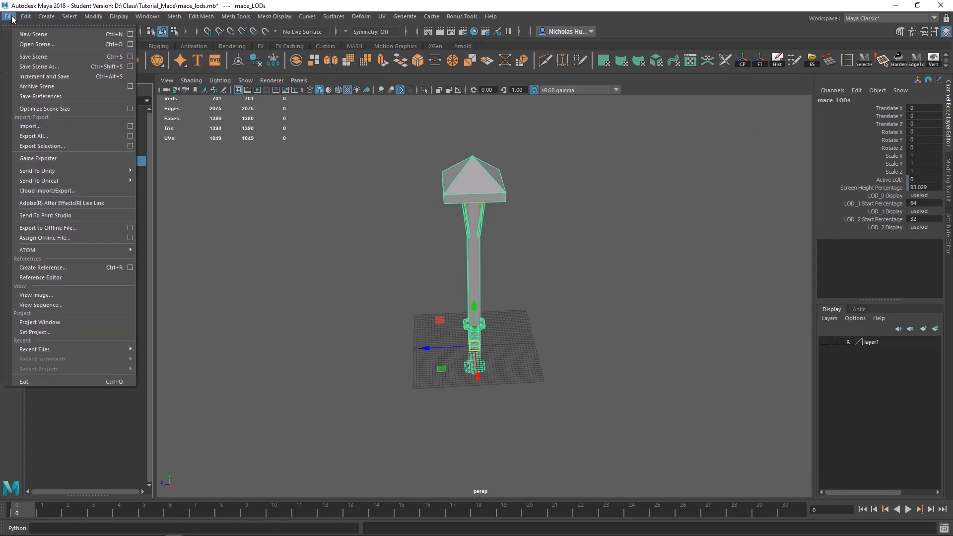
left_click(40, 147)
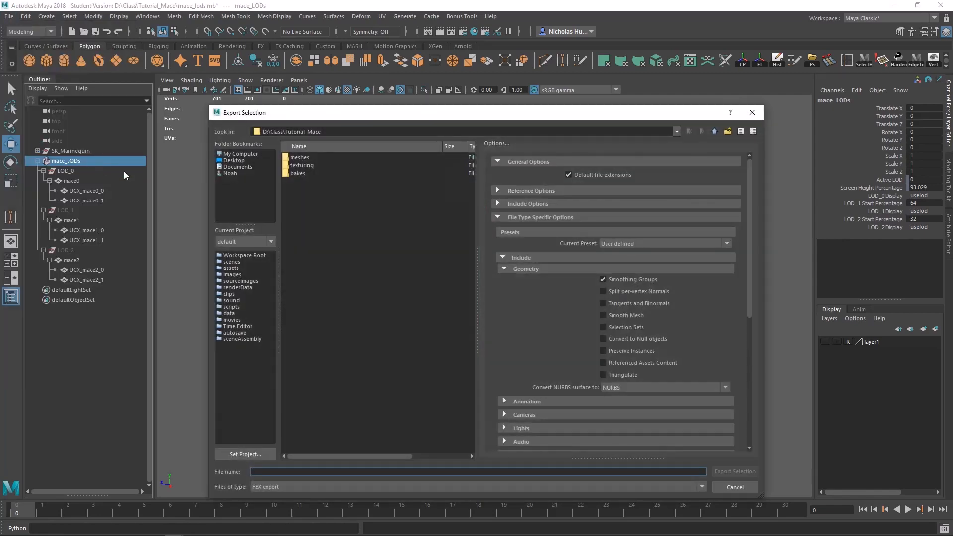
double_click(293, 157)
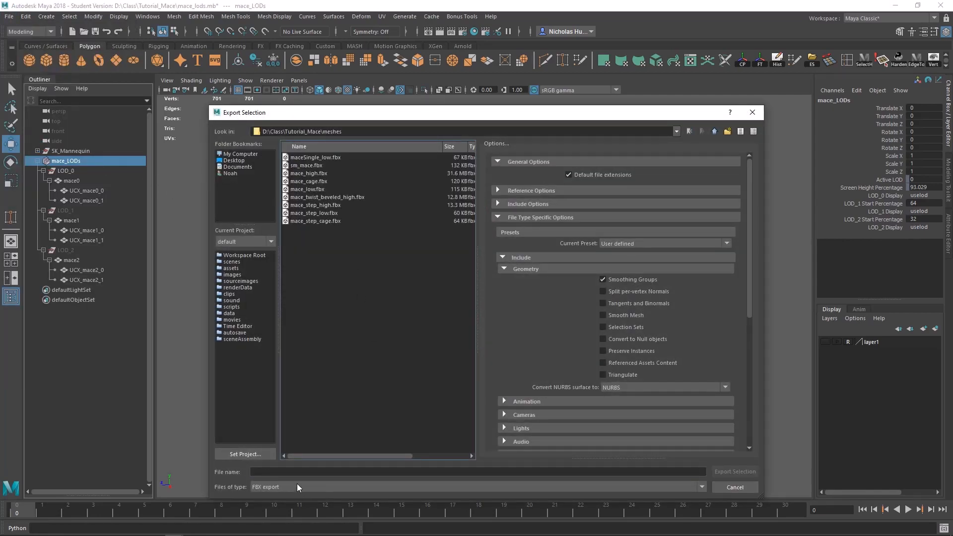
left_click(285, 473)
type("sm")
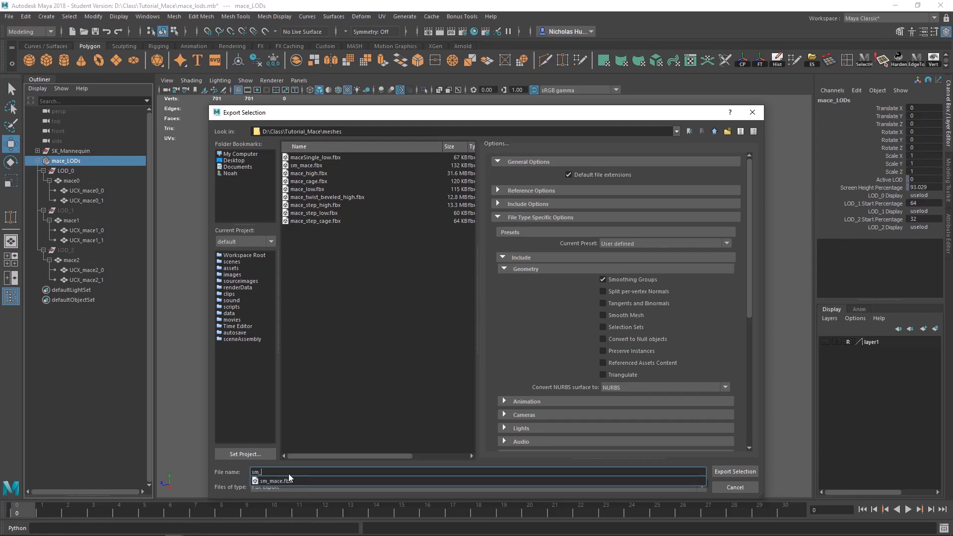
type("_mace")
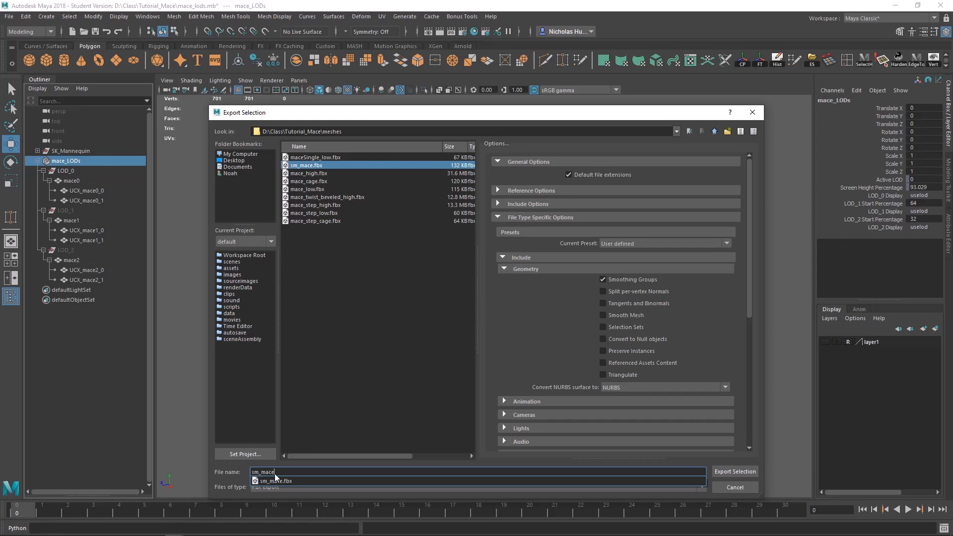
key("Return")
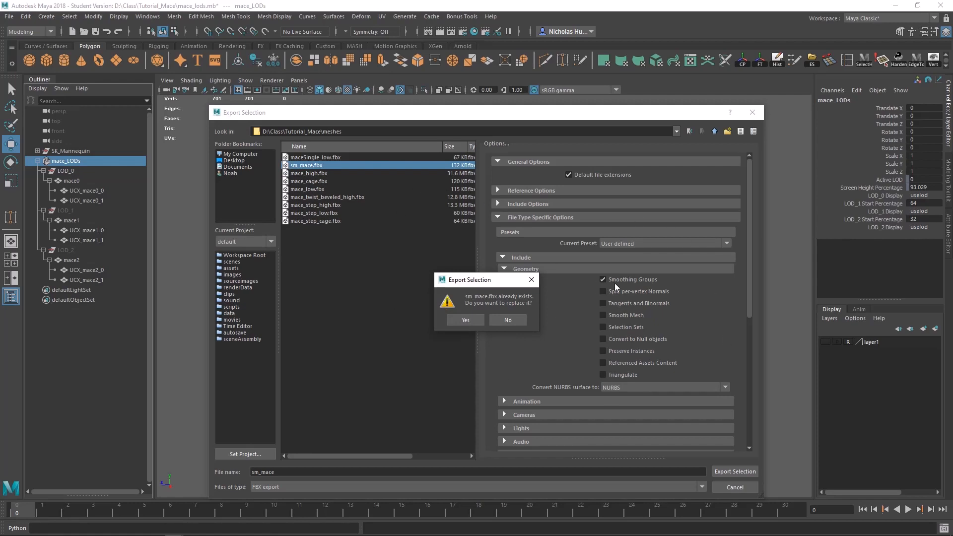
left_click(467, 321)
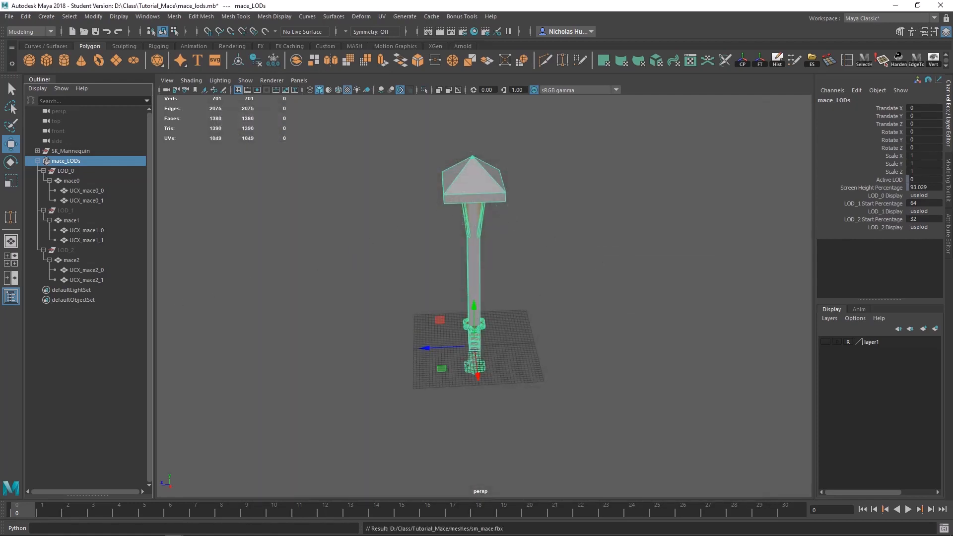
Step: Switch to the Epic Games Launcher and launch Unreal Engine 4.23.1
key("alt+Tab")
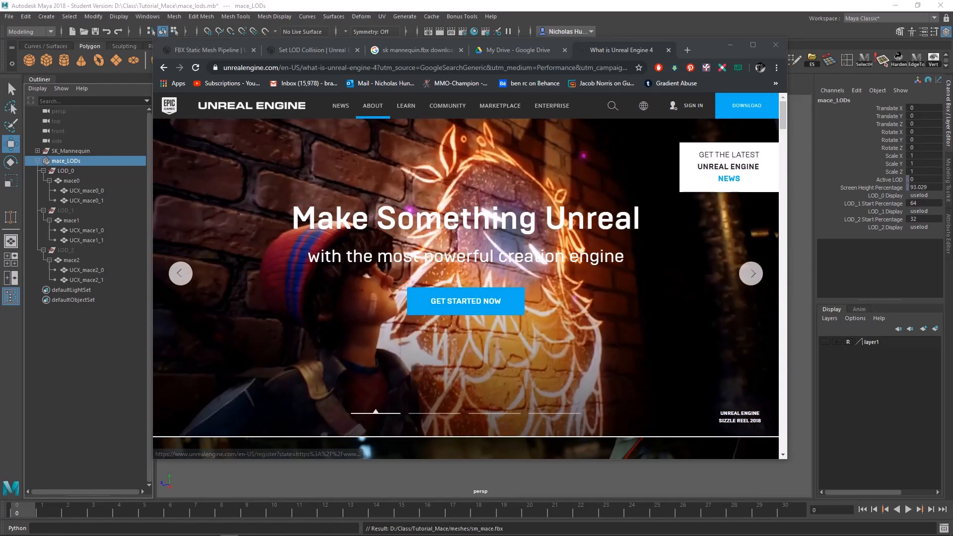
key("alt+Tab")
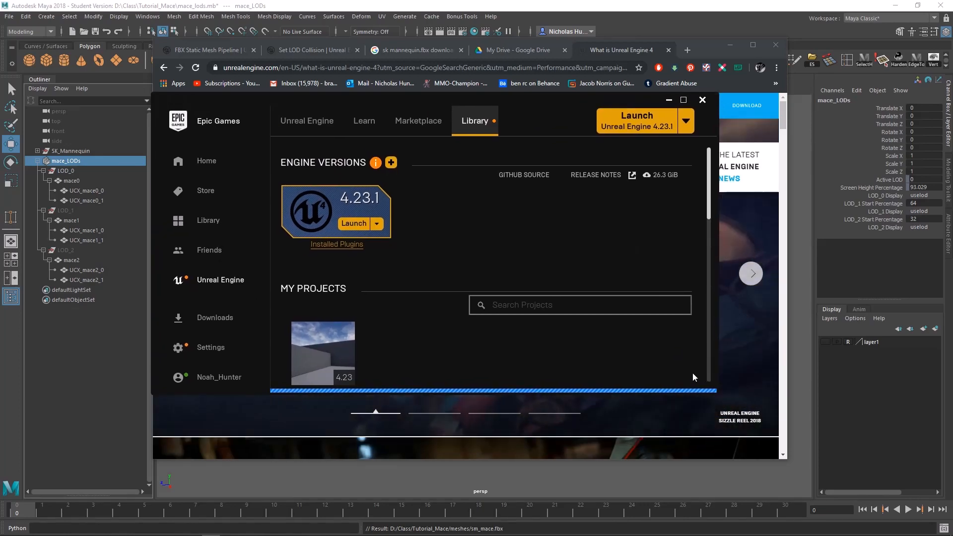
left_click_drag(717, 393, 791, 468)
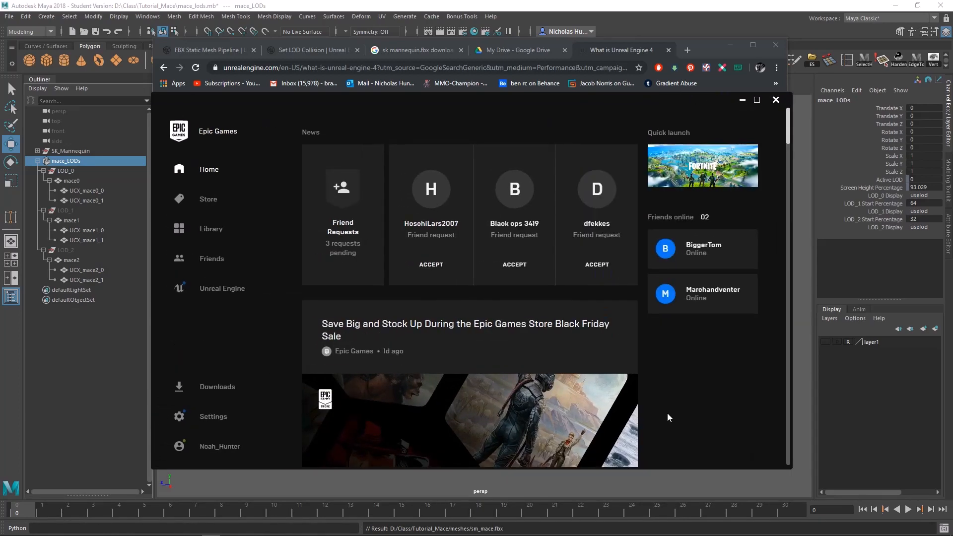
mouse_move(688, 168)
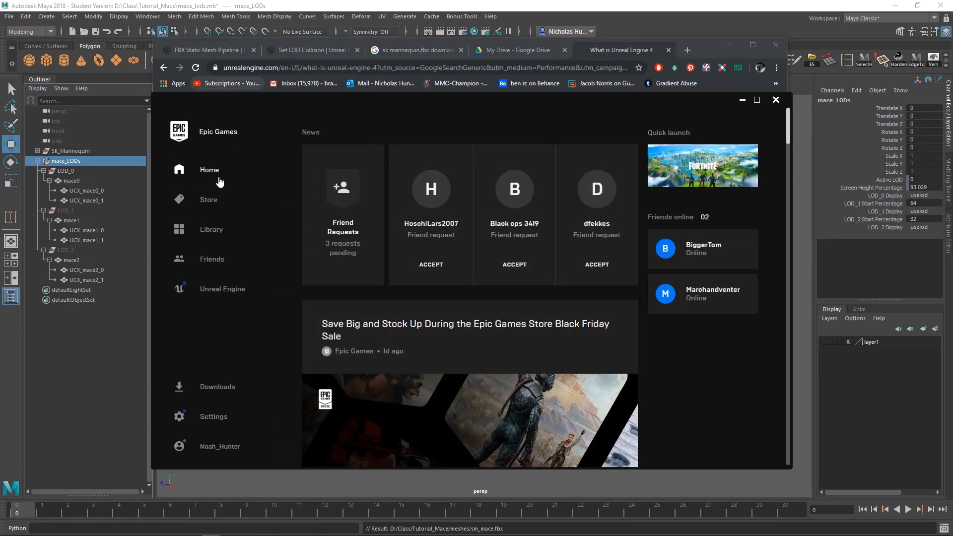
left_click(217, 392)
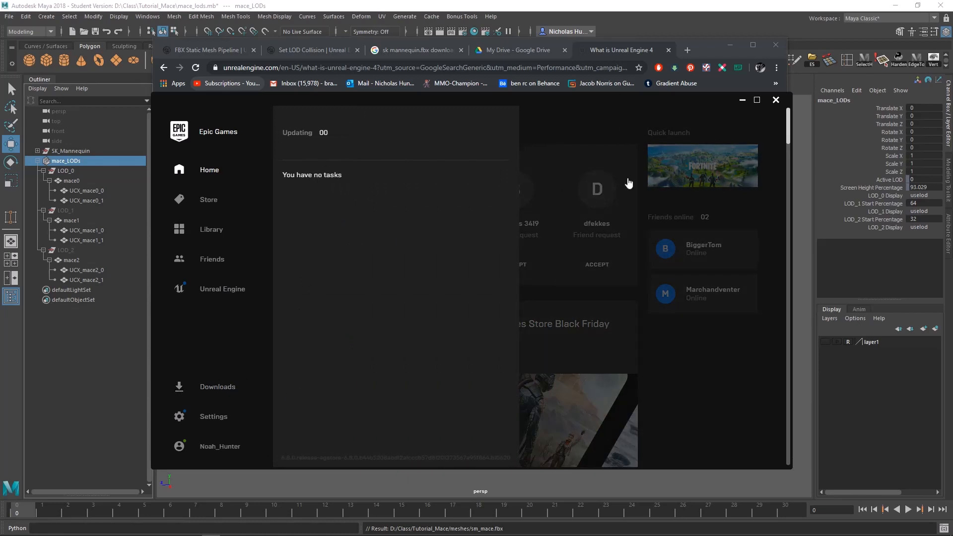
left_click(558, 120)
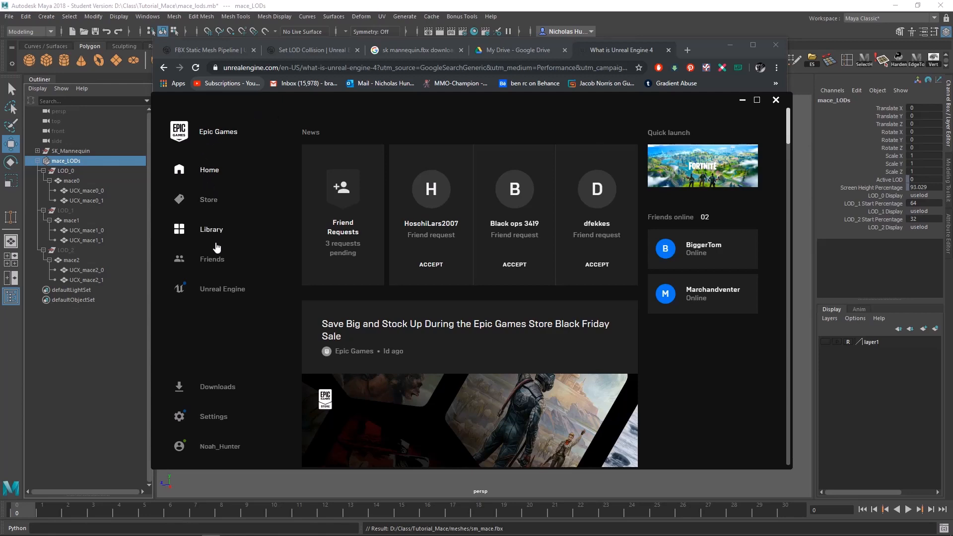
left_click(203, 292)
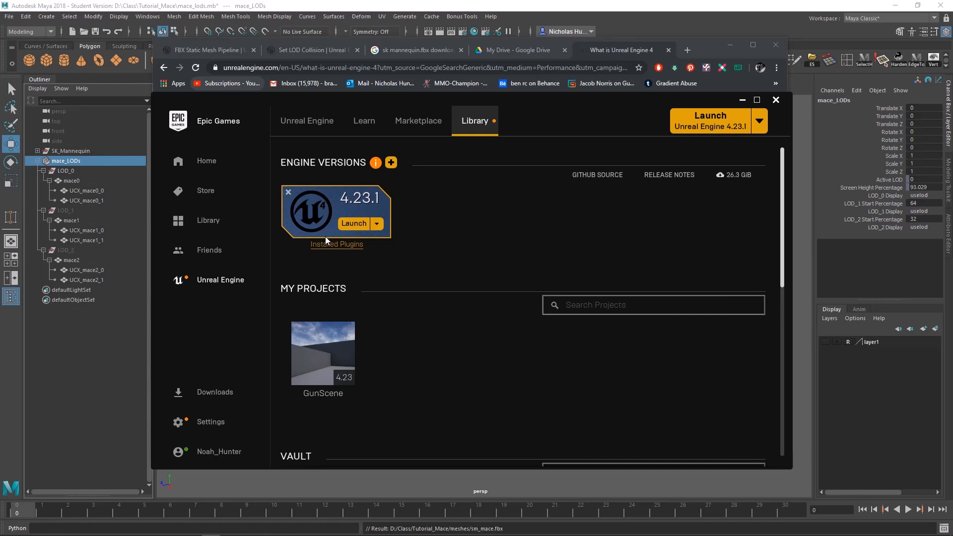
left_click(706, 125)
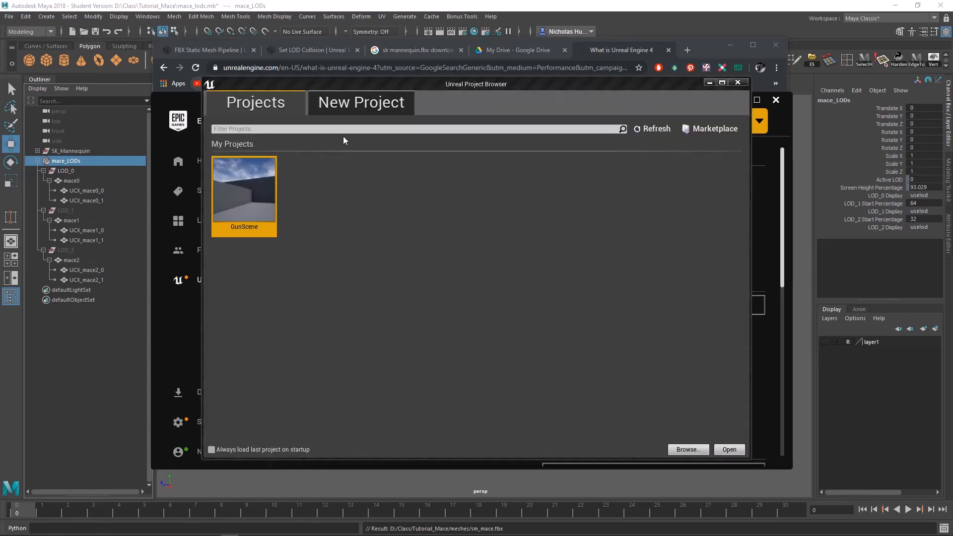
Step: Create a new Blueprint project from the First Person template, named MyProject in D:\ue4_Projects, with starter content
left_click(355, 105)
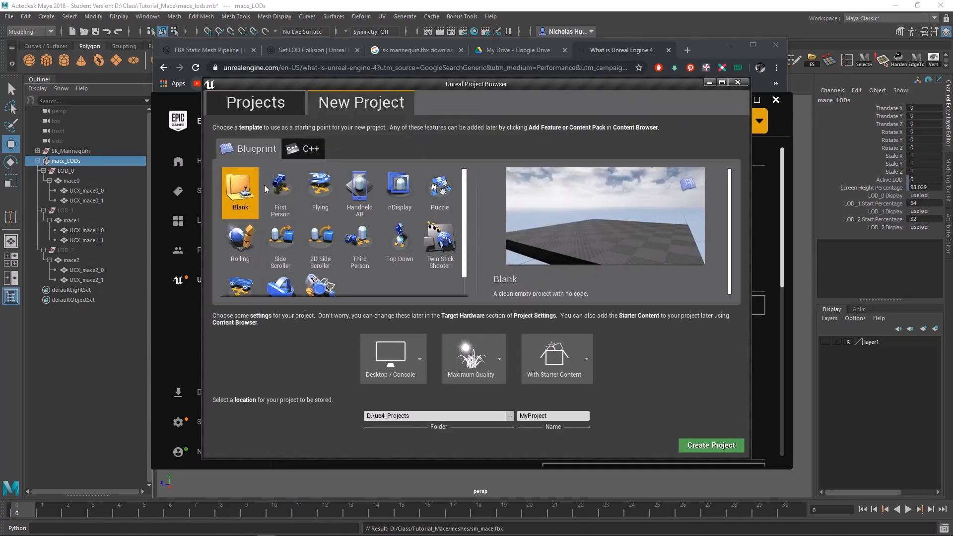
left_click(281, 189)
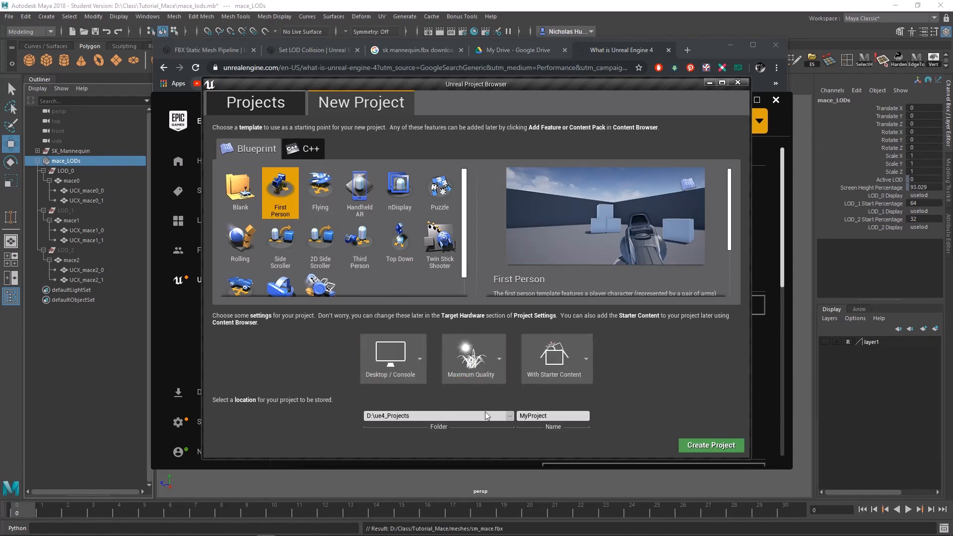
left_click(707, 448)
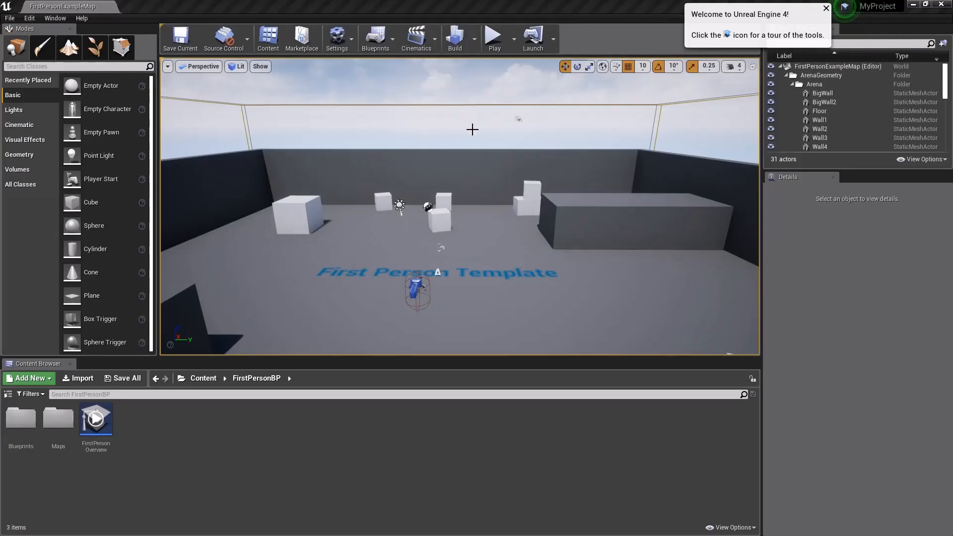
Step: Play-test the First Person level by walking around and shooting, stop it, and look over the arena from above
right_click_drag(466, 202, 498, 246)
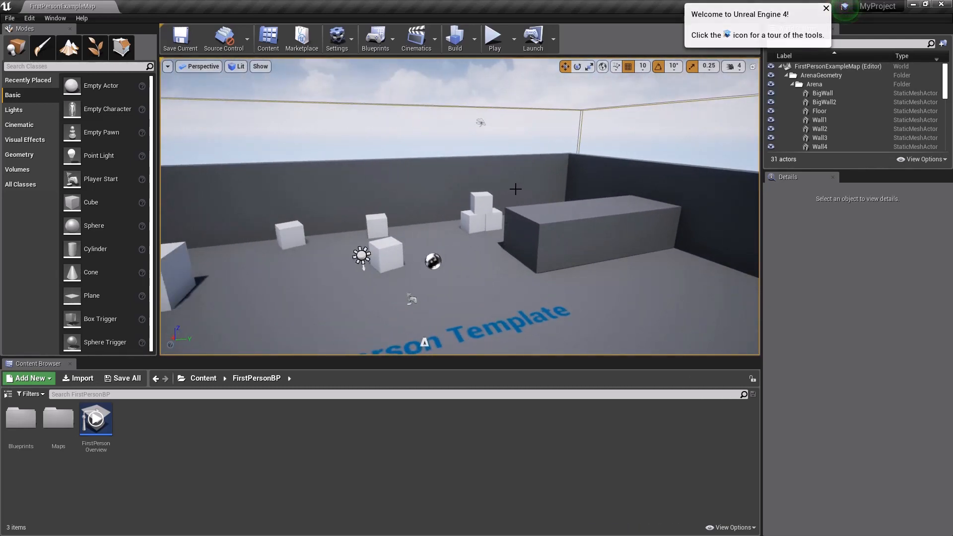
right_click_drag(503, 189, 551, 199)
left_click(490, 40)
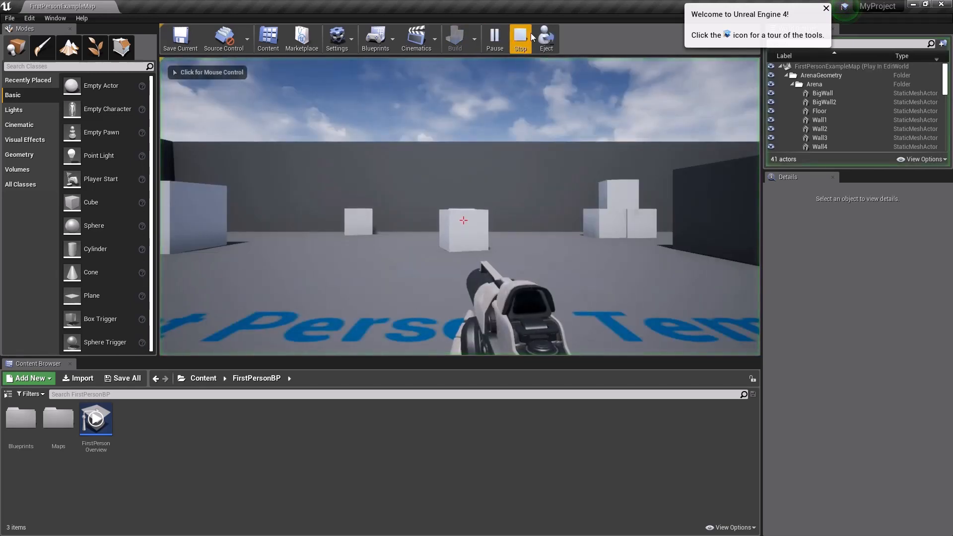
left_click(502, 185)
left_click(463, 220)
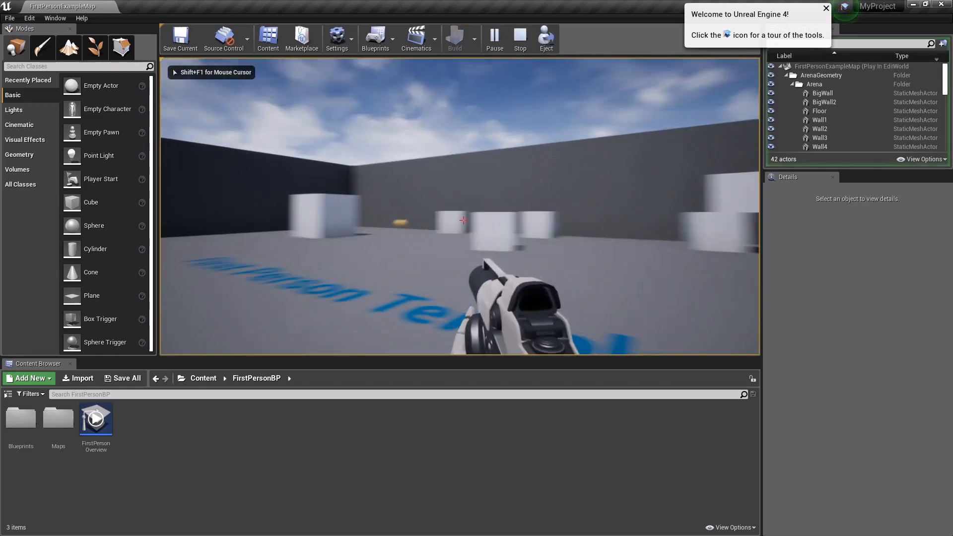
key("w")
left_click(463, 220)
key("w")
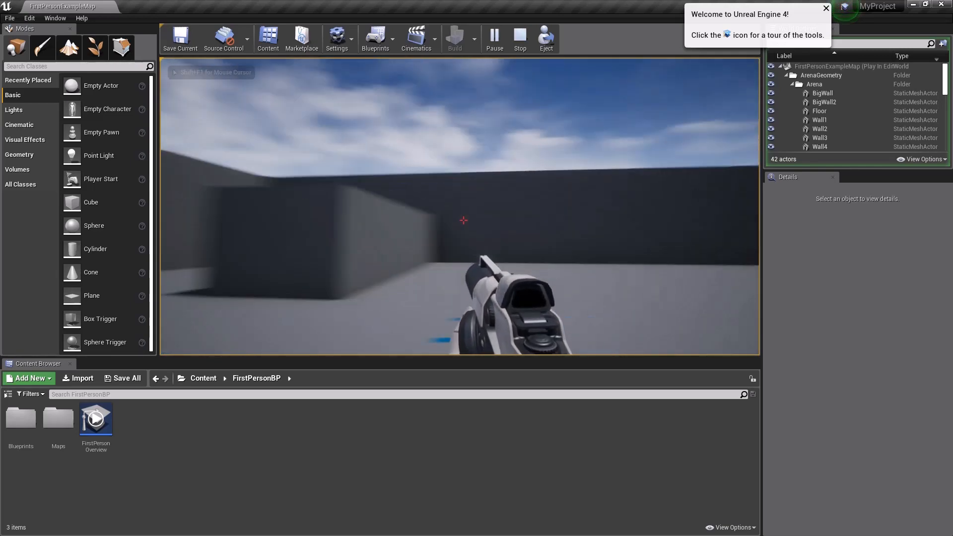
key("w")
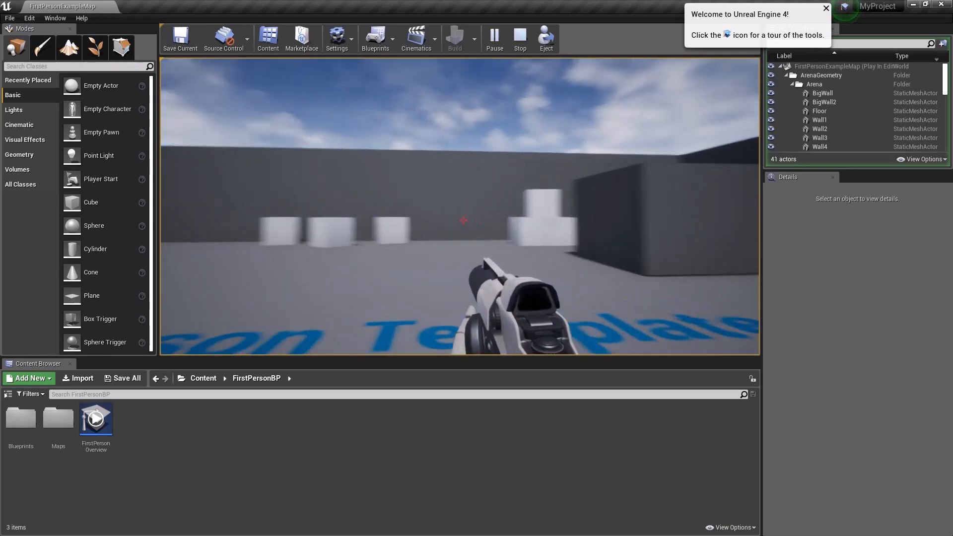
key("Escape")
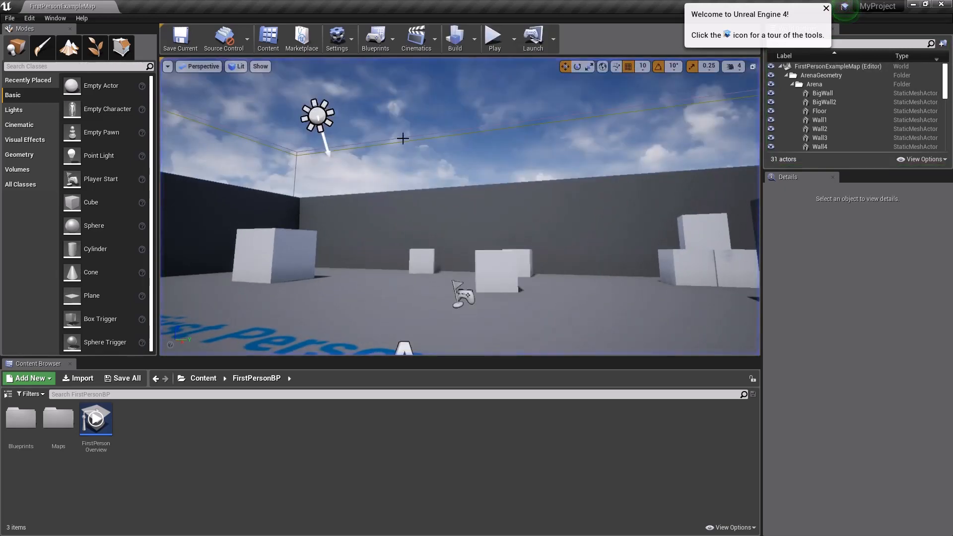
key("s")
right_click_drag(403, 139, 403, 209)
key("s")
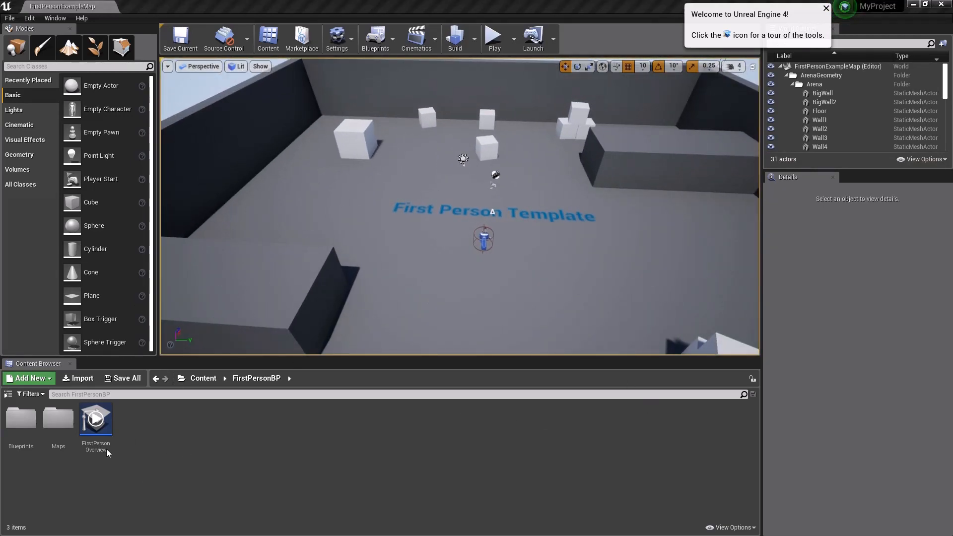
Step: Show the project's folder tree and create a folder named Mace under Content
left_click(8, 395)
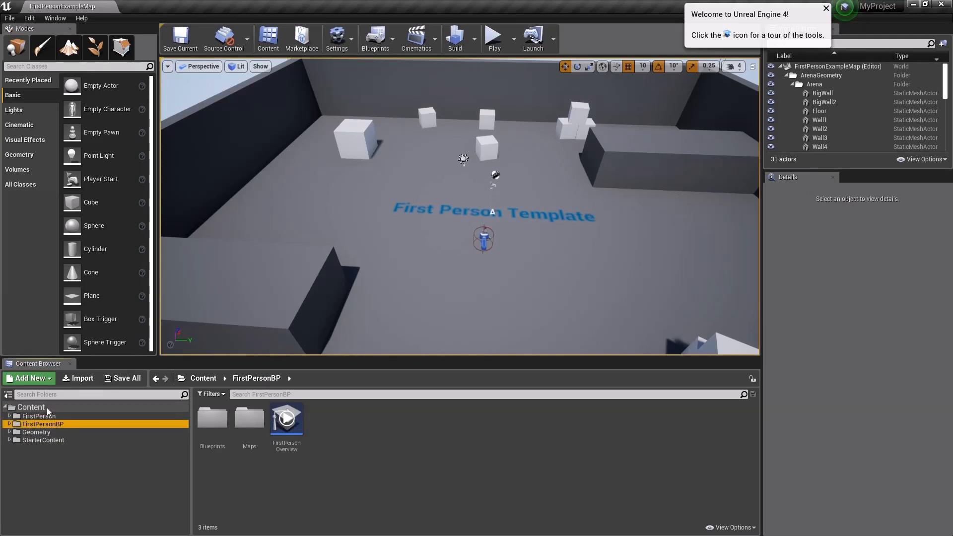
left_click(32, 408)
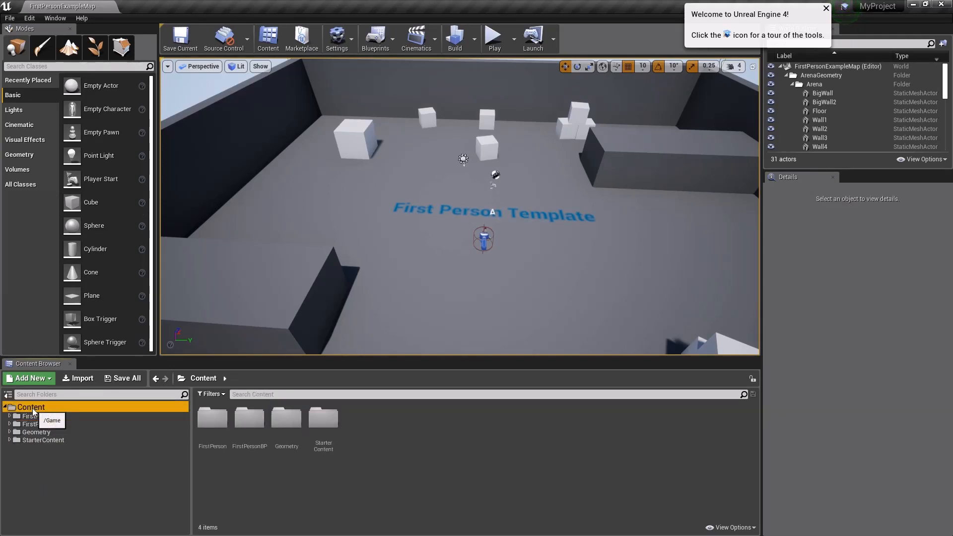
right_click(37, 463)
left_click(74, 245)
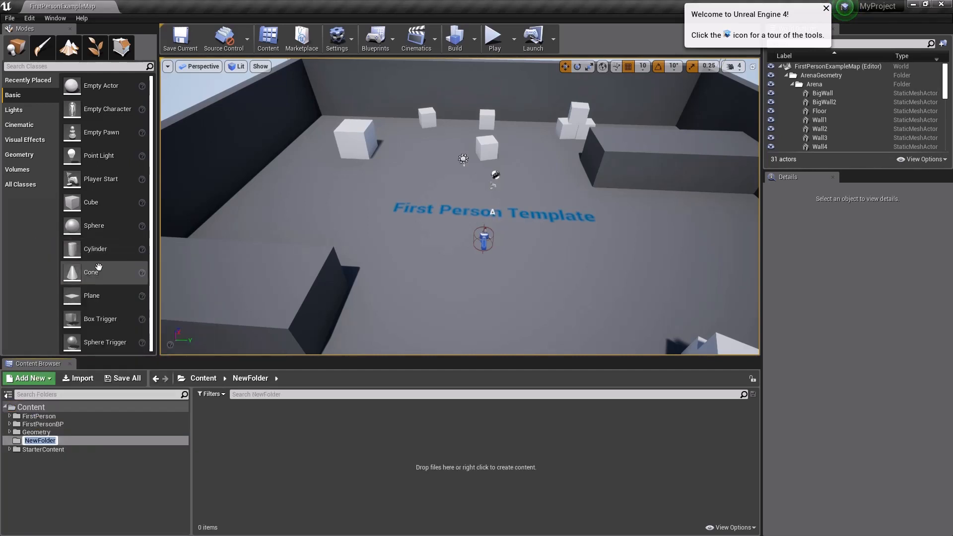
type("Mace")
key("Return")
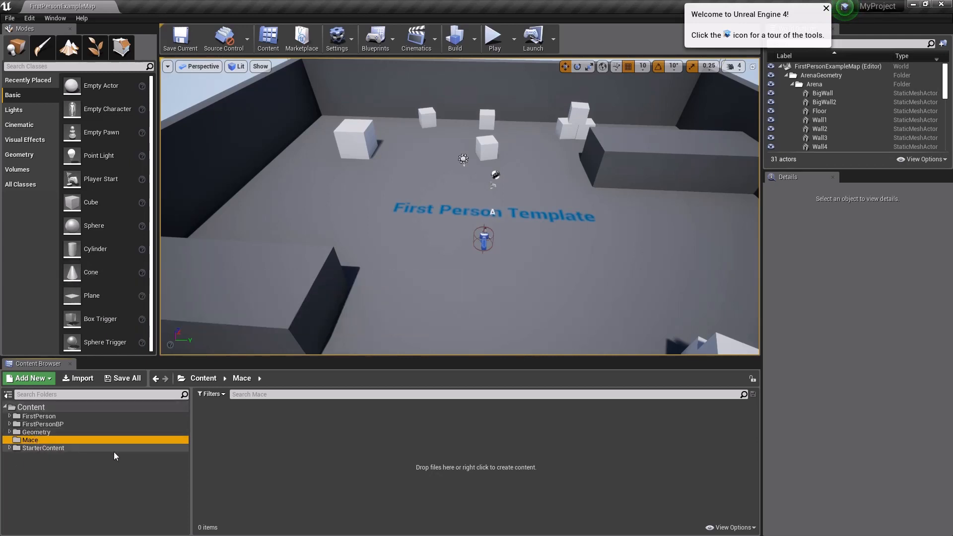
Step: Create a subfolder named geo inside the Mace folder
right_click(24, 440)
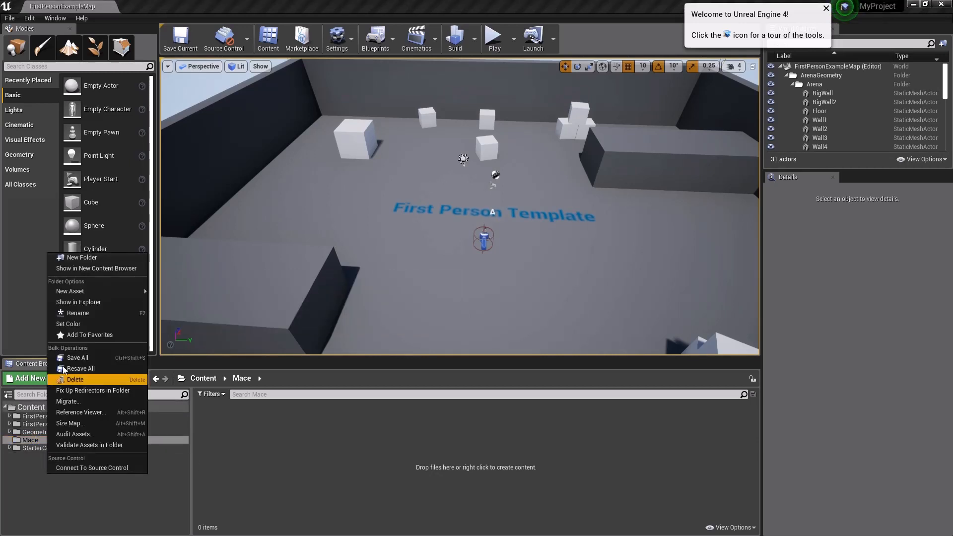
left_click(75, 257)
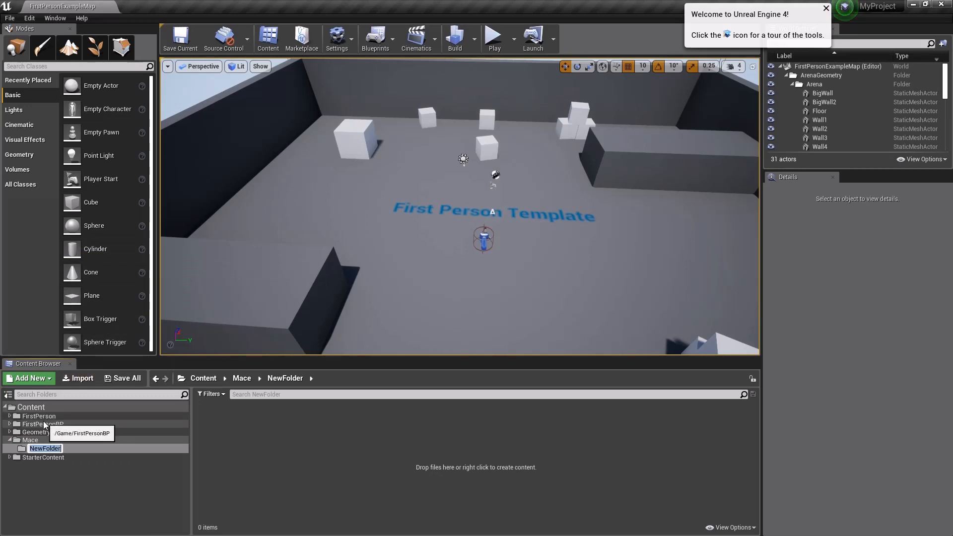
type("geo")
key("Return")
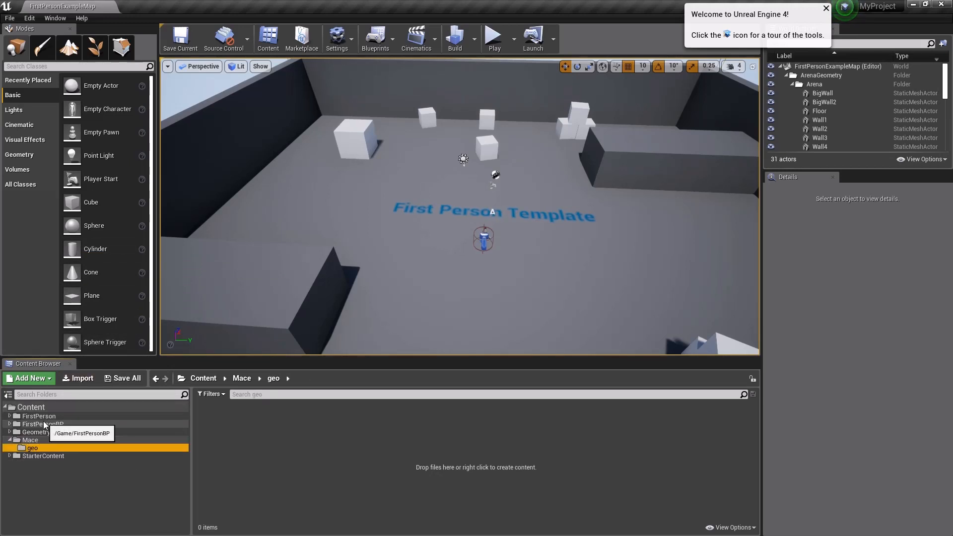
Step: Create a second subfolder named material inside the Mace folder
left_click(40, 440)
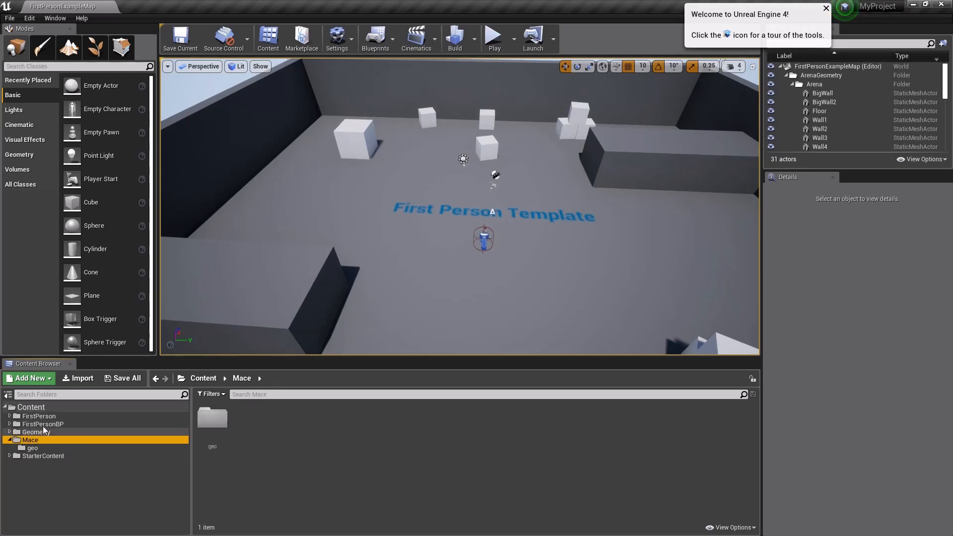
right_click(49, 475)
left_click(77, 259)
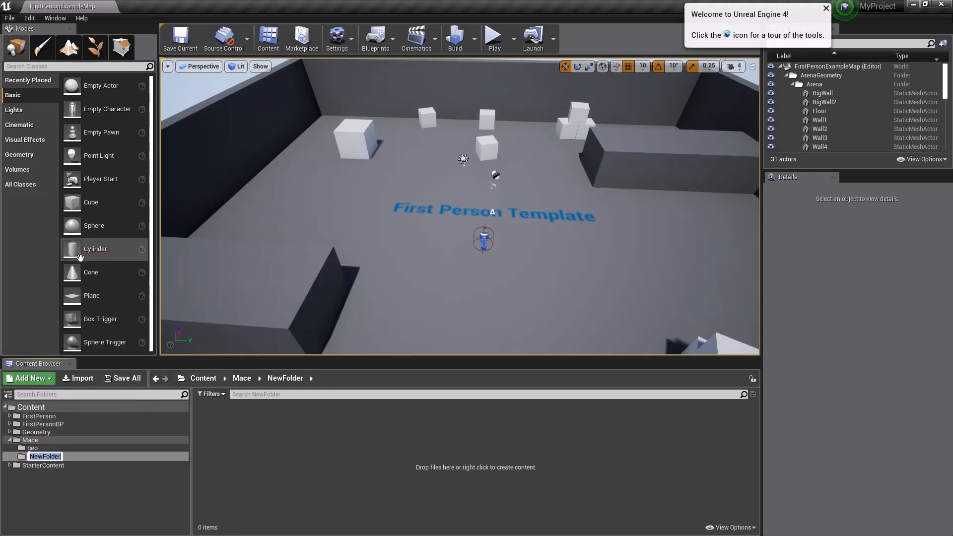
type("material")
key("Return")
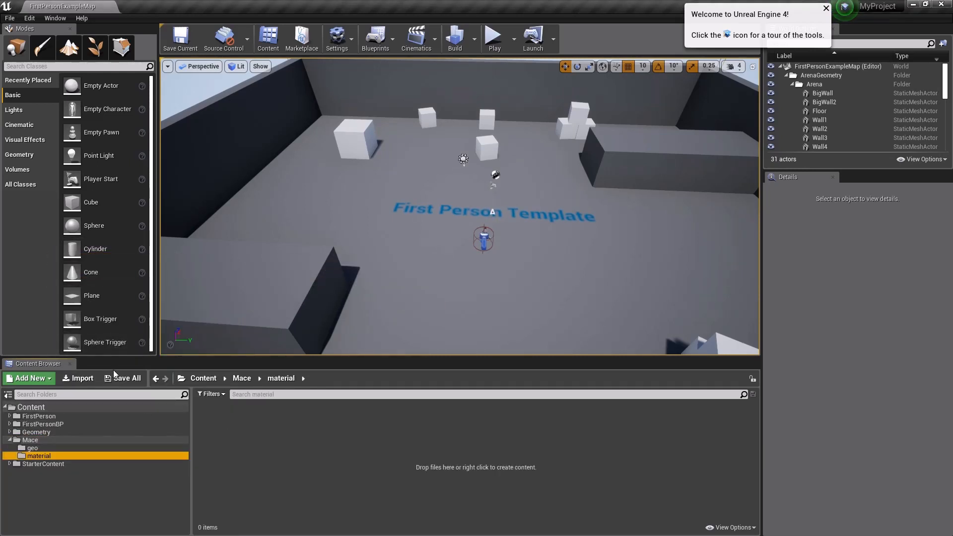
Step: Start importing sm_mace.fbx into the geo folder, with Auto Generate Collision disabled and Convert Scene Unit enabled
left_click(43, 449)
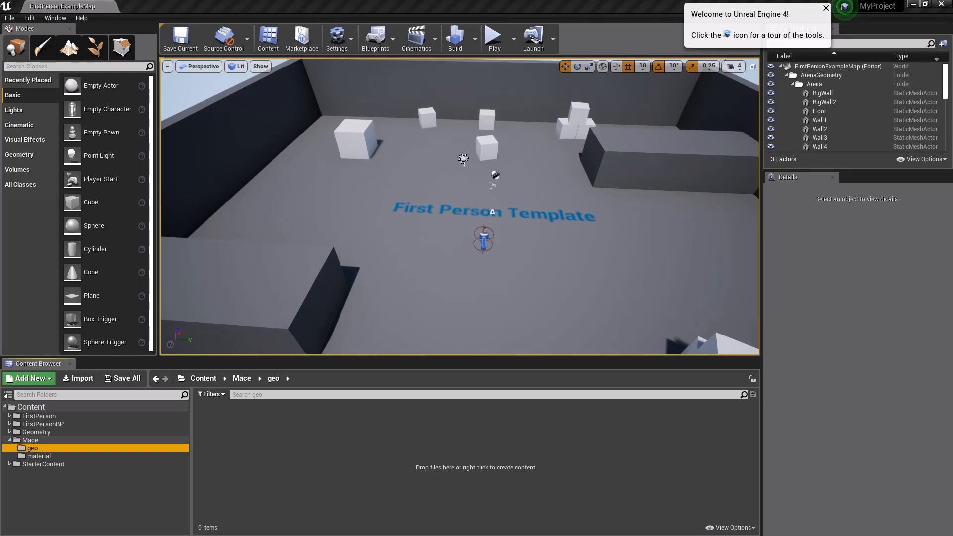
left_click_drag(340, 418, 438, 430)
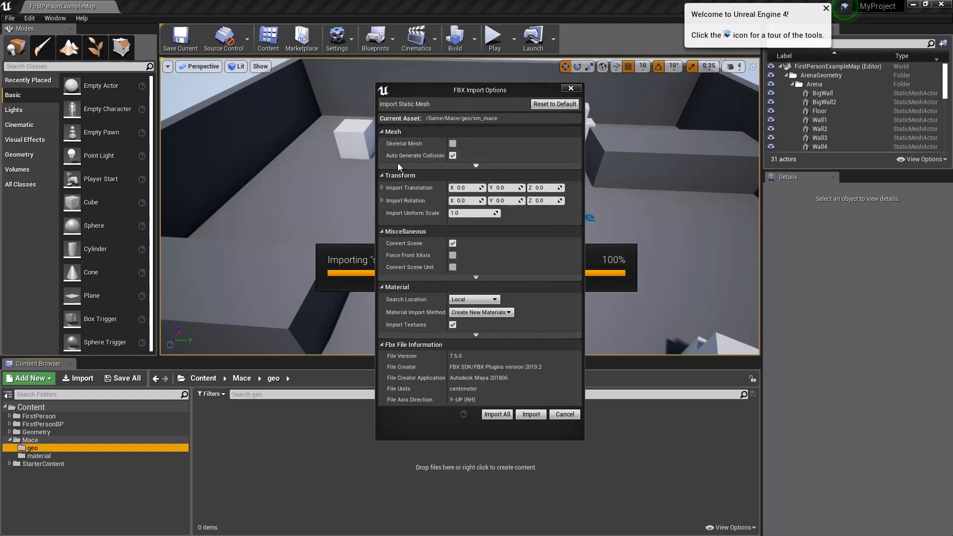
left_click(453, 156)
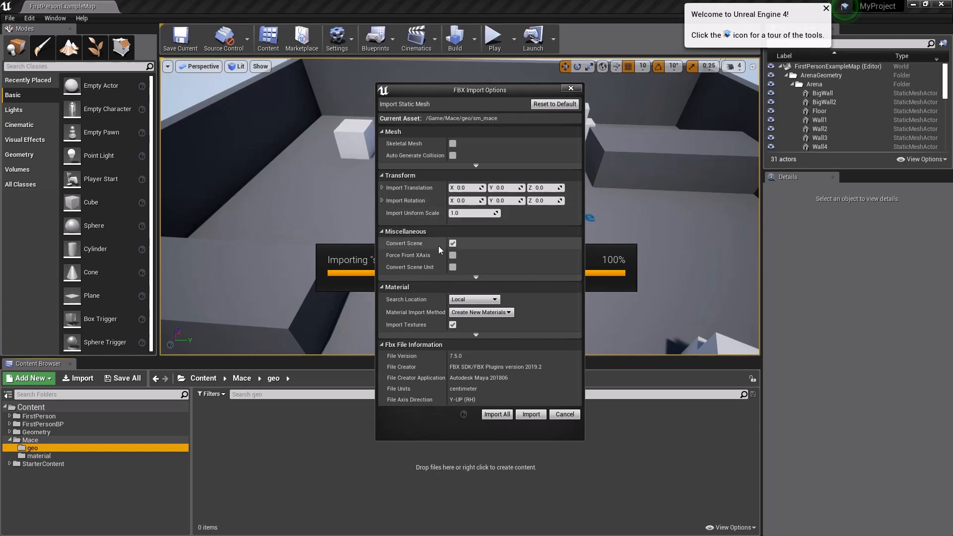
left_click(453, 267)
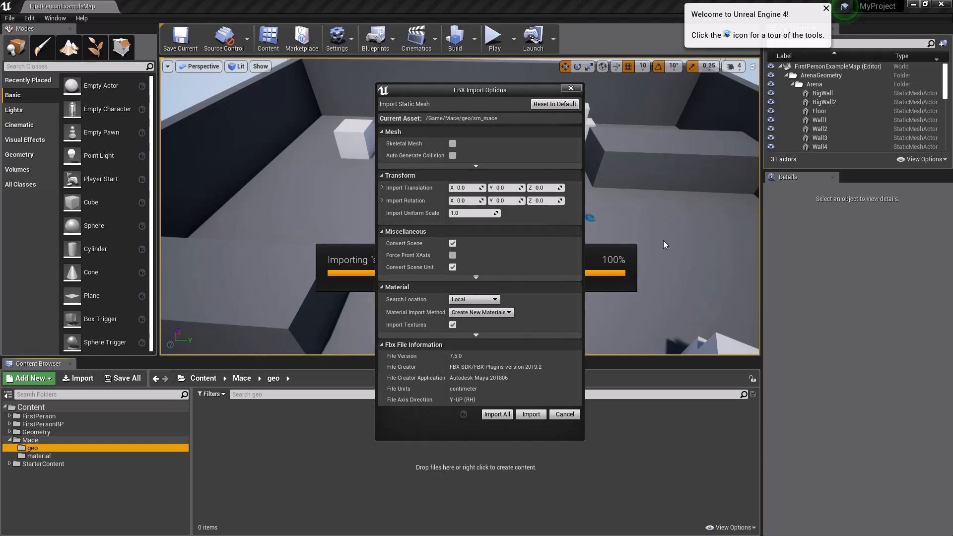
left_click(475, 278)
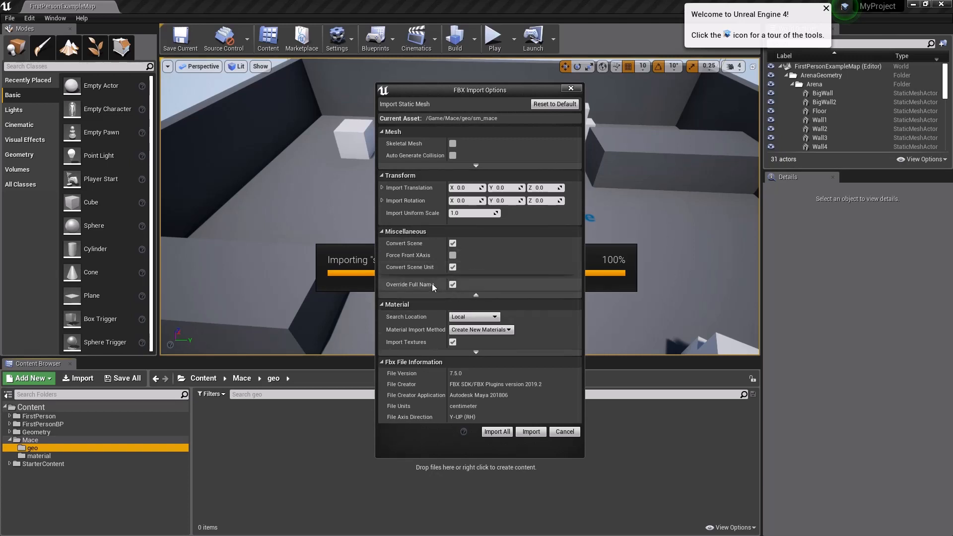
left_click(476, 295)
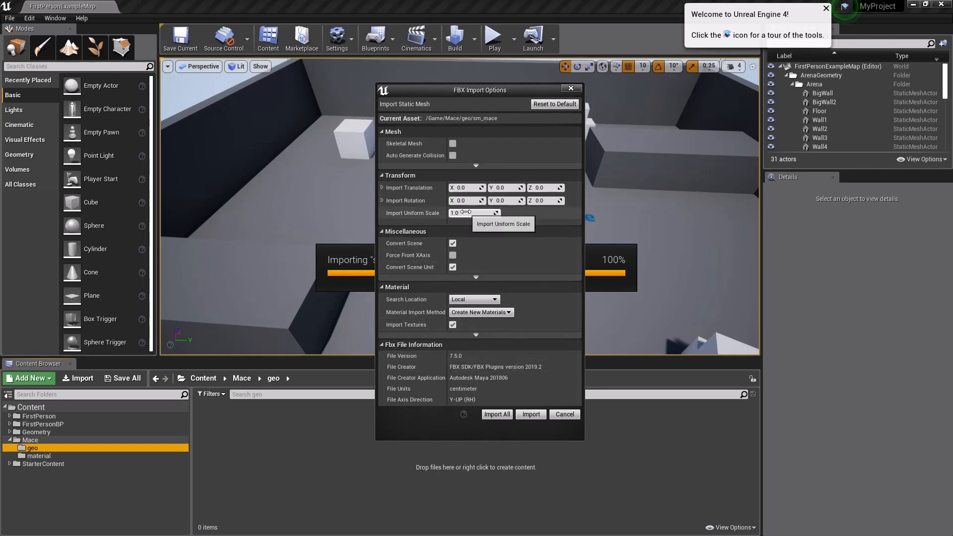
Step: Enable Import Mesh LODs in the advanced mesh options and import everything from the FBX file
left_click(475, 165)
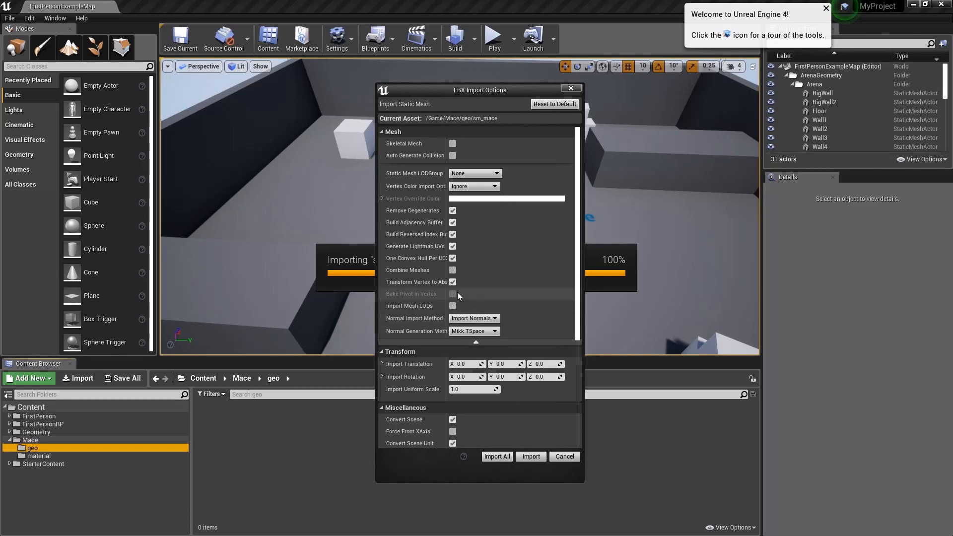
scroll(457, 296, "down", 5)
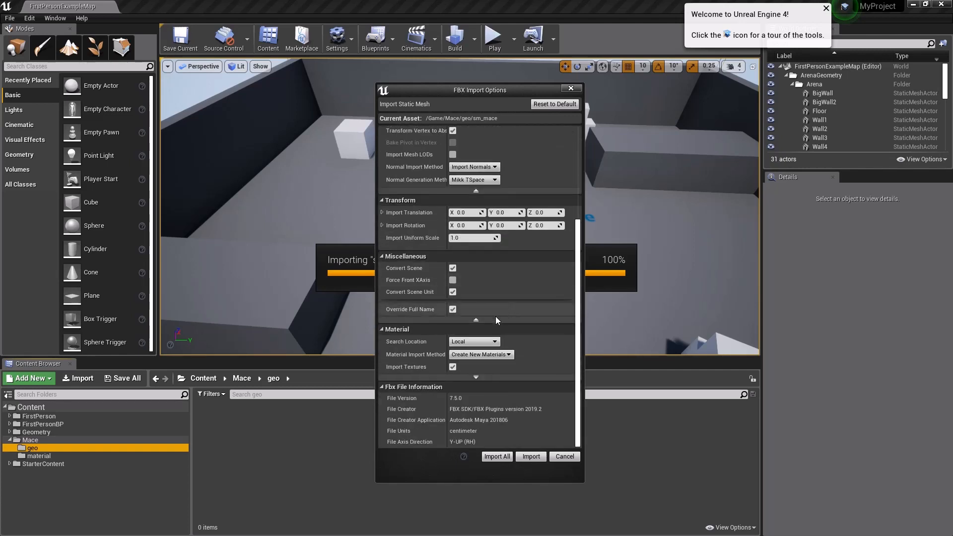
scroll(459, 305, "up", 5)
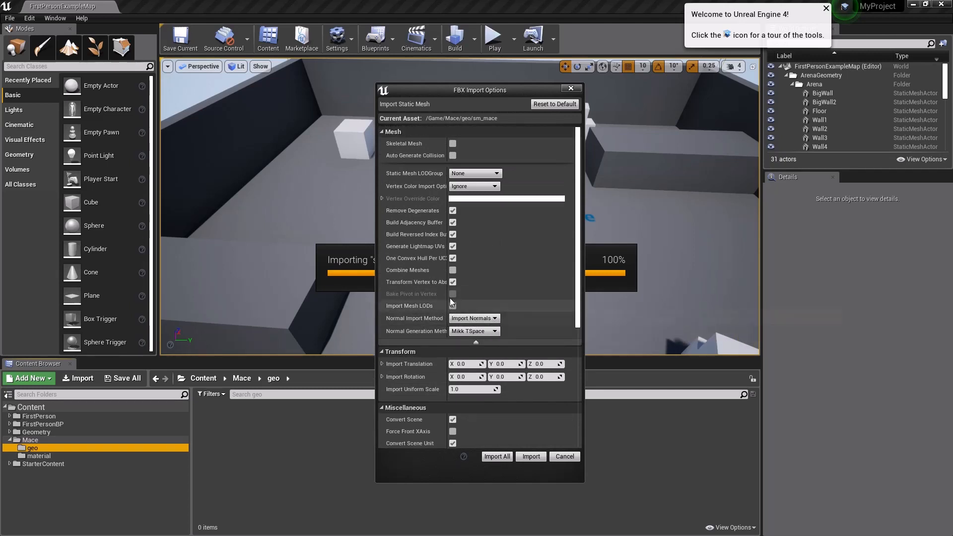
left_click(452, 305)
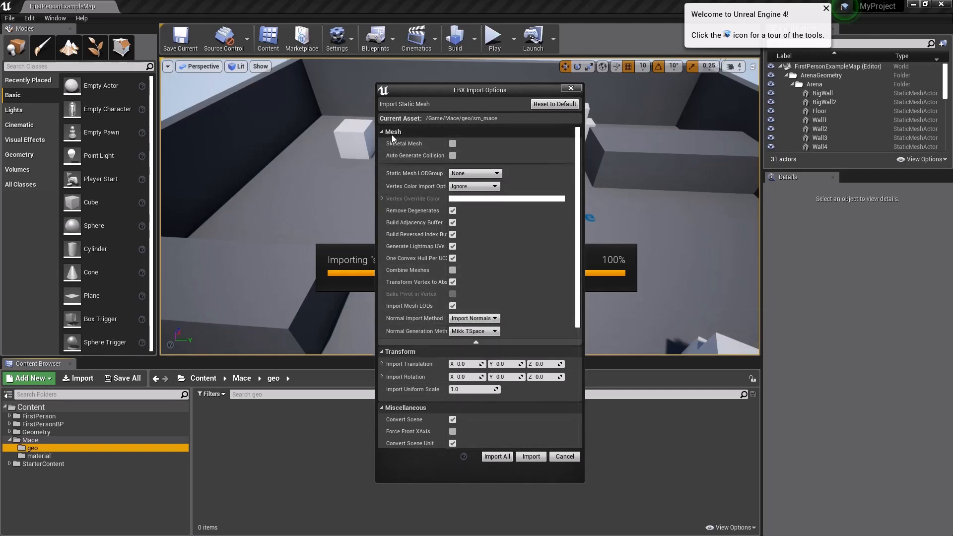
left_click(476, 342)
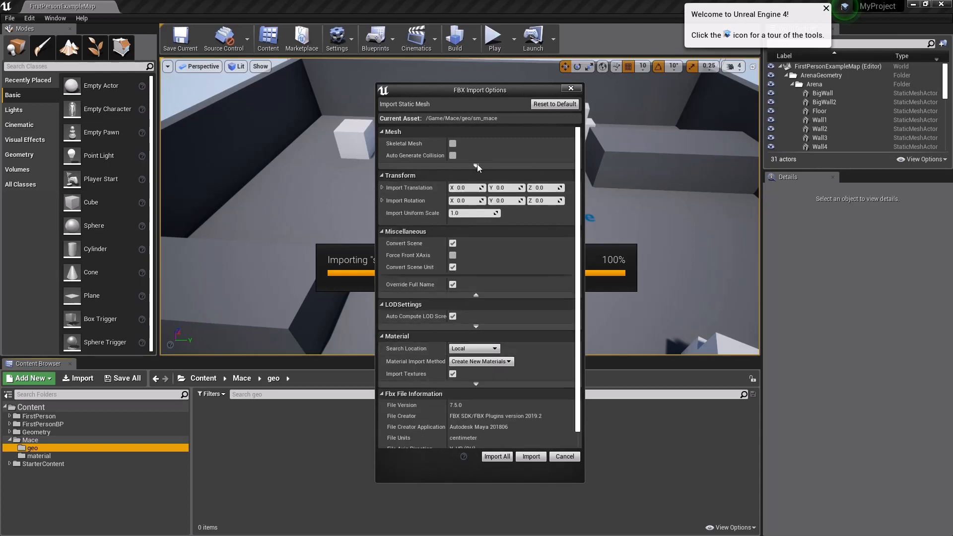
left_click(475, 166)
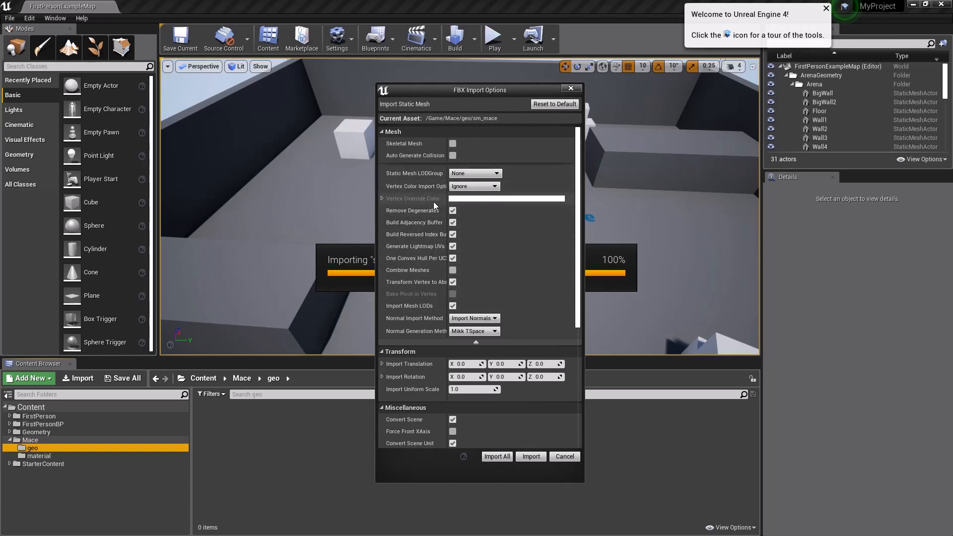
left_click(497, 457)
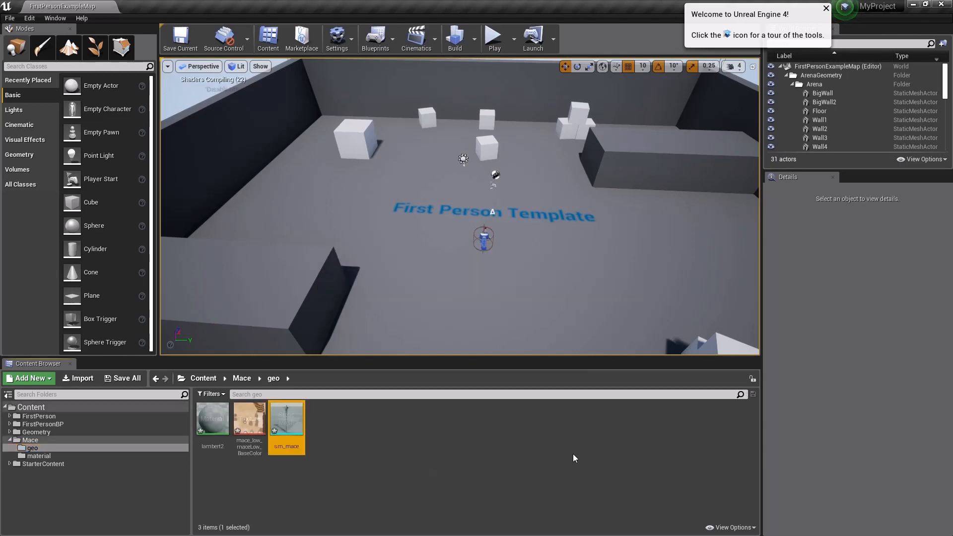
left_click(350, 457)
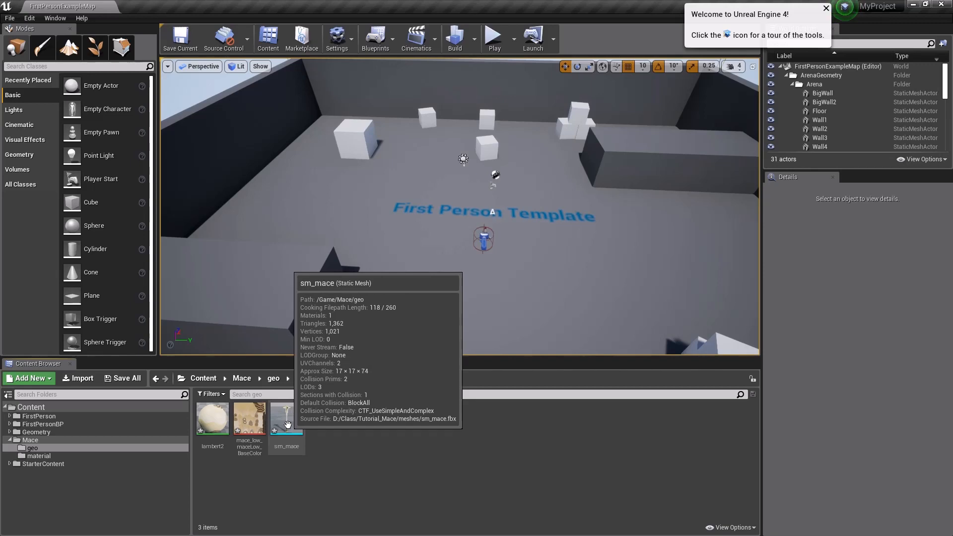
double_click(290, 428)
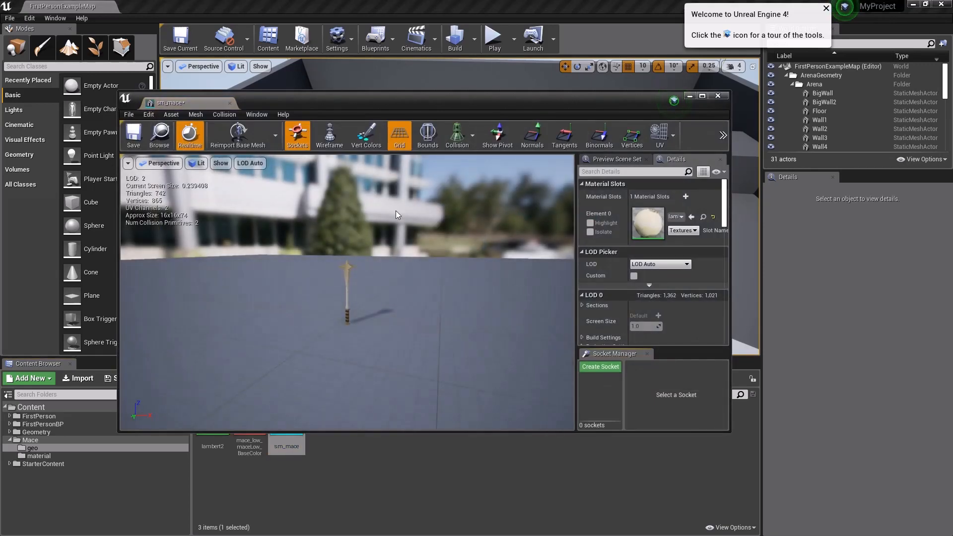
double_click(590, 97)
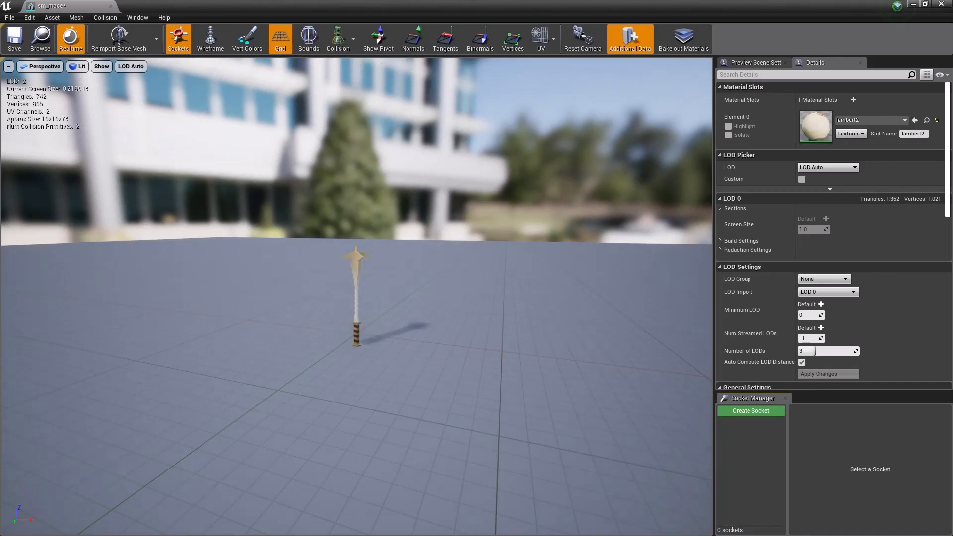
left_click_drag(875, 7, 778, 97)
left_click(870, 100)
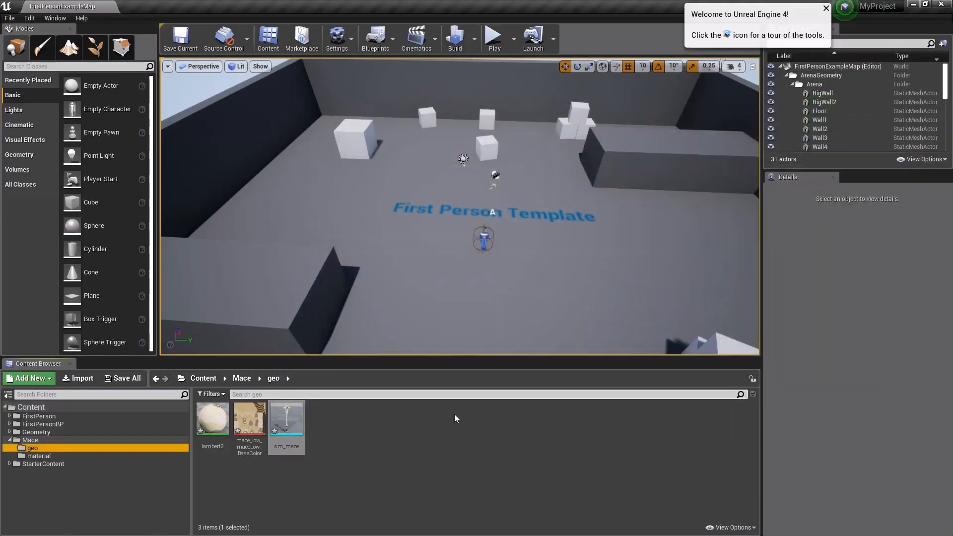
Step: Open the sm_mace static mesh from the geo folder in its editor and maximize the editor window
double_click(275, 428)
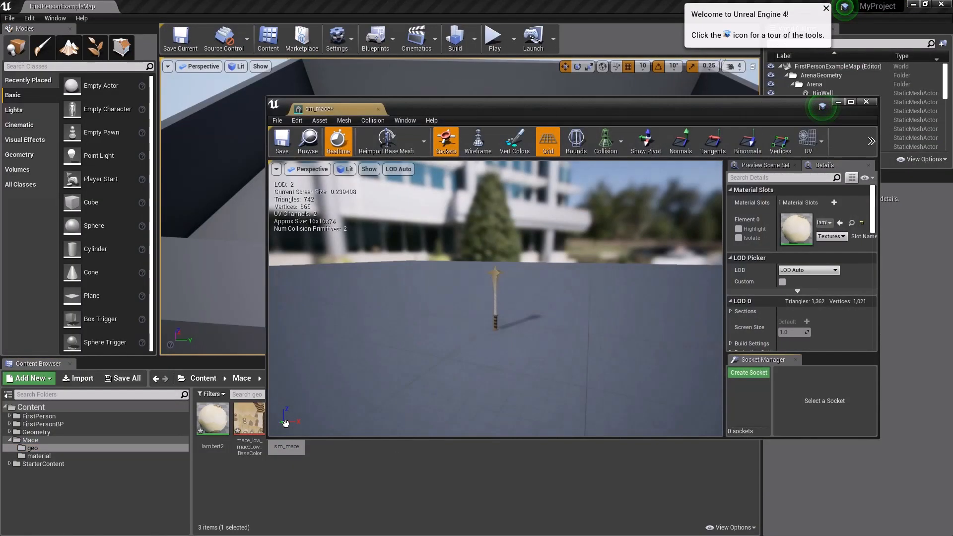
left_click_drag(427, 106, 296, 90)
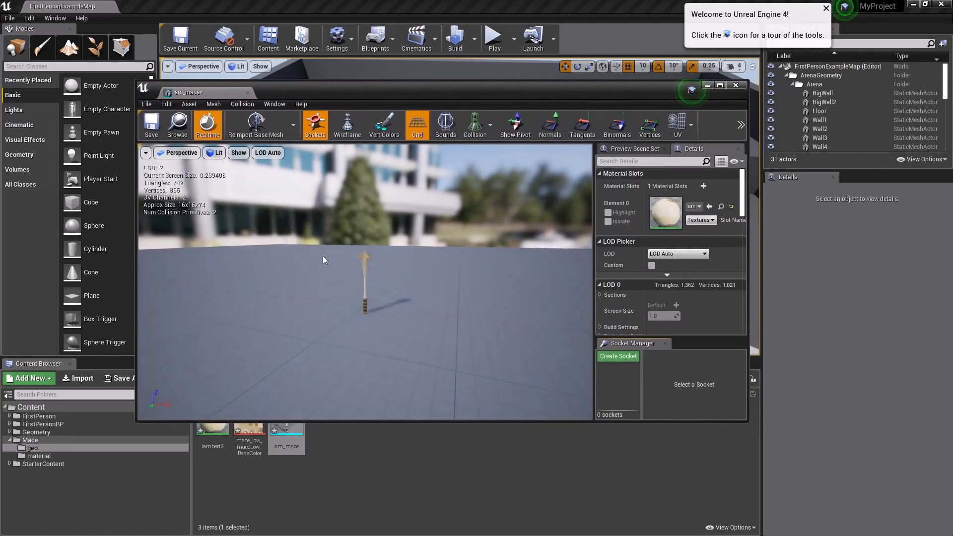
double_click(565, 94)
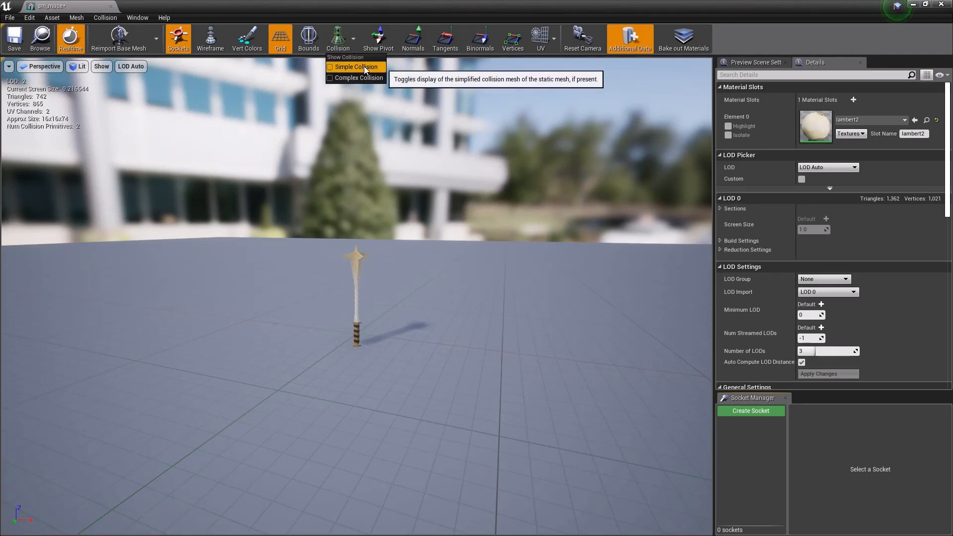
Step: Display the simple collision of the mace and view its hulls up close
left_click(367, 68)
right_click_drag(436, 420, 416, 425)
key("w")
right_click_drag(466, 276, 478, 293)
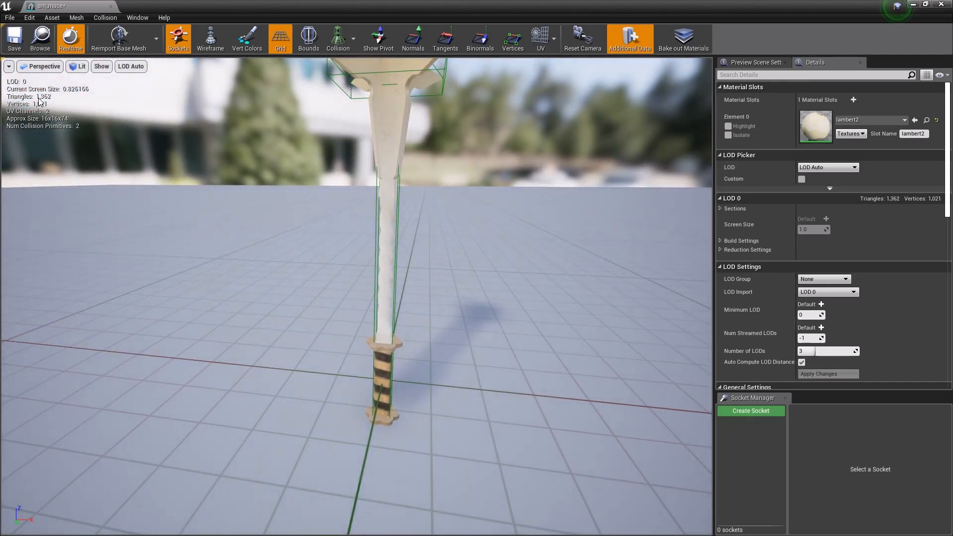
Step: Examine how the mace's LOD and triangle count change as the camera moves nearer and farther away
right_click_drag(119, 173, 90, 156)
key("s")
key("w")
key("d")
key("s")
key("a")
key("w")
key("w")
key("a")
key("s")
key("d")
key("a")
key("w")
key("d")
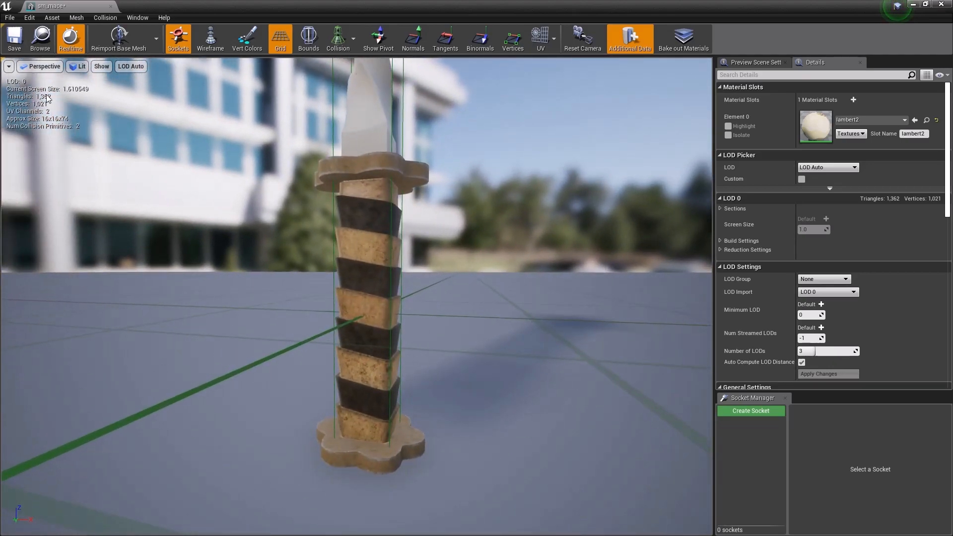
key("s")
mouse_move(243, 266)
right_mouse_down()
mouse_move(232, 250)
mouse_move(234, 258)
right_mouse_up()
key("w")
key("s")
key("w")
key("e")
key("s")
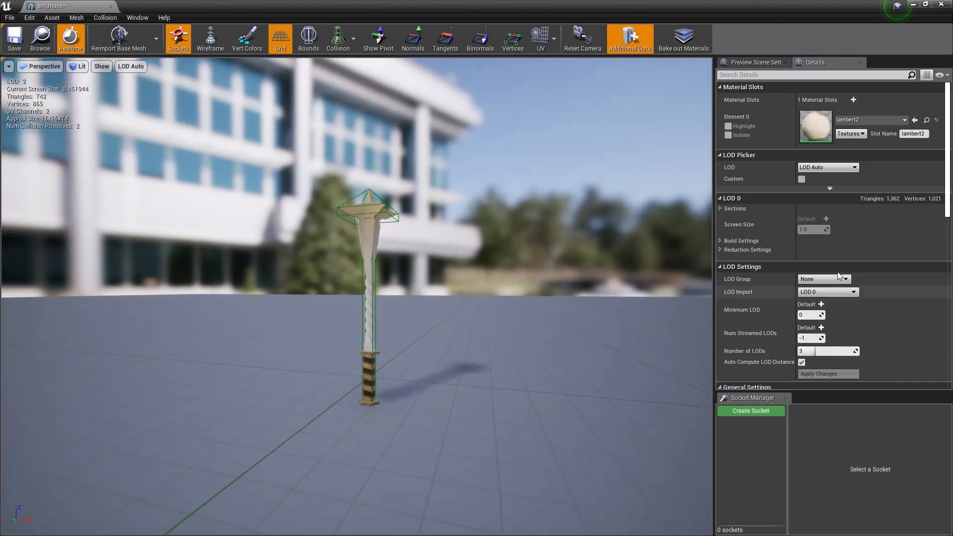
Step: Disable Auto Compute LOD Distances for sm_mace and show LOD 0 in the LOD Picker
scroll(814, 268, "down", 3)
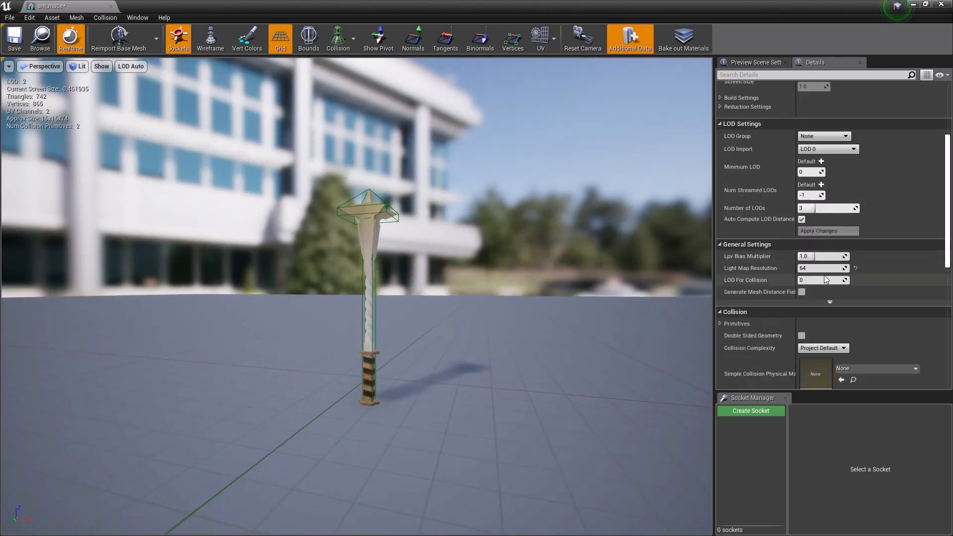
scroll(825, 277, "up", 1)
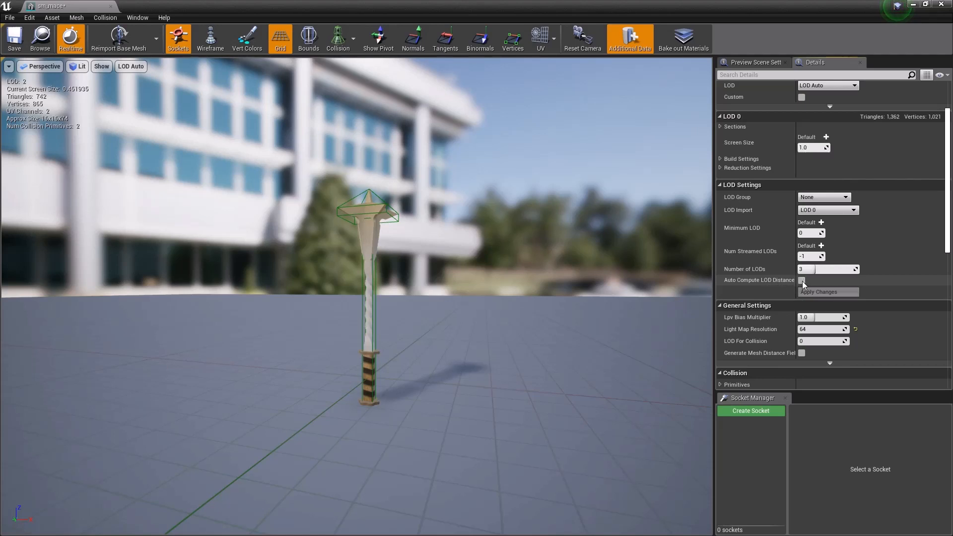
scroll(819, 297, "up", 2)
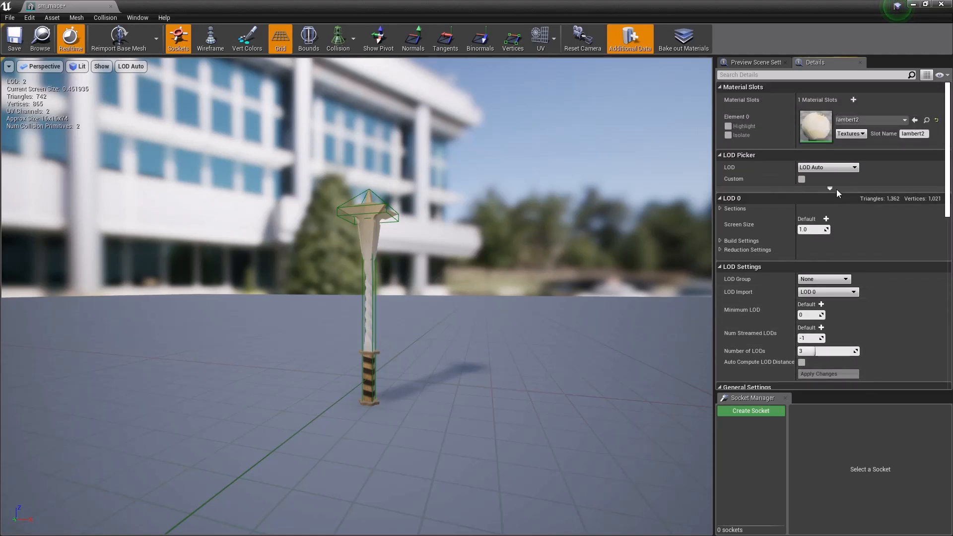
left_click(826, 168)
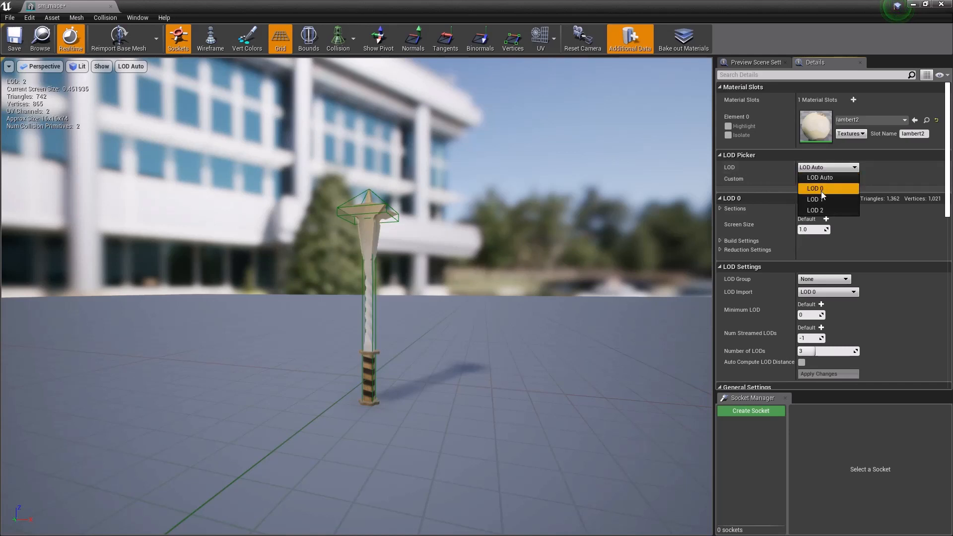
left_click(824, 188)
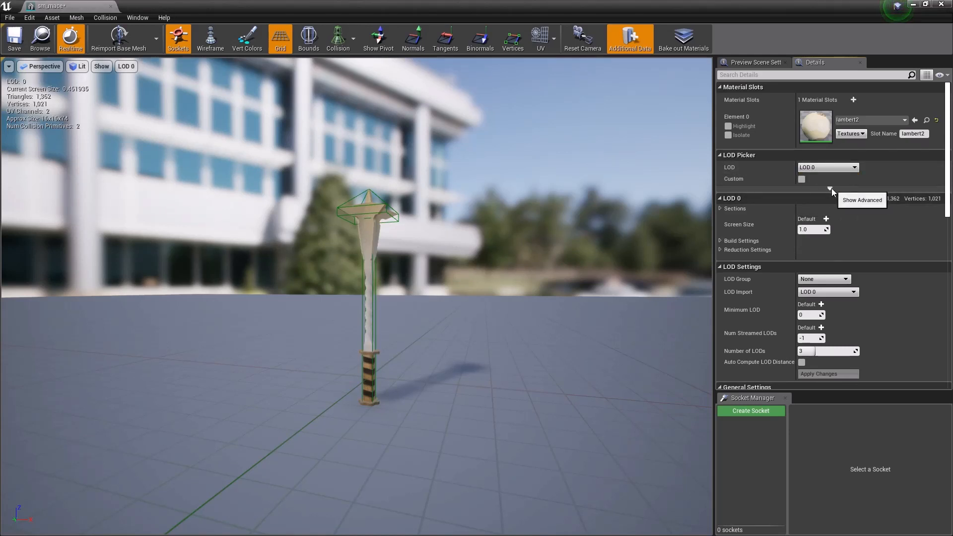
Step: Expand the advanced LOD Picker options and set the Screen Size of LOD 1 to 0.4
left_click(830, 189)
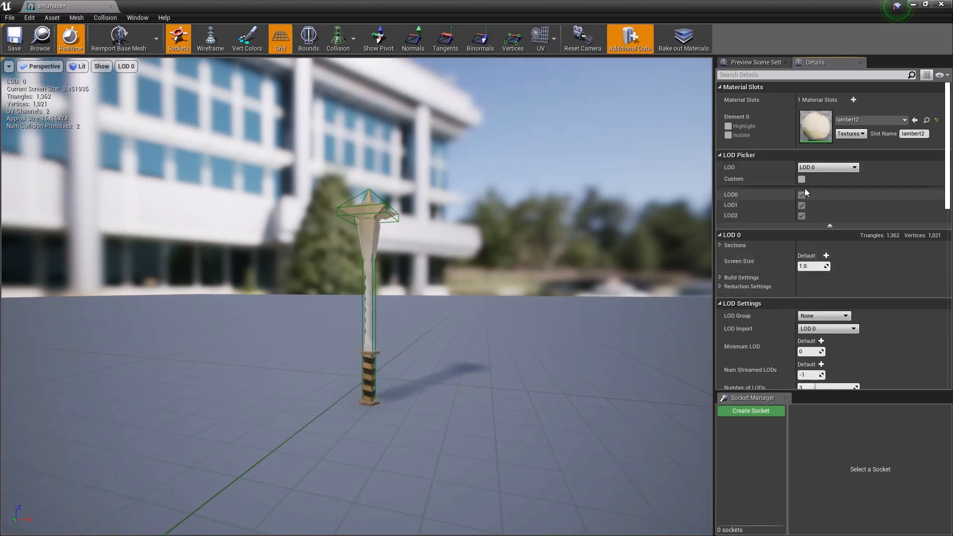
left_click(811, 169)
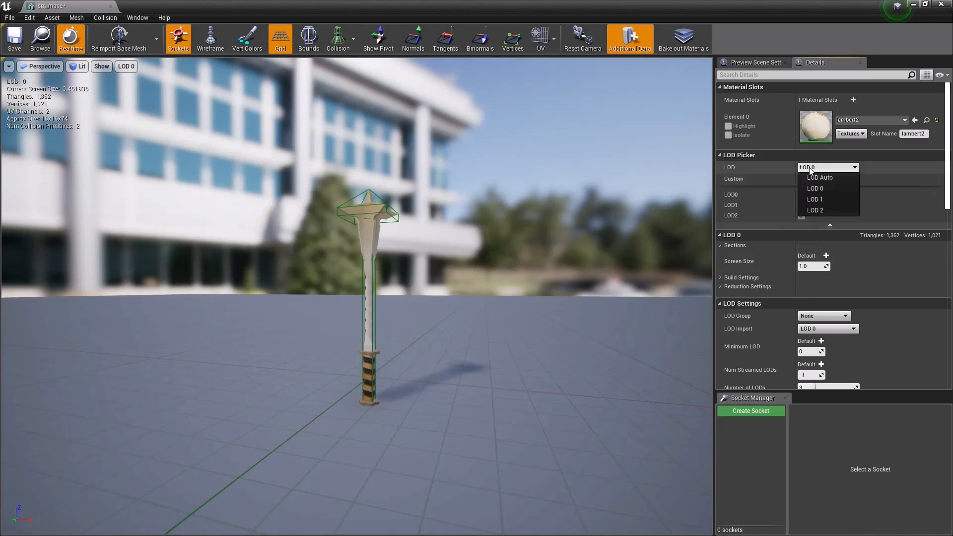
left_click(818, 198)
left_click(805, 267)
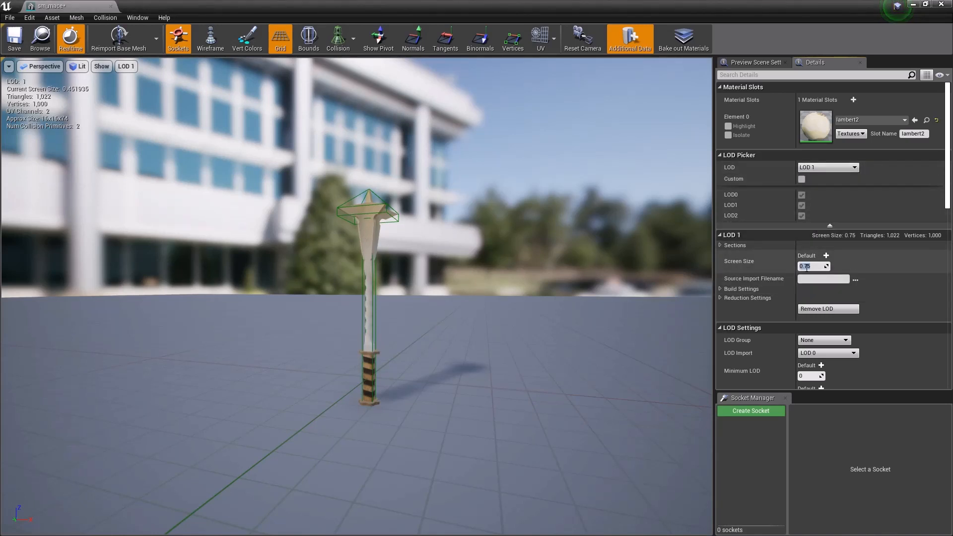
type("0.4")
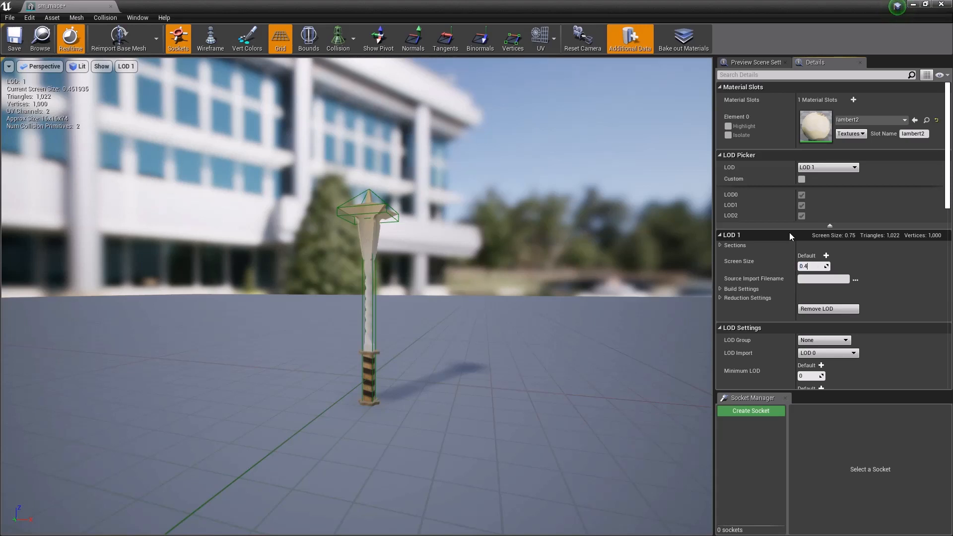
key("Return")
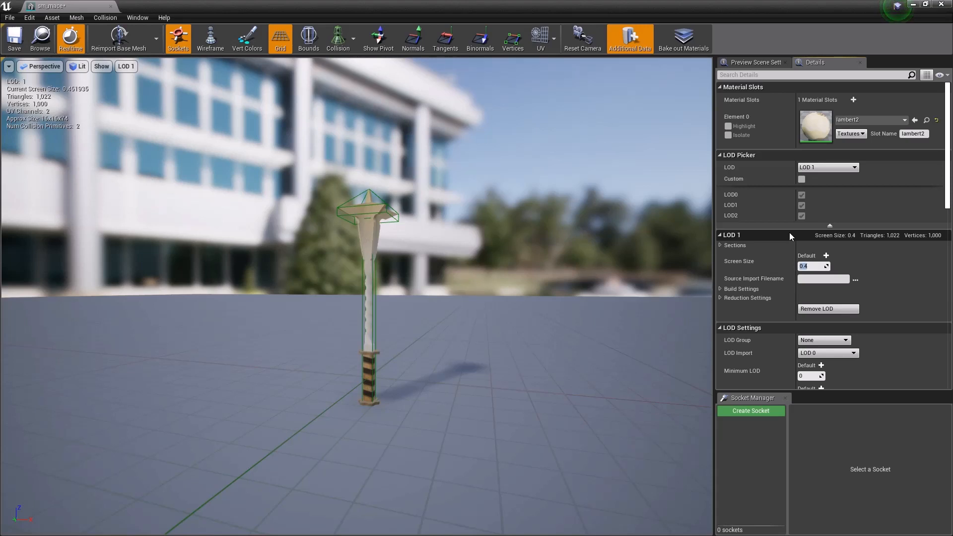
Step: Select LOD 2 of the mace and set its Screen Size to 0.1
left_click(817, 169)
left_click(821, 210)
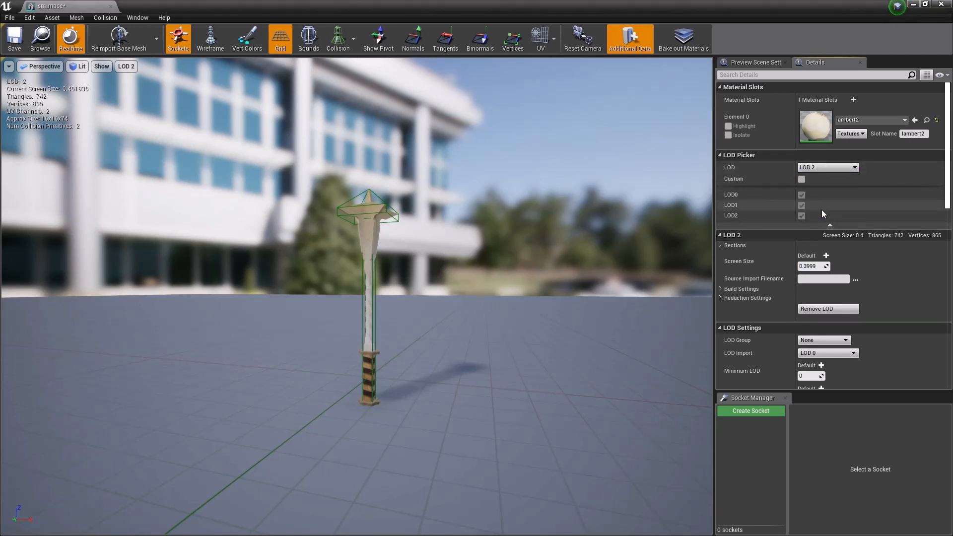
left_click(809, 266)
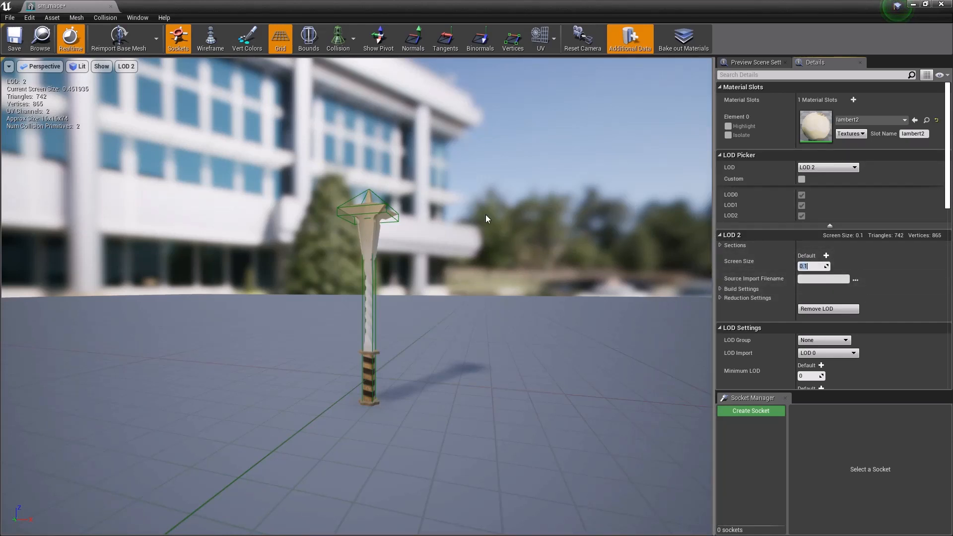
Step: Return the LOD Picker to LOD Auto and check which LOD is used with the camera near and far from the mace
mouse_move(480, 244)
right_mouse_down()
mouse_move(460, 250)
mouse_move(478, 255)
mouse_move(468, 248)
right_mouse_up()
key("s")
key("w")
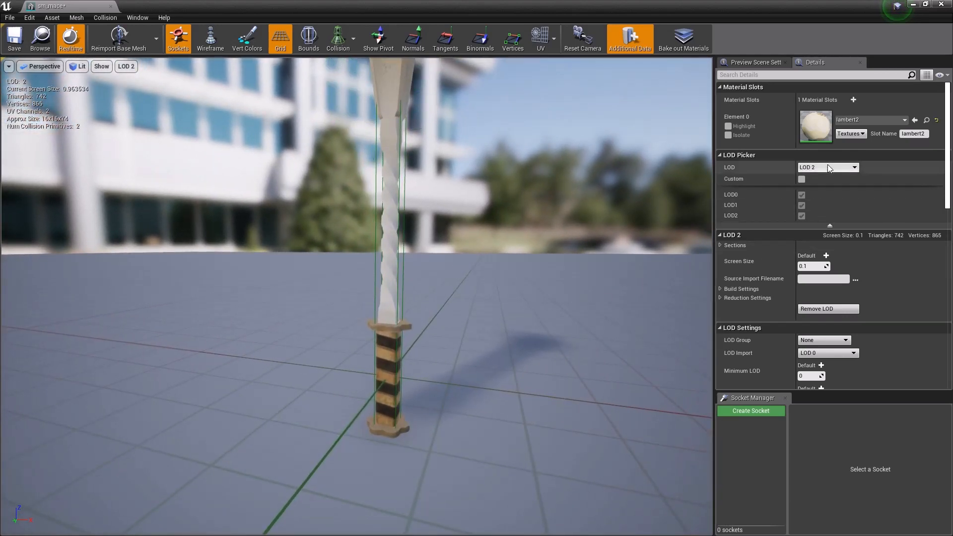
left_click(815, 168)
left_click(820, 177)
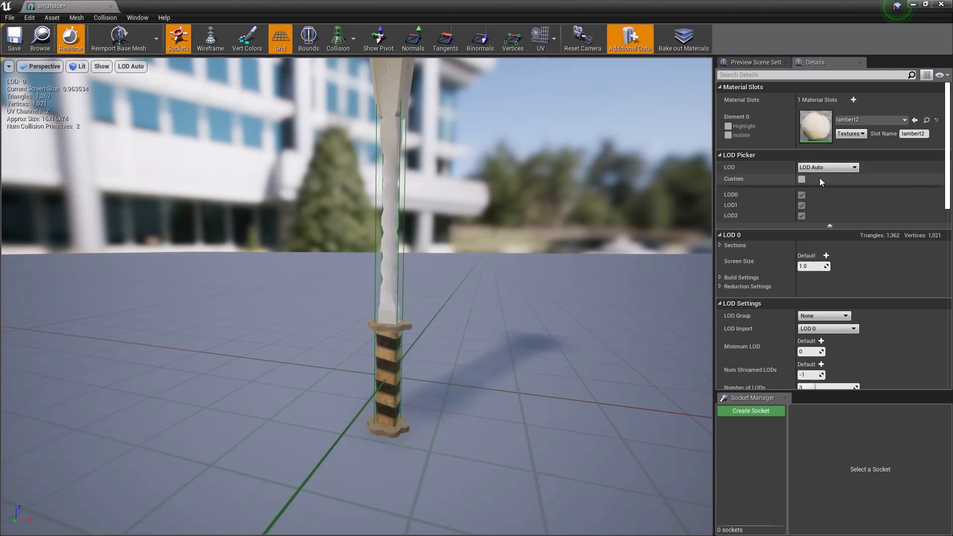
key("s")
right_click_drag(468, 248, 459, 243)
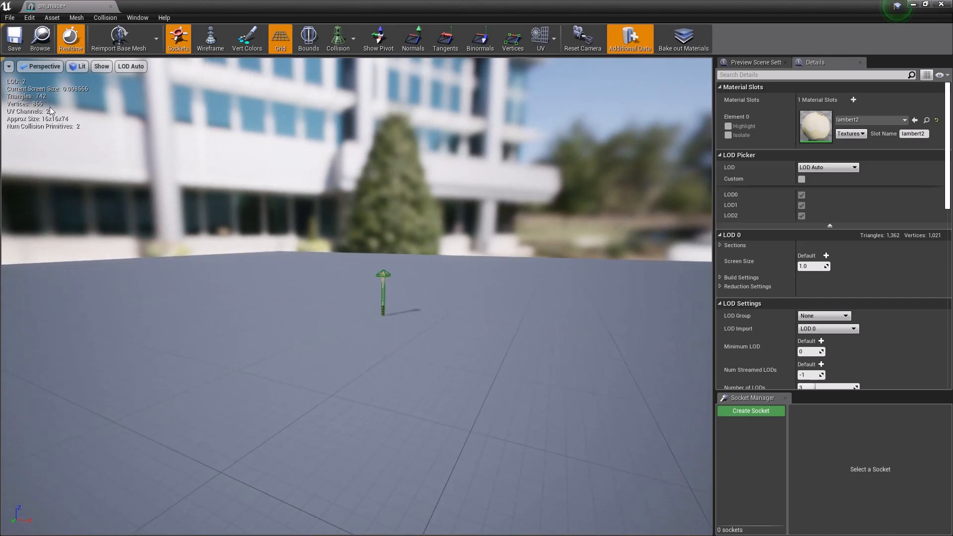
key("s")
mouse_move(49, 108)
right_mouse_down()
mouse_move(49, 126)
mouse_move(61, 114)
right_mouse_up()
key("w")
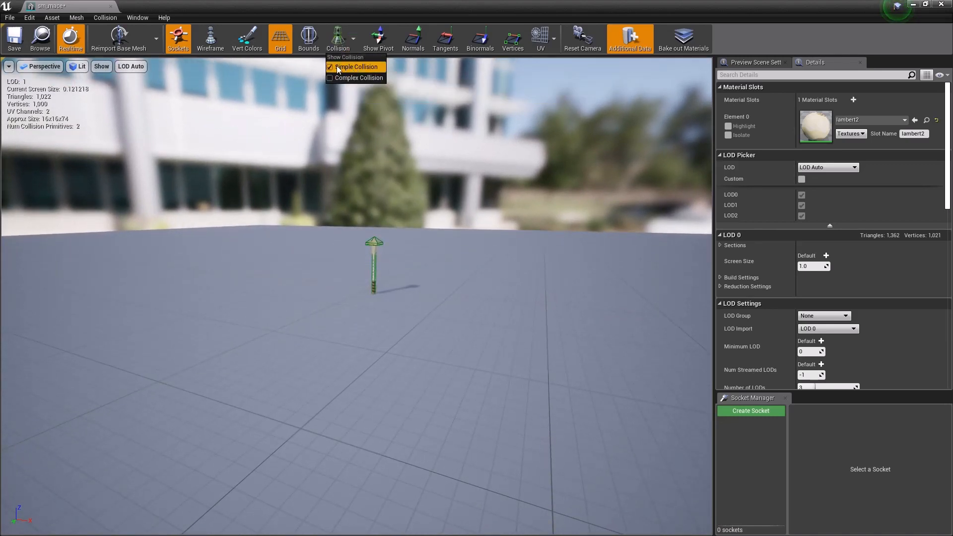
Step: Hide the simple collision and examine the mace's LOD transitions while moving the camera closer and farther away
right_click_drag(281, 228, 281, 228)
key("w")
key("w")
key("s")
key("s")
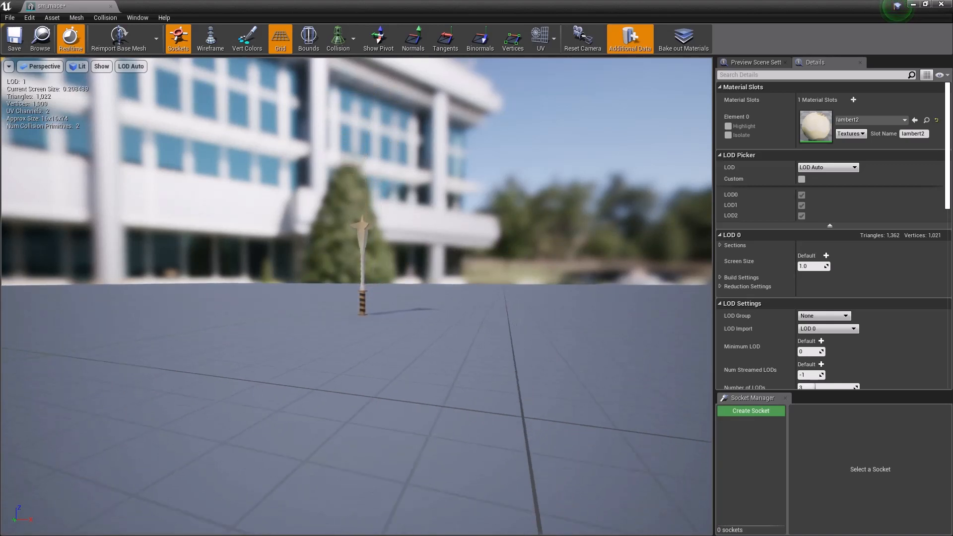
right_click_drag(281, 228, 281, 227)
key("w")
key("s")
key("d")
key("s")
key("w")
key("w")
key("s")
right_click_drag(356, 296, 392, 258)
key("w")
key("s")
mouse_move(253, 240)
right_mouse_down()
mouse_move(258, 226)
mouse_move(259, 266)
mouse_move(256, 241)
right_mouse_up()
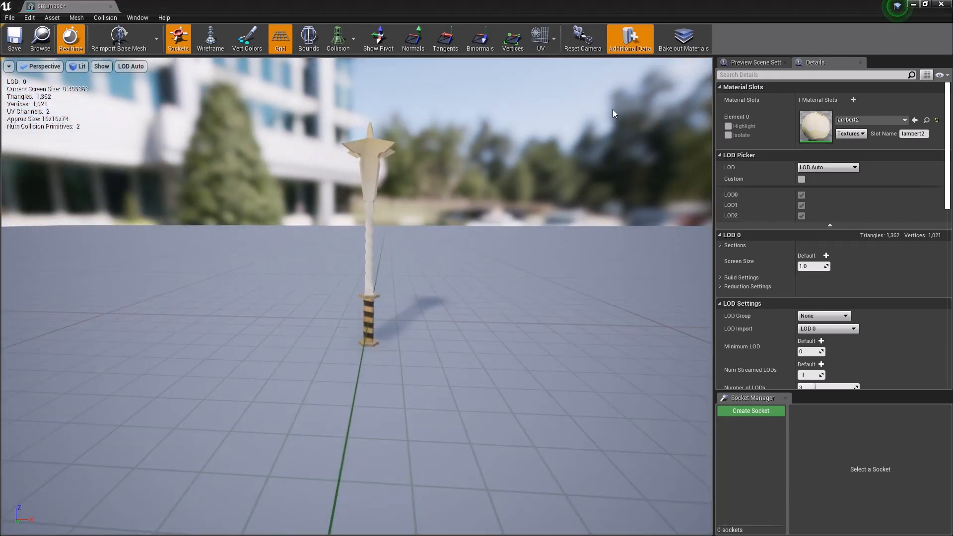
Step: Close the sm_mace editor and force delete lambert2 and mace_low_maceLow_BaseColor from the geo folder
double_click(631, 6)
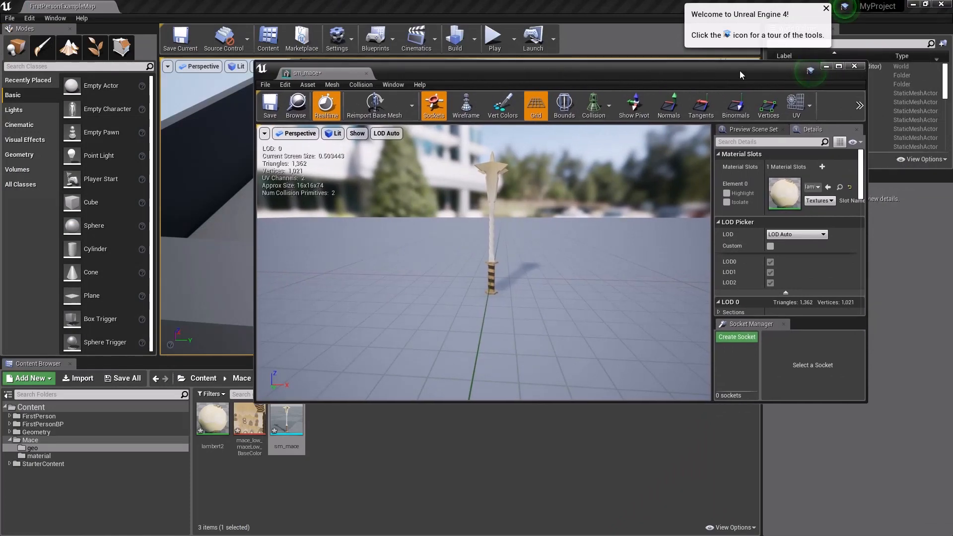
left_click(854, 66)
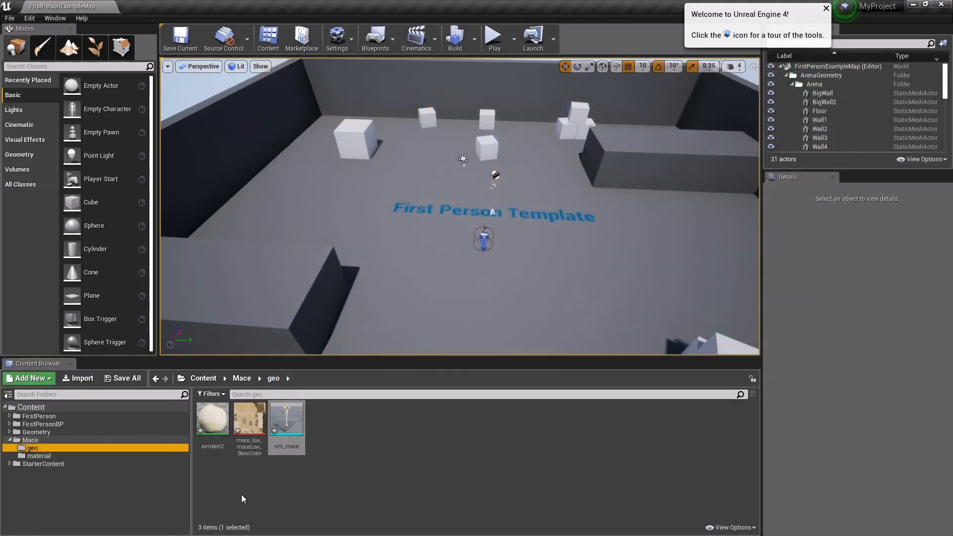
left_click(251, 484)
left_click(212, 419)
left_click(250, 419, "ctrl")
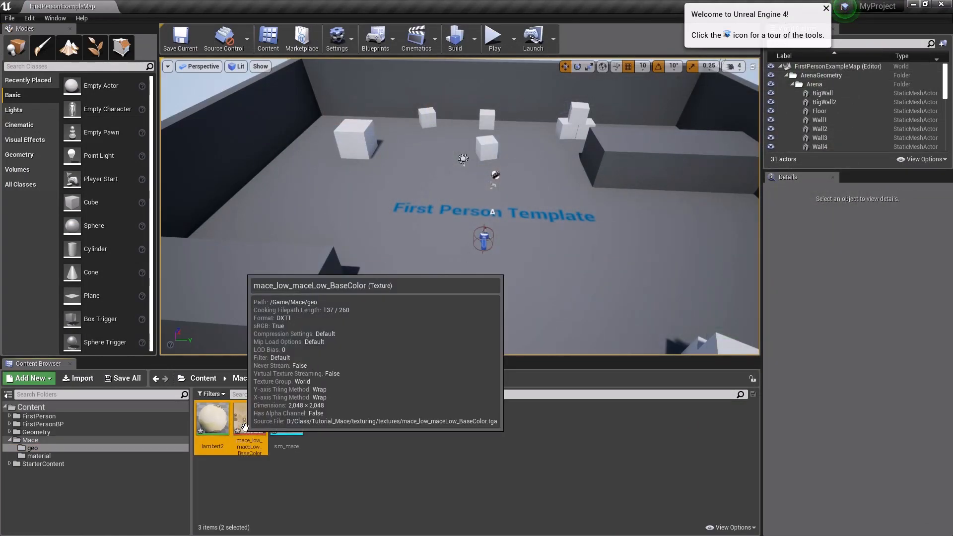
key("Delete")
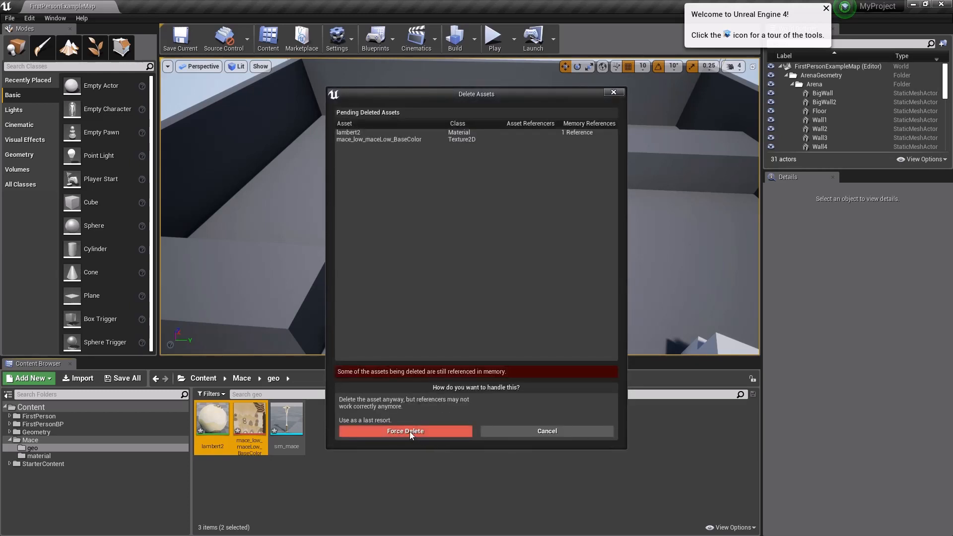
left_click(406, 431)
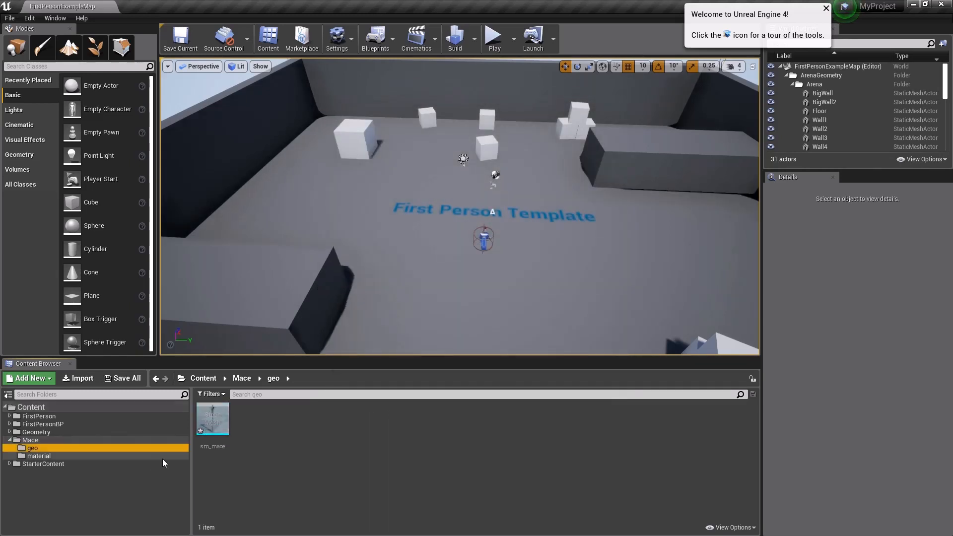
Step: Create a new material named mat_Mace in the material folder
left_click(36, 457)
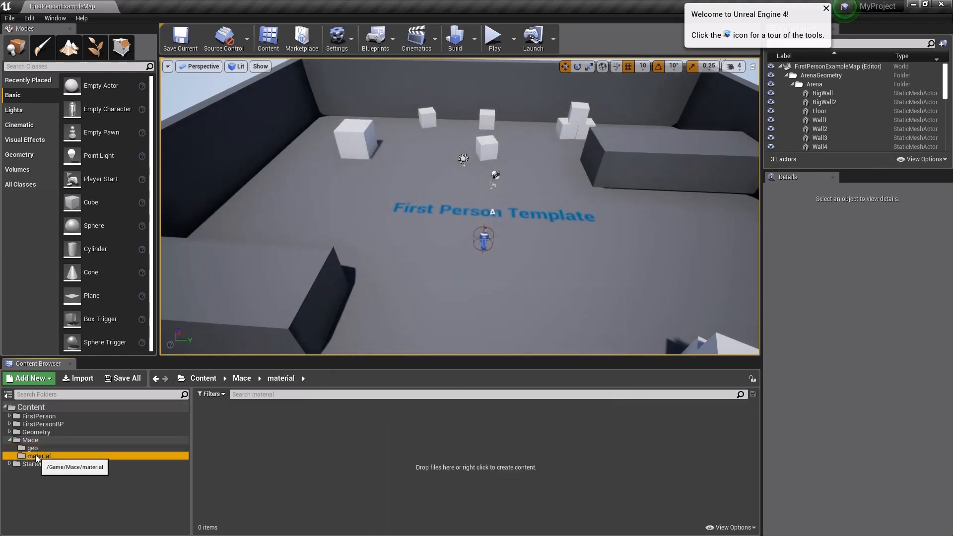
right_click(328, 432)
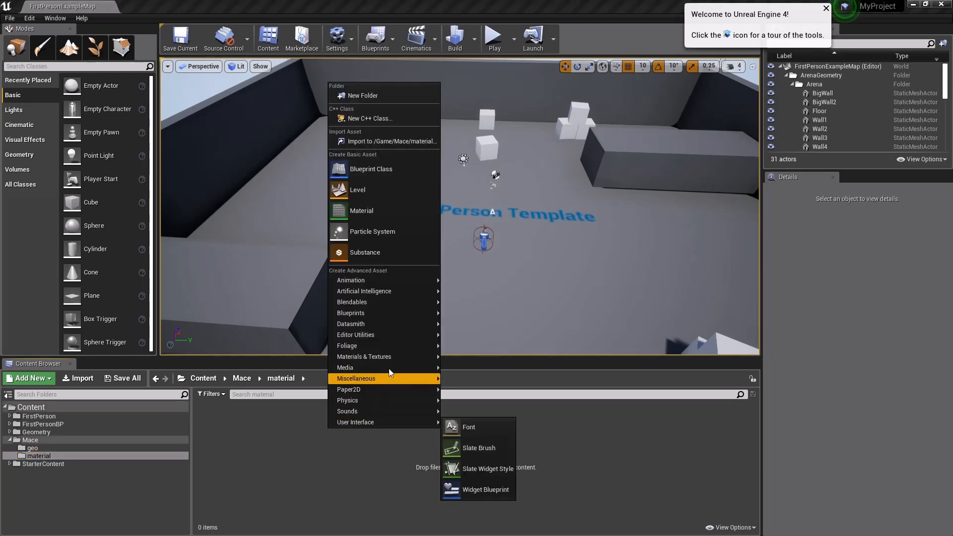
left_click(369, 207)
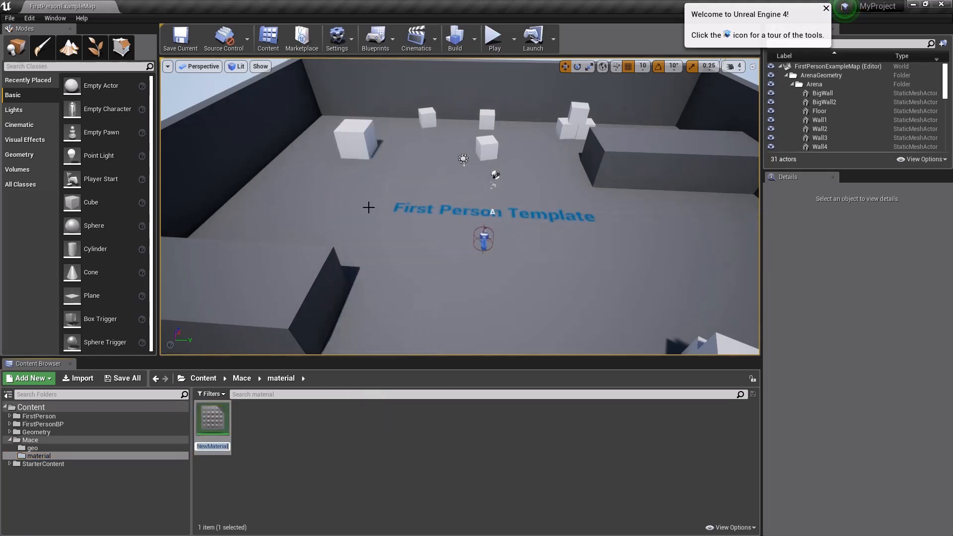
type("mat_Mace")
key("Return")
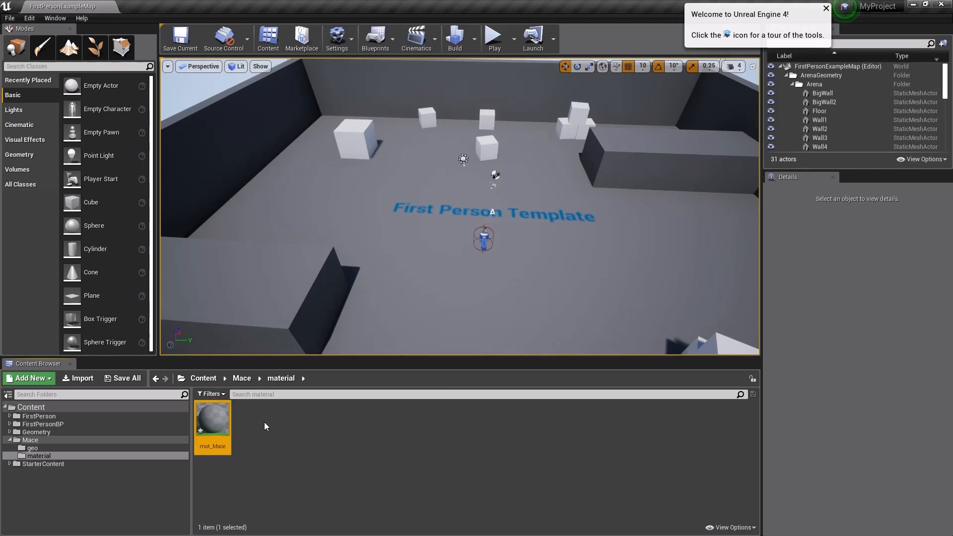
Step: Open mat_Mace in the material editor, enlarge and reposition its window, and minimize it
double_click(212, 420)
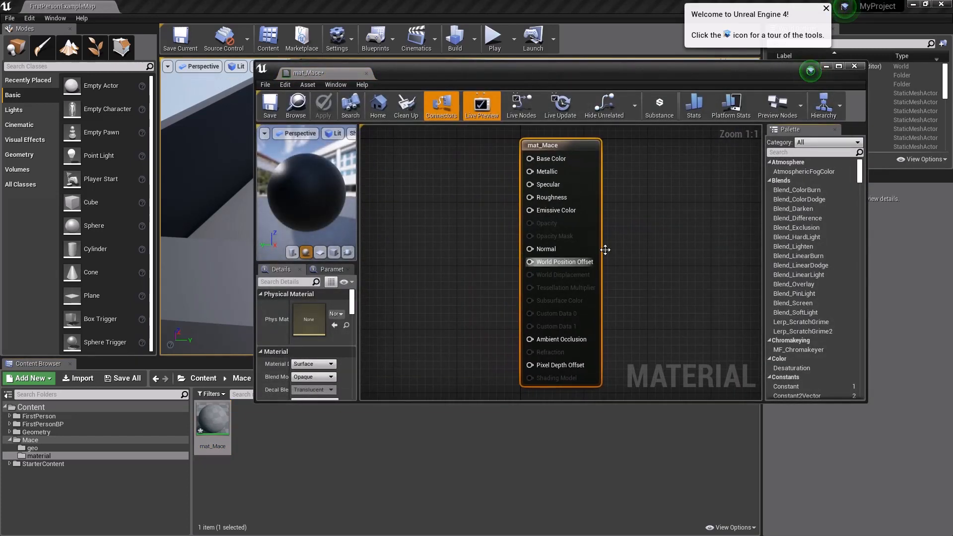
left_click_drag(552, 77, 365, 55)
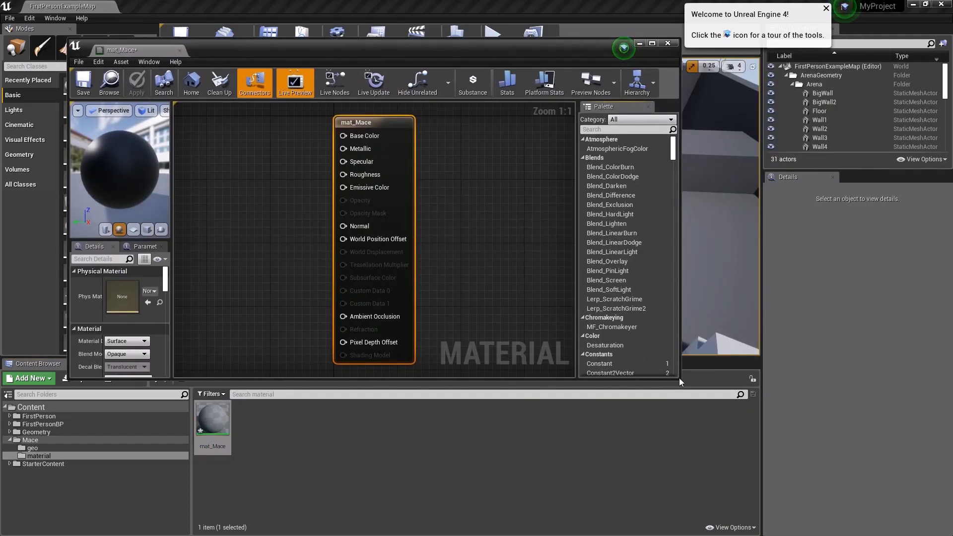
left_click_drag(679, 378, 852, 504)
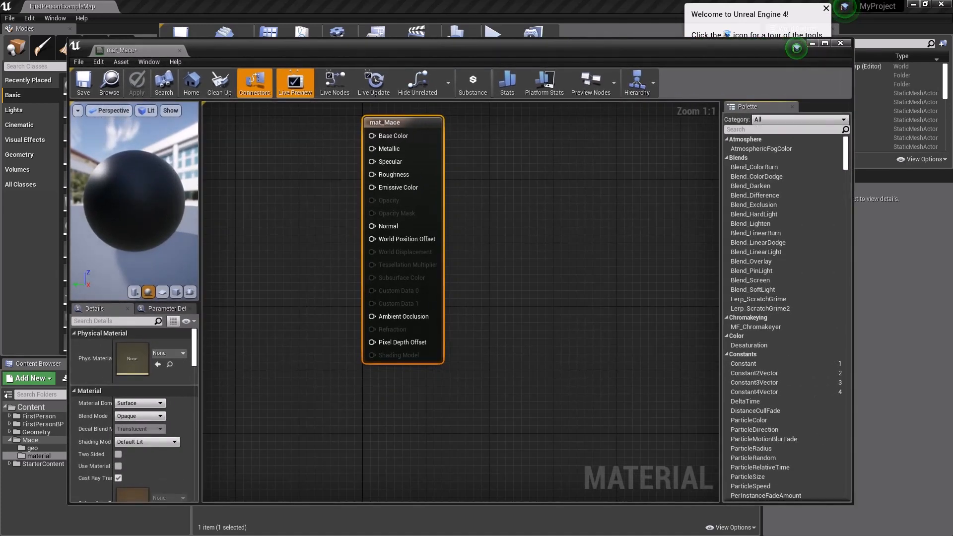
left_click_drag(387, 63, 419, 38)
left_click_drag(341, 36, 287, 14)
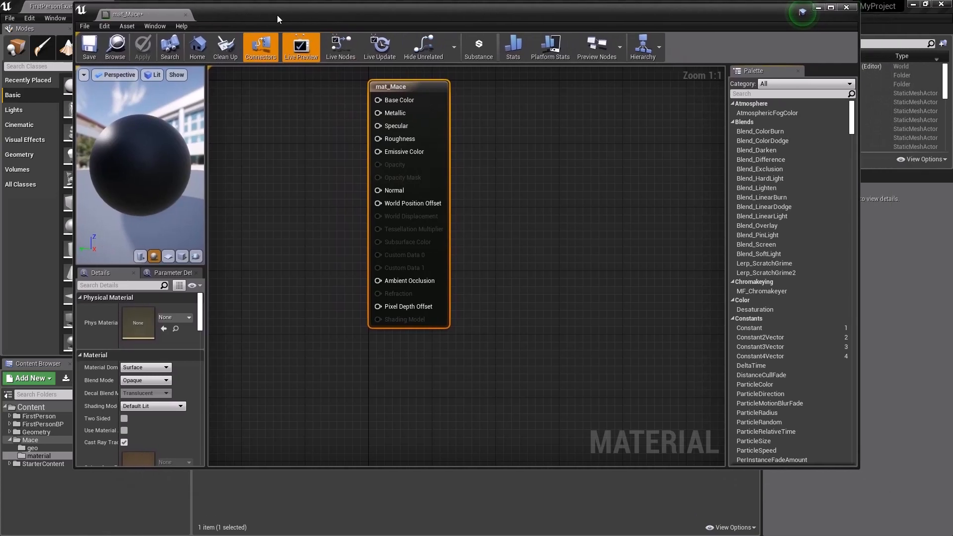
left_click(817, 7)
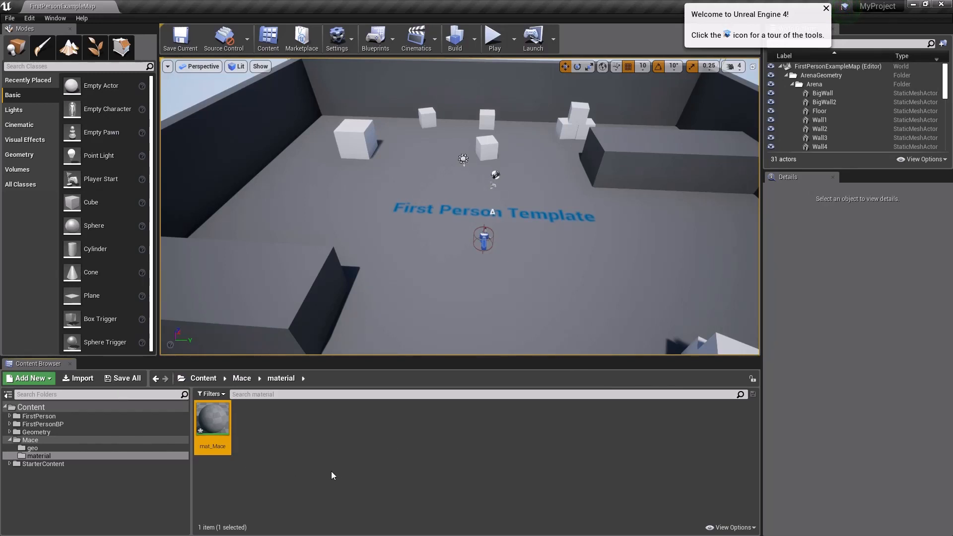
Step: Import the mace BaseColor, Normal and Occlusion textures plus t_black and t_normalFlat into the material folder
left_click(343, 459)
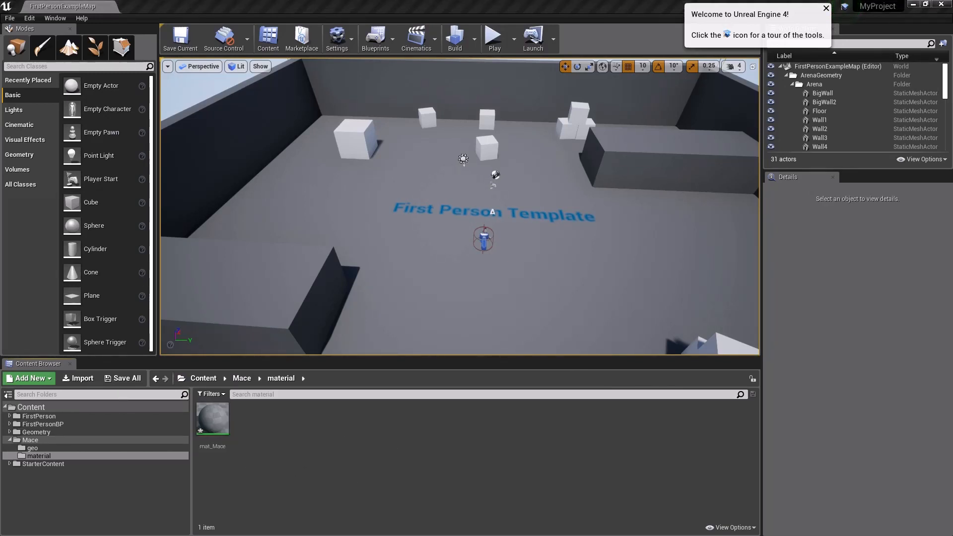
left_click_drag(428, 422, 454, 436)
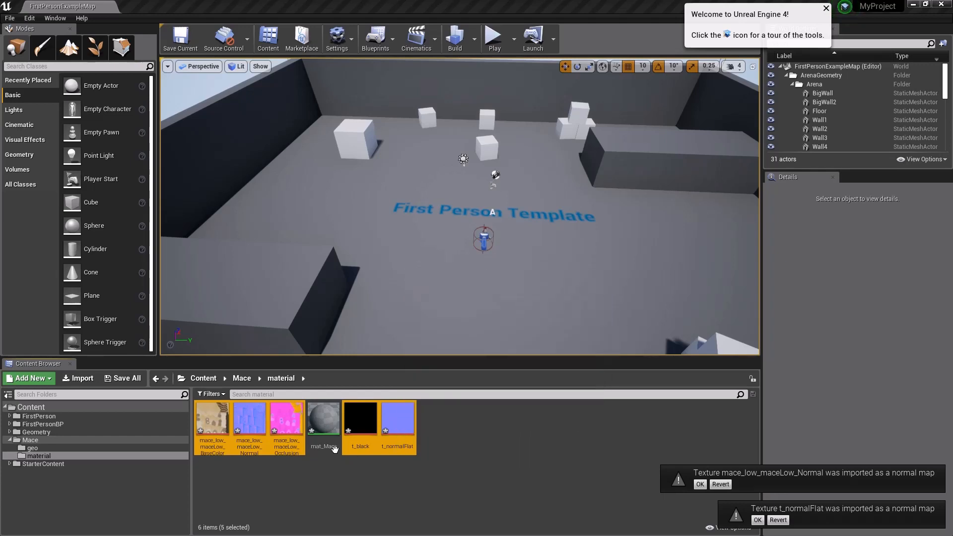
left_click(488, 472)
Step: Inspect the mace Normal and BaseColor textures, and close the asset editors without applying the mat_Mace changes
double_click(247, 428)
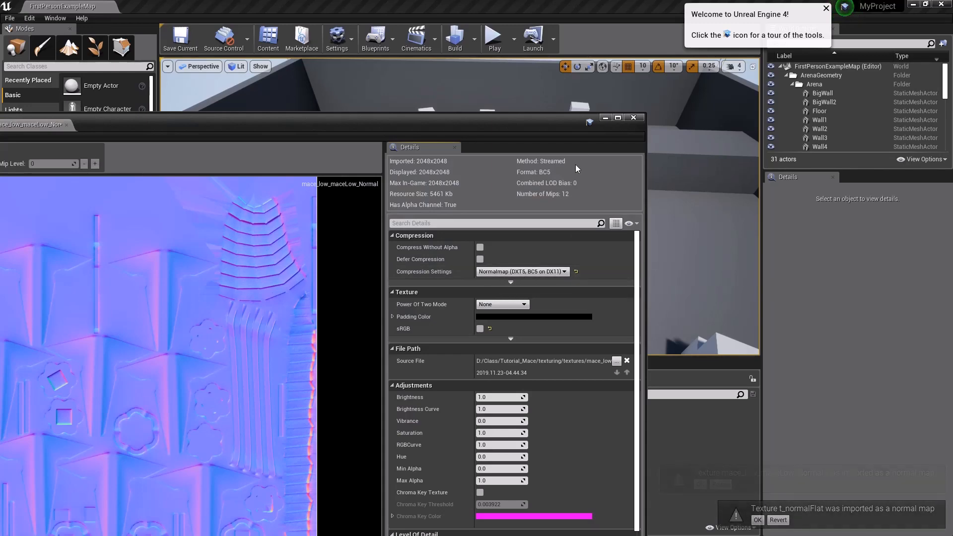
left_click(605, 117)
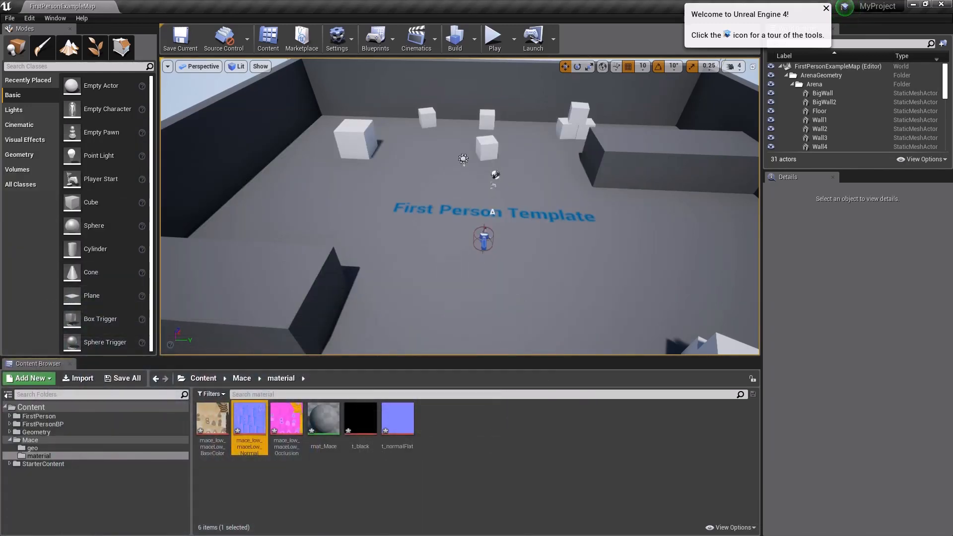
double_click(209, 444)
left_click(633, 118)
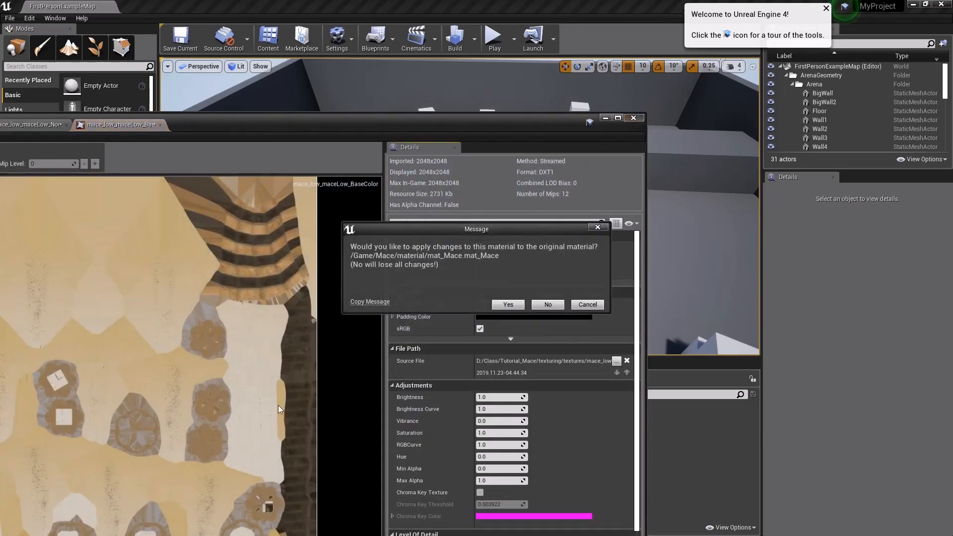
left_click(548, 305)
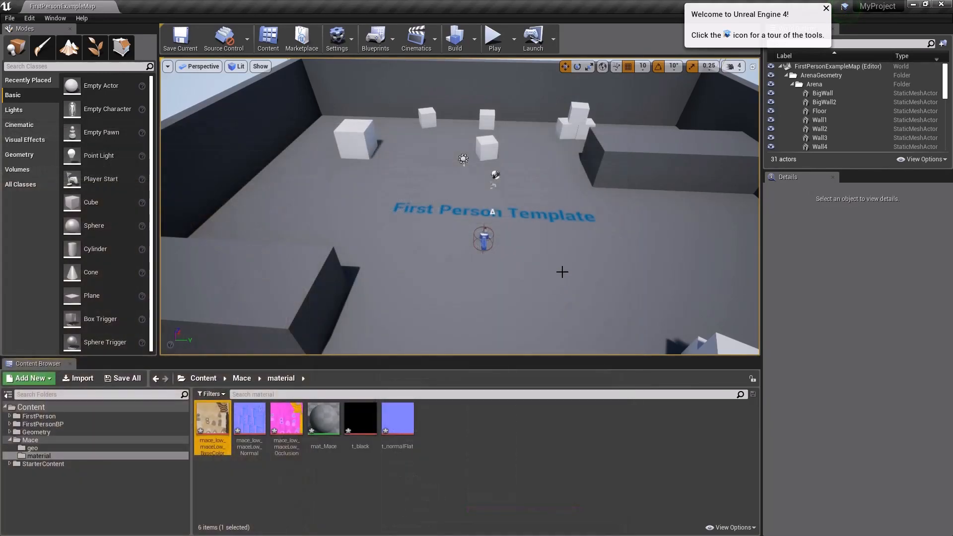
Step: Rename the mace BaseColor texture as t_mace_color
left_click(211, 447)
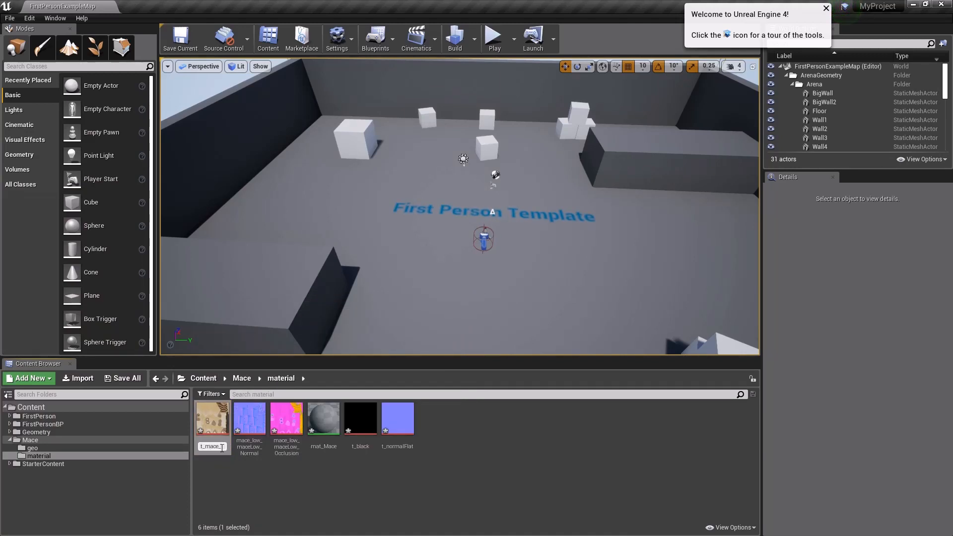
type("t_mace_color")
key("Return")
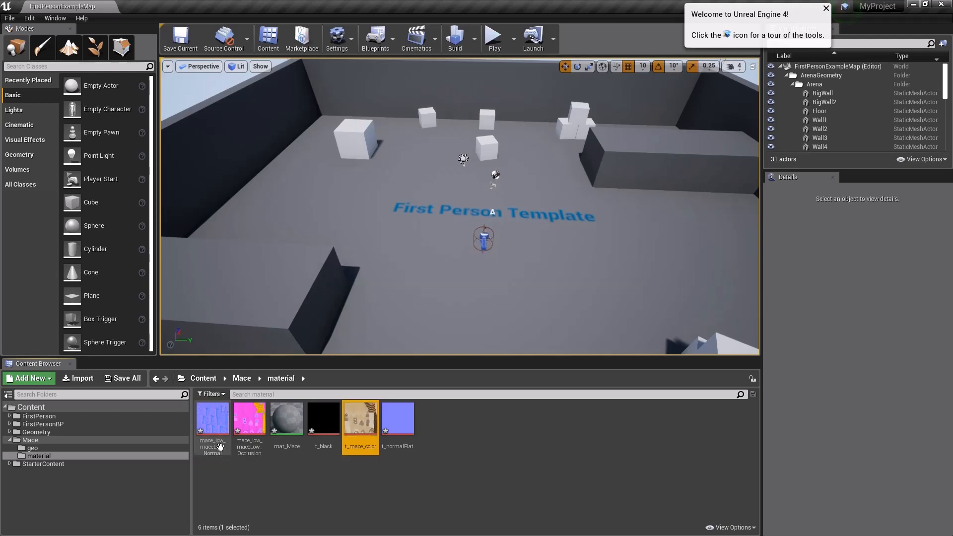
Step: Rename the mace Normal texture as t_mace_normal and the mace OcclusionRoughnessMetallic texture as t_mace_AMR
left_click(212, 447)
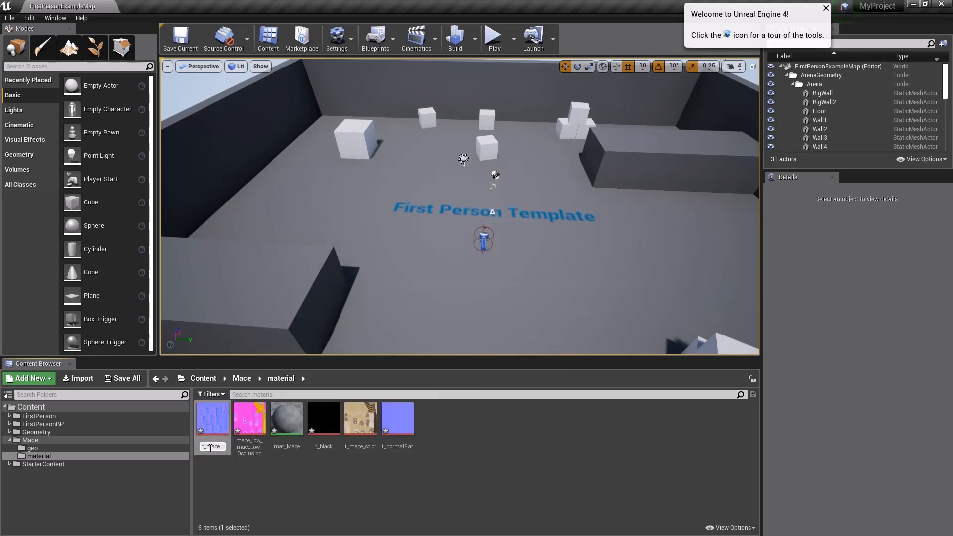
type("t_mace_normal")
key("Return")
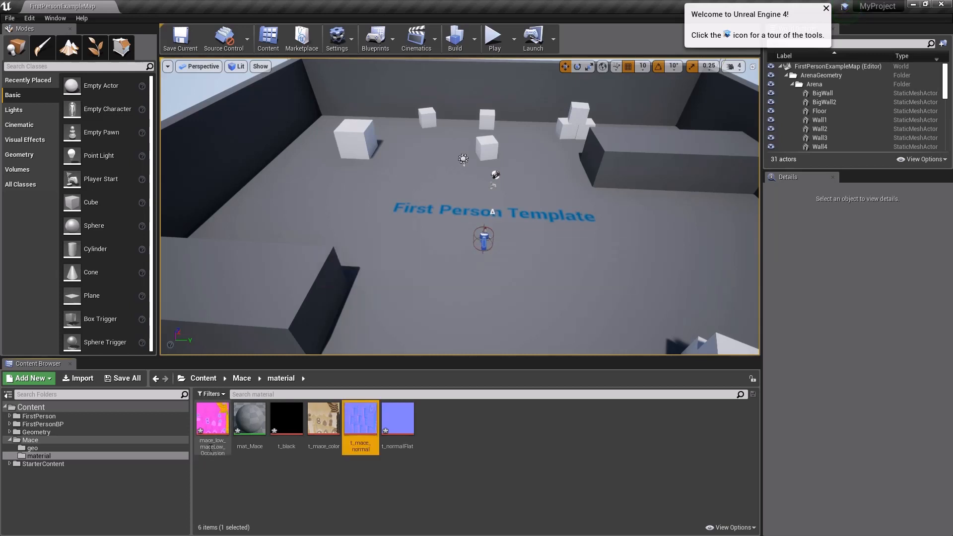
left_click(209, 446)
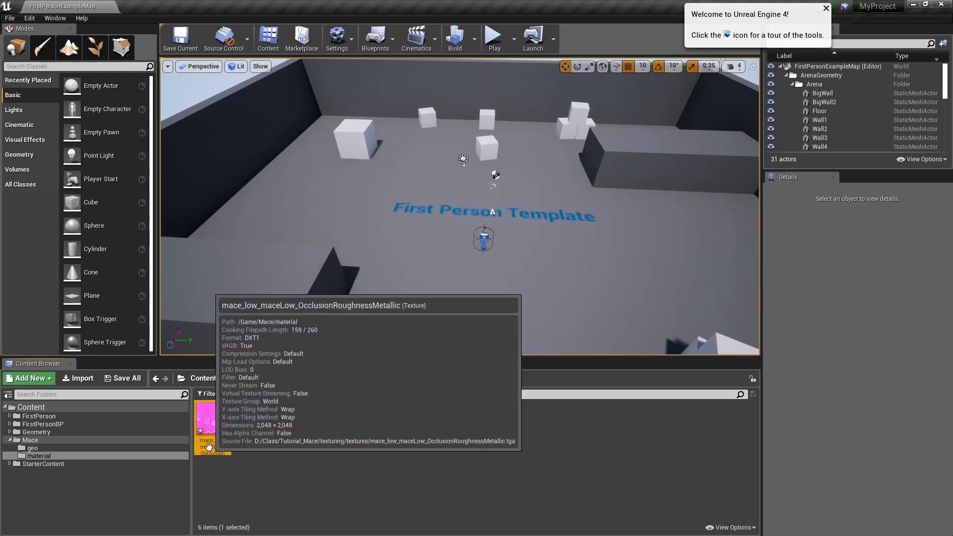
left_click(209, 446)
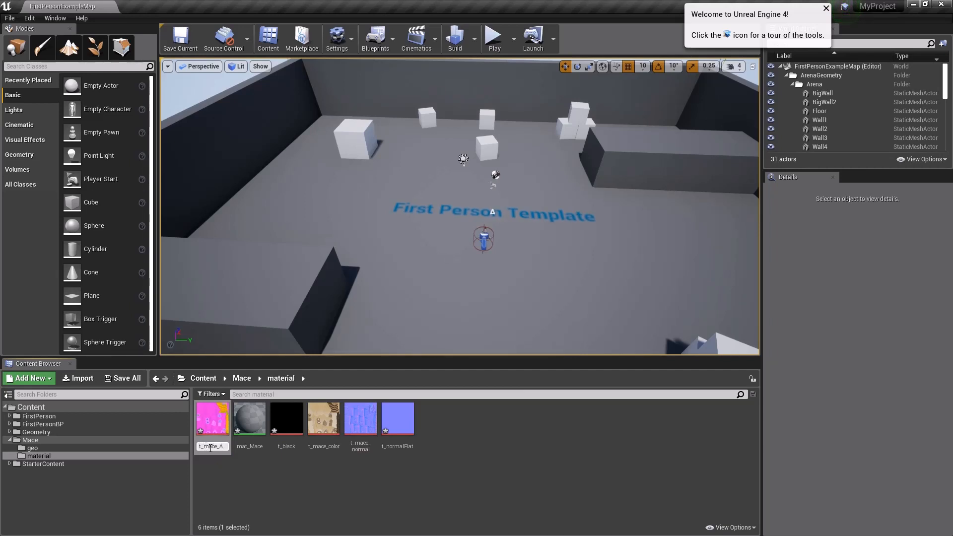
key("Return")
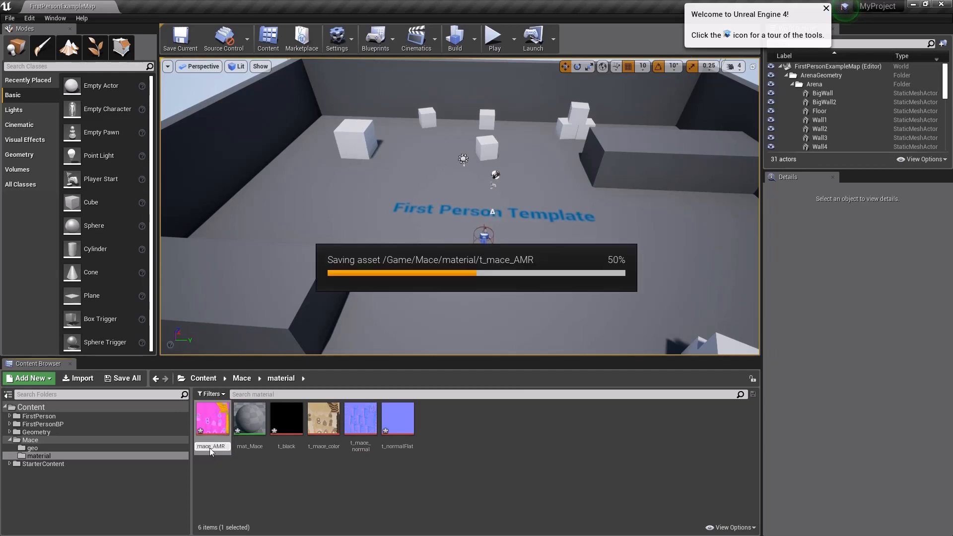
left_click(248, 438)
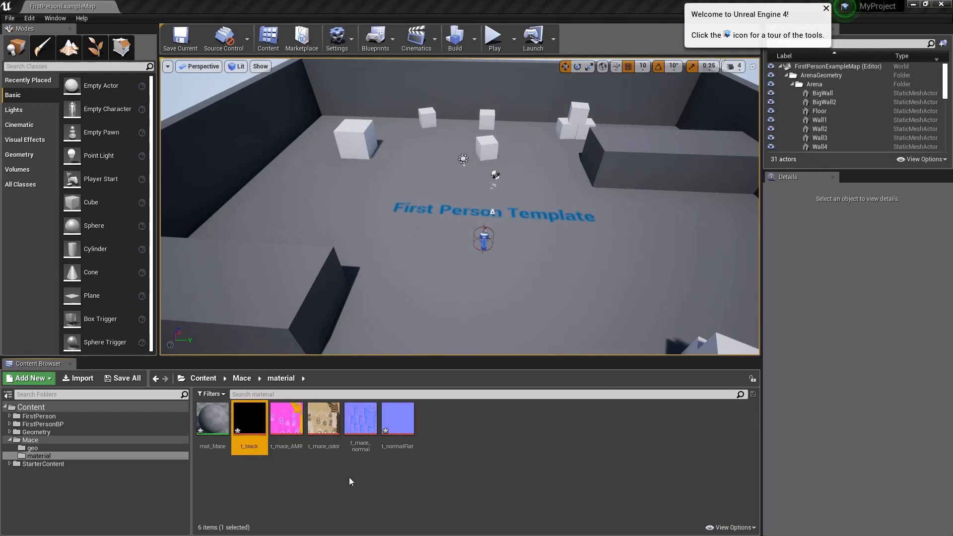
left_click(398, 420)
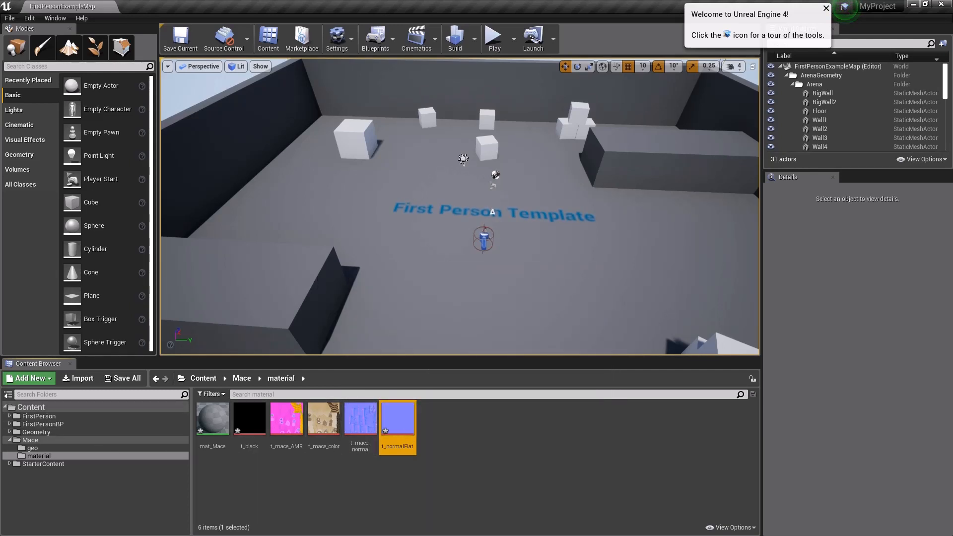
Step: Rename the mat_Mace material as mat_master
left_click(217, 471)
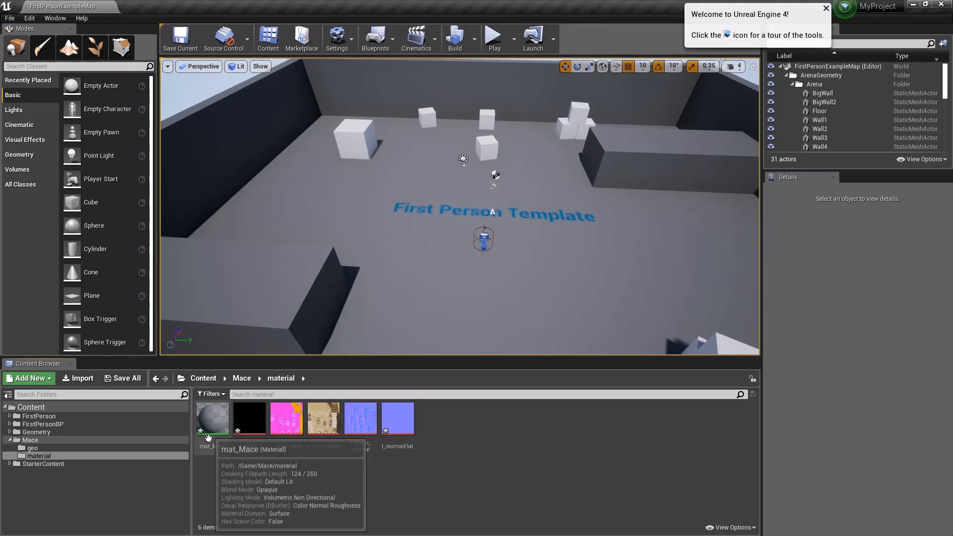
left_click(210, 445)
left_click(212, 446)
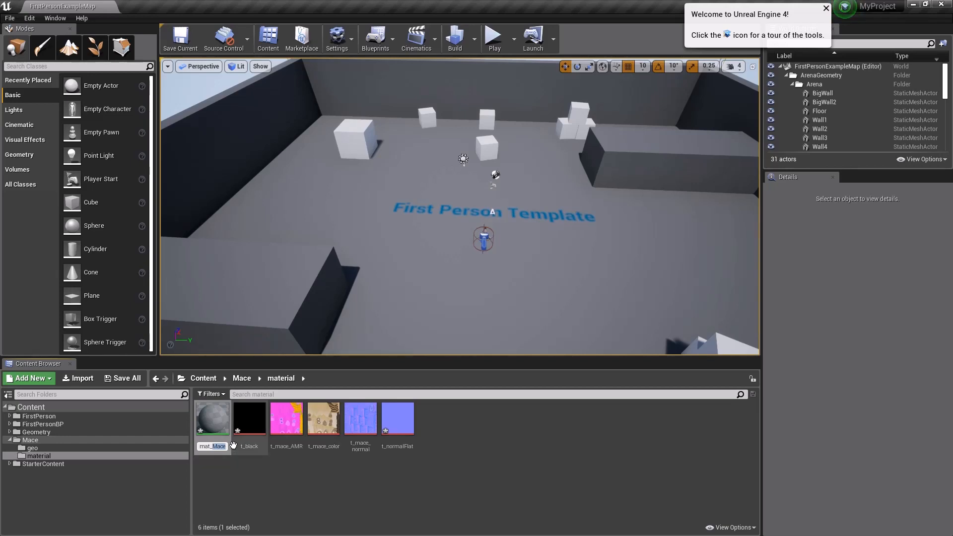
key("Return")
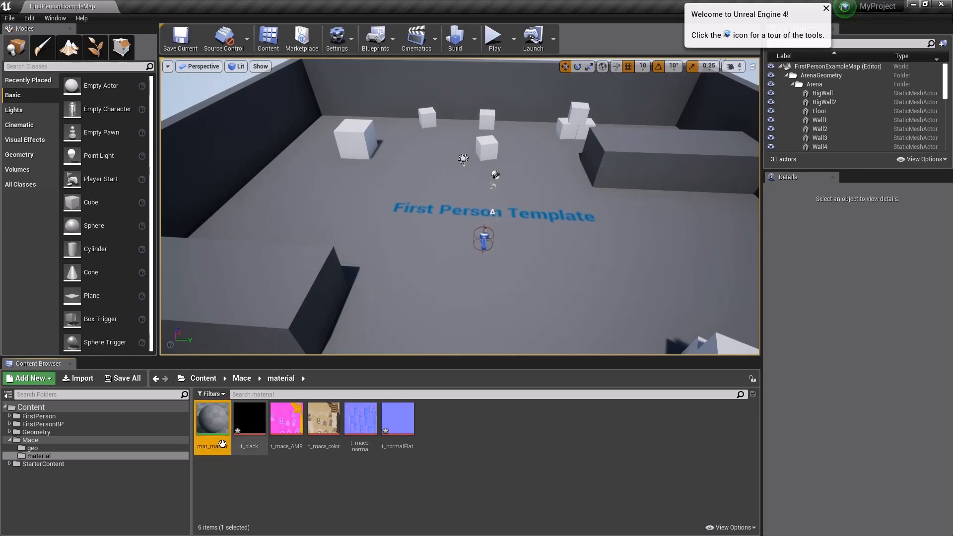
Step: Open mat_master in the material editor and move its window clear of the texture thumbnails
double_click(222, 444)
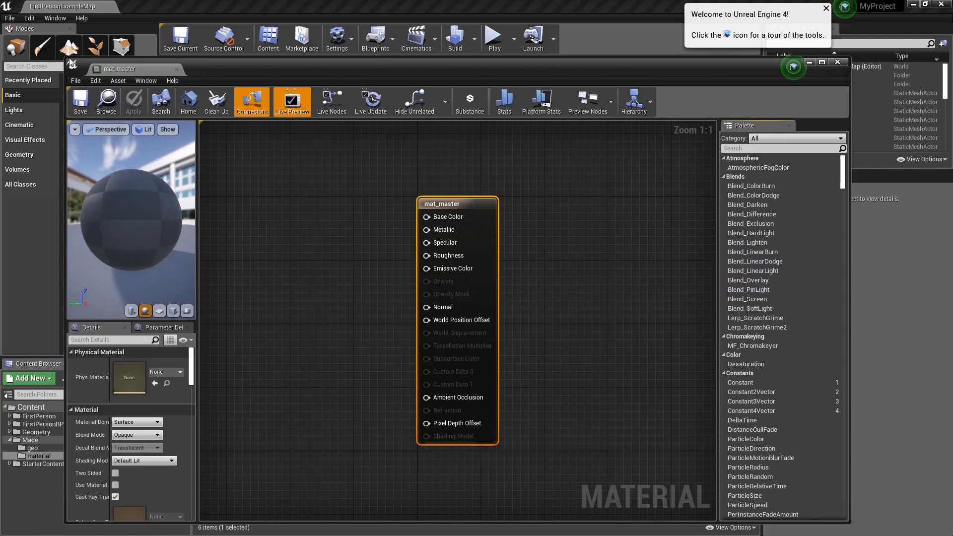
left_click_drag(71, 62, 242, 224)
left_click_drag(395, 229, 408, 68)
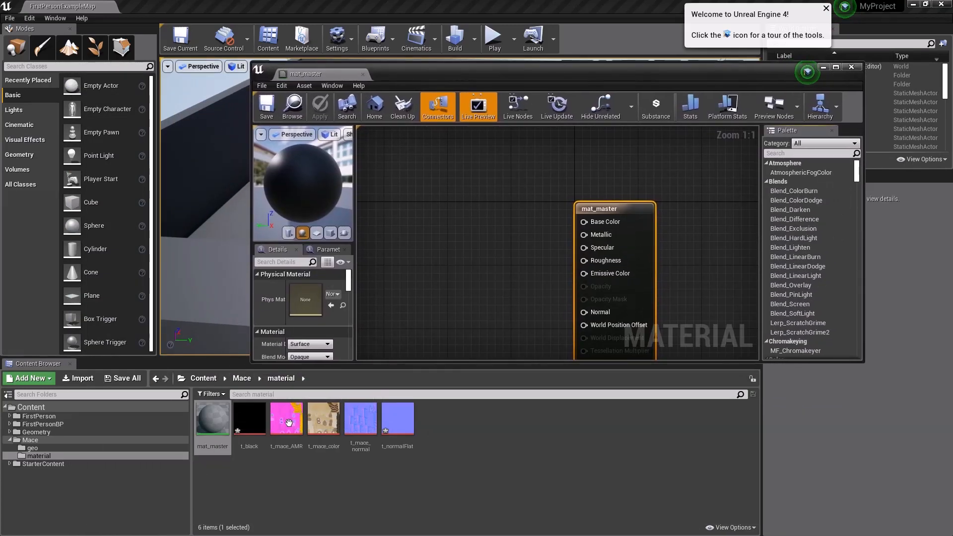
Step: Add t_black and t_normalFlat as texture samples to the mat_master graph and stack them beside the material node
left_click_drag(247, 420, 417, 202)
left_click_drag(404, 406, 461, 325)
scroll(475, 233, "down", 6)
scroll(477, 234, "up", 4)
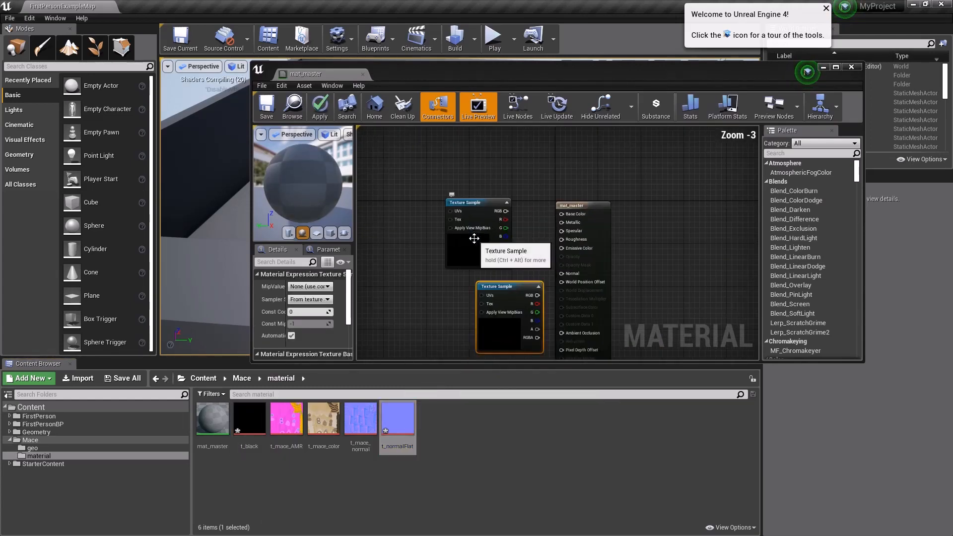
left_click(422, 192)
left_click_drag(422, 192, 410, 187)
left_click_drag(501, 293, 410, 263)
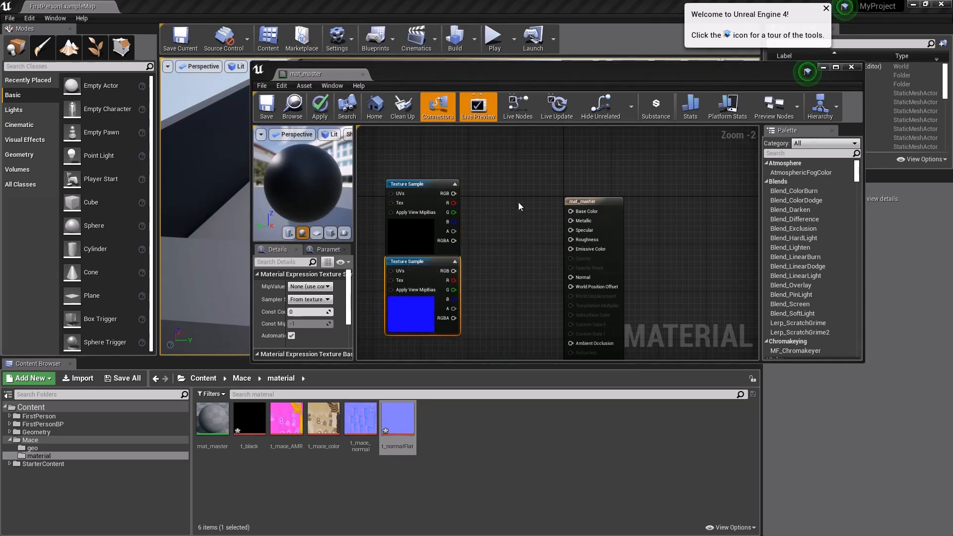
left_click_drag(490, 70, 440, 47)
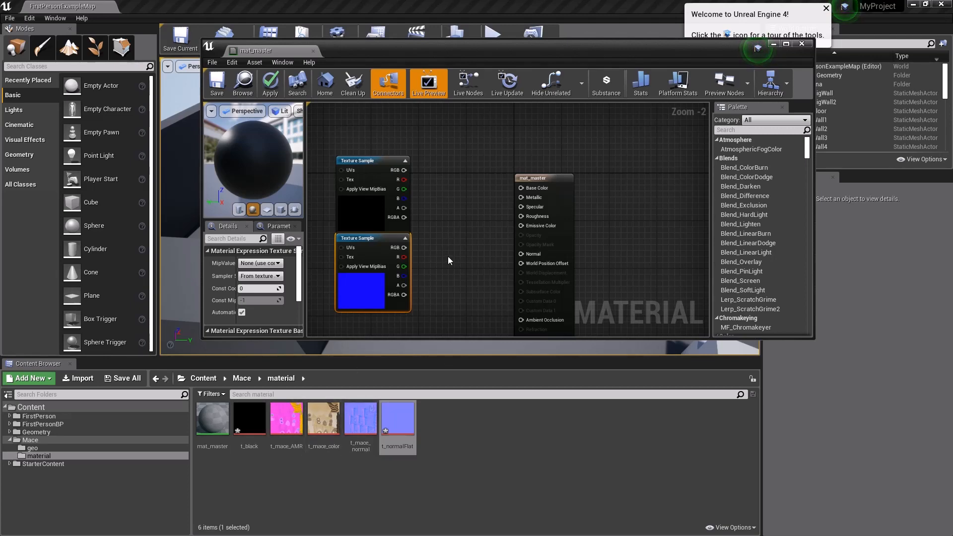
Step: Duplicate the t_black texture sample and place the copy beside the original, above the blue normal sample
mouse_move(444, 272)
left_mouse_down()
mouse_move(472, 233)
mouse_move(450, 257)
left_mouse_up()
right_click_drag(450, 257, 496, 227)
scroll(510, 222, "down", 4)
scroll(510, 221, "up", 3)
left_click_drag(413, 141, 358, 124)
key("ctrl+c")
key("ctrl+v")
left_click_drag(484, 150, 446, 119)
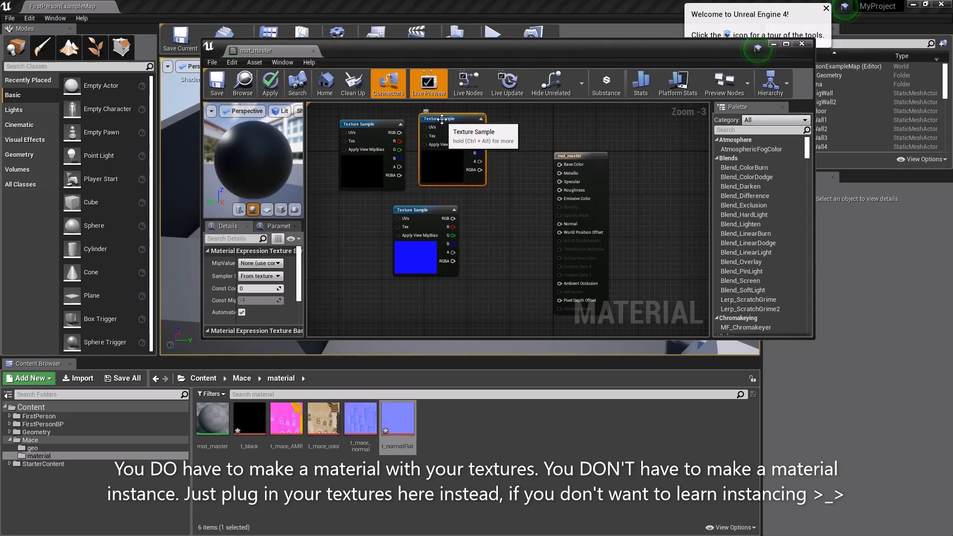
Step: Convert the duplicated black texture sample to a parameter named color
right_click(441, 119)
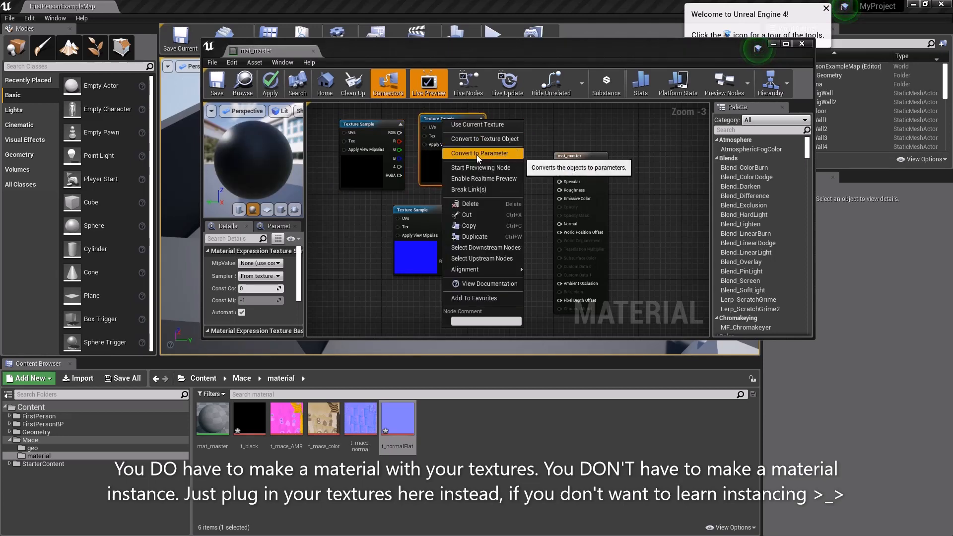
left_click(436, 119)
right_click(438, 121)
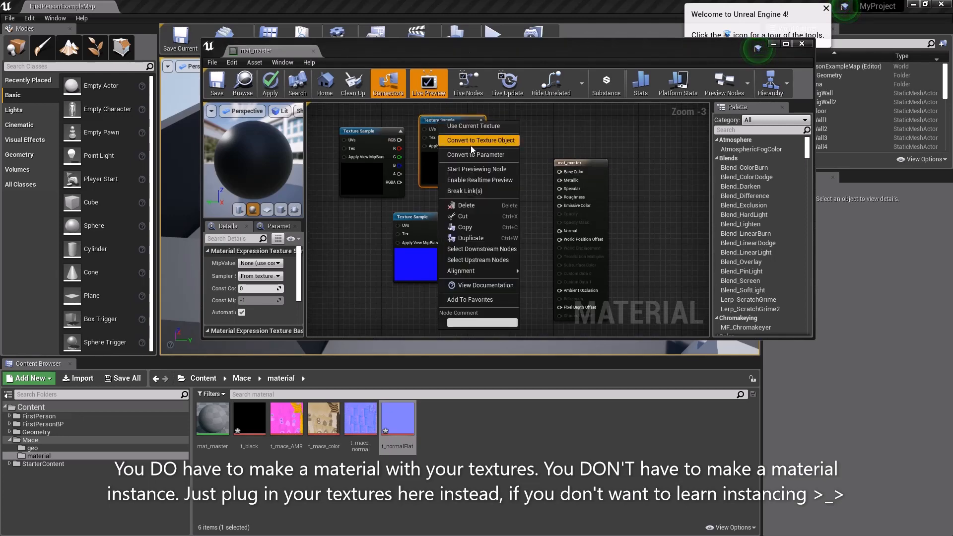
left_click(474, 155)
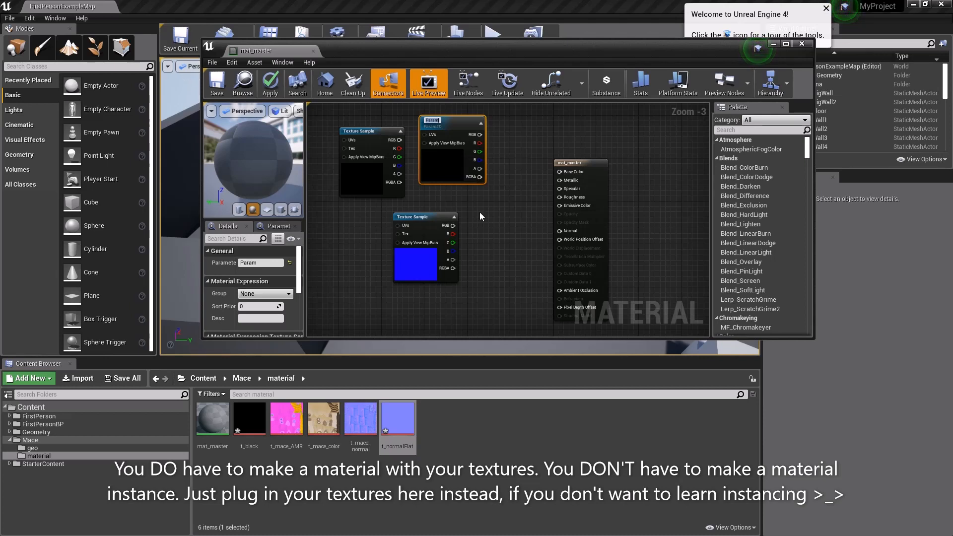
type("caolor")
key("Return")
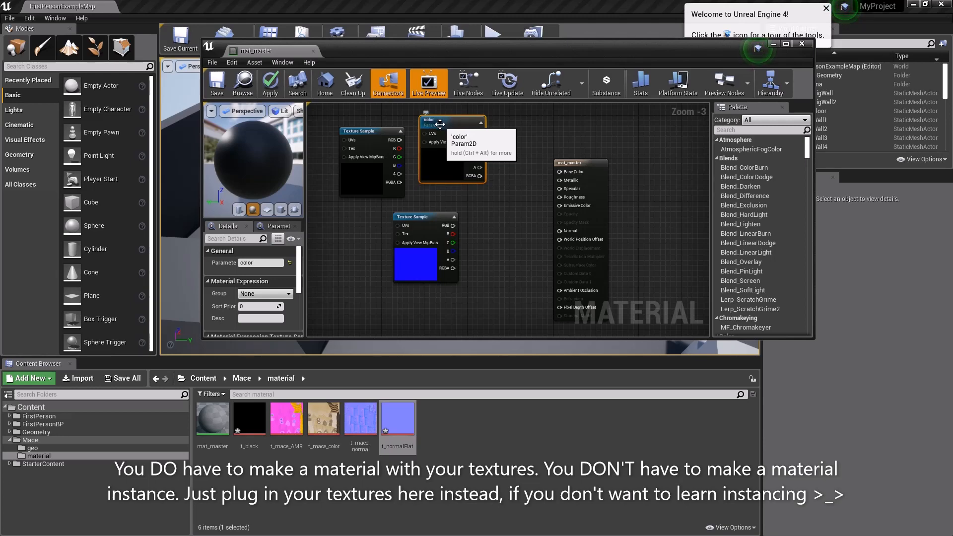
Step: Convert the original black texture sample to a parameter named AMR
right_click(375, 137)
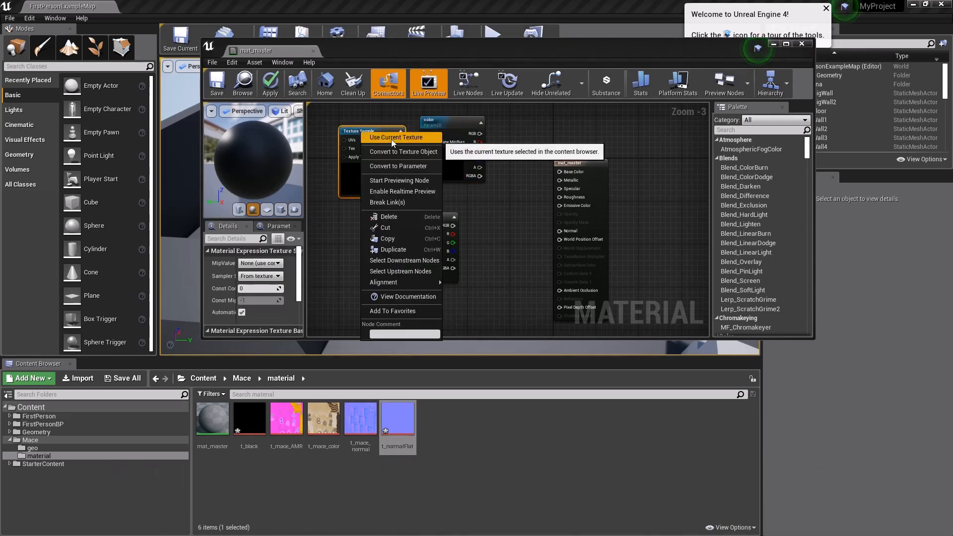
left_click(394, 166)
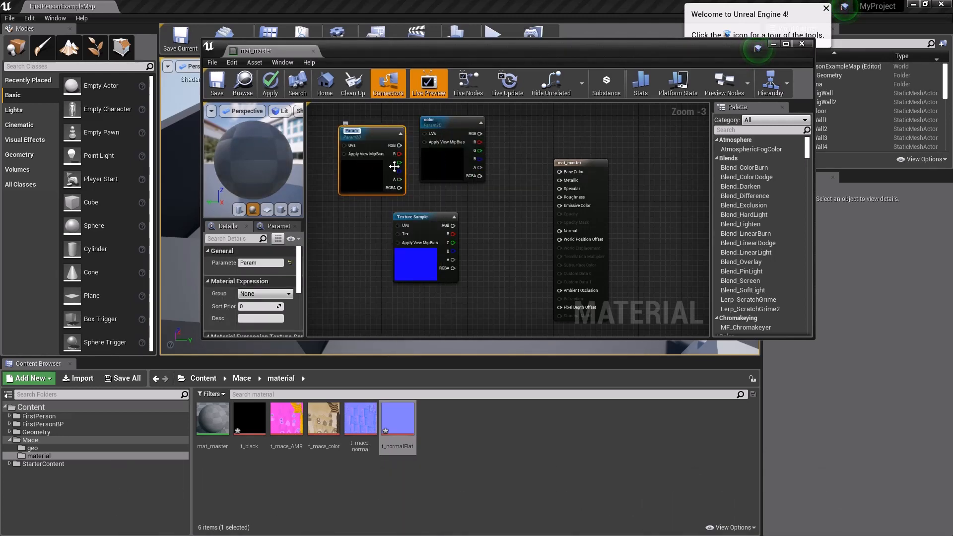
key("Return")
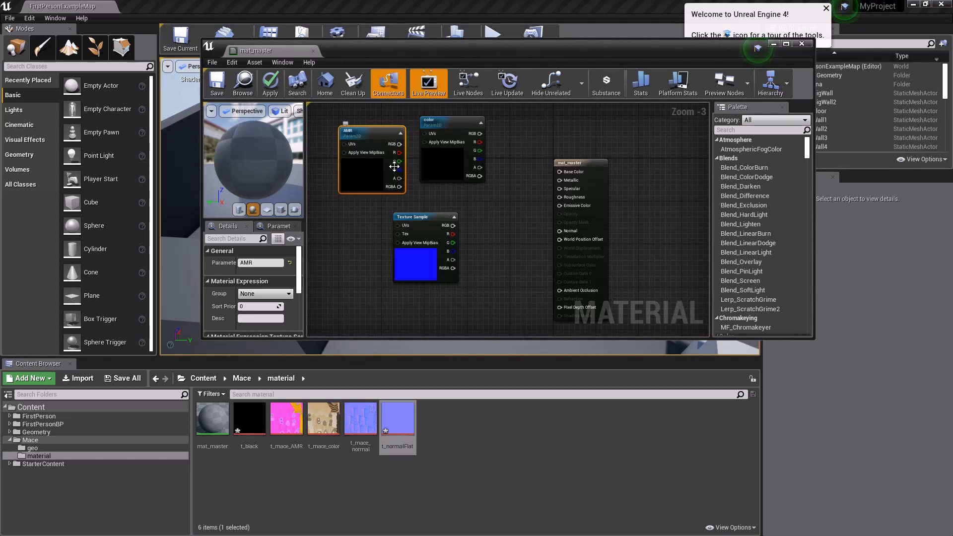
Step: Convert the blue t_normalFlat texture sample to a parameter named normal
left_click(413, 217)
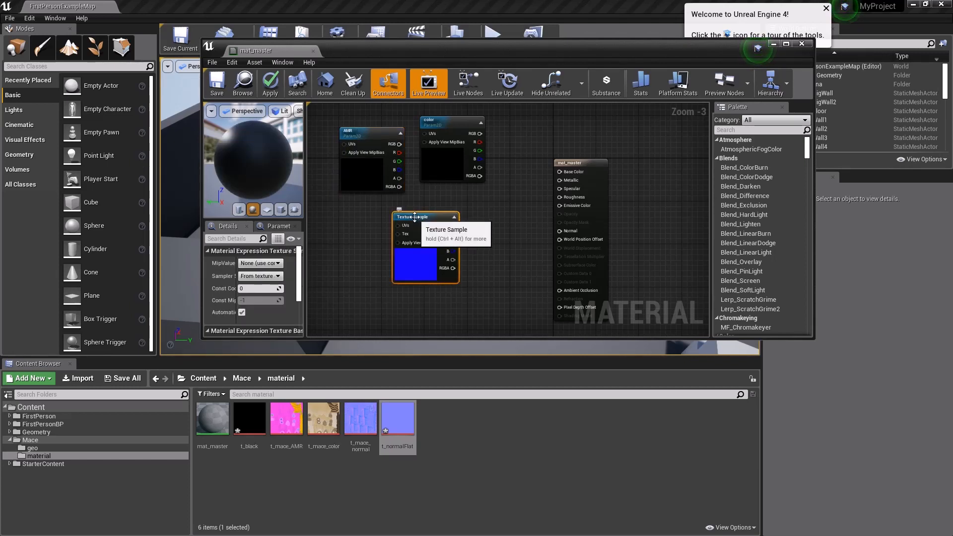
right_click(414, 217)
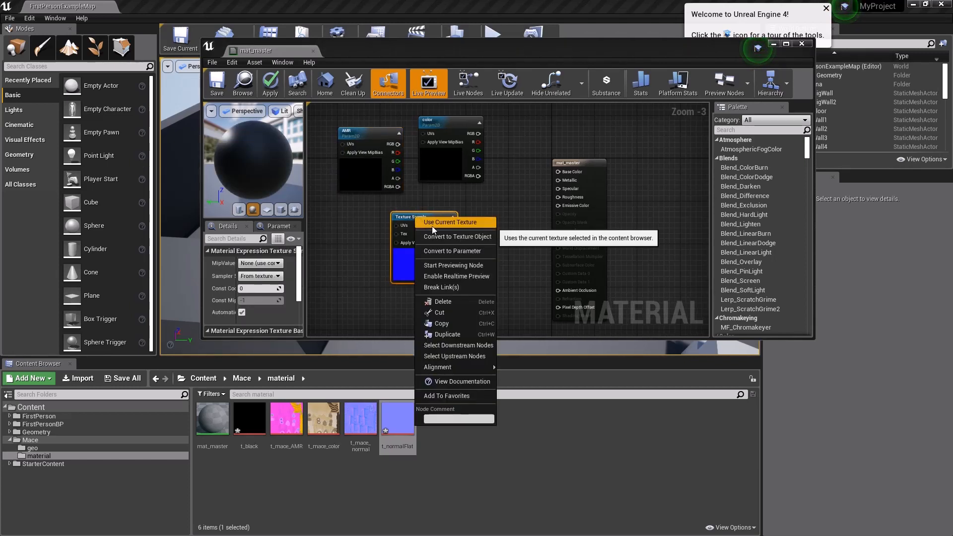
left_click(449, 251)
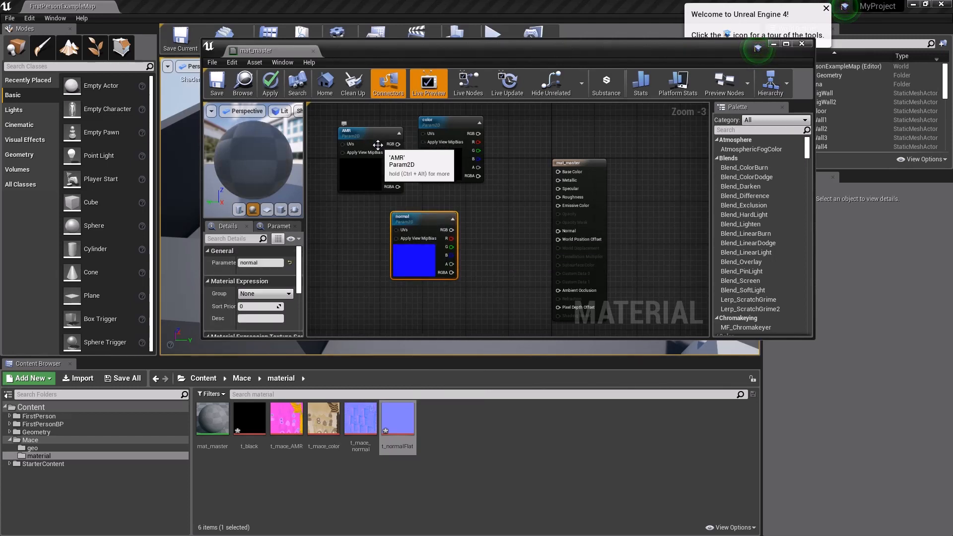
left_click(359, 134)
right_click(359, 134)
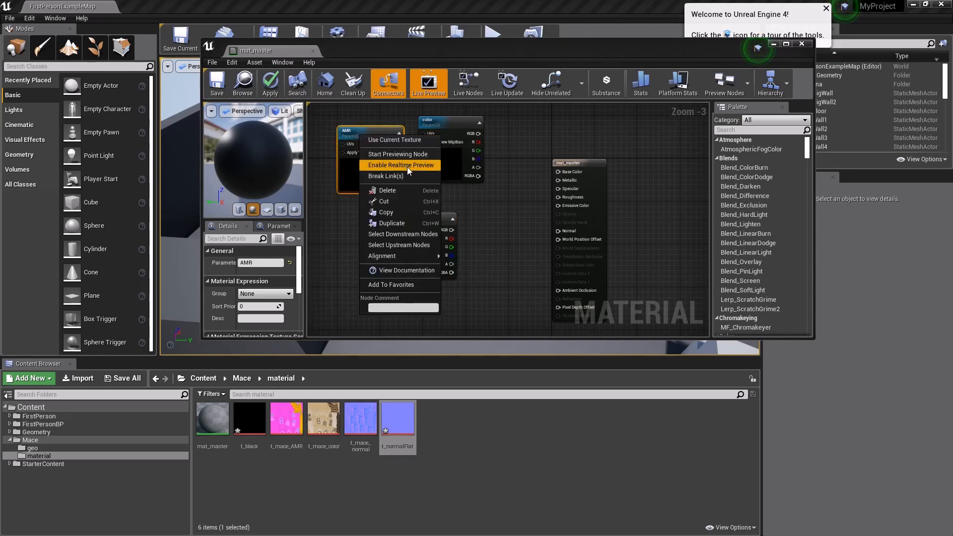
left_click(508, 232)
Step: Connect the normal parameter's RGB output to Normal and the color parameter's RGB output to Base Color
left_click_drag(416, 217, 558, 231)
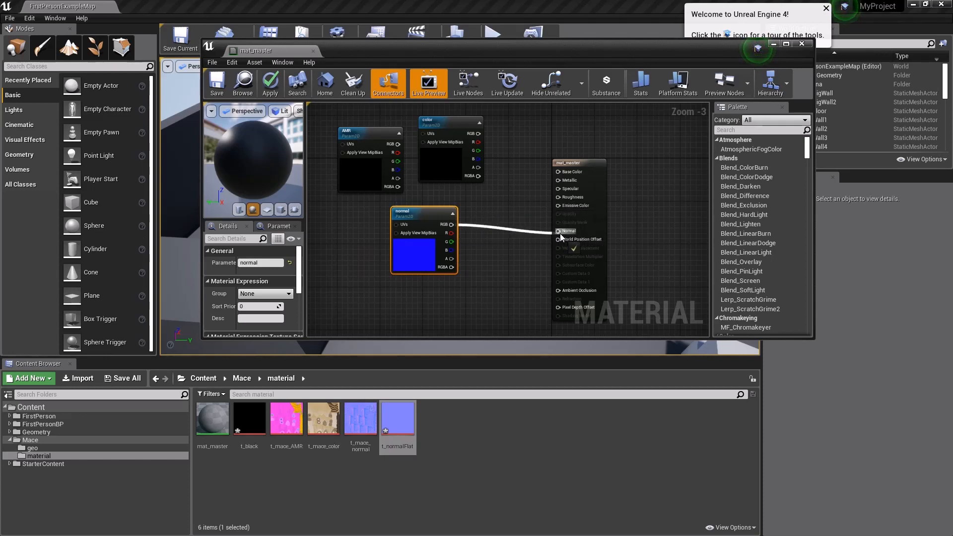
left_click_drag(478, 133, 558, 172)
left_click_drag(475, 139, 480, 248)
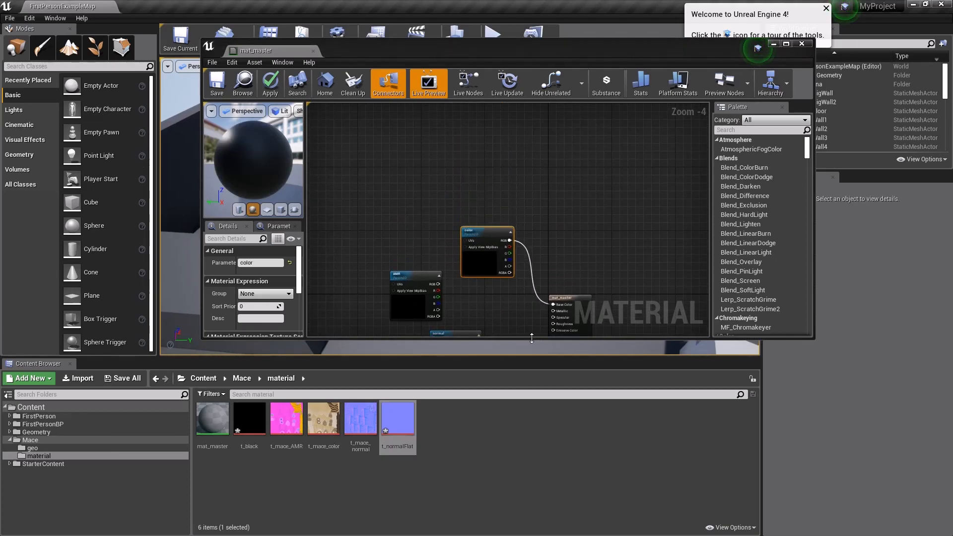
Step: Make the material editor window taller and connect the AMR parameter's R output to Ambient Occlusion
left_click_drag(532, 338, 526, 472)
scroll(506, 394, "down", 1)
scroll(514, 361, "up", 5)
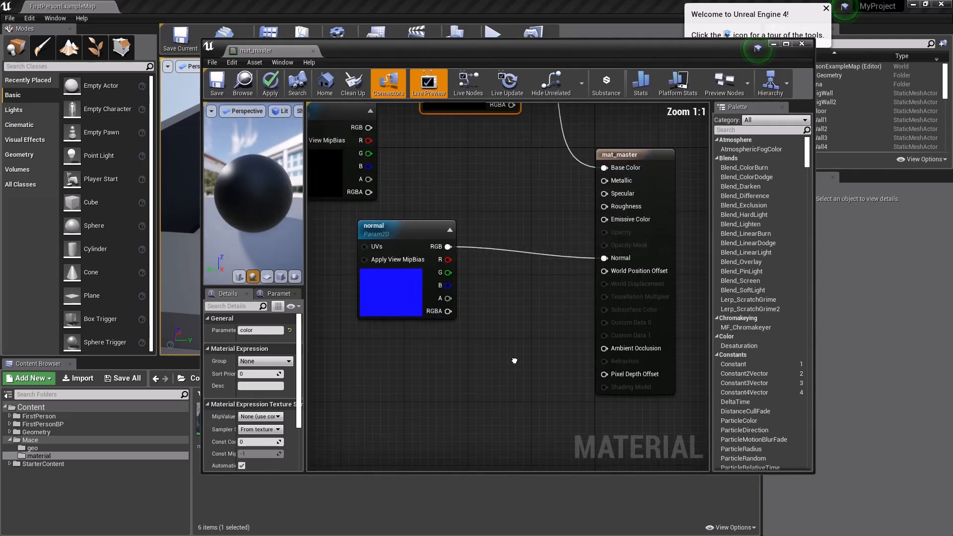
scroll(514, 360, "down", 2)
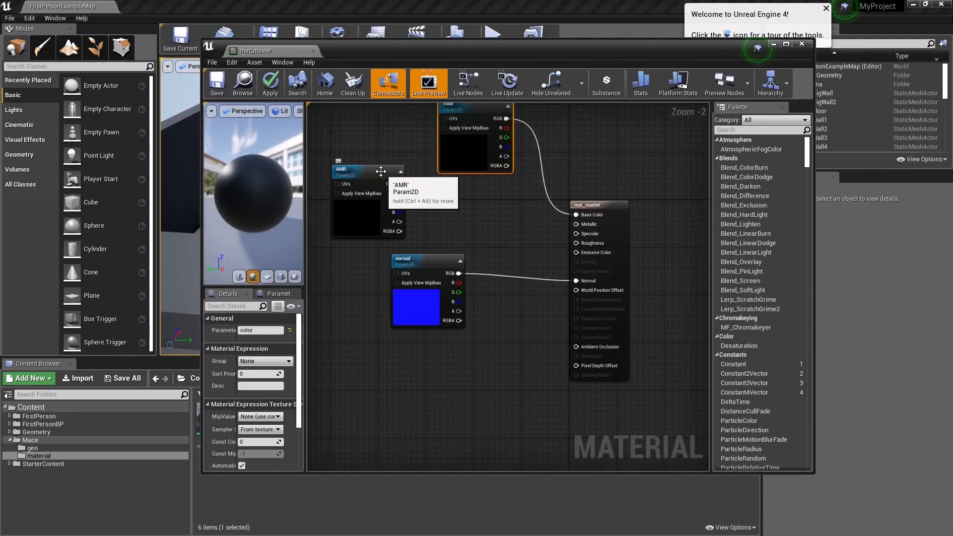
left_click_drag(378, 171, 577, 347)
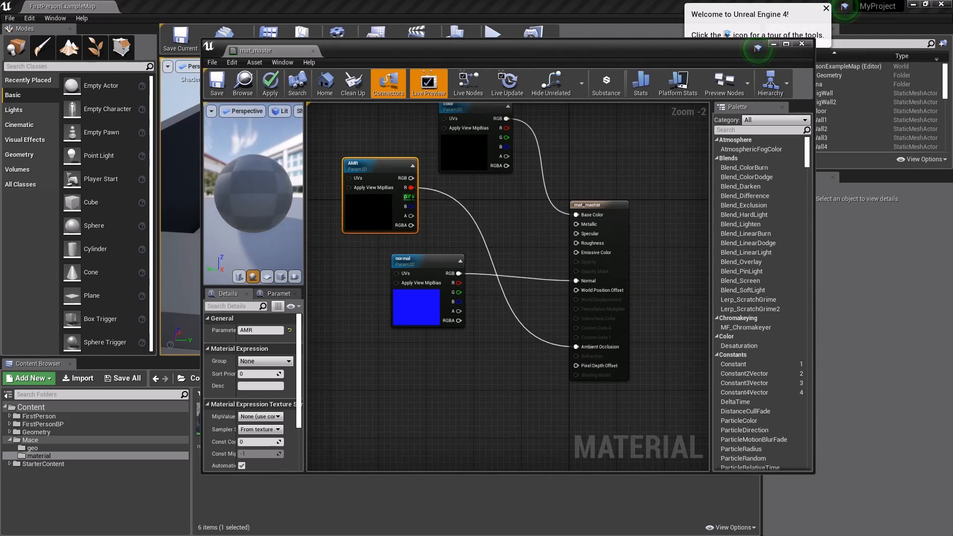
Step: Connect the AMR parameter's G output to Metallic and its B output to Roughness, and save mat_master
left_click_drag(410, 196, 459, 214)
left_click_drag(553, 244, 577, 223)
left_click_drag(411, 206, 435, 212)
left_click_drag(505, 243, 579, 243)
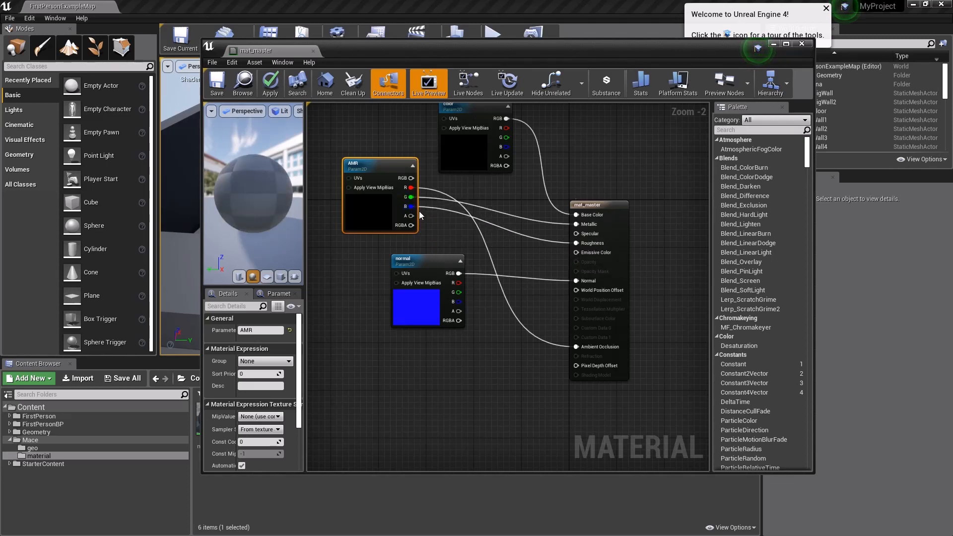
left_click_drag(374, 162, 380, 169)
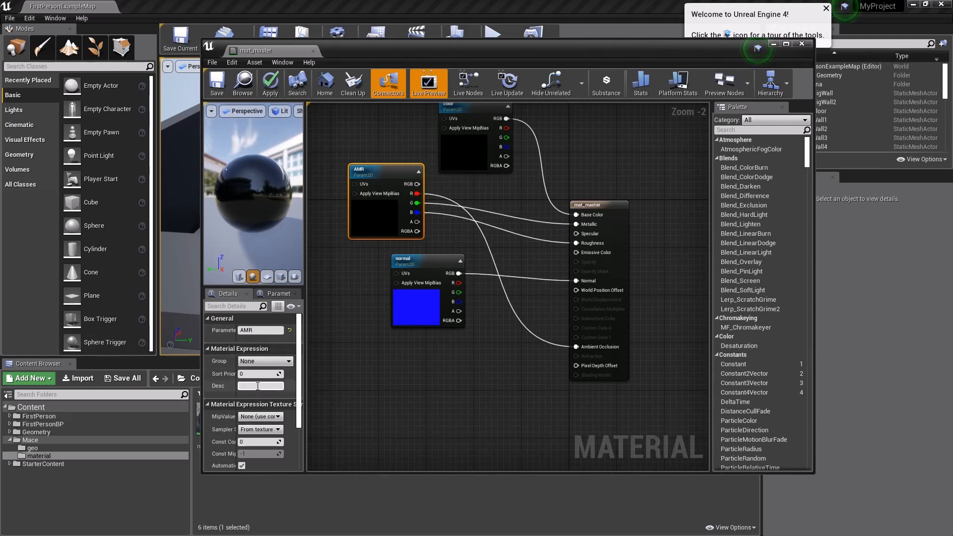
left_click(217, 85)
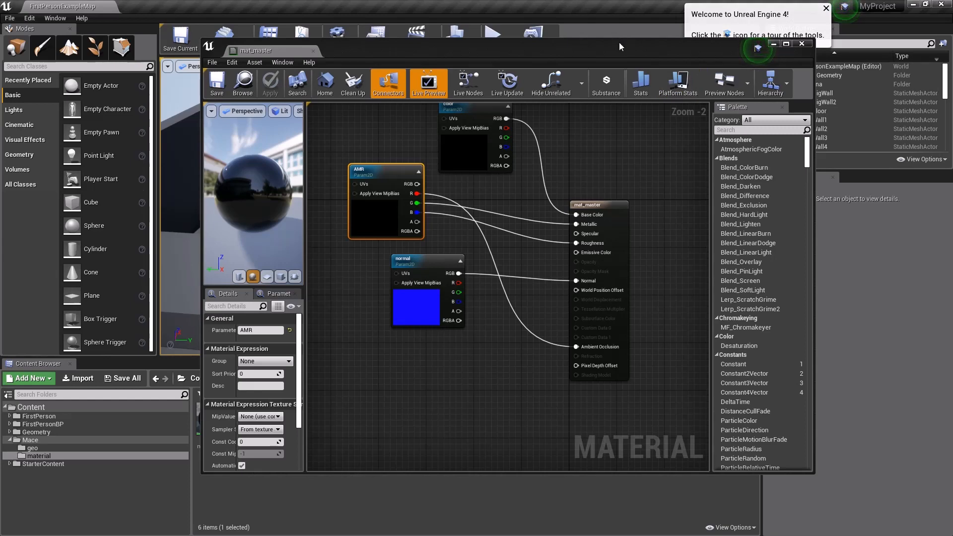
Step: Move the material editor window aside and create a material instance of mat_master named mat_mace
left_click_drag(619, 44, 889, 286)
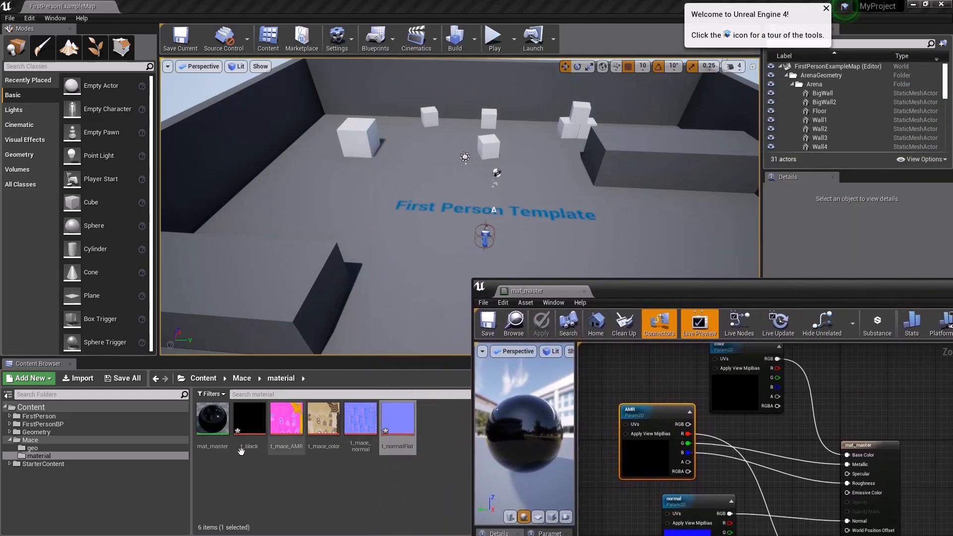
left_click(218, 420)
right_click(219, 419)
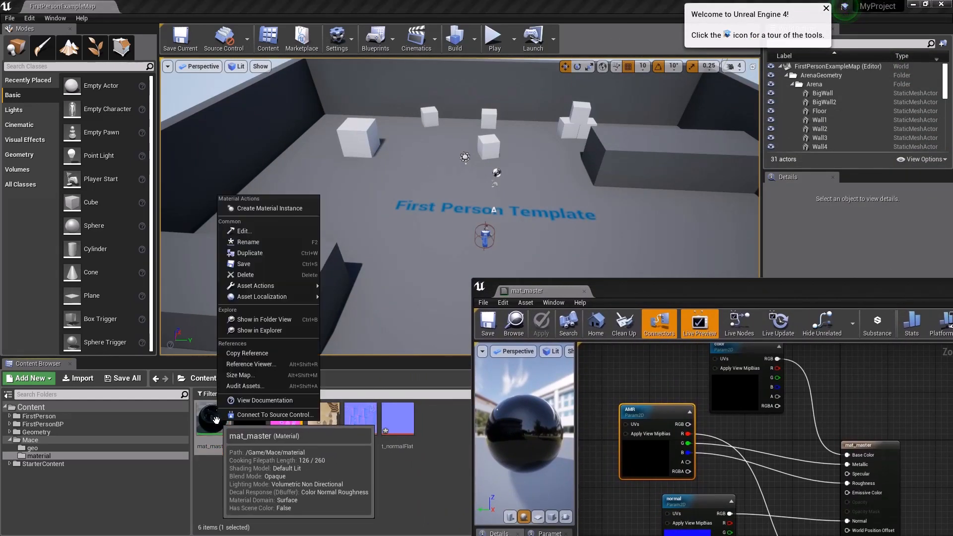
left_click(270, 209)
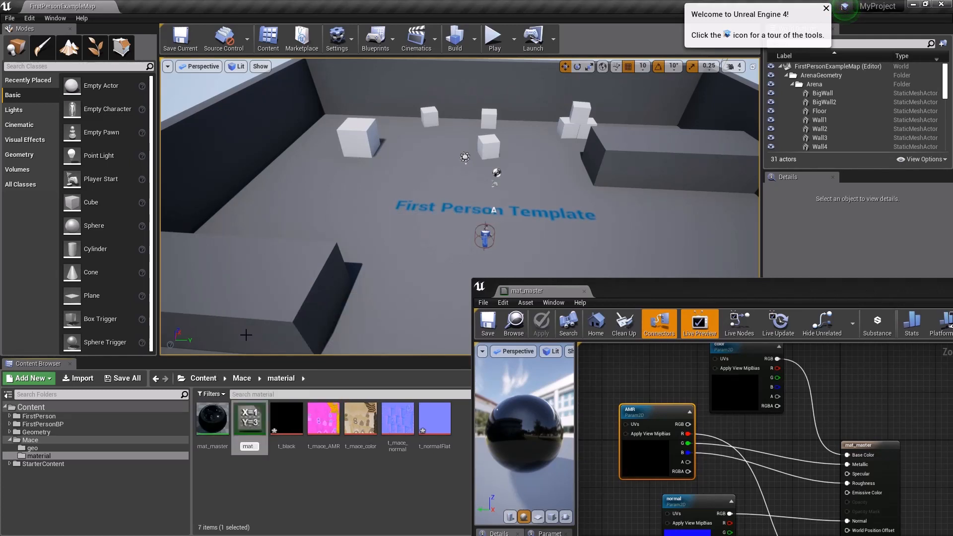
type("mat_mace")
key("Return")
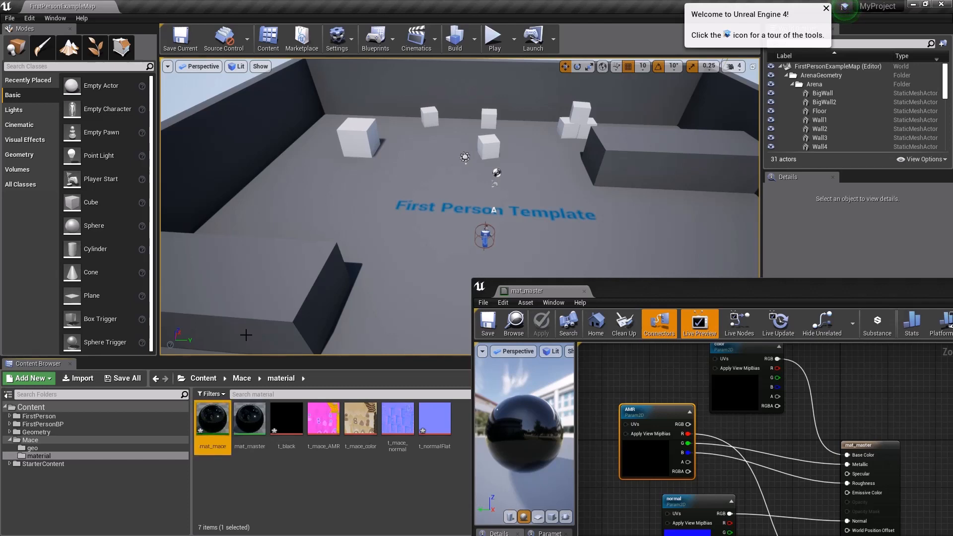
Step: Open the mat_mace instance and enable its AMR, color and normal texture parameter overrides
double_click(213, 422)
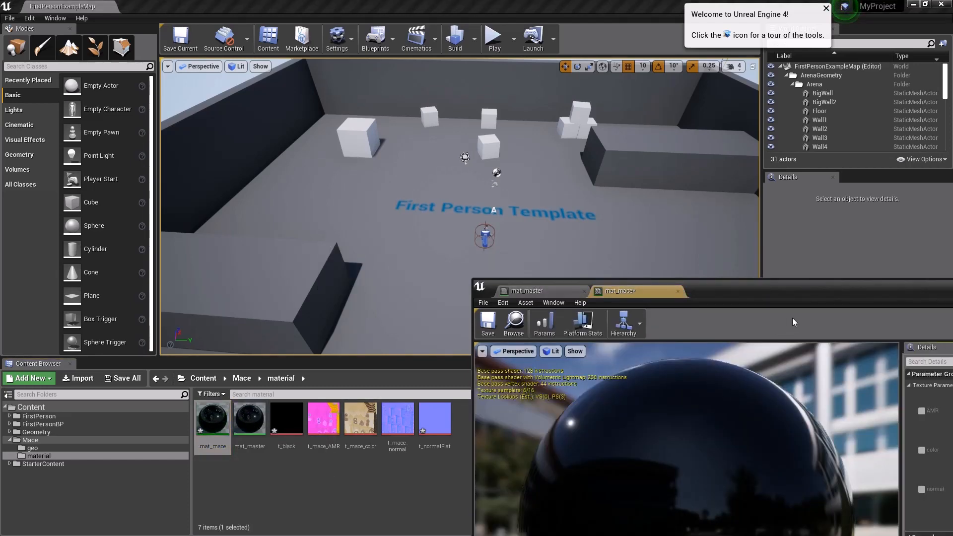
left_click_drag(779, 294, 417, 58)
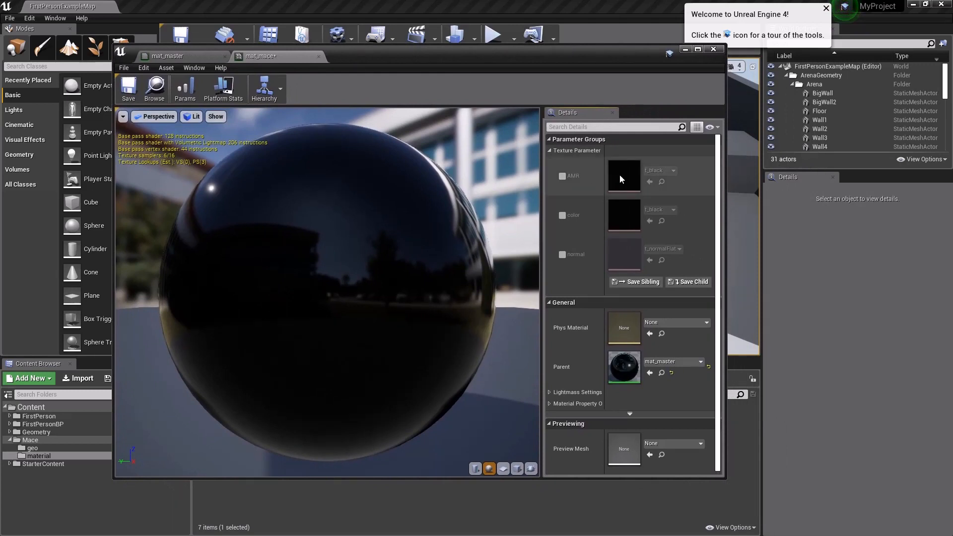
left_click(561, 176)
left_click(562, 215)
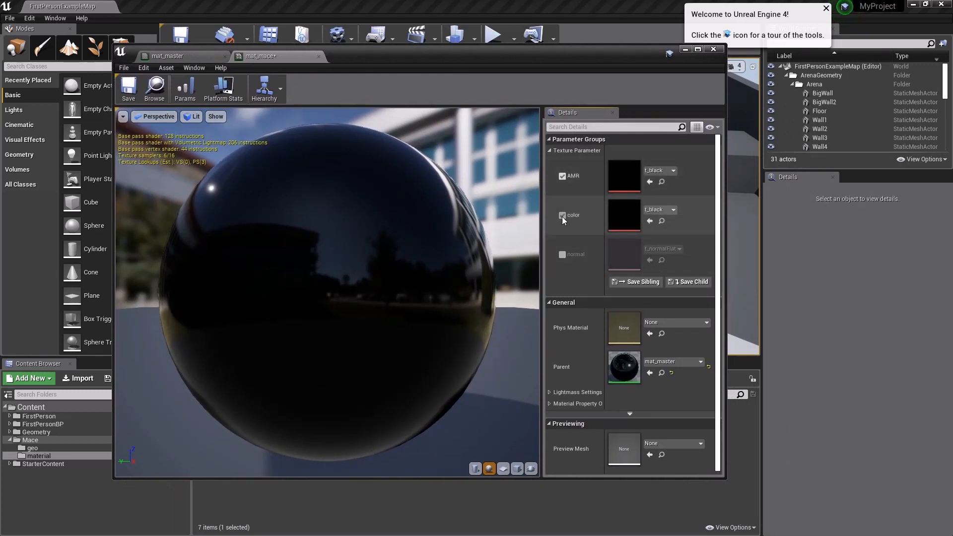
left_click(562, 255)
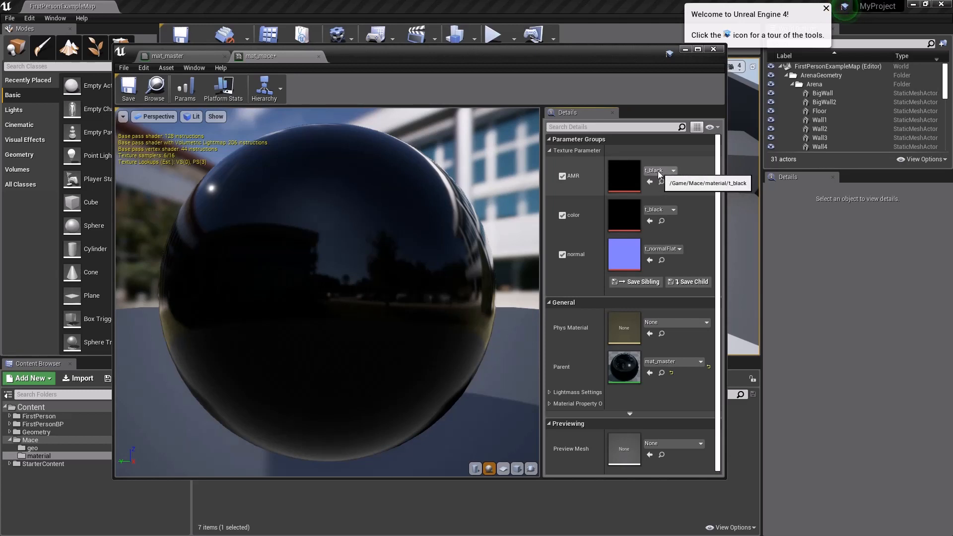
Step: Assign the t_mace_AMR texture to mat_mace's AMR parameter
left_click(659, 171)
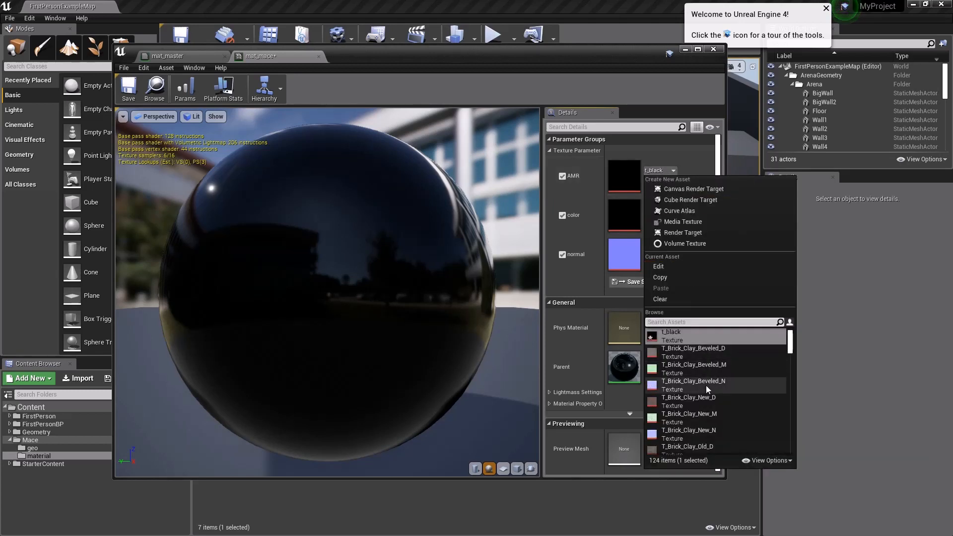
scroll(699, 390, "down", 1)
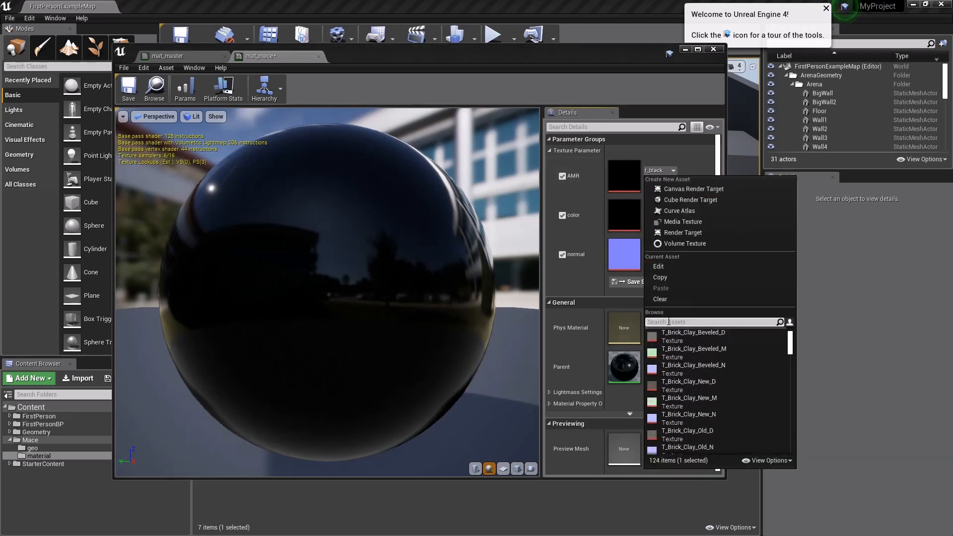
type("t_")
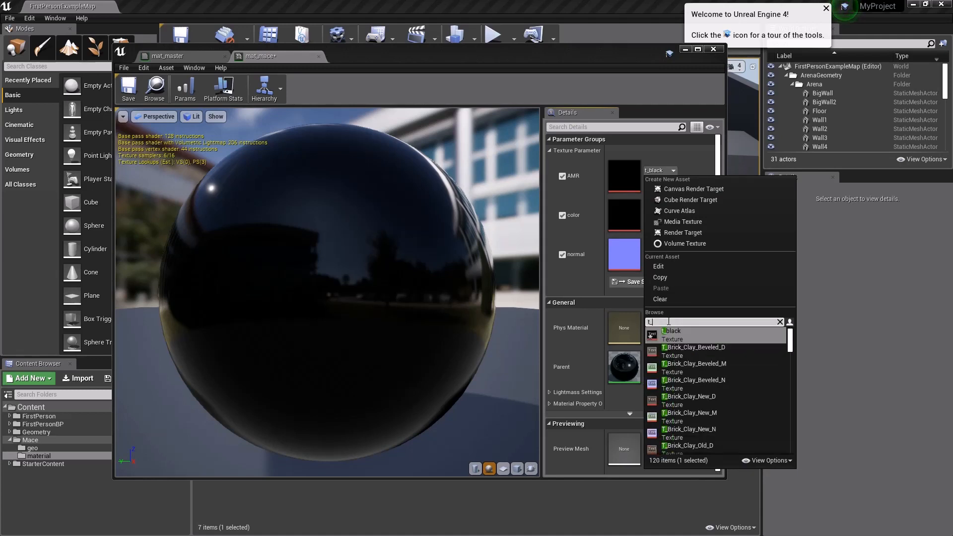
type("mace_")
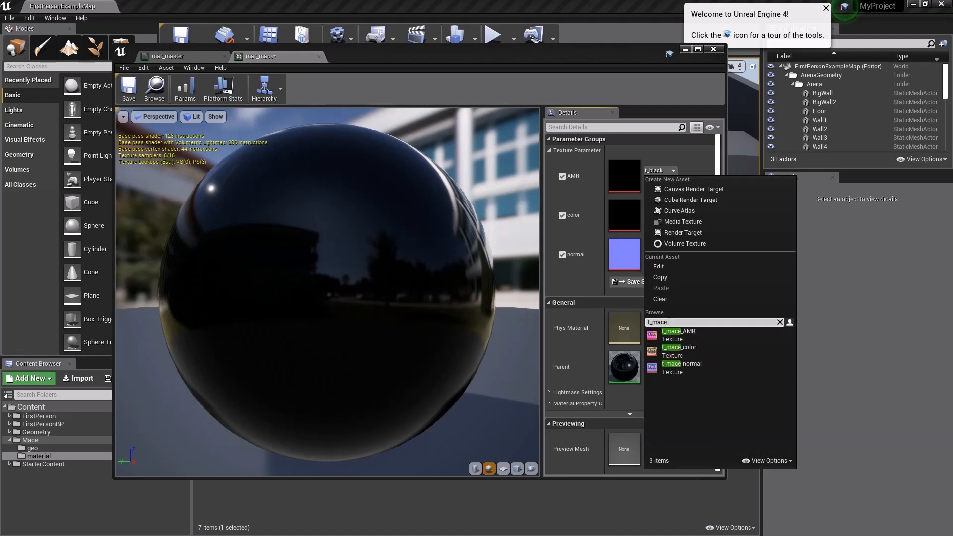
left_click(688, 334)
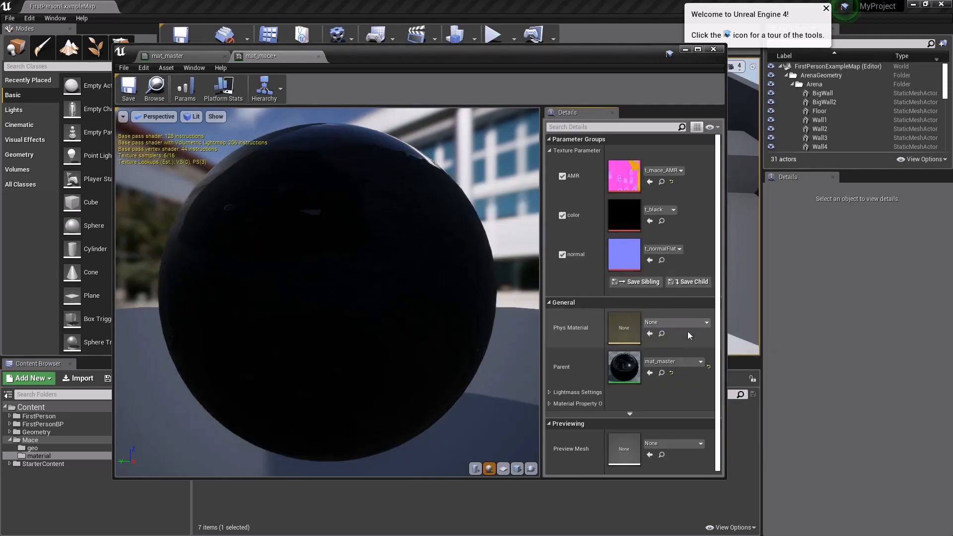
Step: Assign the t_mace_color texture to mat_mace's color parameter
left_click(654, 210)
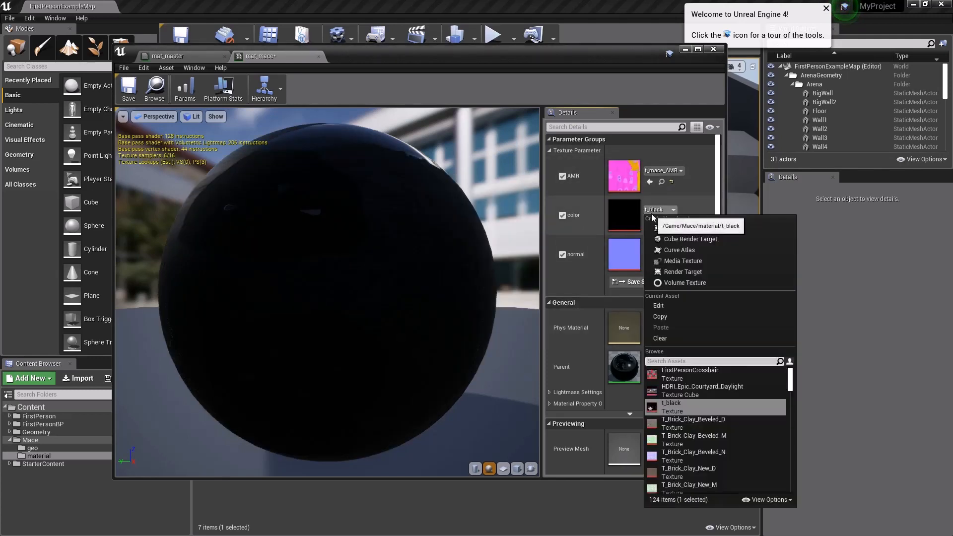
type("t_c")
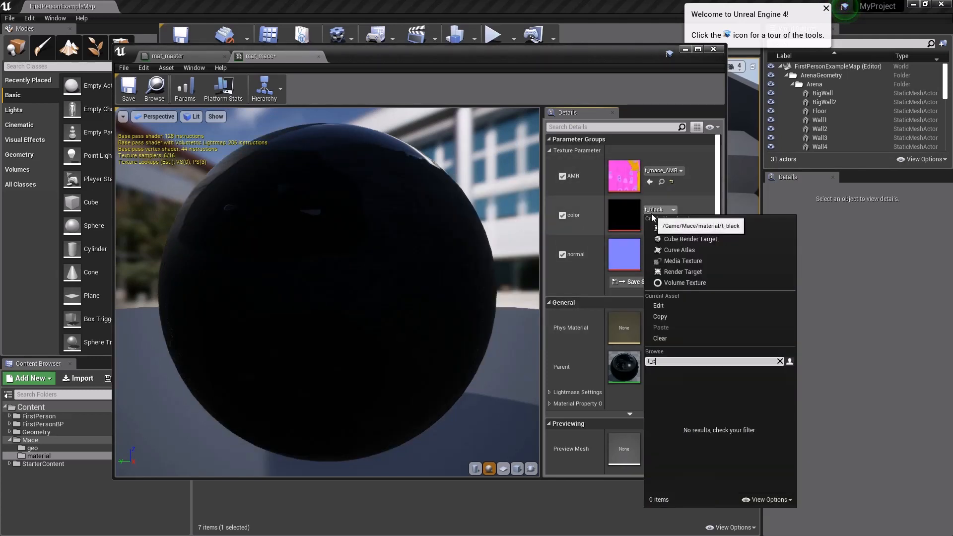
type("ce")
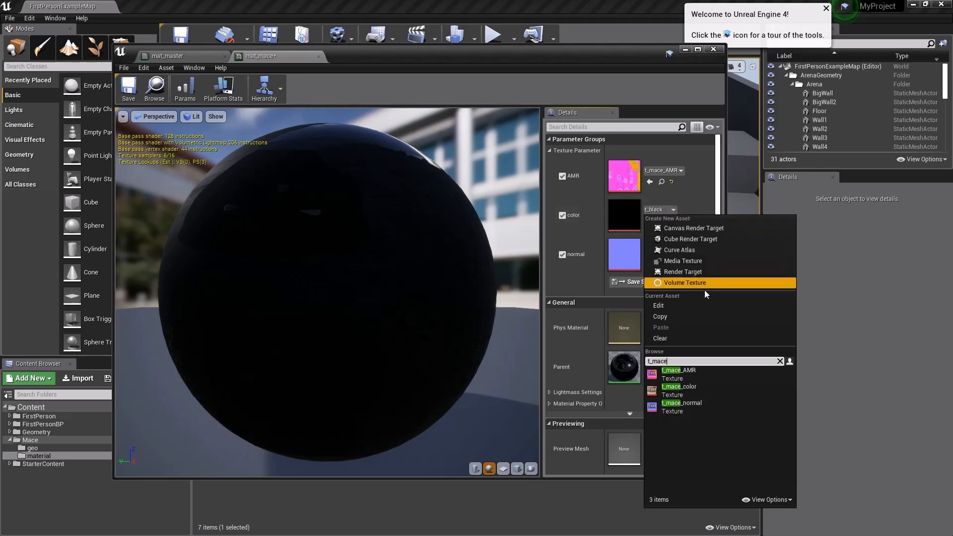
left_click(689, 389)
Step: Assign the t_mace_normal texture to mat_mace's normal parameter and save the instance
left_click(667, 251)
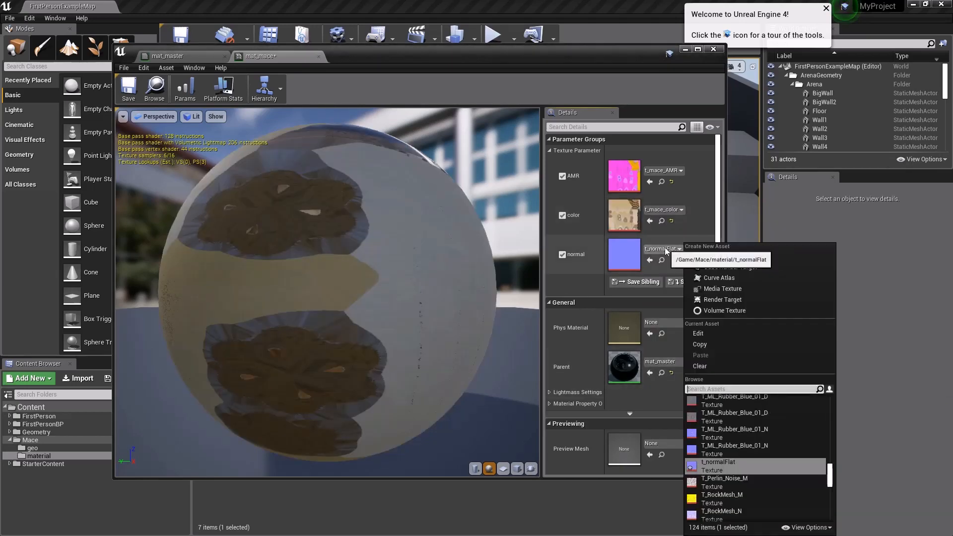
type("t")
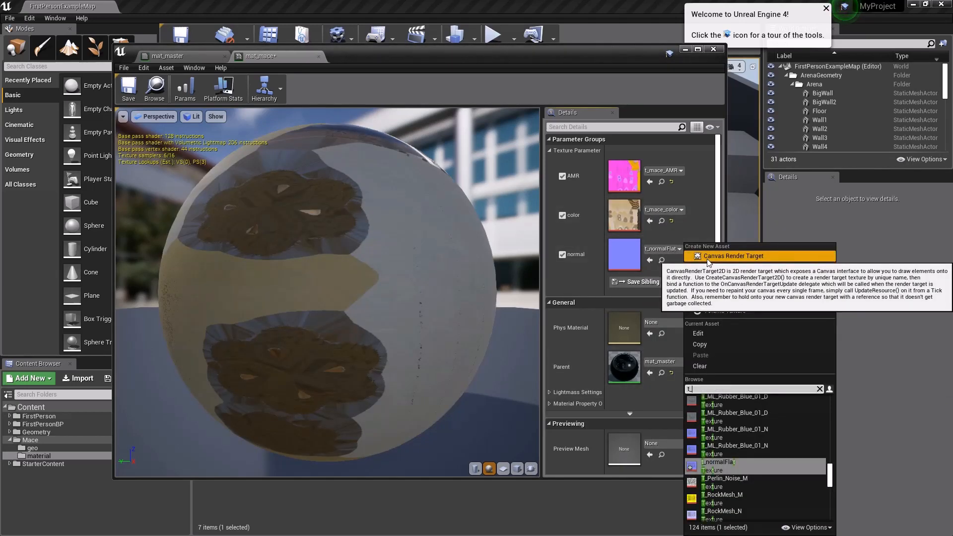
type("_mace")
type("_")
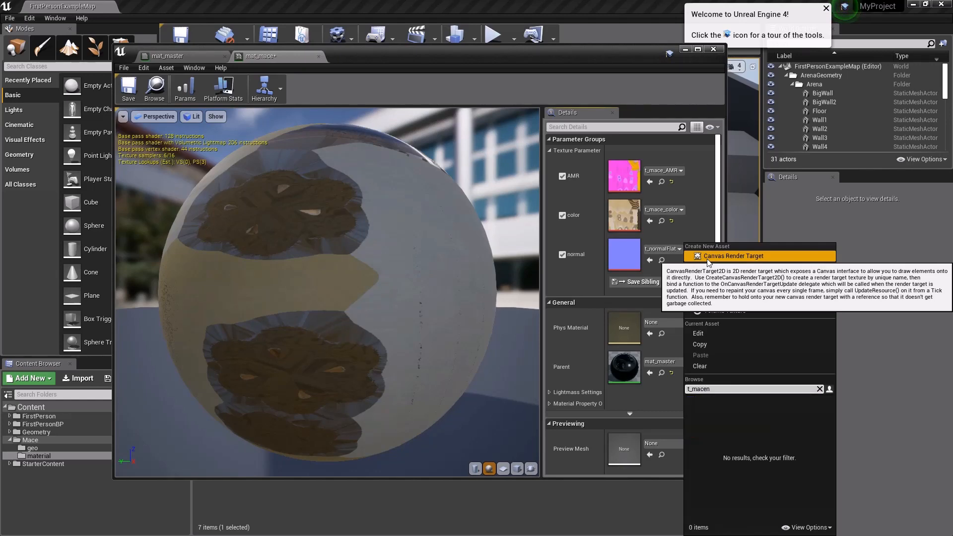
type("n")
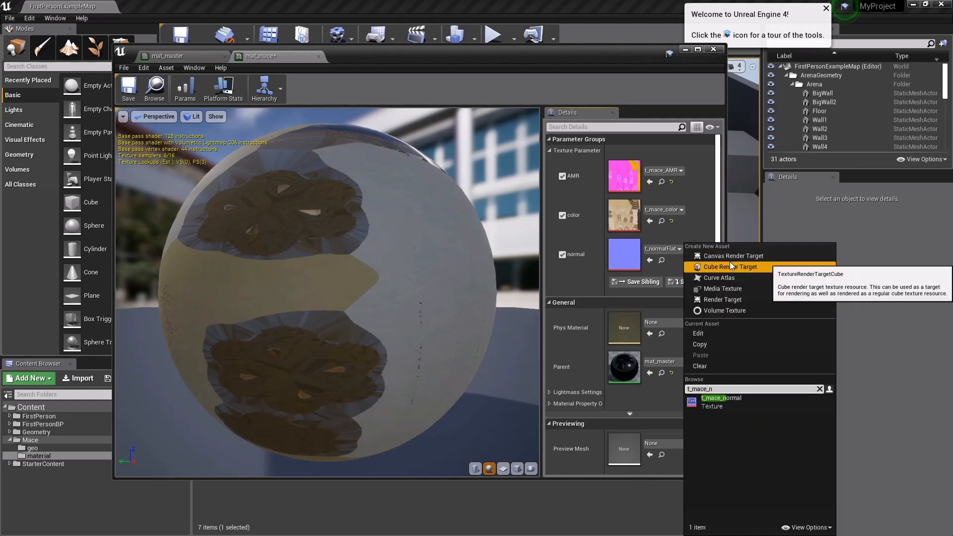
left_click(731, 402)
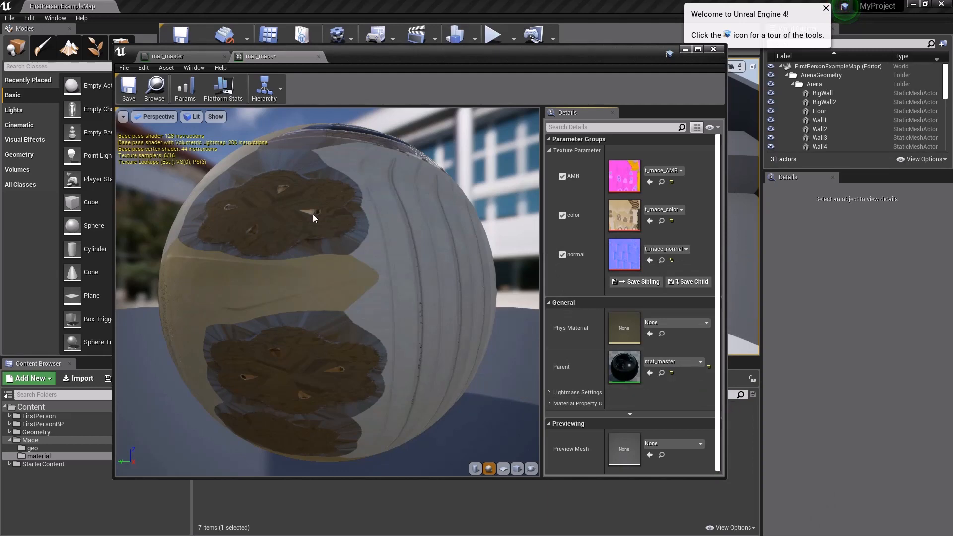
left_click(131, 91)
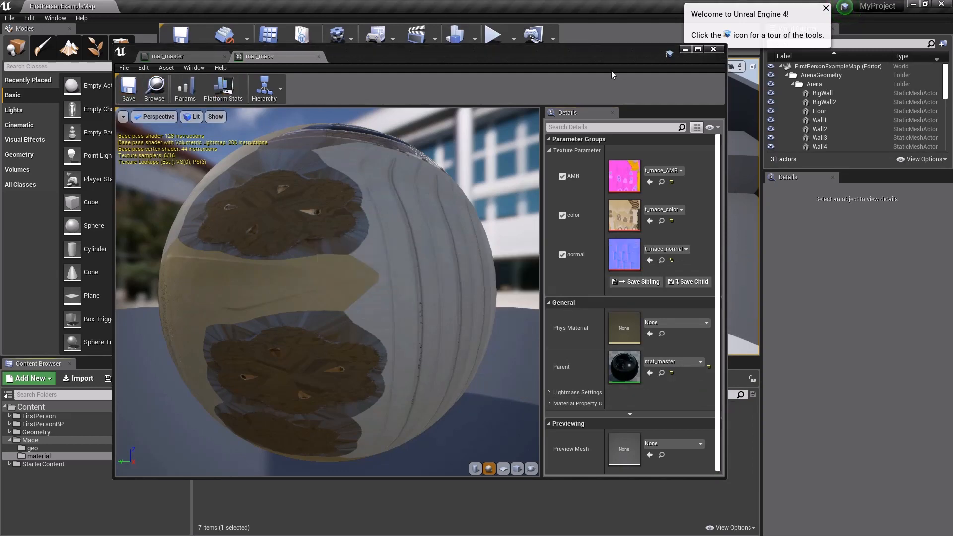
Step: Open sm_mace from the geo folder and assign mat_mace to its Element 0 material slot
left_click(685, 49)
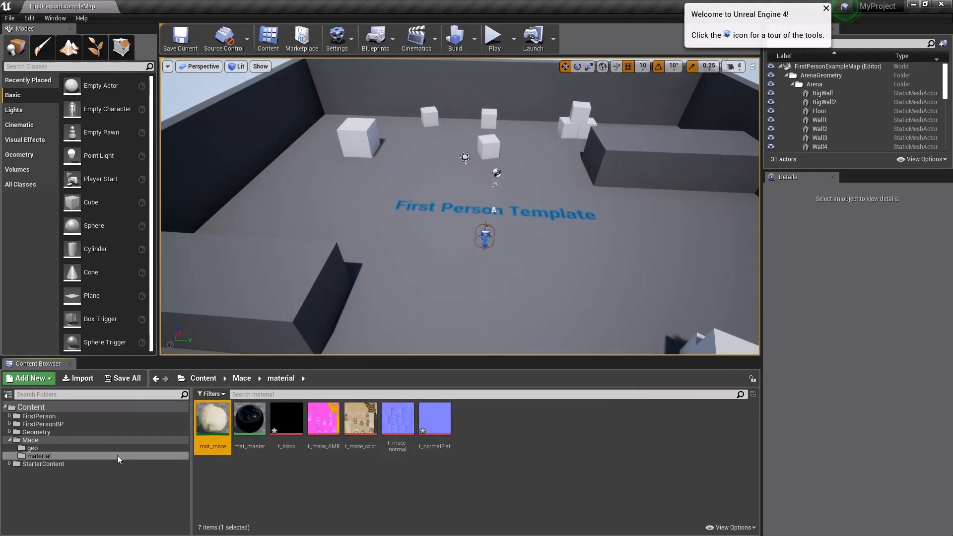
left_click(32, 448)
double_click(212, 421)
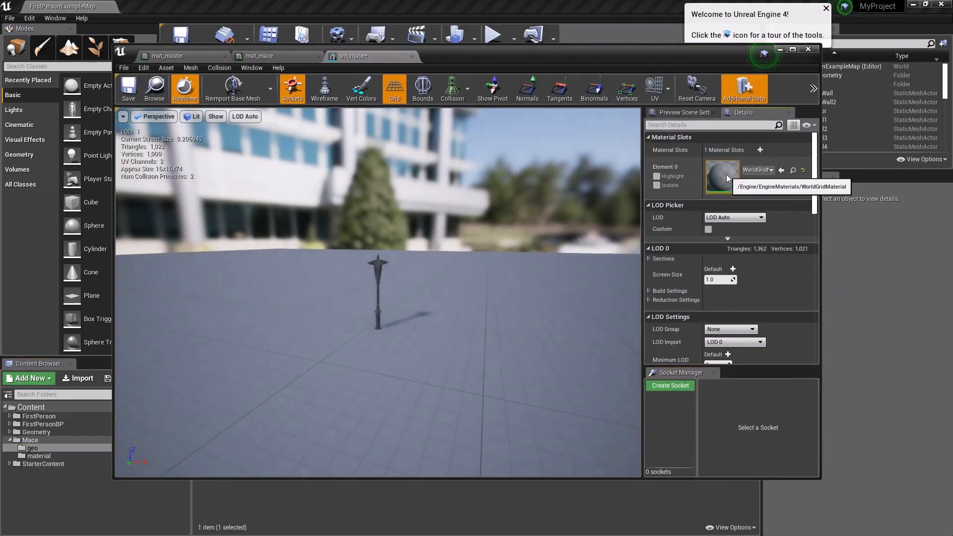
left_click(757, 170)
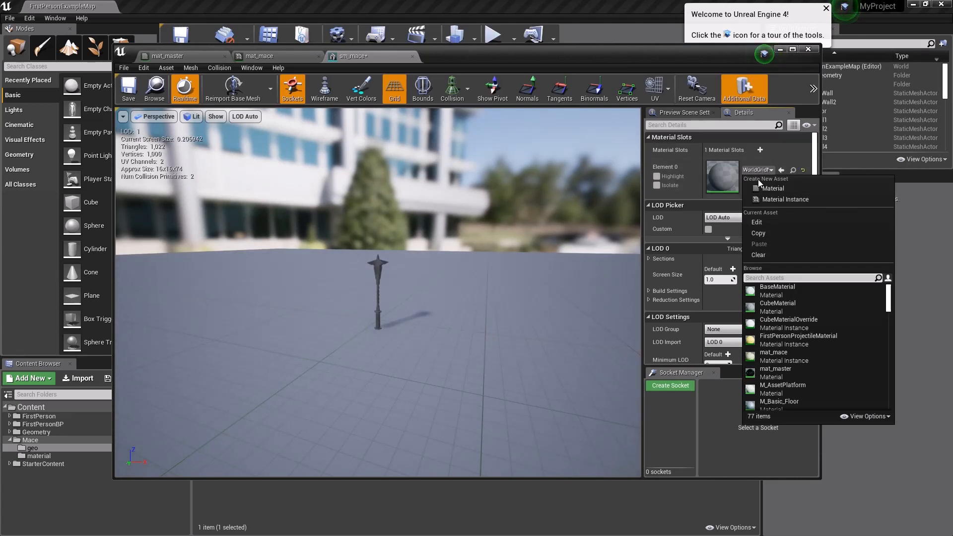
type("mat_m")
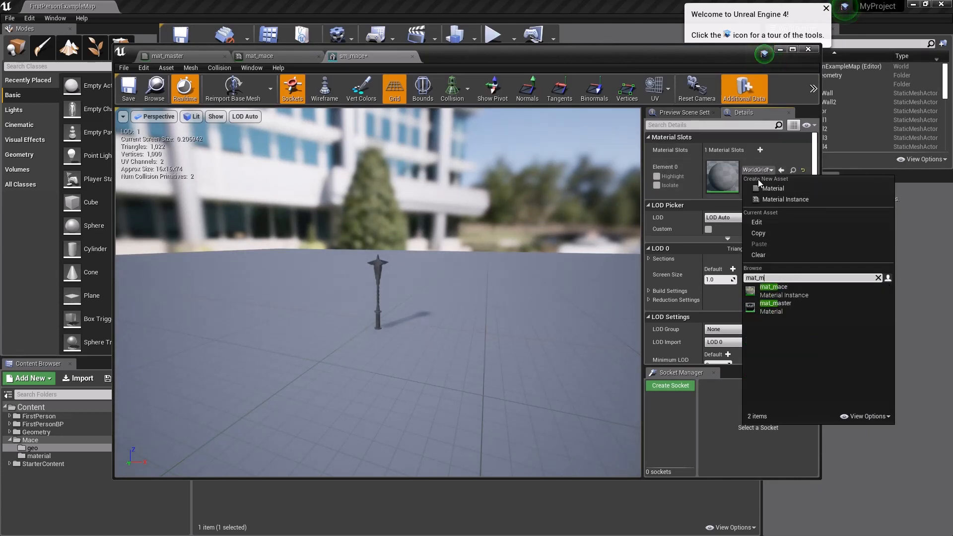
left_click(772, 288)
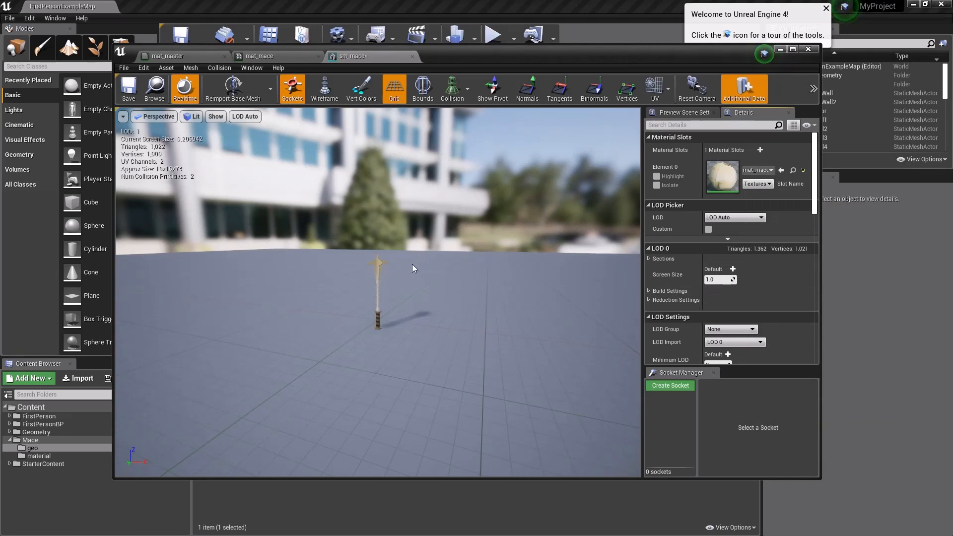
Step: Examine the textured mace up close in the sm_mace preview to check how its surface materials look
right_click_drag(412, 264, 408, 293)
key("w")
key("w")
key("s")
key("w")
key("w")
key("s")
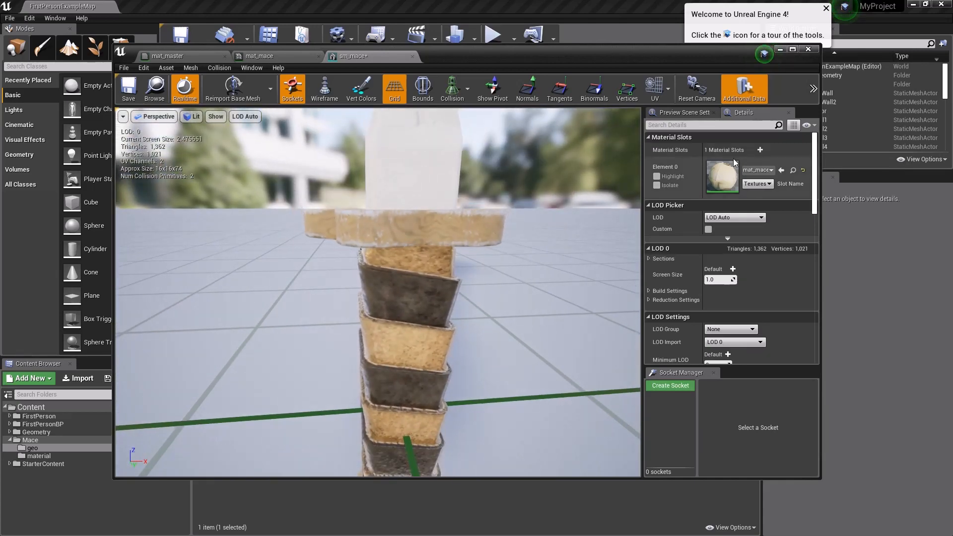
Step: Reopen mat_master from the material folder and bring its editor window fully into view
left_click_drag(609, 49, 851, 404)
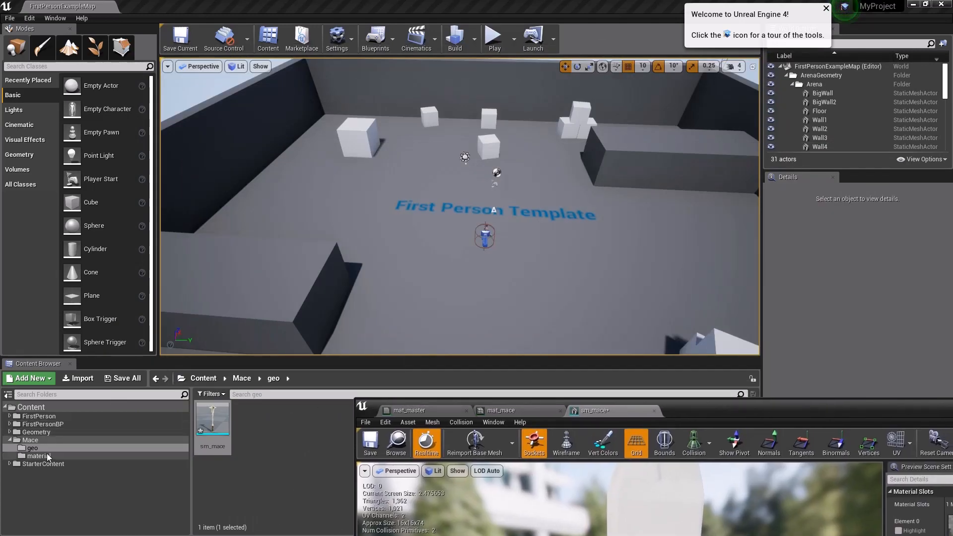
left_click(40, 456)
left_click(254, 422)
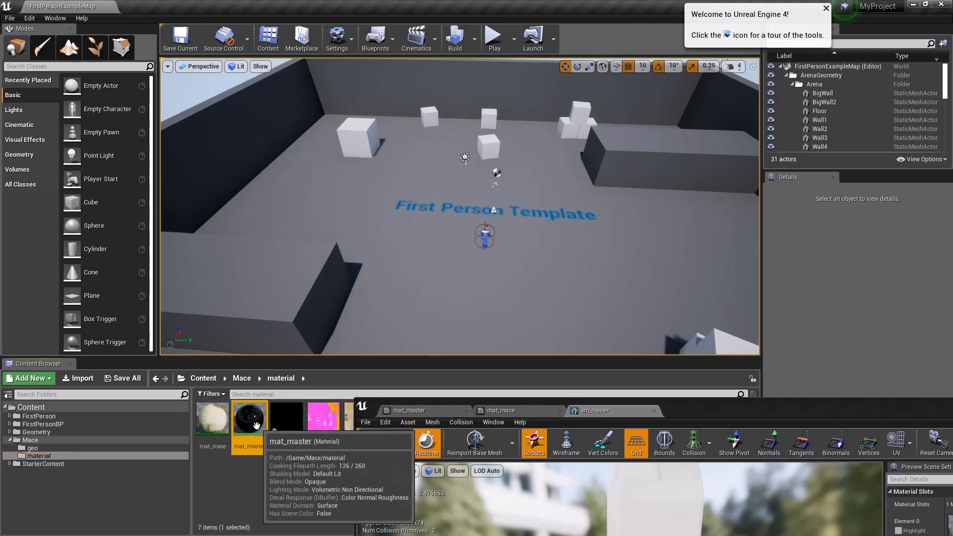
double_click(256, 425)
left_click_drag(692, 410, 512, 50)
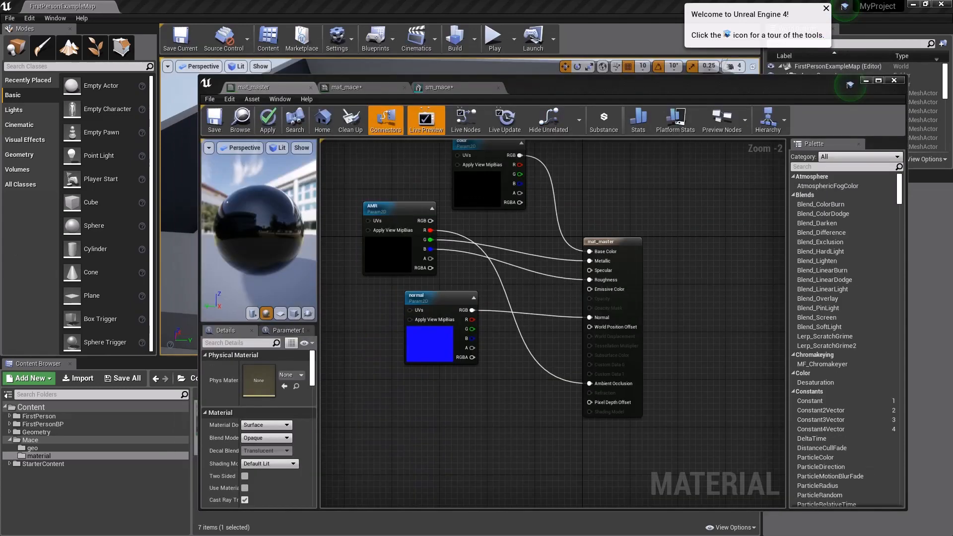
Step: Reconnect the AMR parameter's G output to Roughness and B output to Metallic, and save both mat_master and mat_mace
left_click_drag(430, 240, 590, 280)
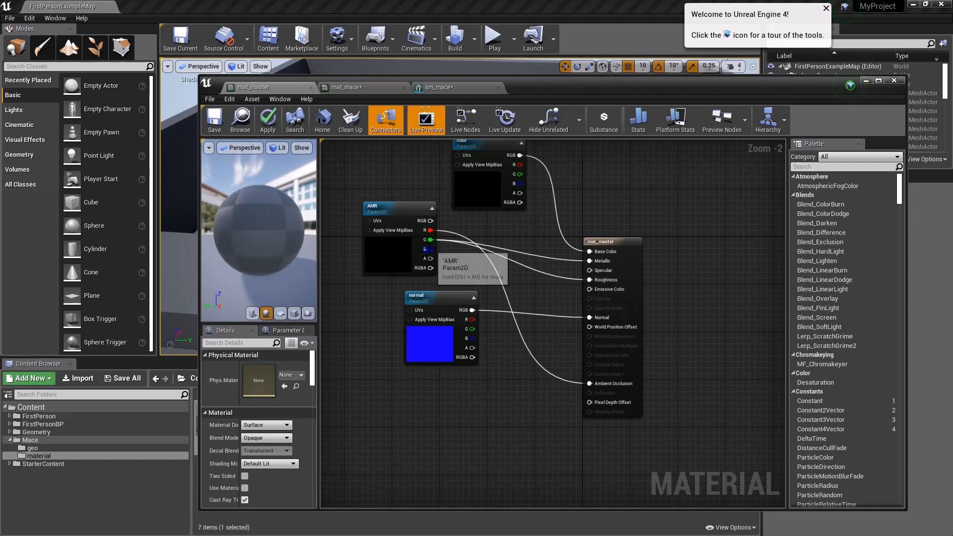
left_click_drag(431, 249, 589, 260)
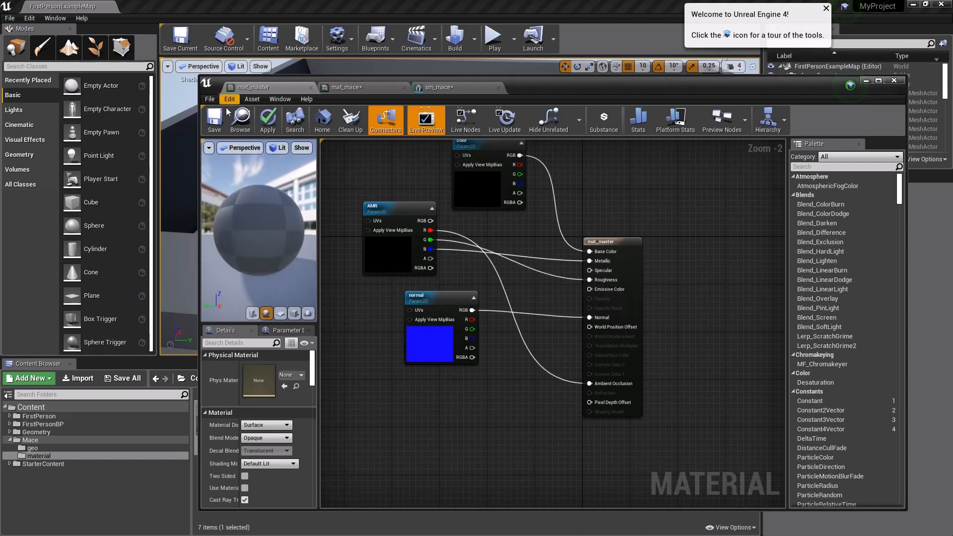
left_click(210, 121)
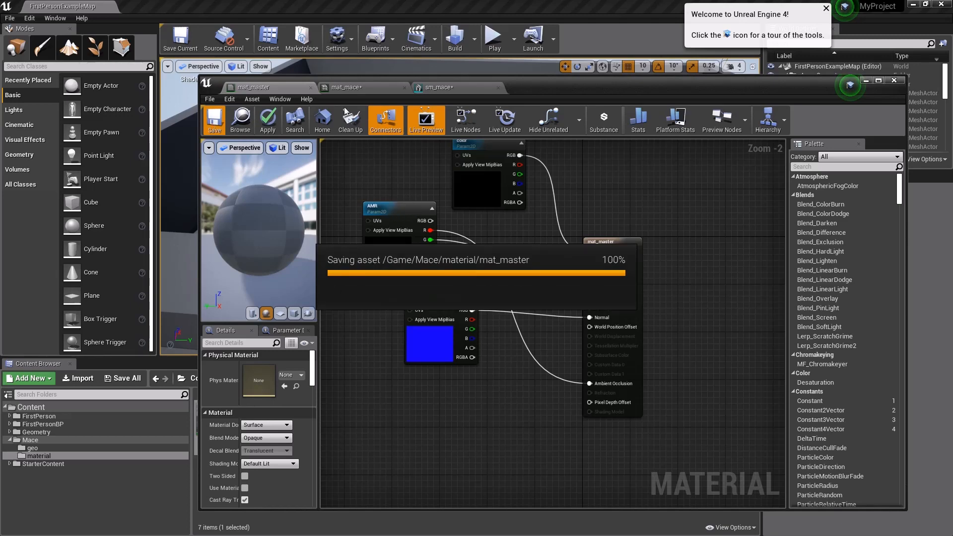
left_click(346, 88)
left_click(214, 119)
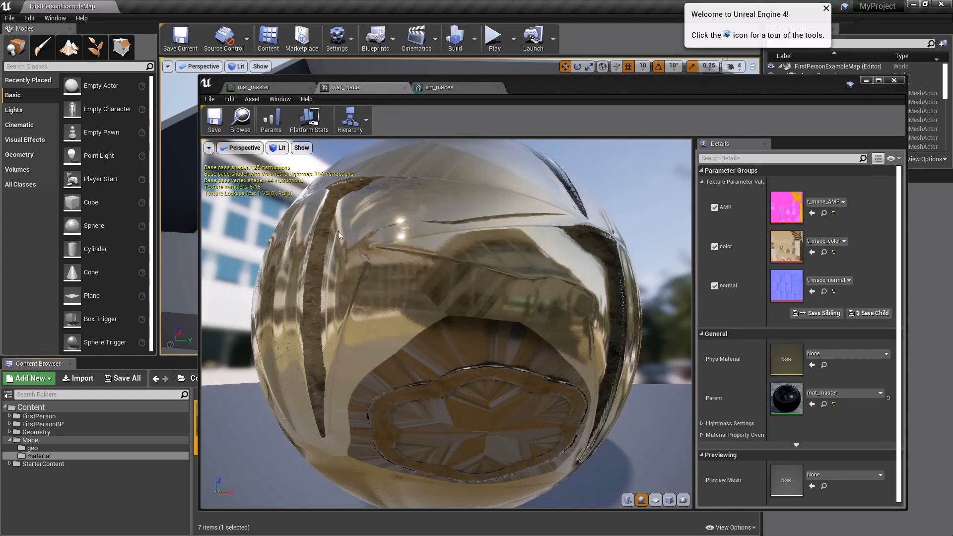
Step: Return to the sm_mace editor, maximize its window, and examine the retextured mace from several angles and distances
left_click(440, 88)
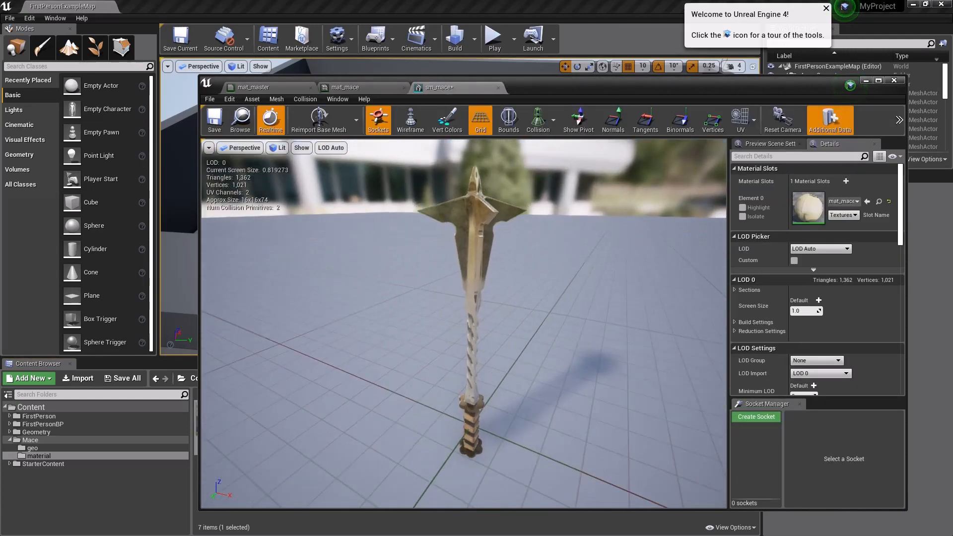
right_click_drag(466, 317, 578, 270)
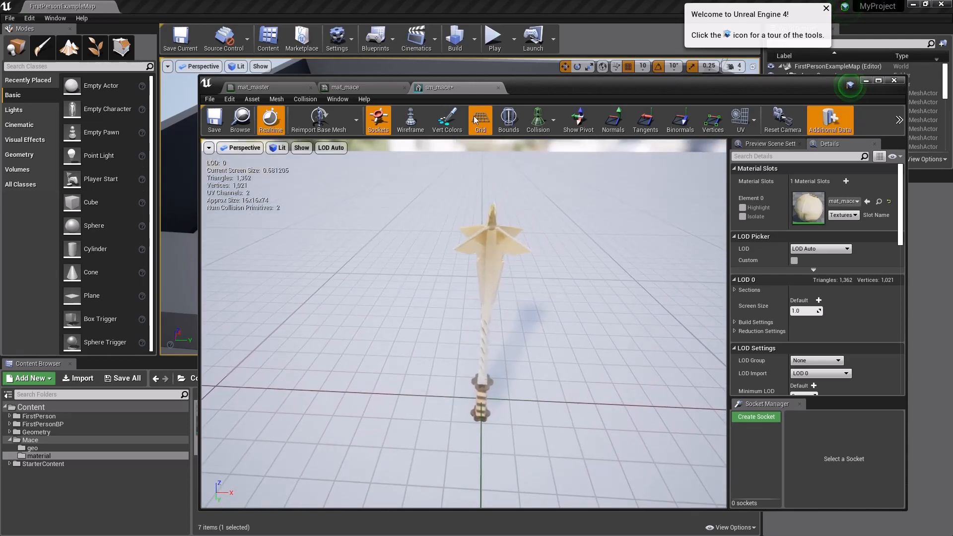
left_click_drag(547, 85, 498, 41)
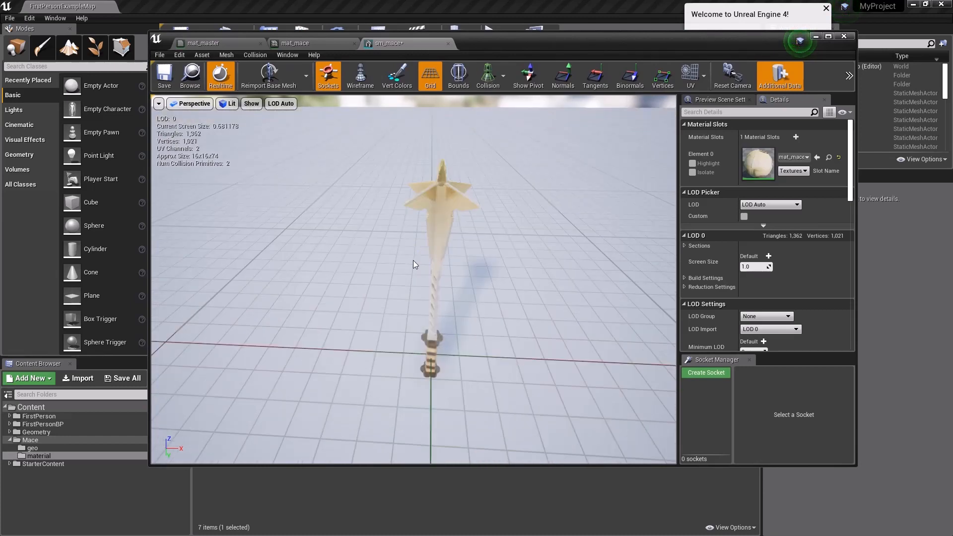
mouse_move(413, 260)
right_mouse_down()
mouse_move(422, 224)
mouse_move(404, 276)
right_mouse_up()
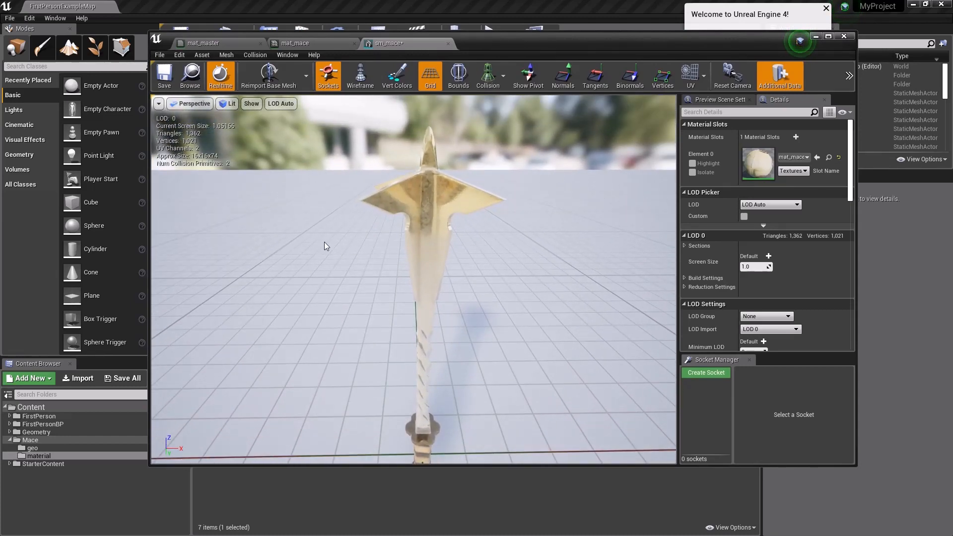
left_click_drag(511, 46, 504, 38)
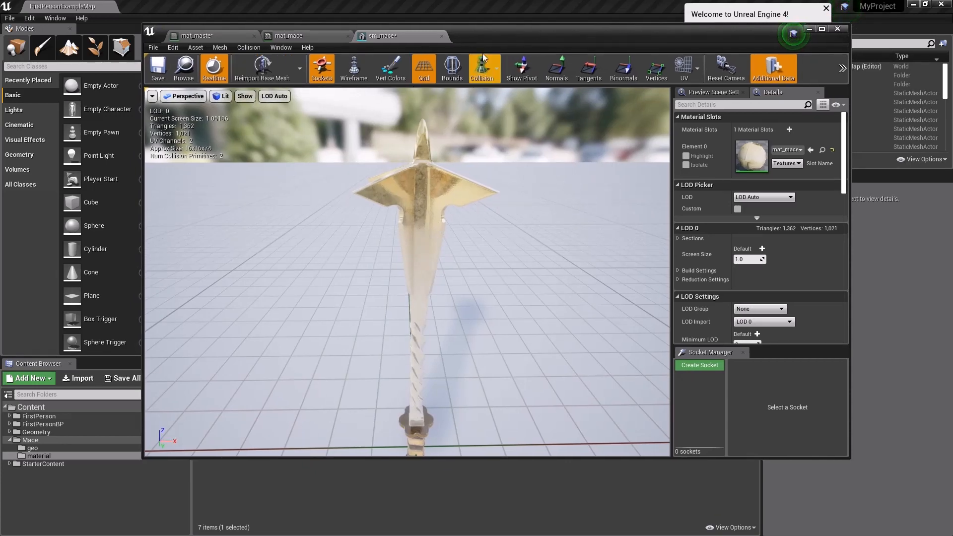
double_click(481, 34)
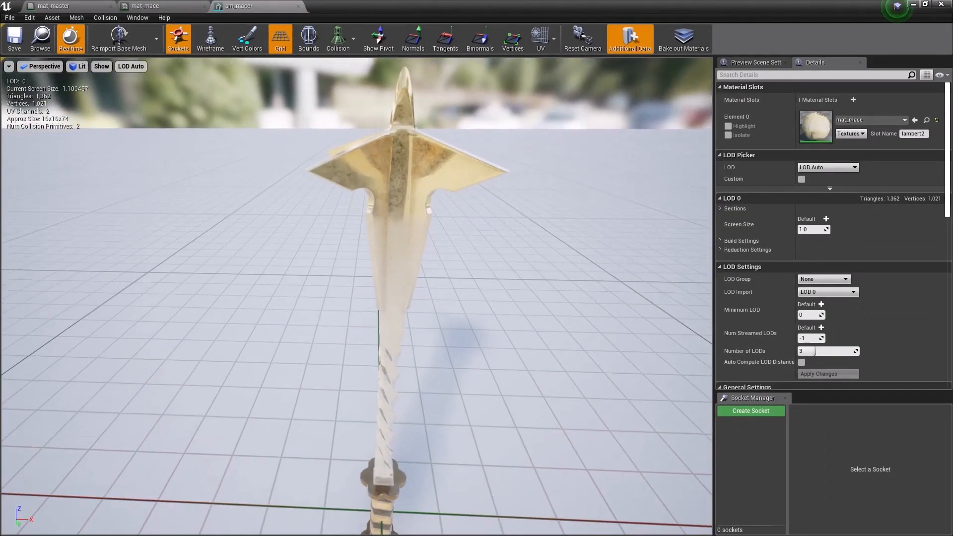
mouse_move(428, 106)
right_mouse_down()
mouse_move(422, 134)
mouse_move(446, 144)
mouse_move(427, 106)
right_mouse_up()
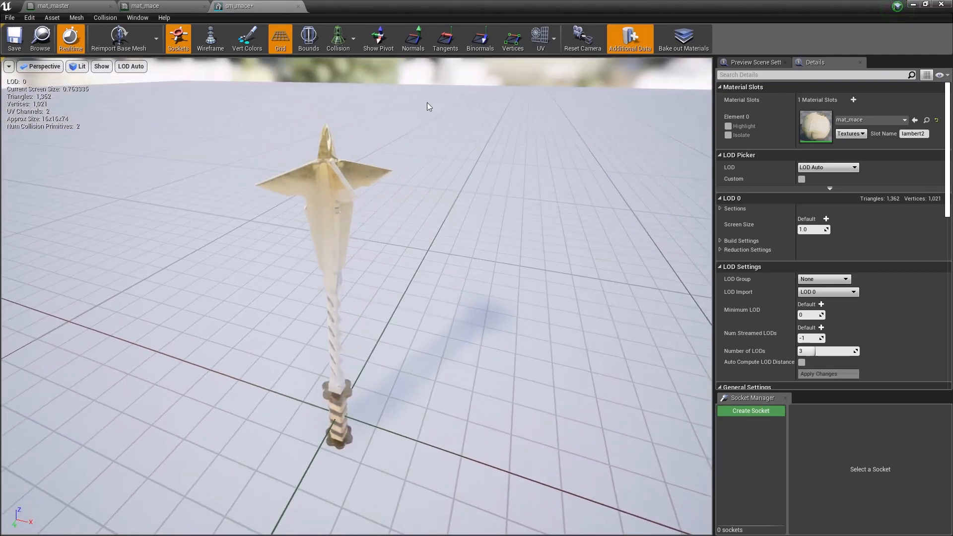
Step: Display the simple collision of sm_mace and inspect the hulls around its head and handle
left_click(334, 37)
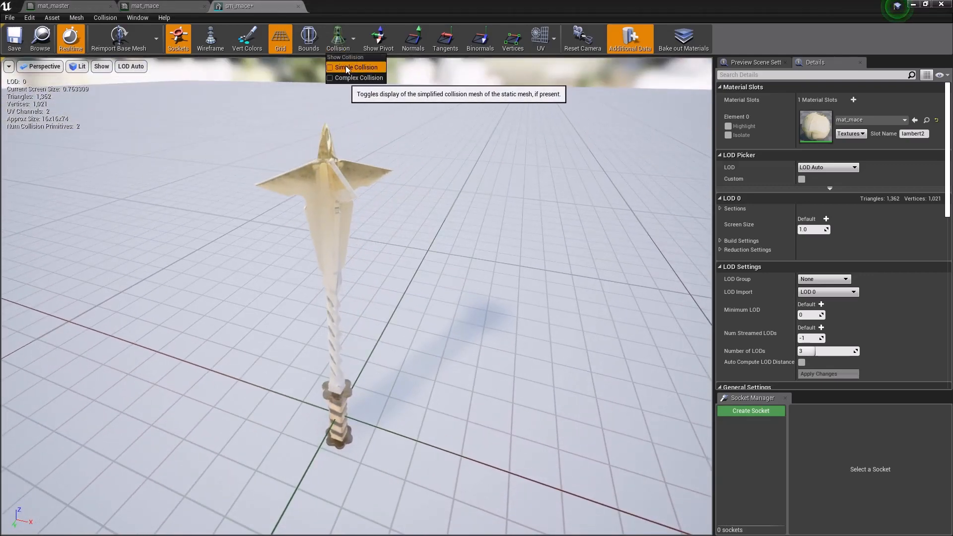
left_click(347, 68)
right_click_drag(432, 268, 467, 273)
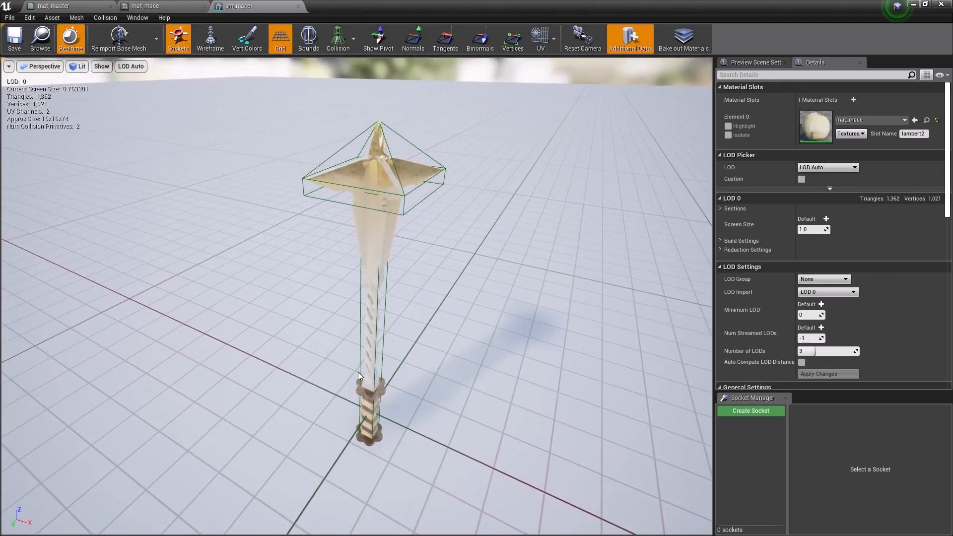
left_click_drag(741, 4, 674, 49)
right_click_drag(501, 284, 282, 318)
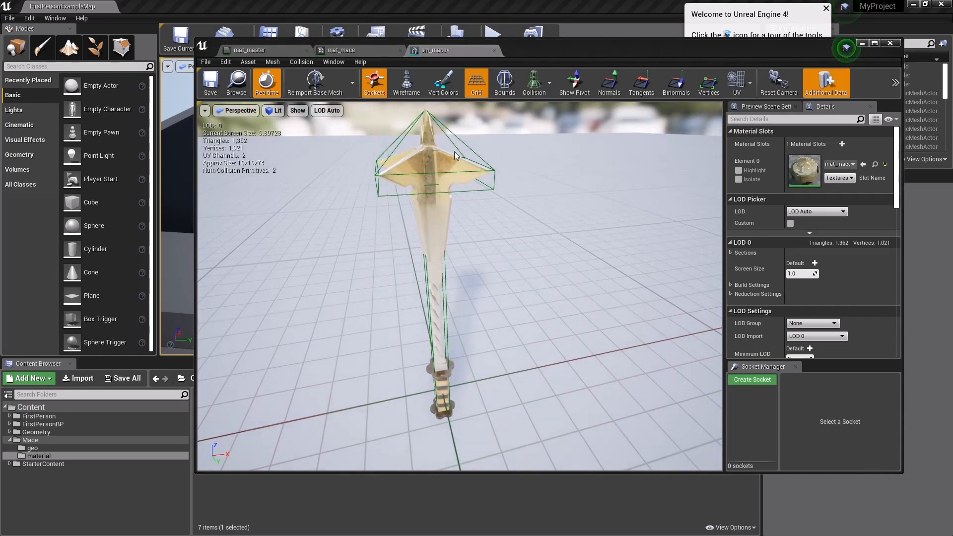
Step: Clear the mesh editor window off the level and place sm_mace from the geo folder near the First Person Template text
left_click_drag(530, 49, 952, 87)
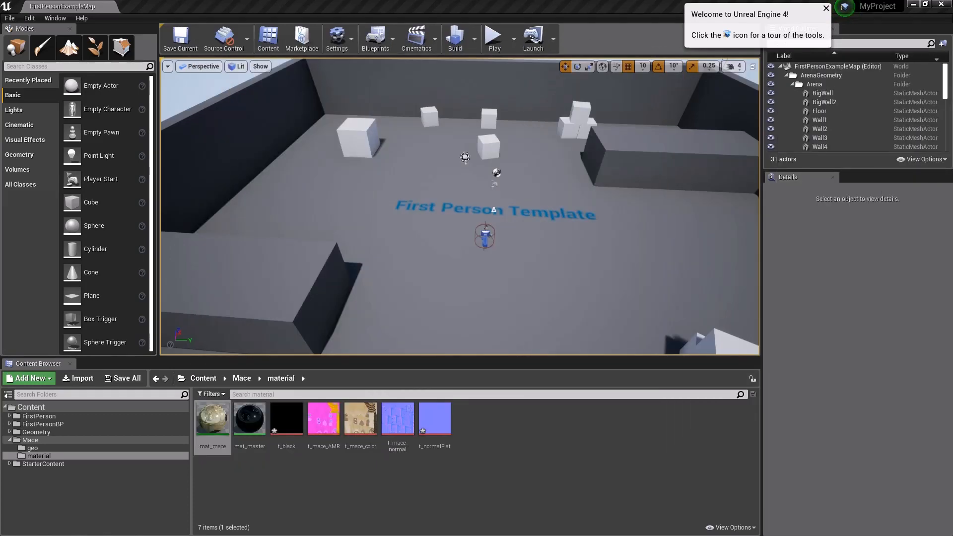
left_click(33, 448)
left_click_drag(212, 419, 511, 221)
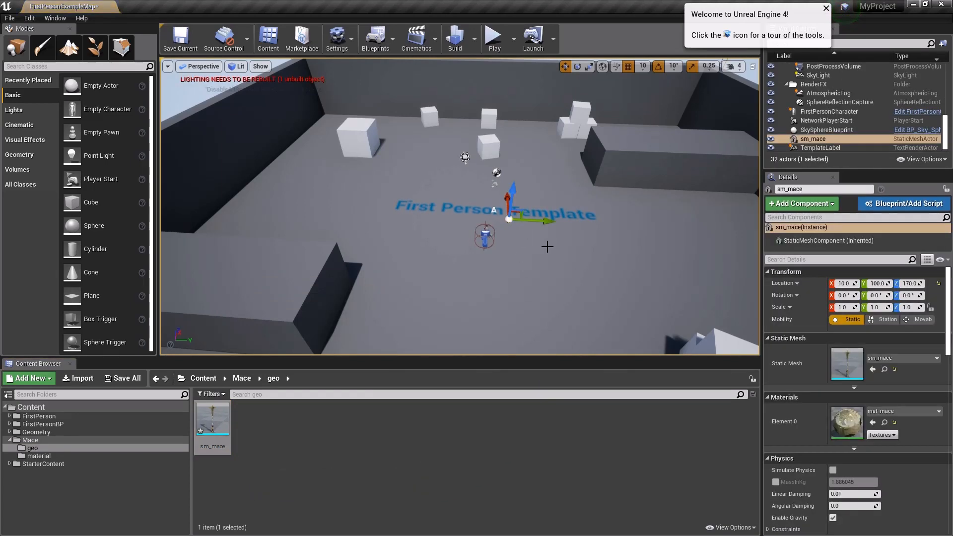
Step: Raise the placed sm_mace above the floor to a Z location of 330
key("f")
key("s")
right_click_drag(568, 260, 537, 245)
key("d")
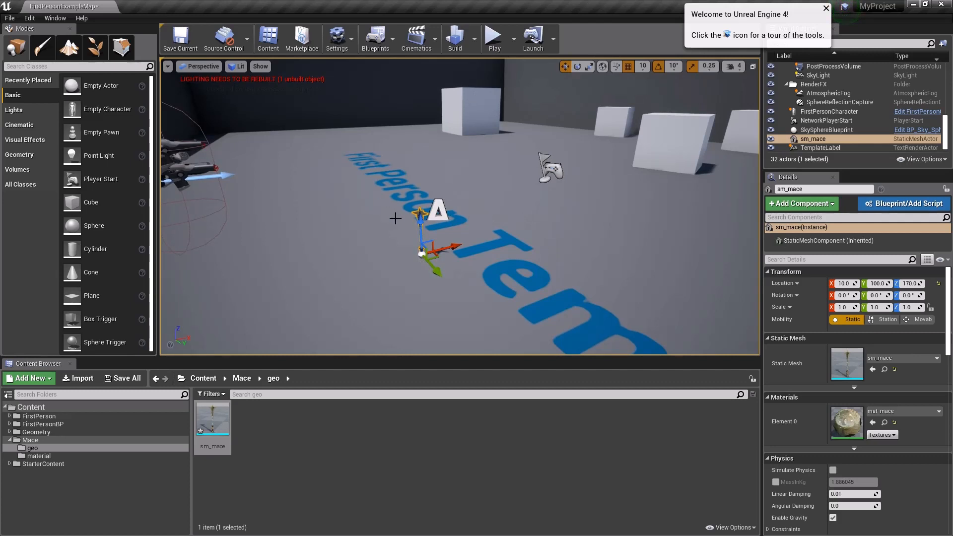
left_click_drag(422, 220, 409, 113)
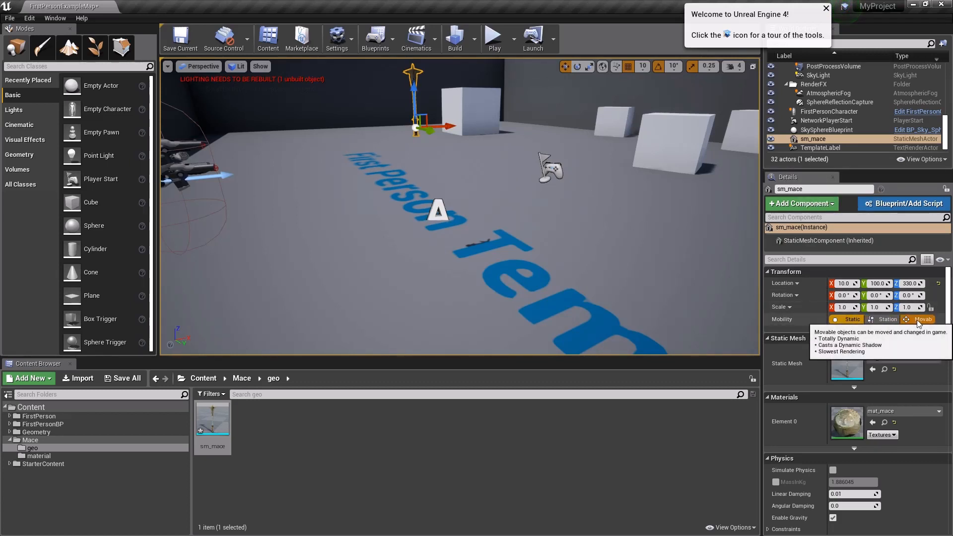
Step: Enable Simulate Physics on the placed sm_mace and override its mass with 50 kg
scroll(814, 471, "down", 3)
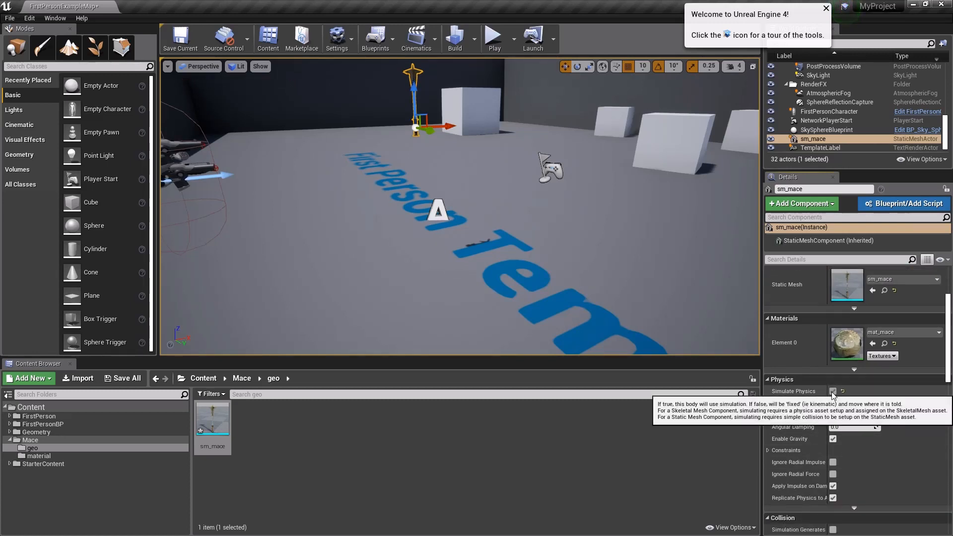
left_click(833, 391)
scroll(868, 447, "down", 1)
scroll(868, 447, "down", 1)
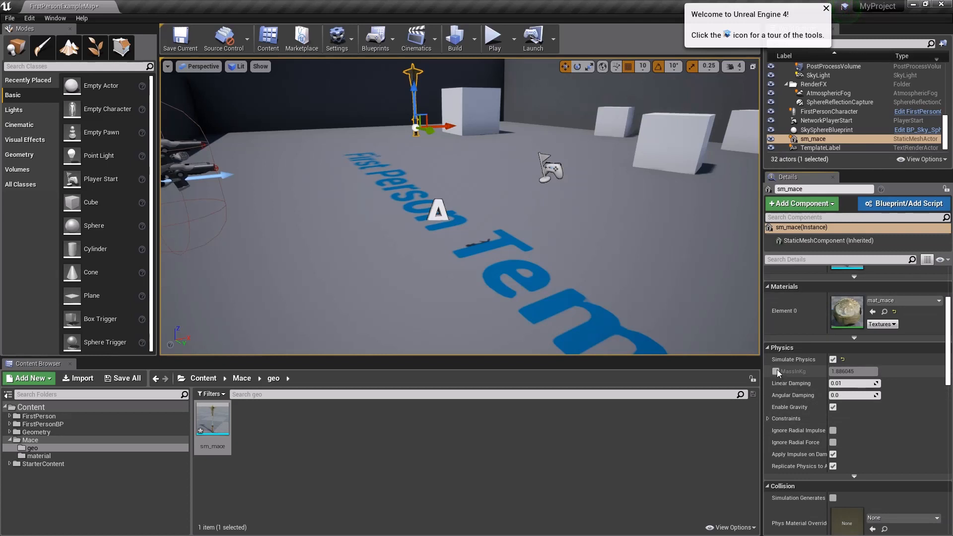
left_click(776, 371)
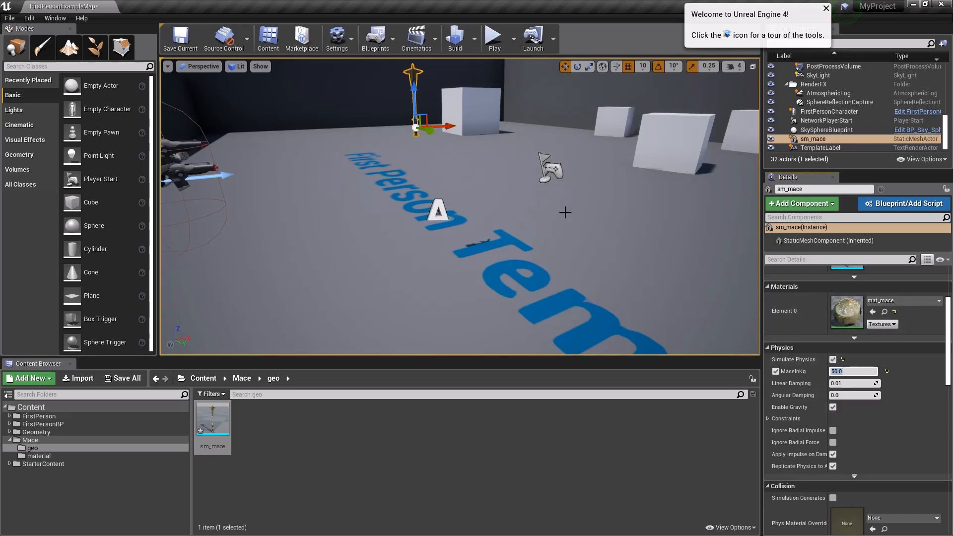
Step: Play the level and walk around the mace to test how it falls and moves with physics, and stop the session
right_click_drag(668, 255, 648, 228)
key("s")
key("a")
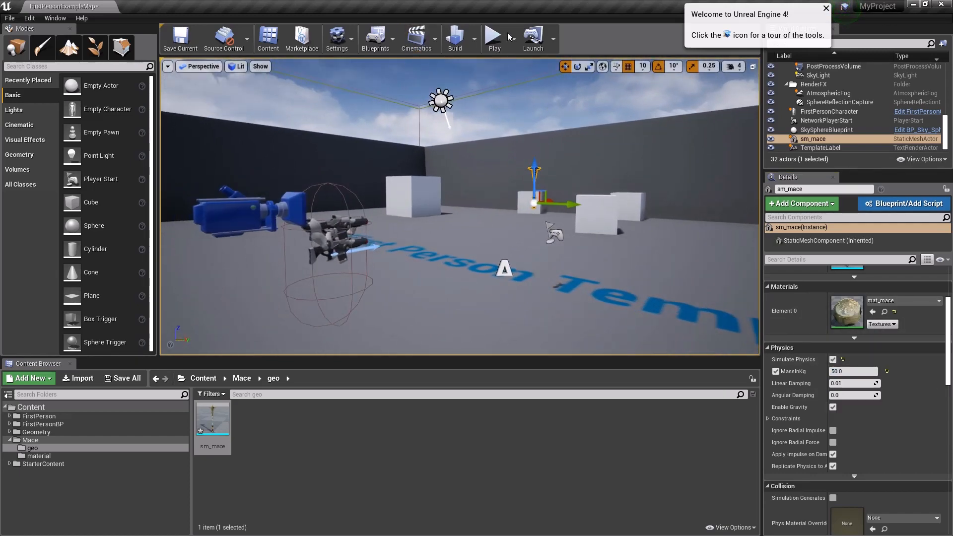
left_click(492, 38)
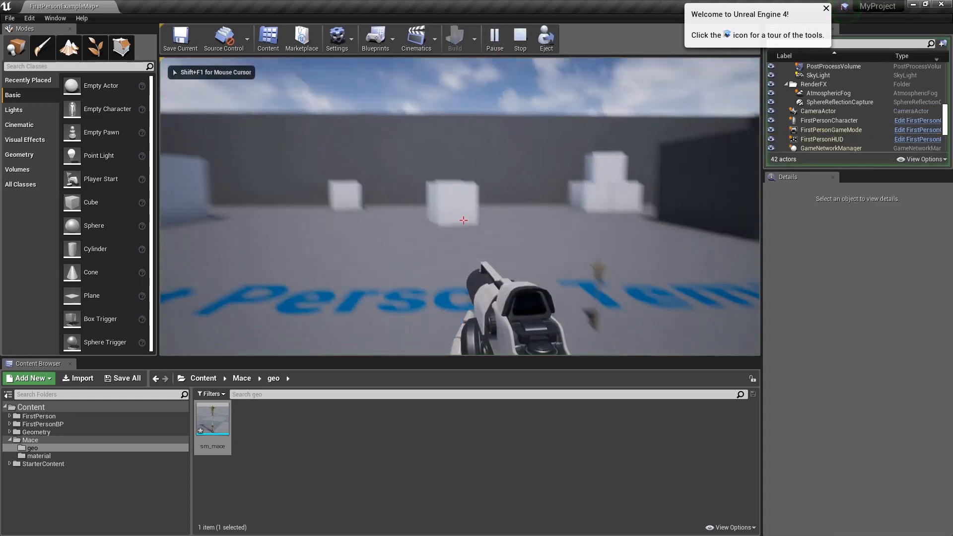
key("d")
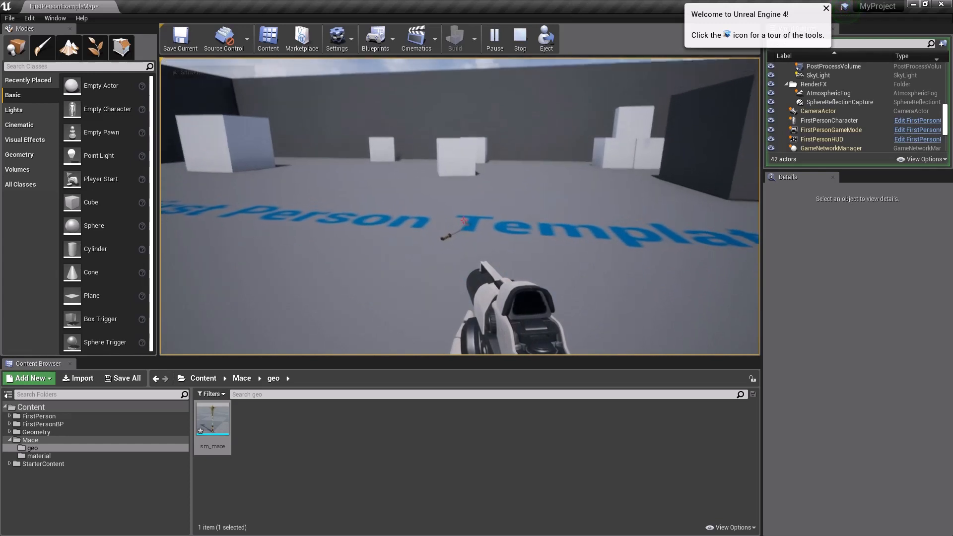
key("w")
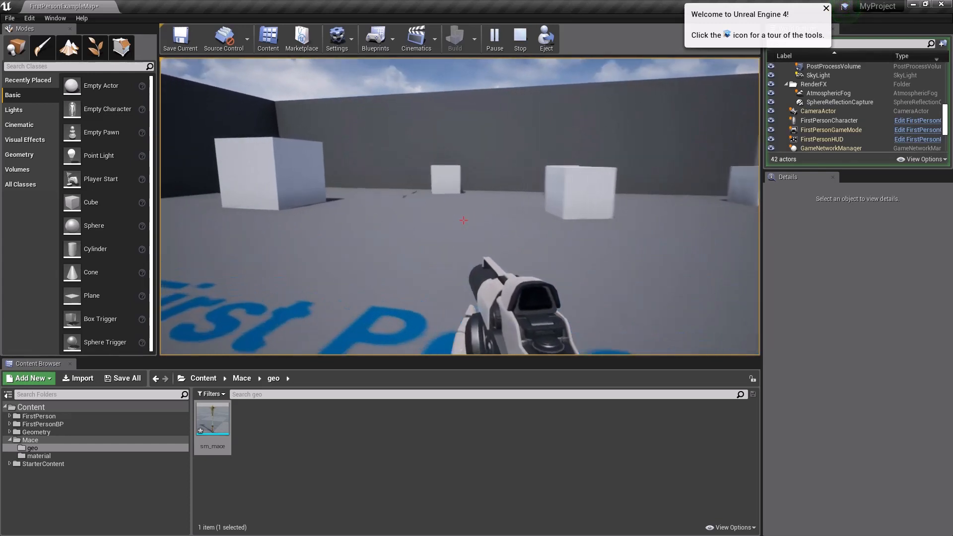
key("w")
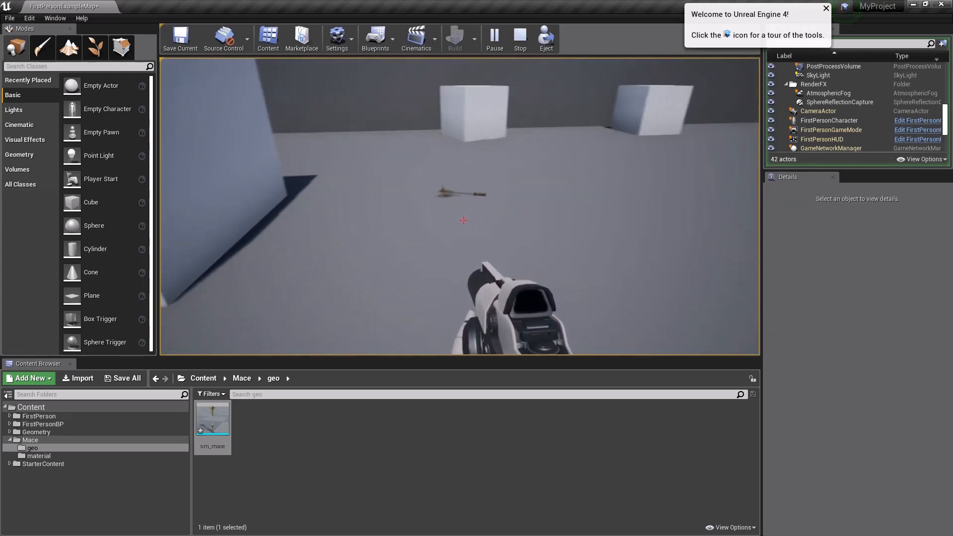
key("s")
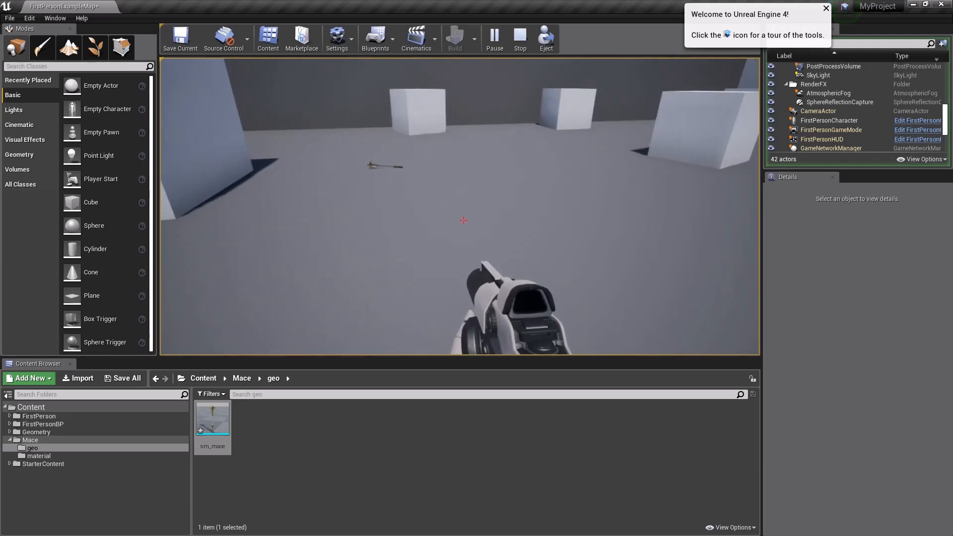
key("Escape")
Step: Play the level once more to recheck the mace's drop onto the floor, and end the play session
right_click_drag(522, 175, 705, 149)
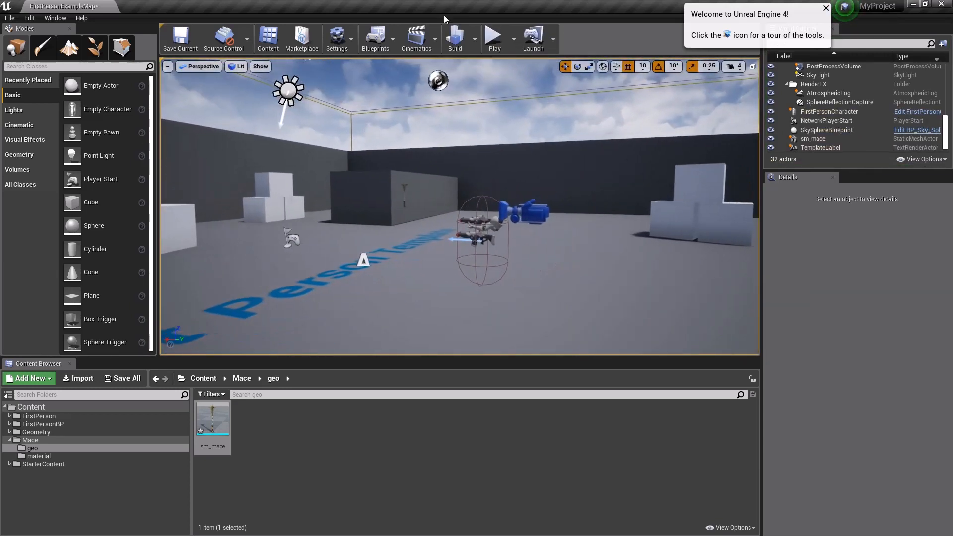
left_click(494, 39)
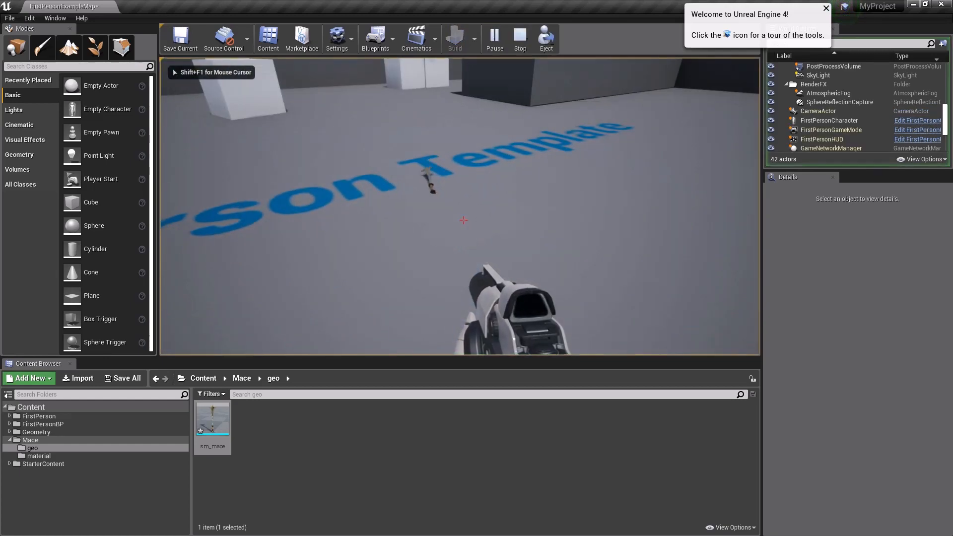
key("Escape")
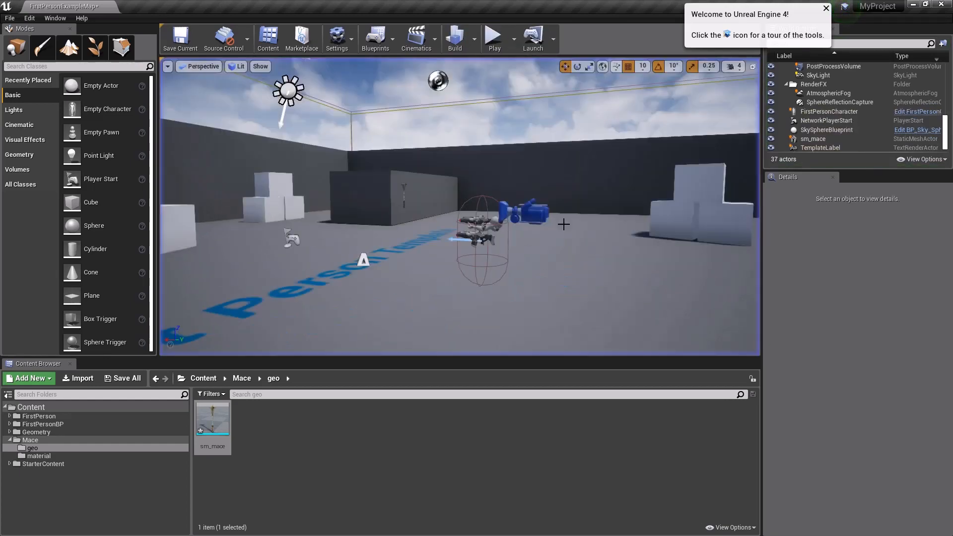